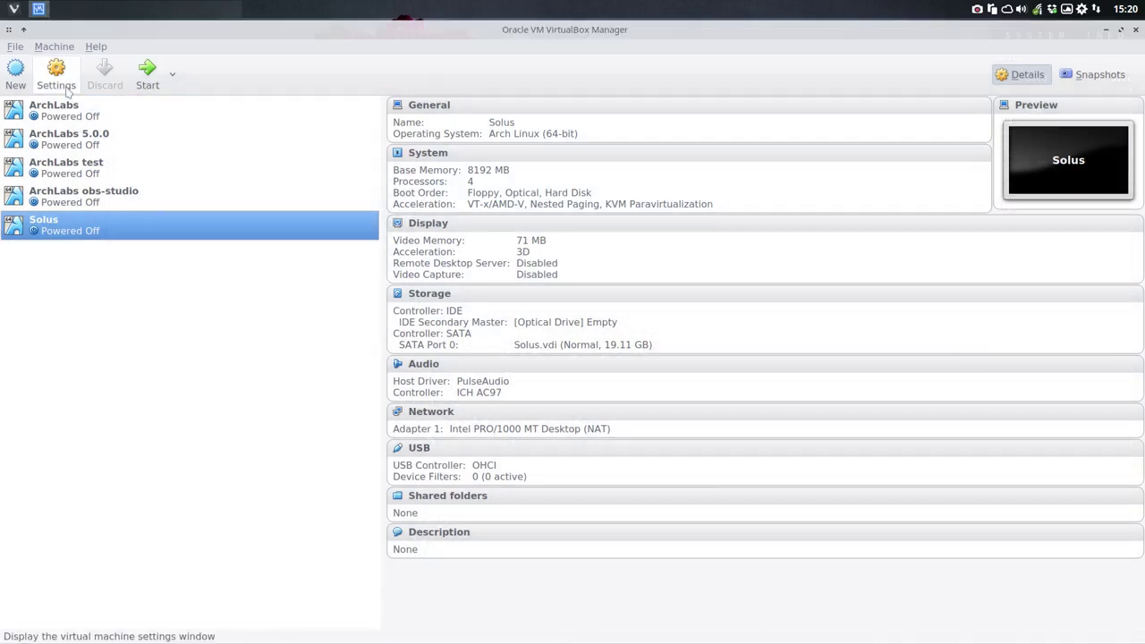
Step: In Vivaldi, open the solus-project.com download page and scroll to the Solus MATE edition card
click(14, 13)
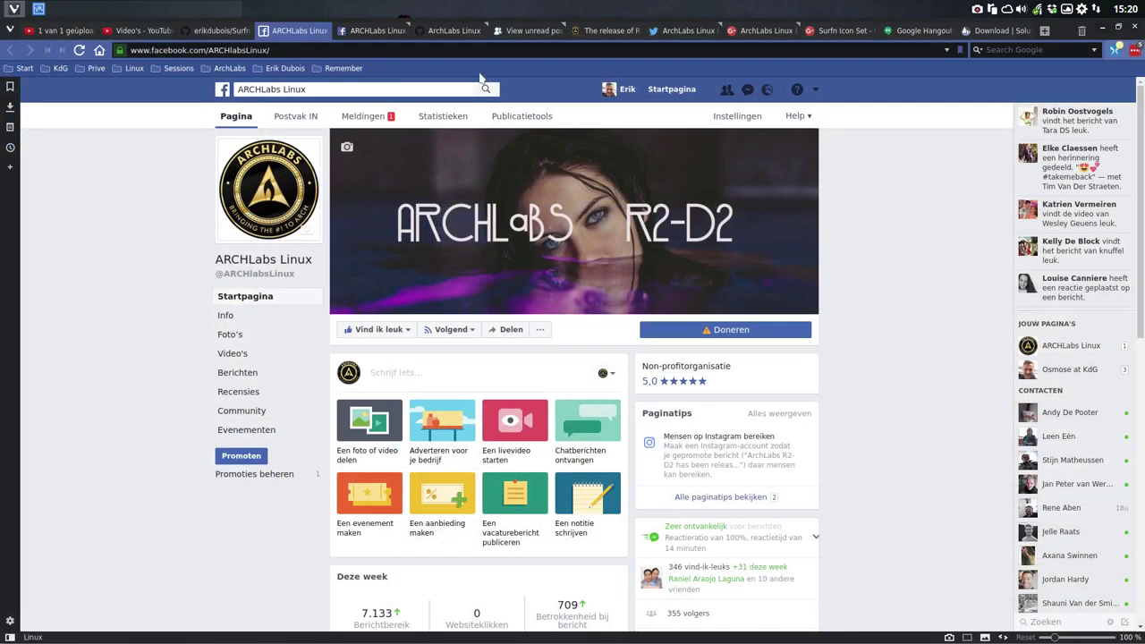
click(989, 31)
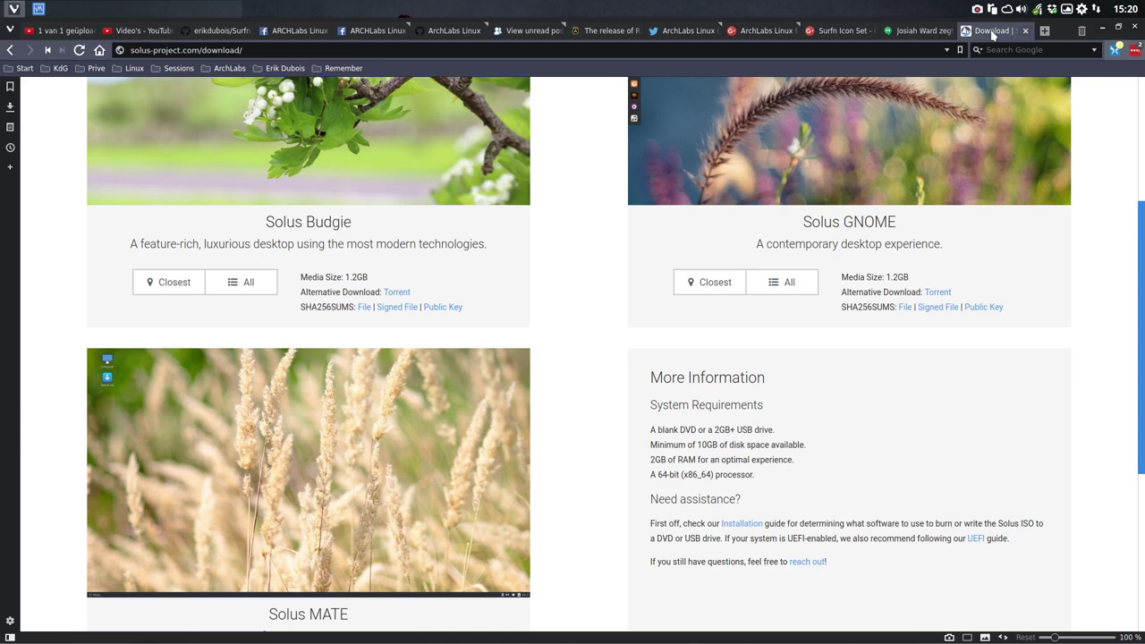
scroll(449, 409, down, 1)
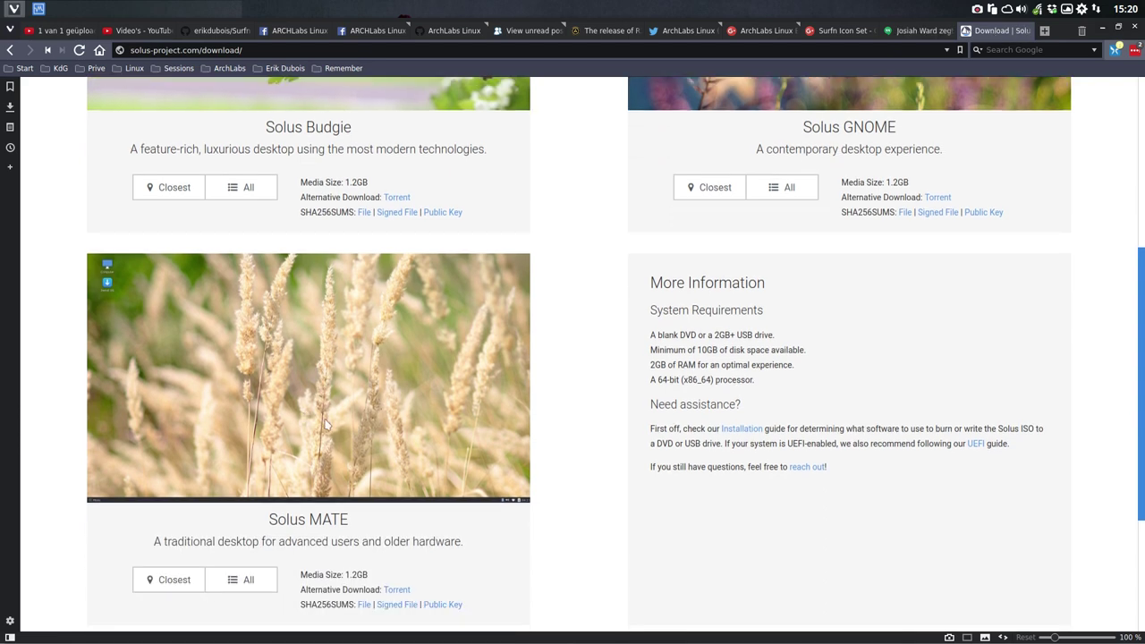
scroll(326, 425, up, 2)
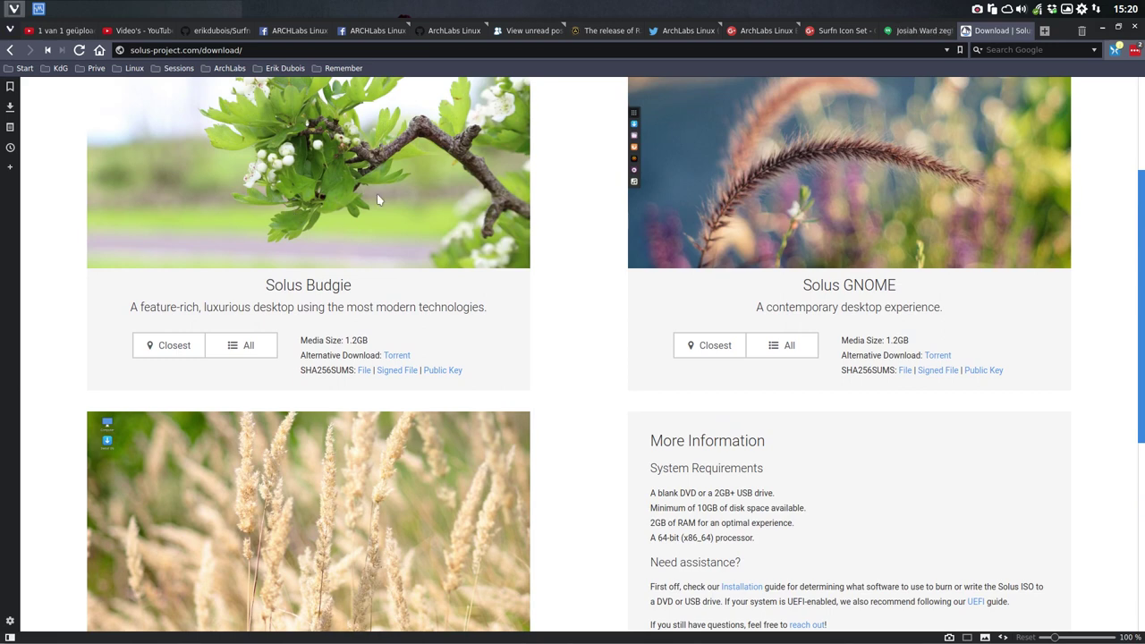
scroll(353, 485, down, 2)
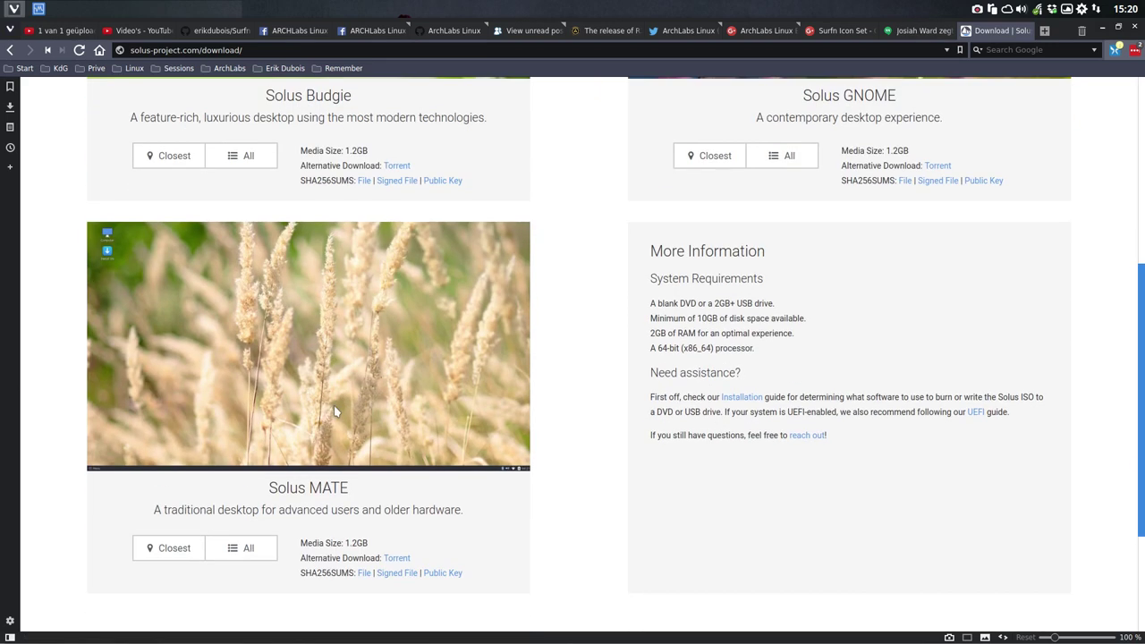
Step: Load Solus-2017.04.18.0-MATE.iso into the Solus VM's optical drive
click(1102, 29)
click(550, 321)
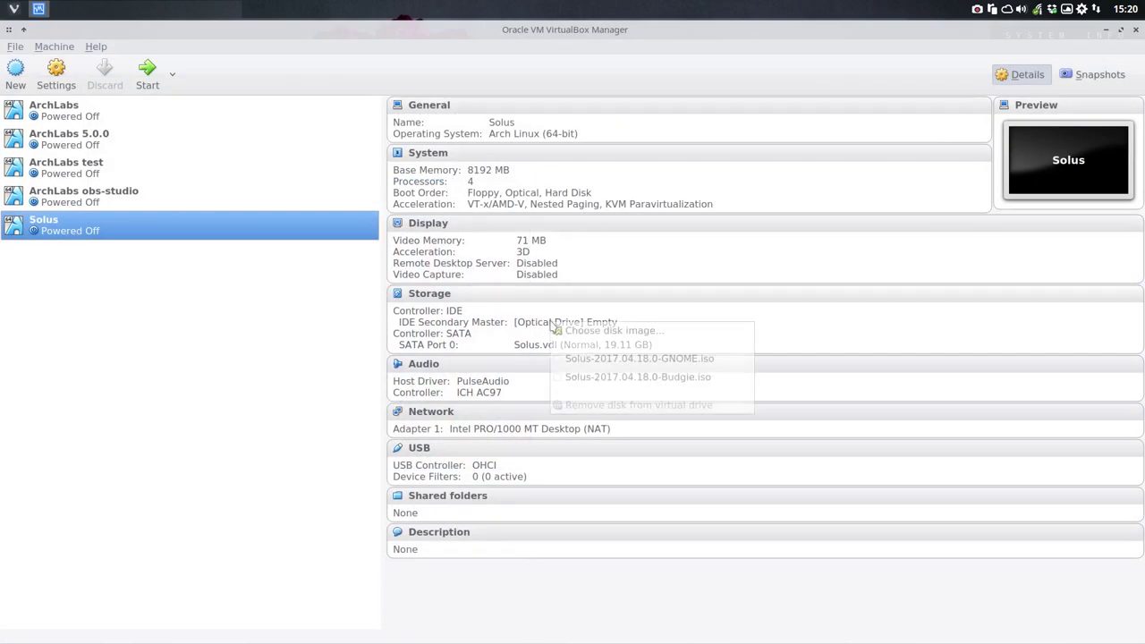
click(573, 329)
click(557, 269)
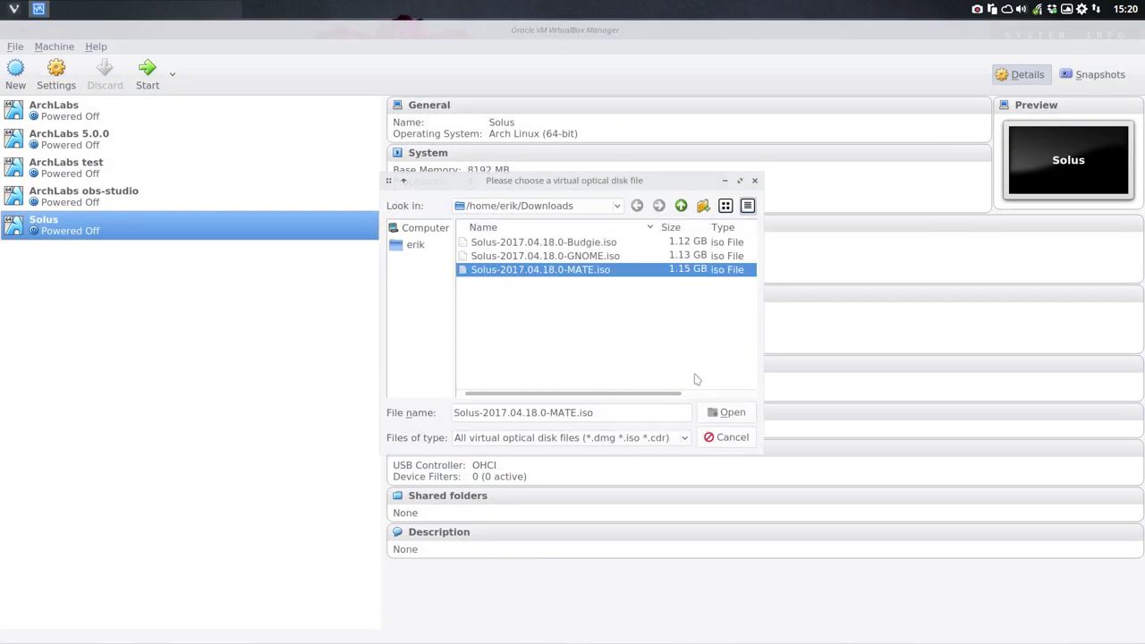
click(730, 412)
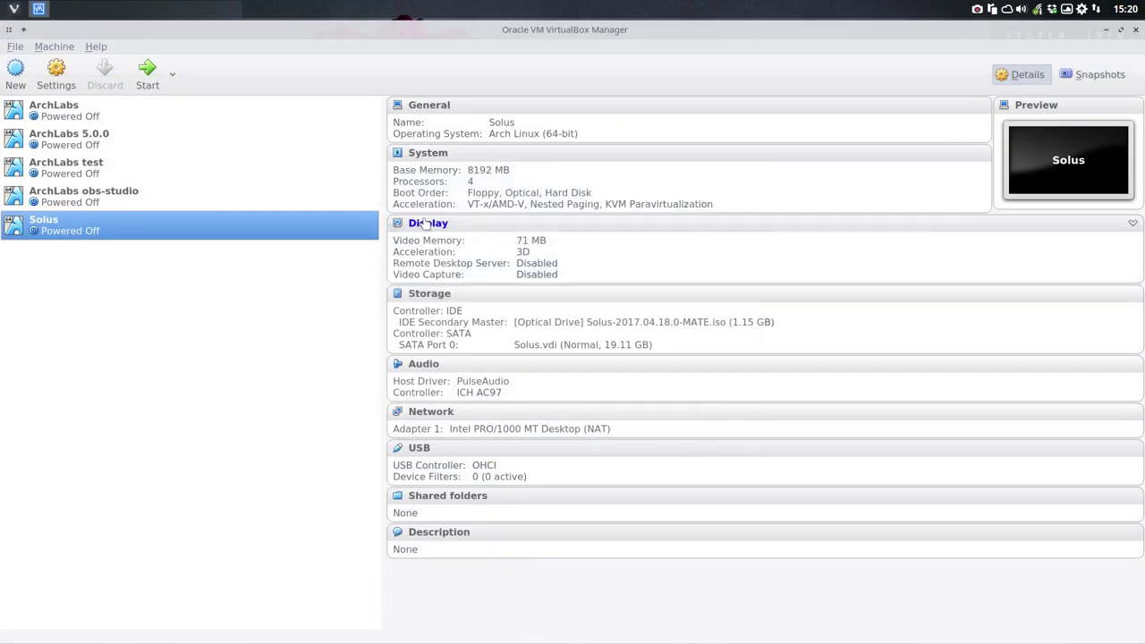
Step: Start the Solus VM, boot straight into the live system, and dismiss the connection notification
click(147, 74)
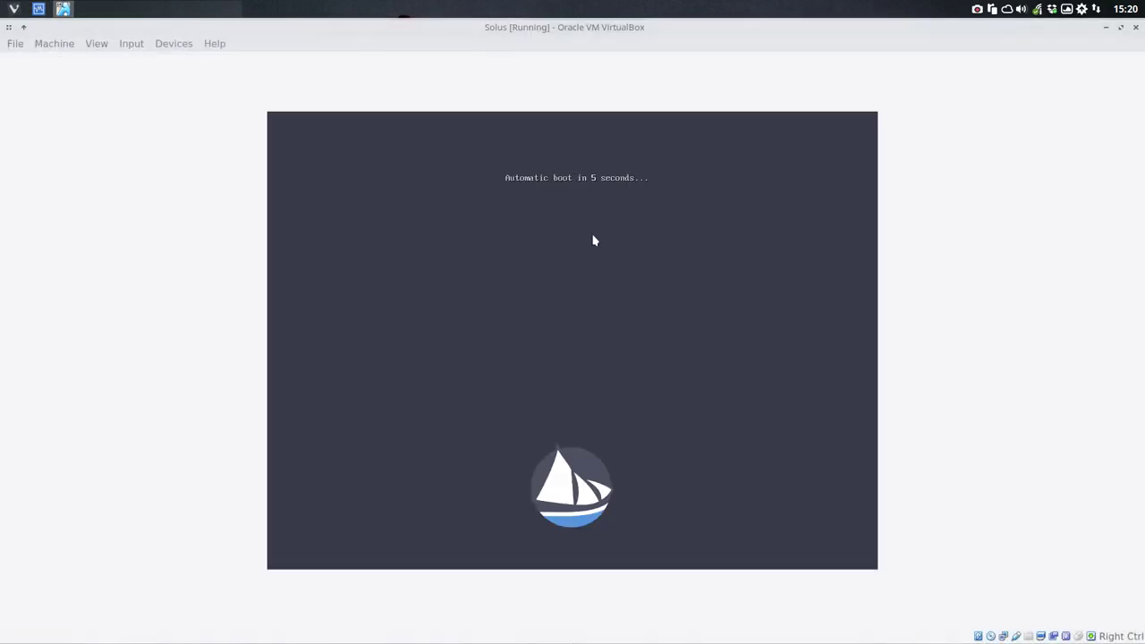
key(Return)
key(Return)
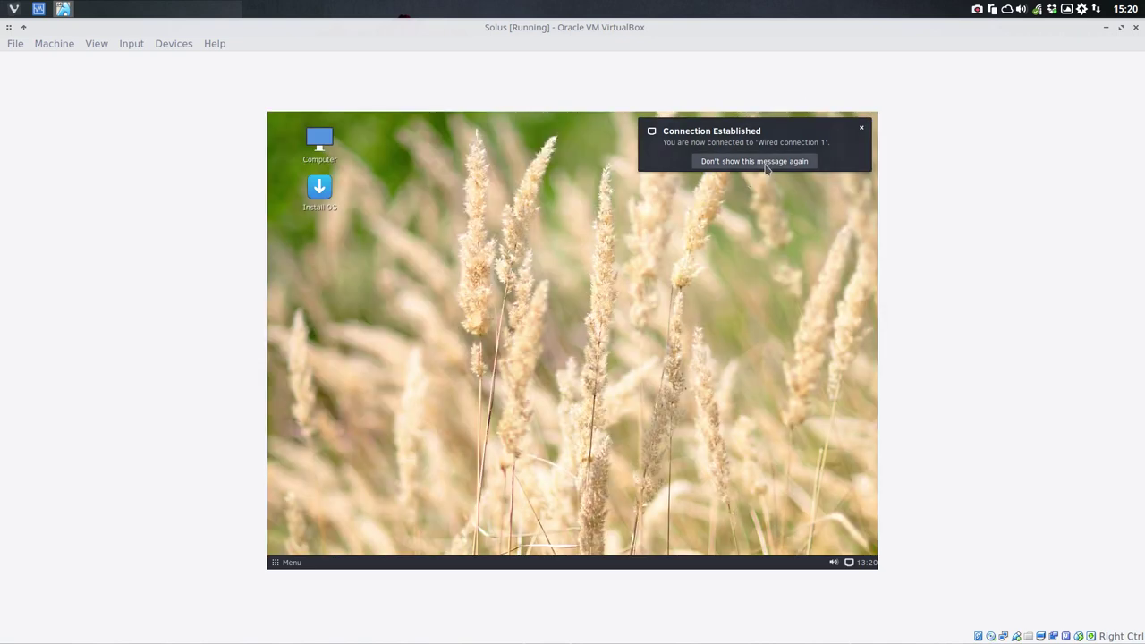
click(772, 164)
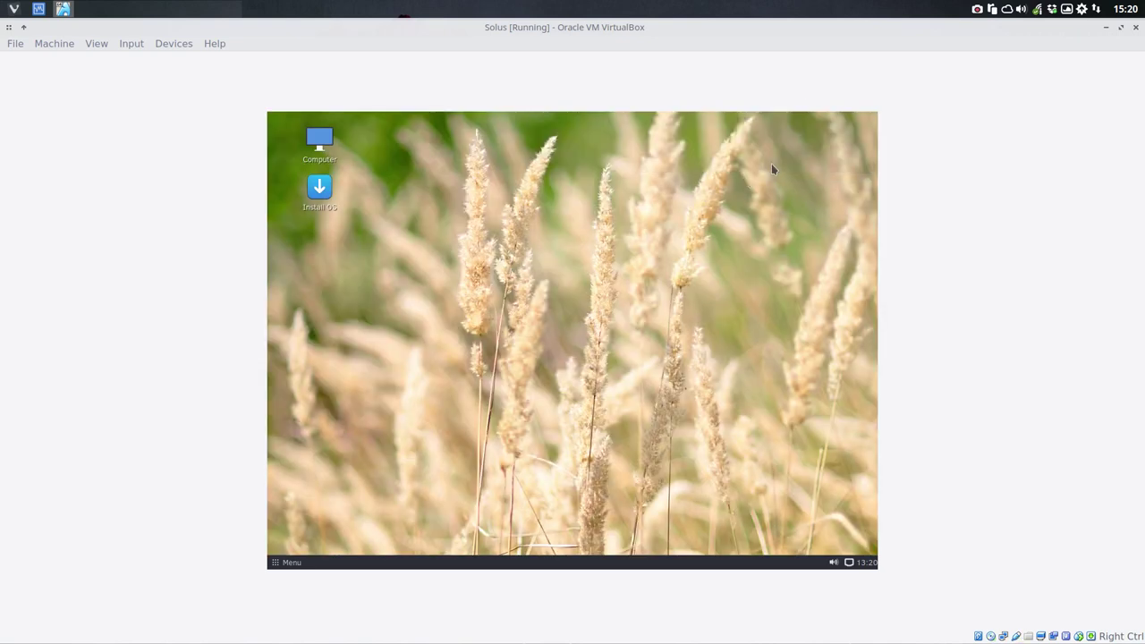
click(96, 43)
mouse_move(161, 285)
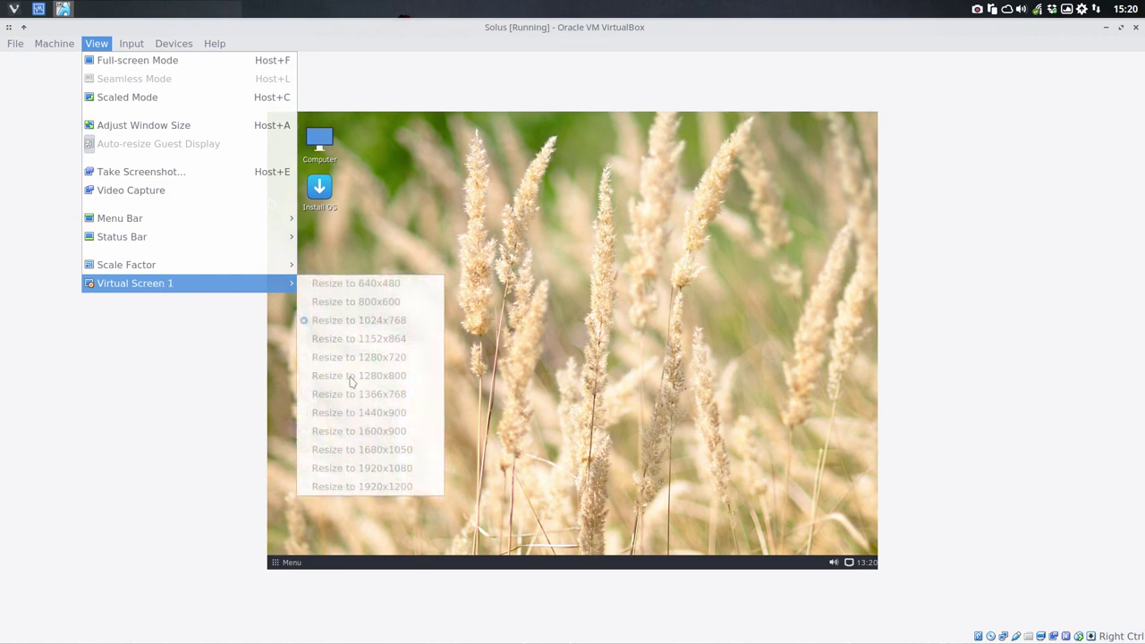
click(474, 256)
double_click(319, 187)
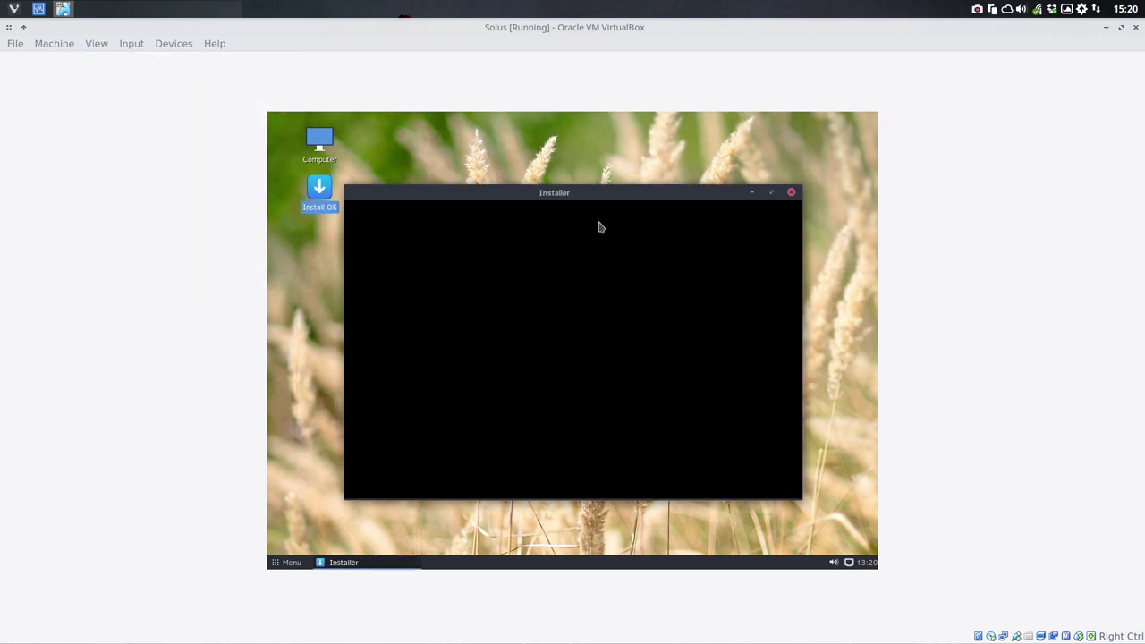
click(526, 357)
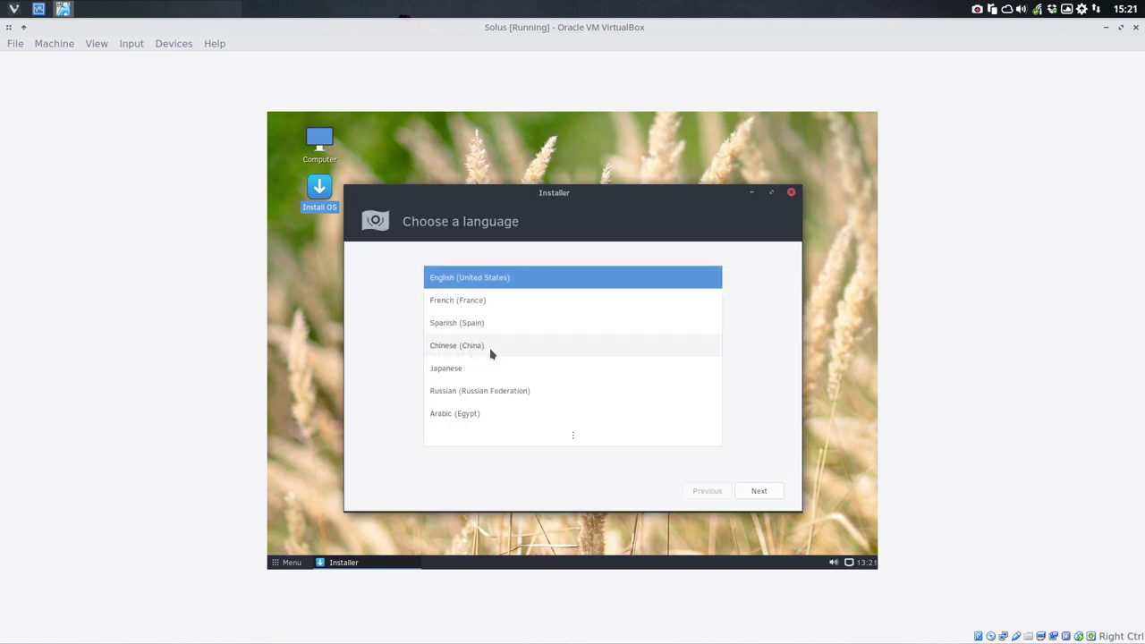
click(765, 498)
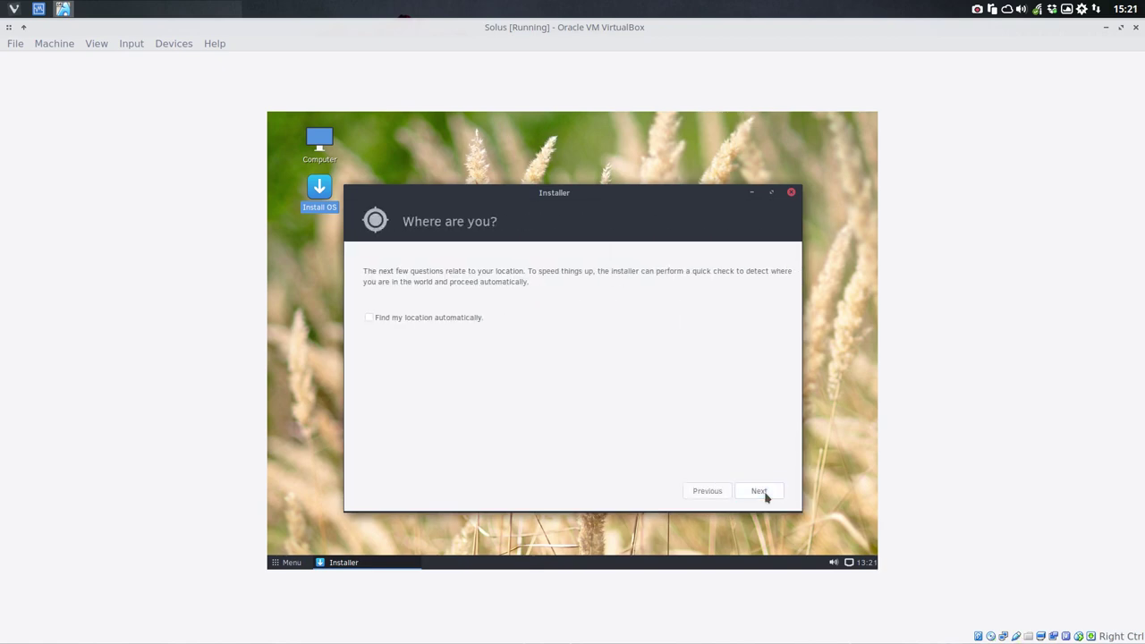
click(759, 491)
click(763, 494)
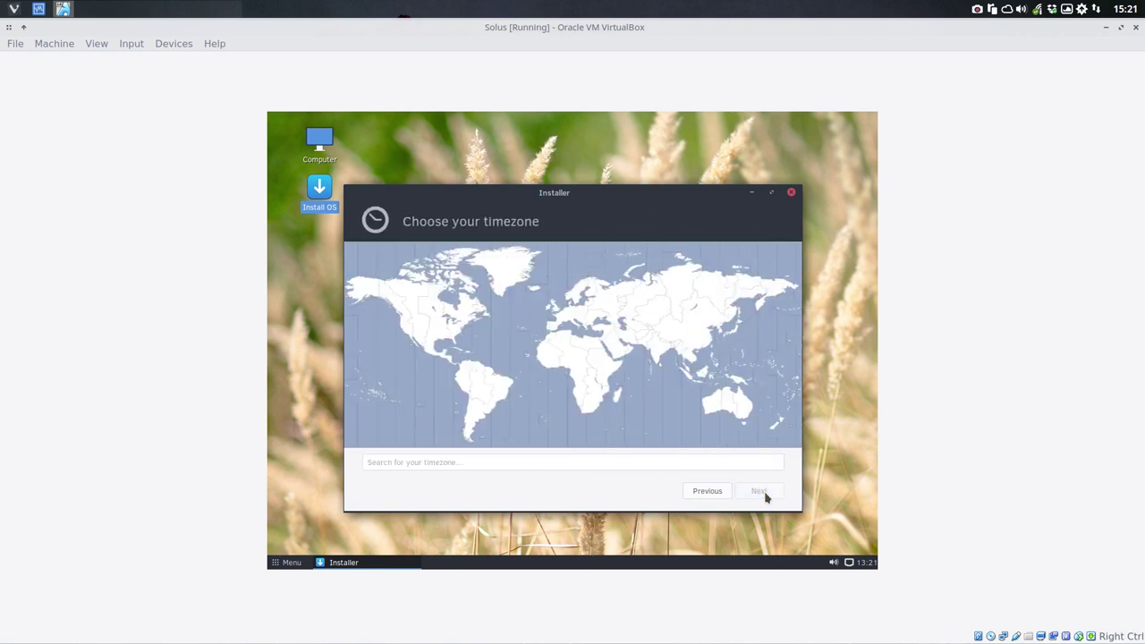
click(725, 491)
click(709, 491)
click(460, 319)
click(759, 493)
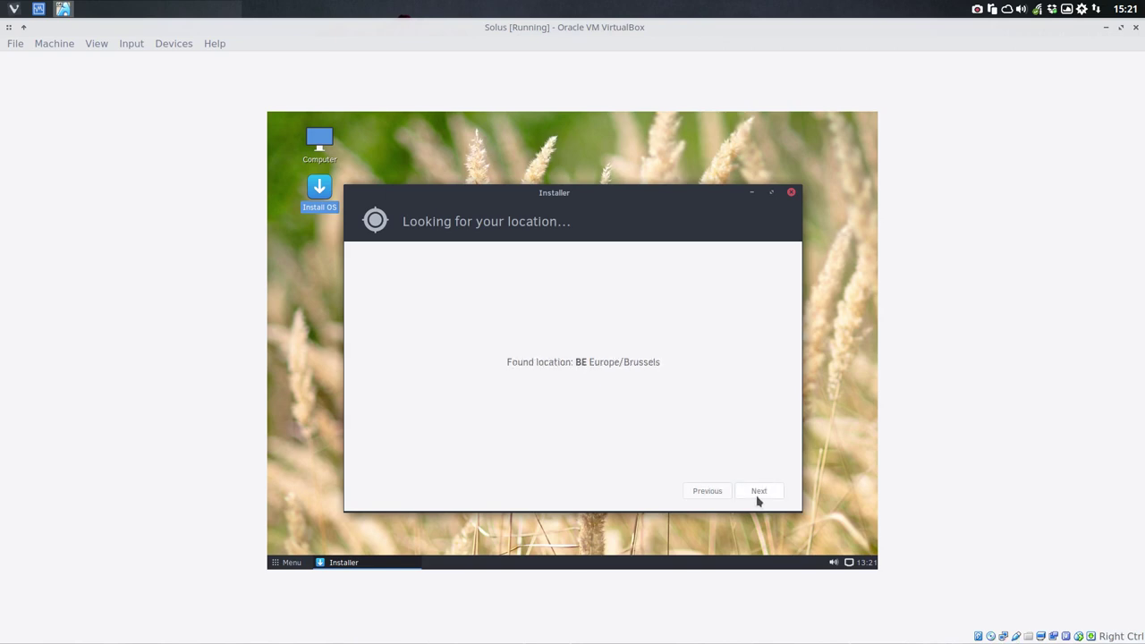
click(758, 493)
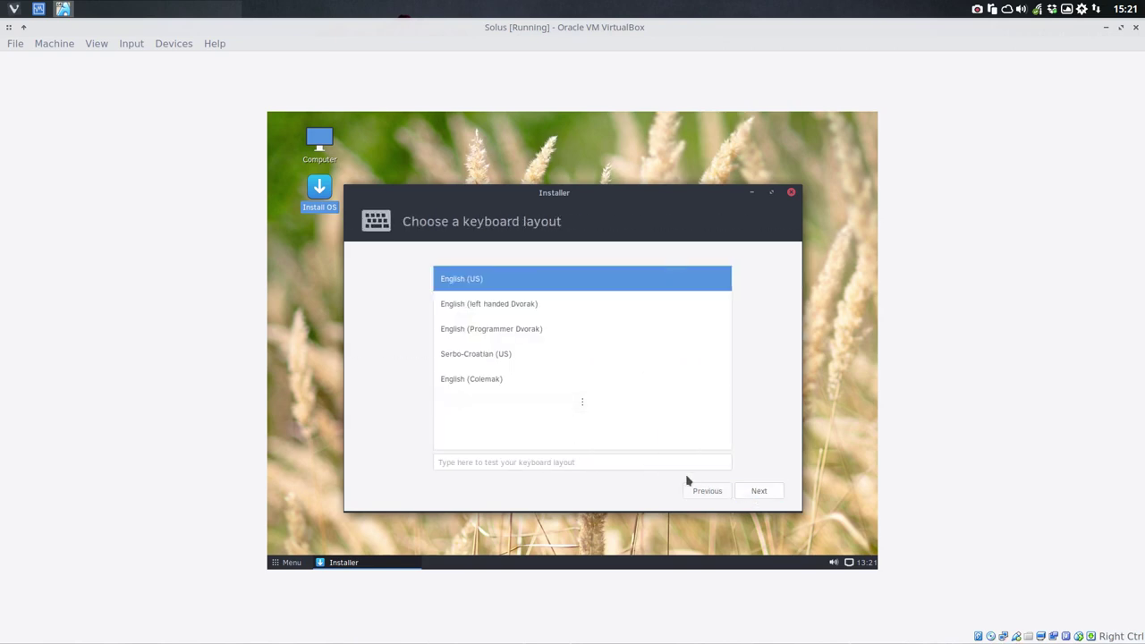
Step: Relaunch the disk installer, accepting English, automatic location, Belgian keyboard and Brussels timezone
click(790, 192)
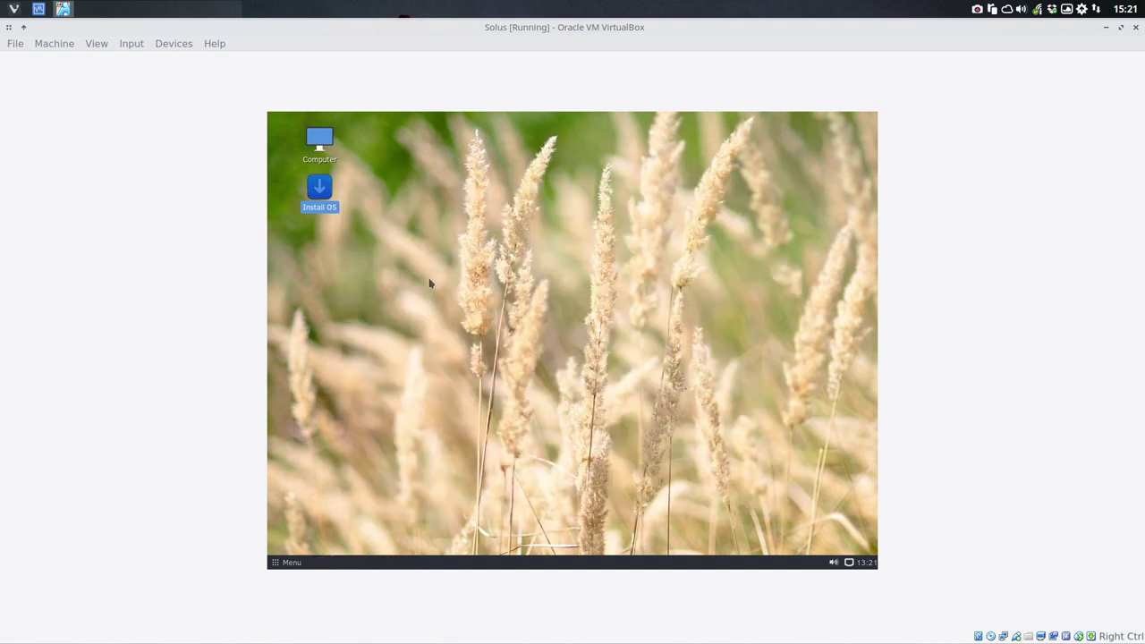
double_click(320, 198)
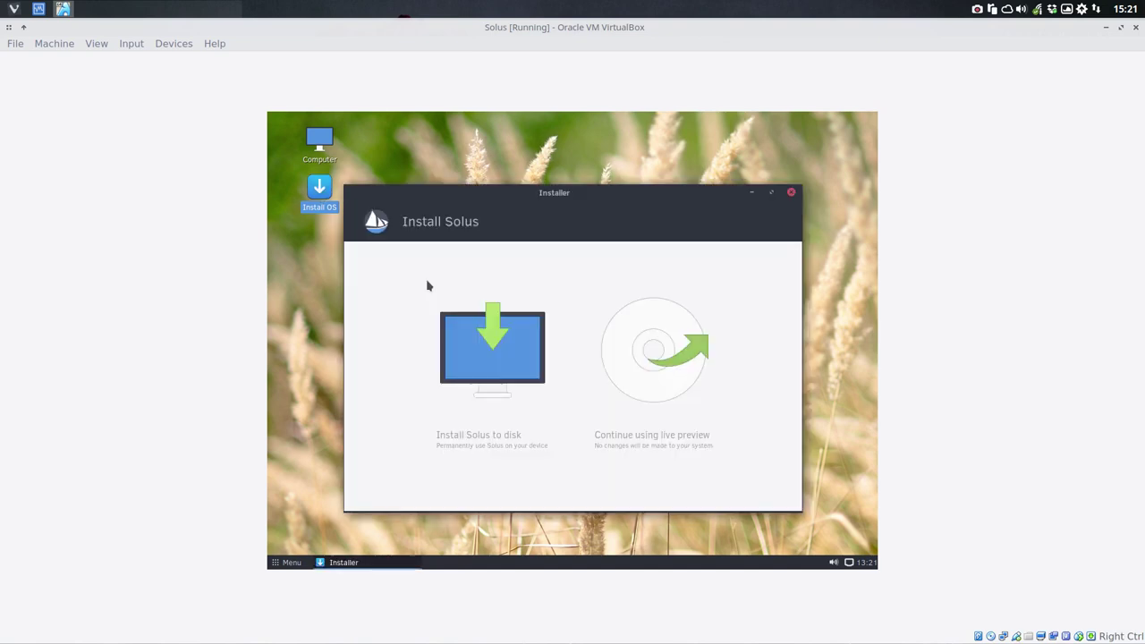
click(474, 337)
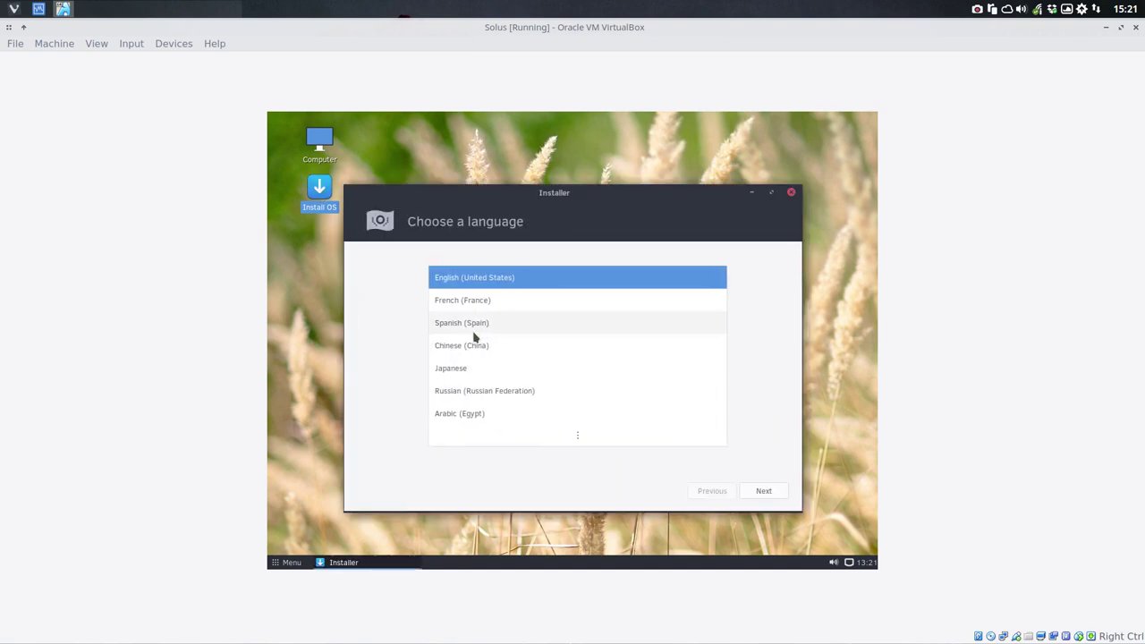
click(758, 491)
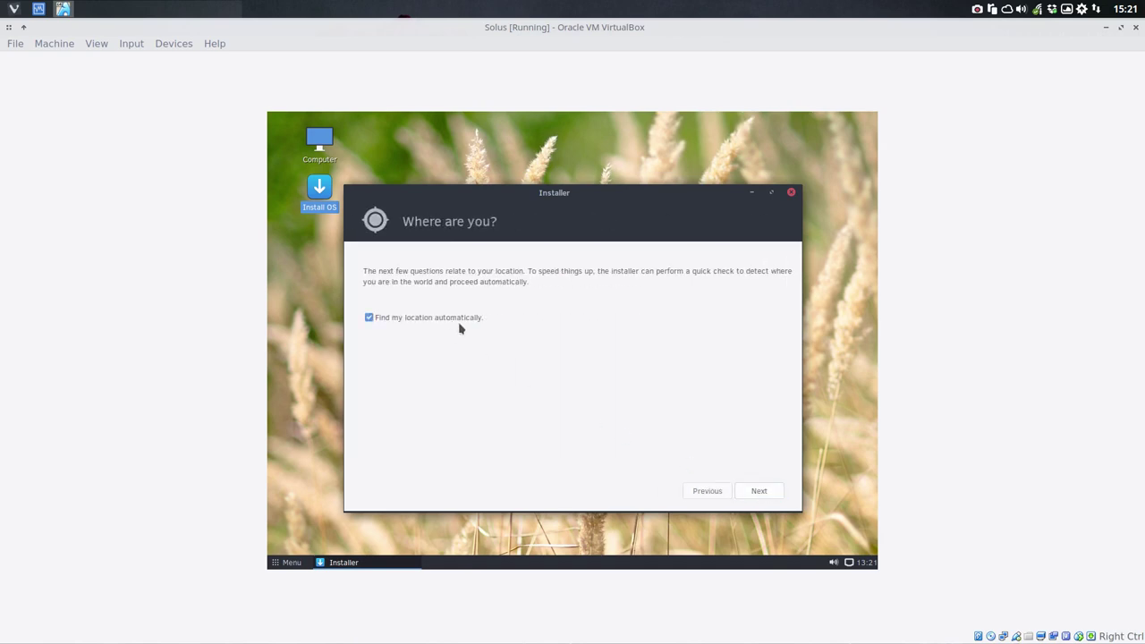
click(751, 490)
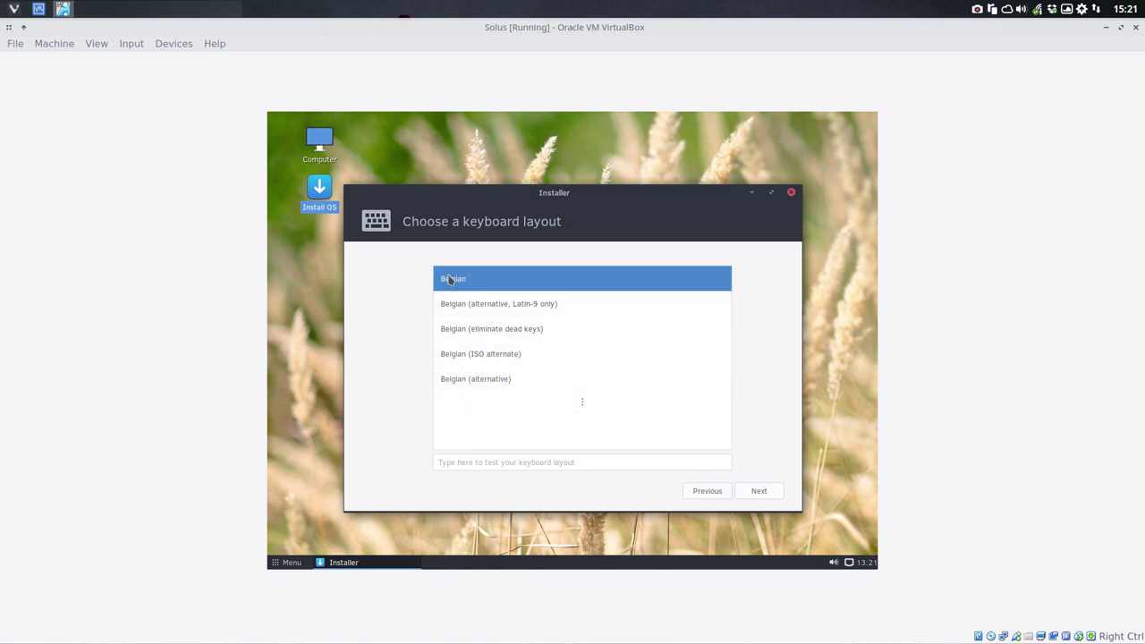
click(758, 494)
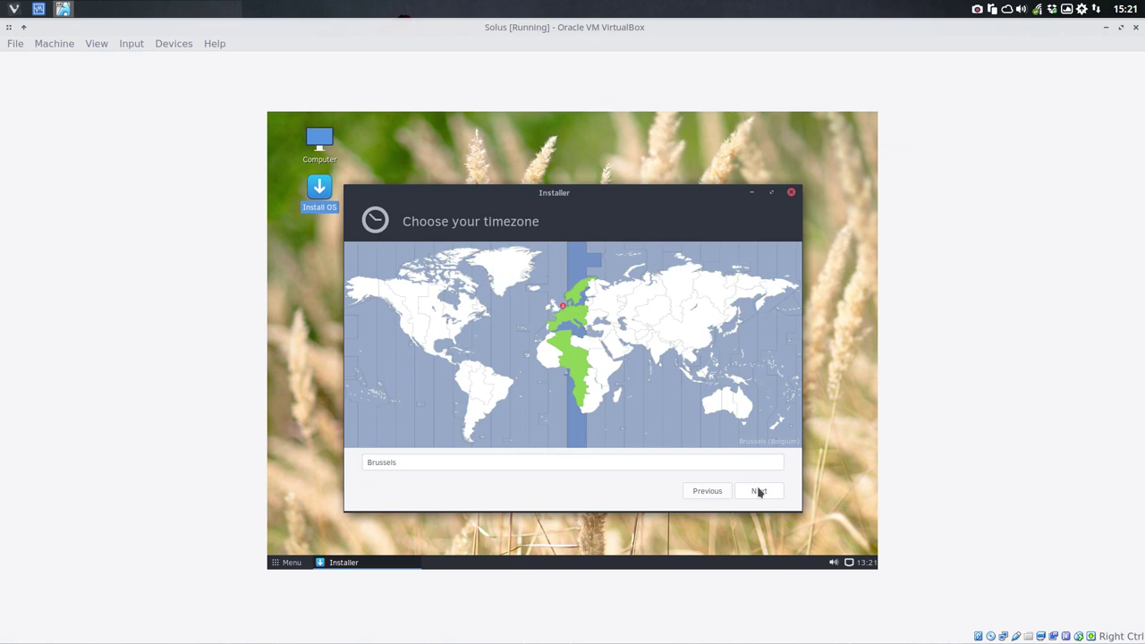
click(757, 491)
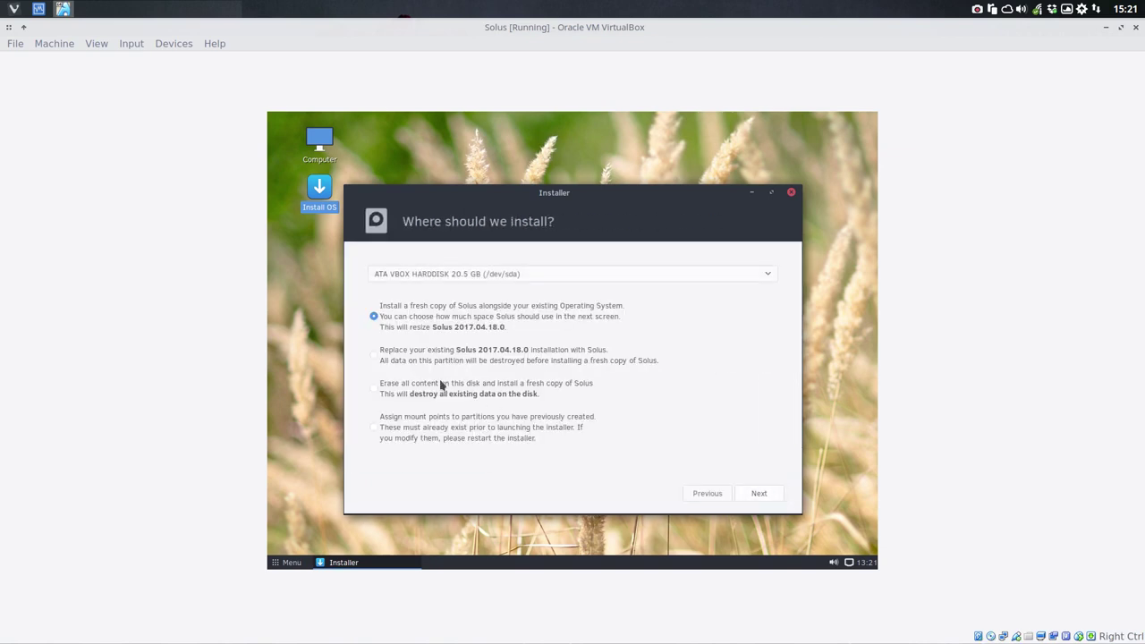
Step: Erase the whole disk for Solus, without LVM or encryption
click(429, 386)
click(758, 493)
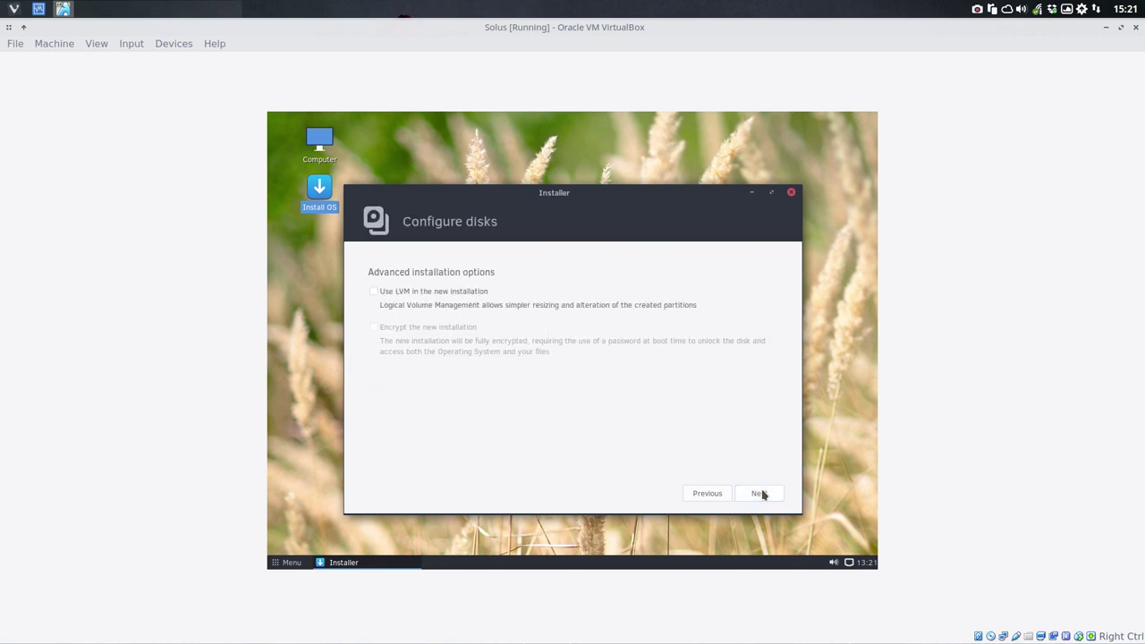
click(760, 494)
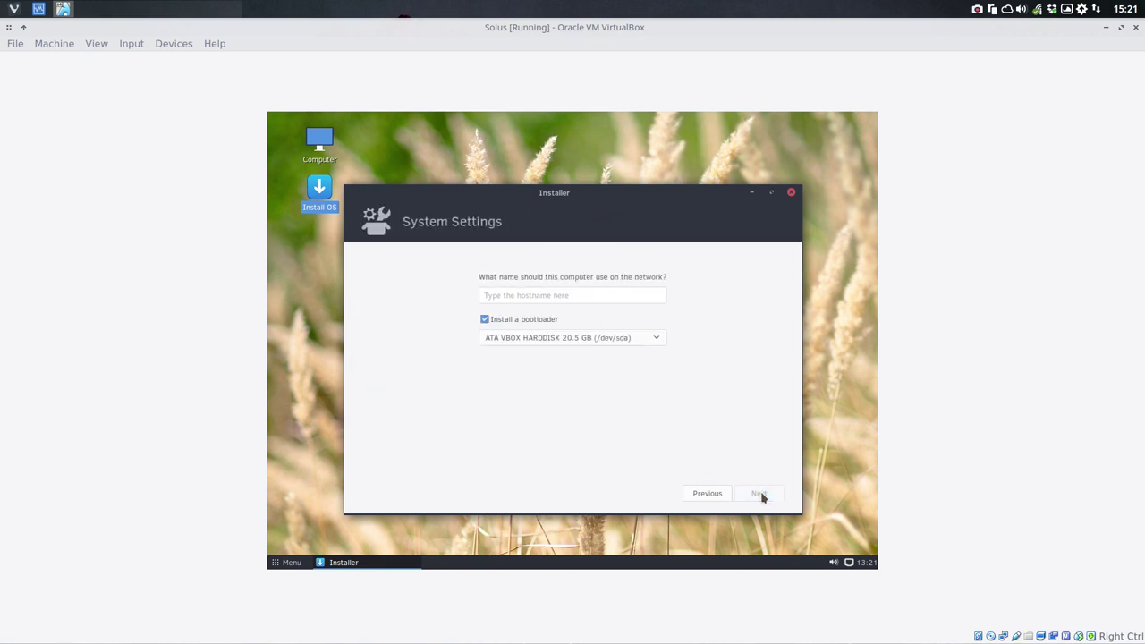
Step: Set the computer's hostname to 'so'
click(547, 296)
text(solus)
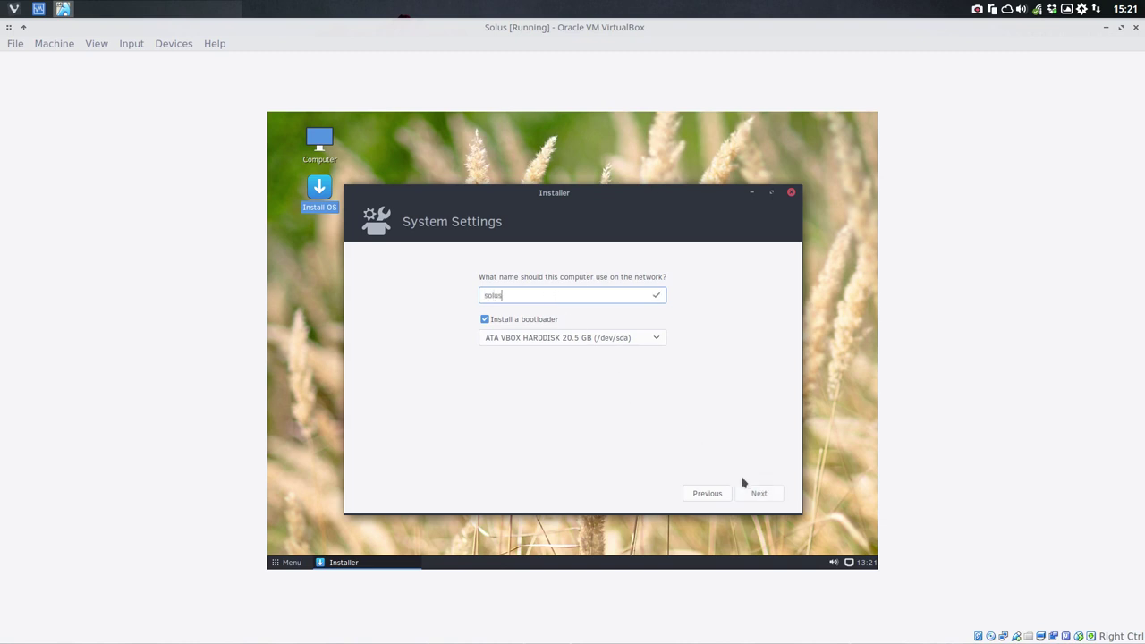
click(756, 495)
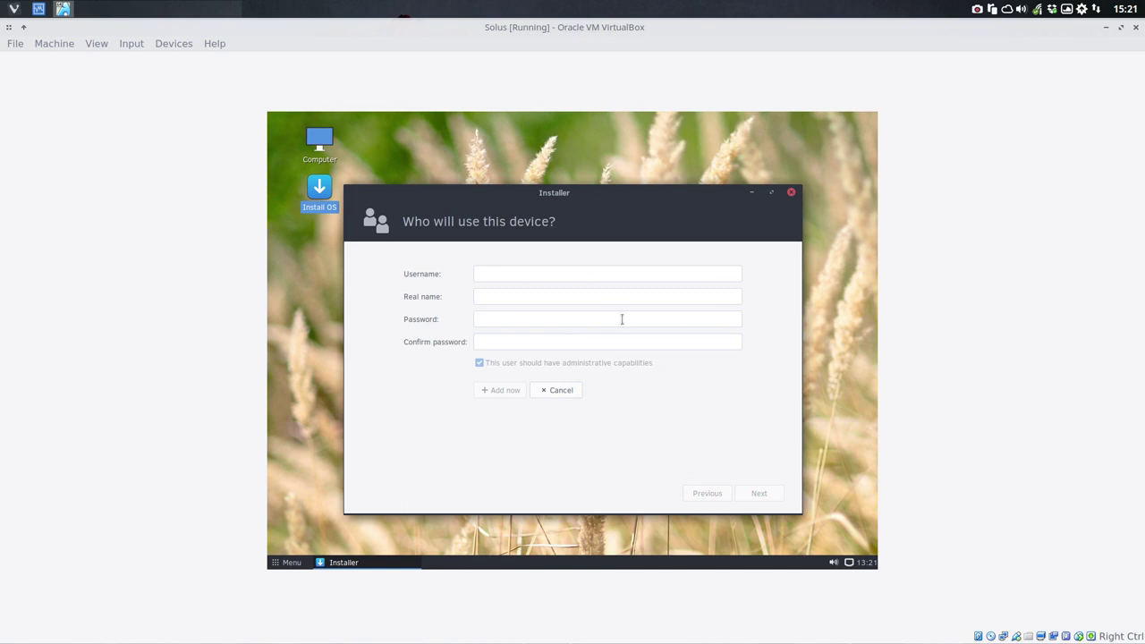
Step: Add an administrator account, filling in its username, real name and password
click(532, 273)
key(Tab)
key(Tab)
key(Tab)
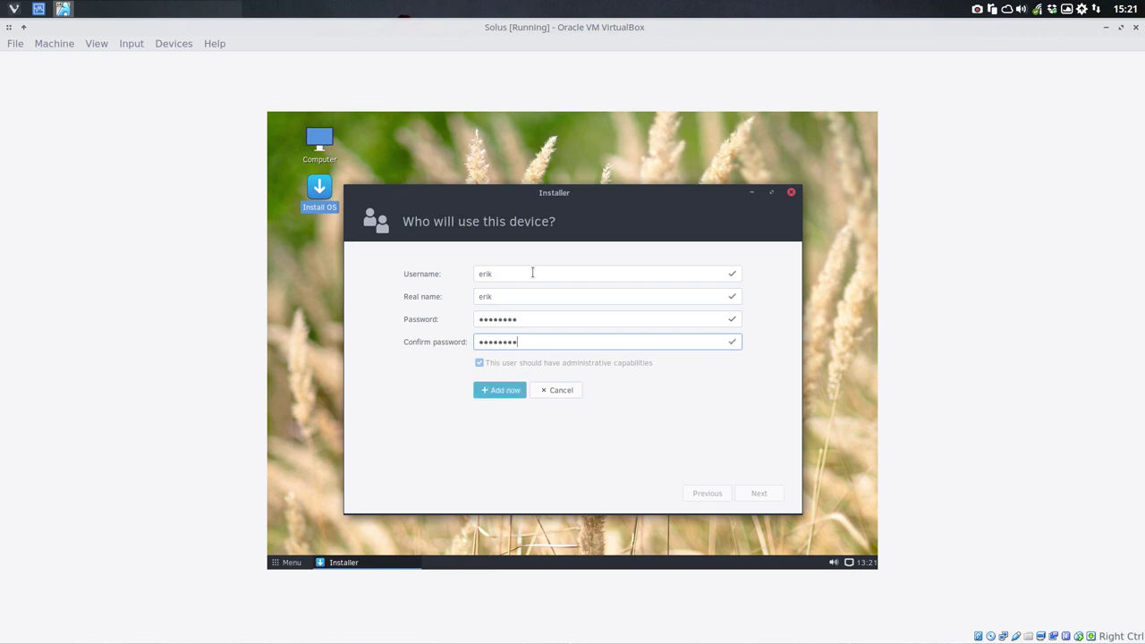
click(511, 391)
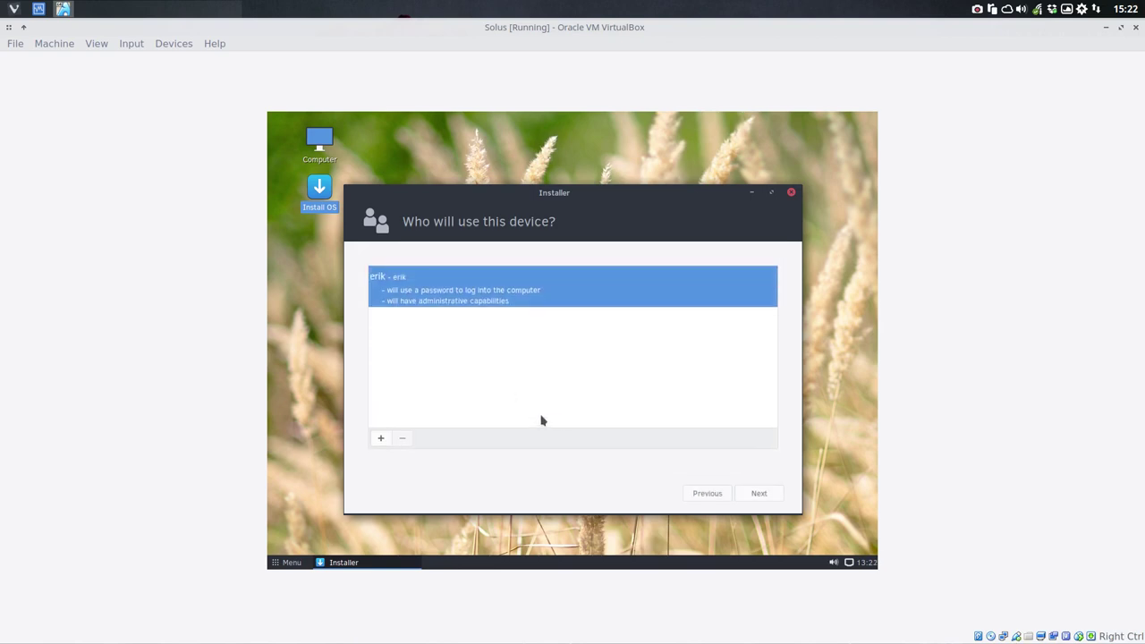
Step: Start the installation, confirm the disk changes, and minimize the installer
click(757, 493)
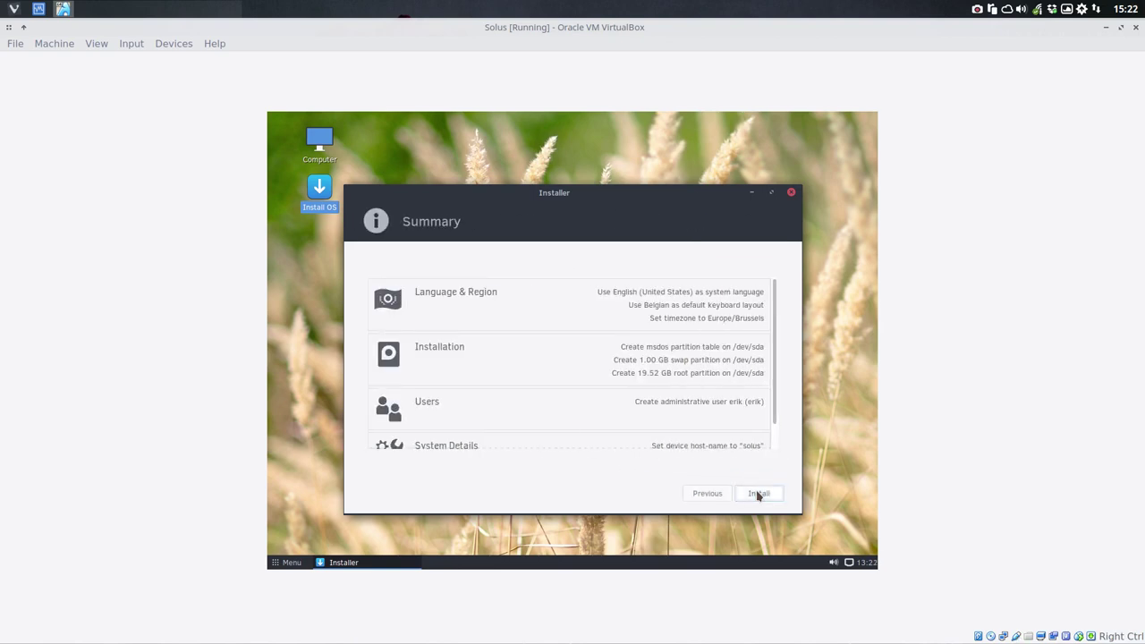
click(757, 494)
click(683, 393)
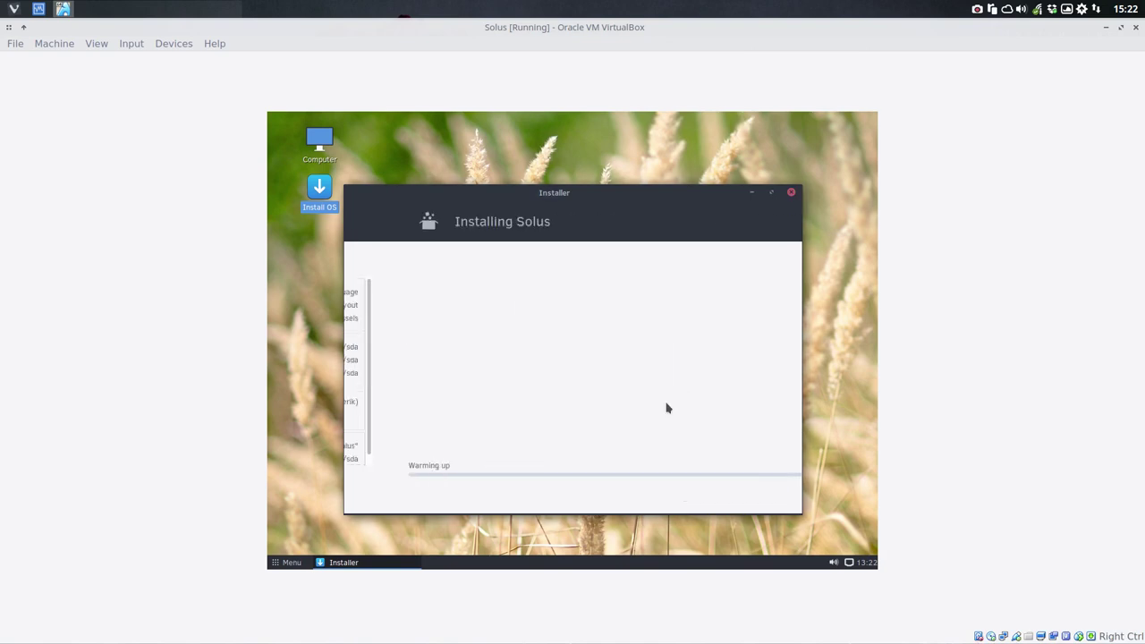
click(752, 192)
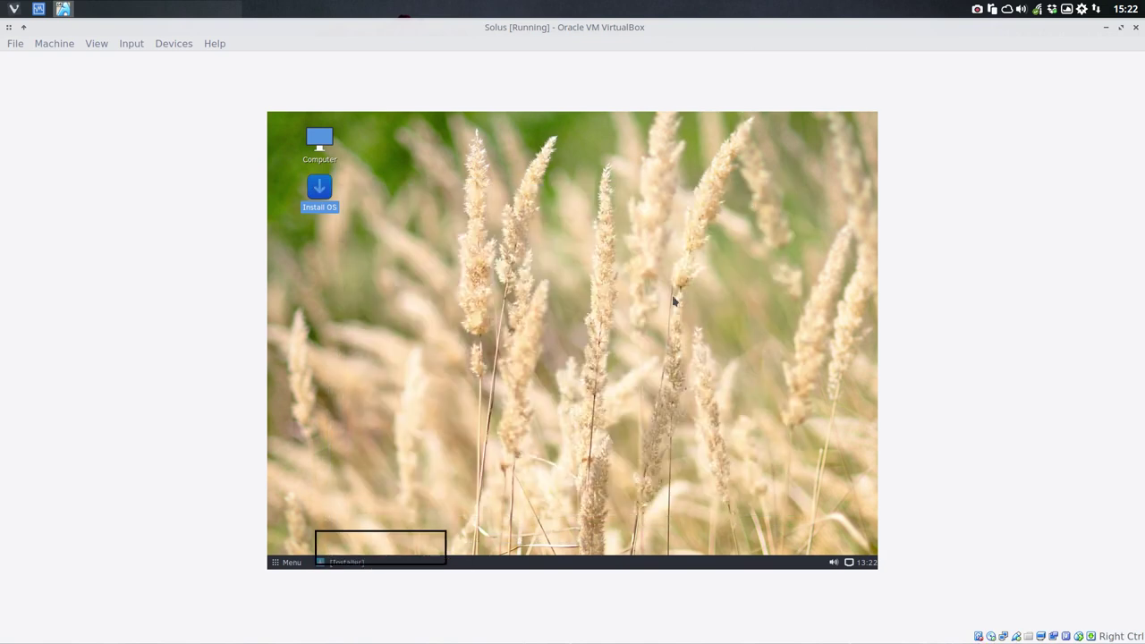
right_click(450, 213)
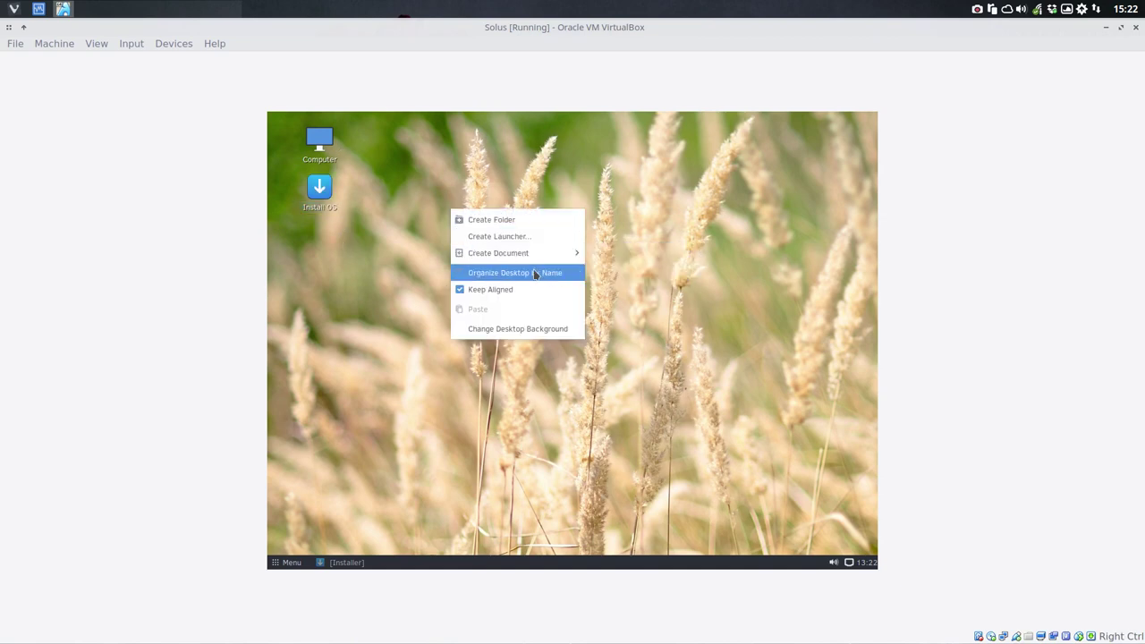
click(301, 537)
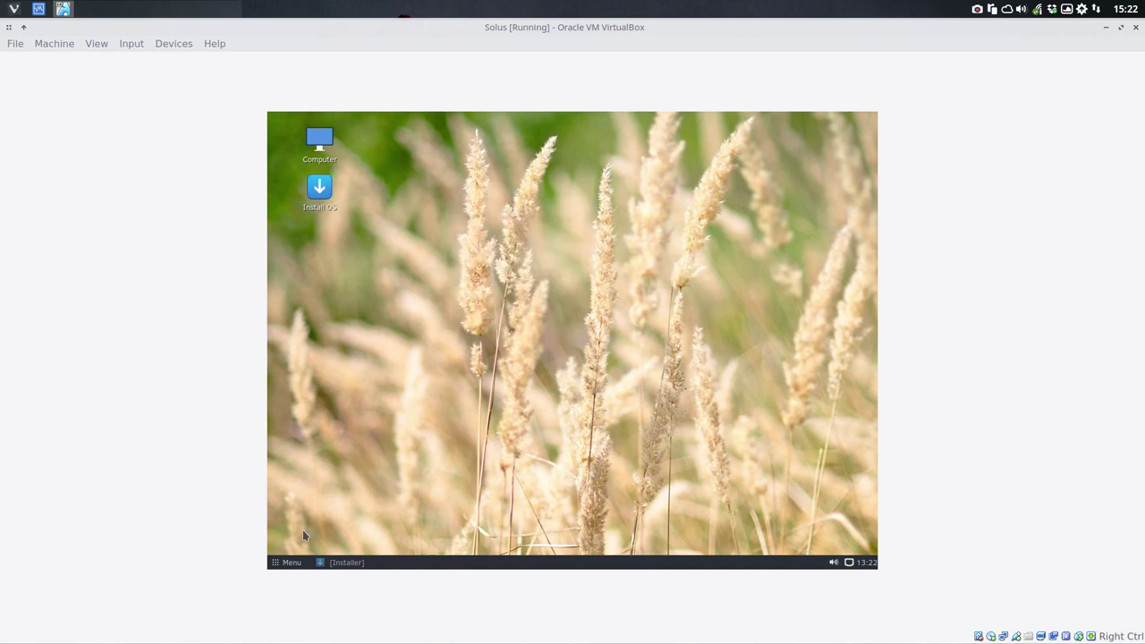
click(276, 564)
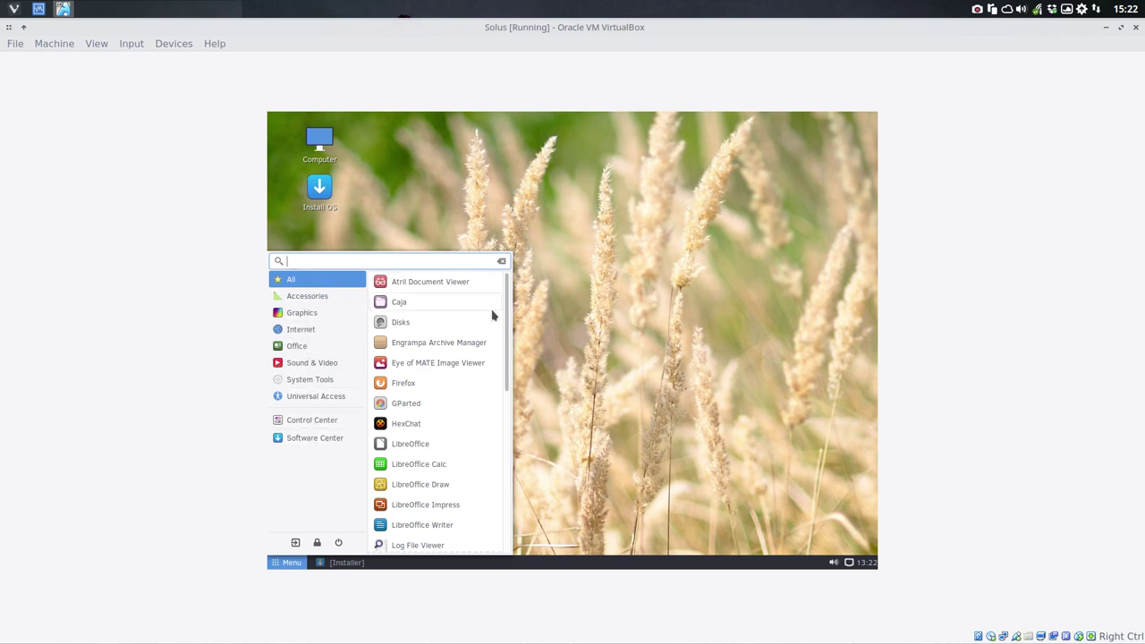
drag(507, 374, 513, 403)
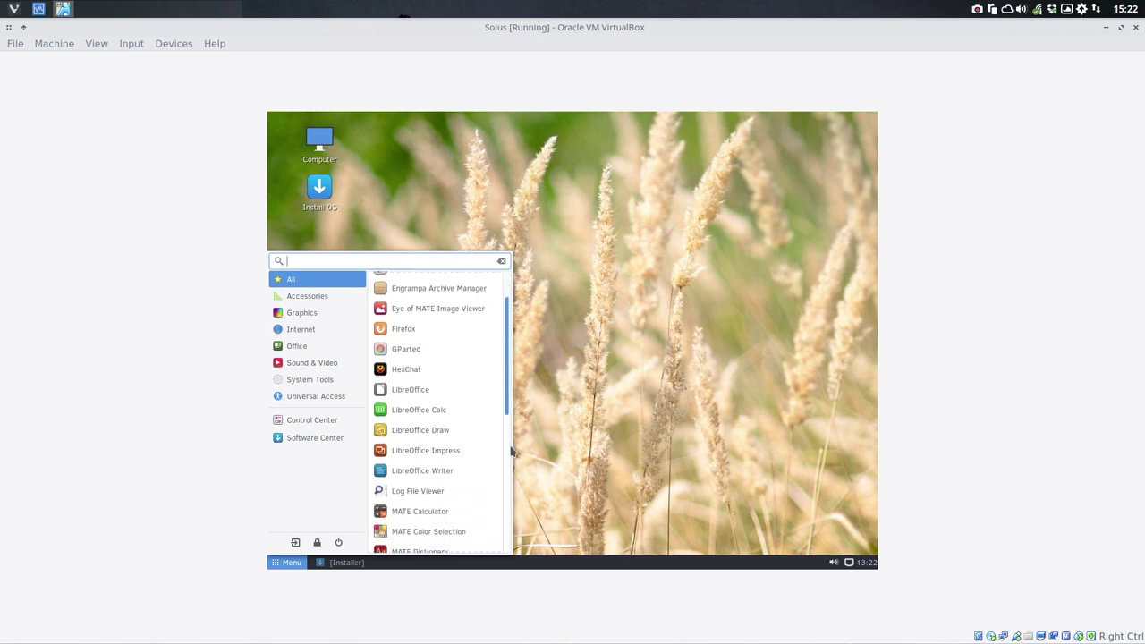
scroll(509, 445, down, 3)
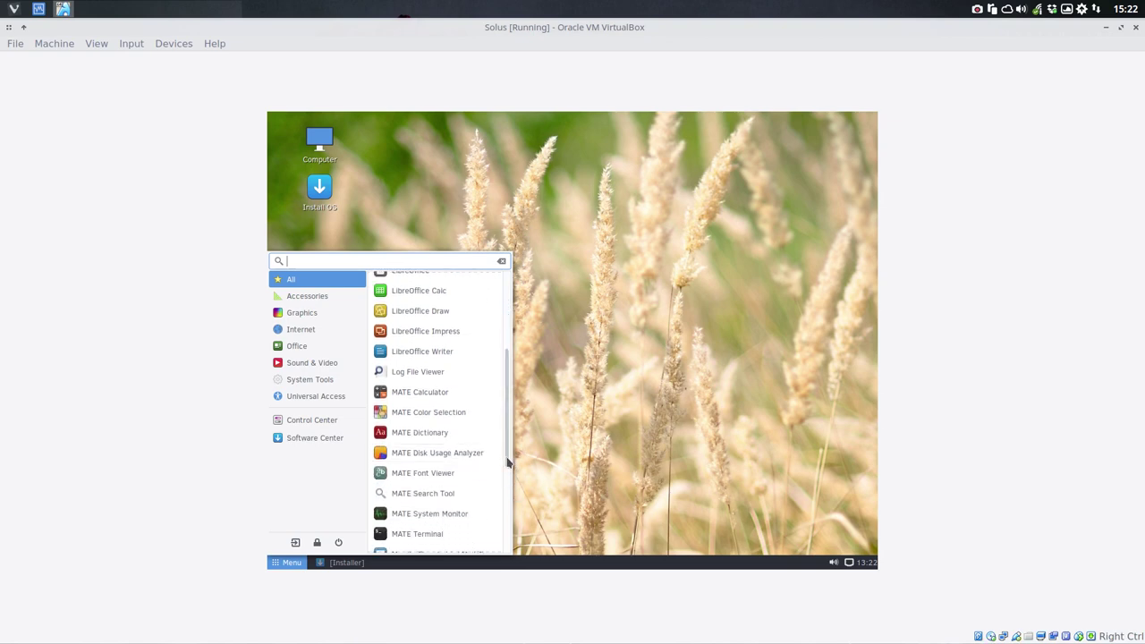
drag(509, 460, 511, 552)
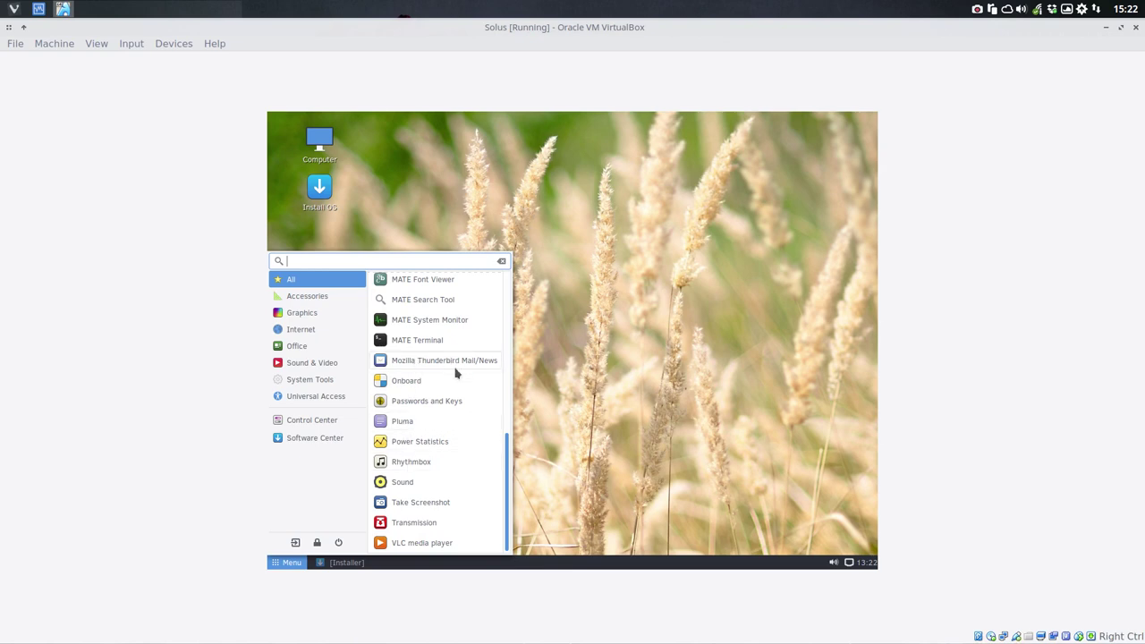
drag(505, 449, 503, 267)
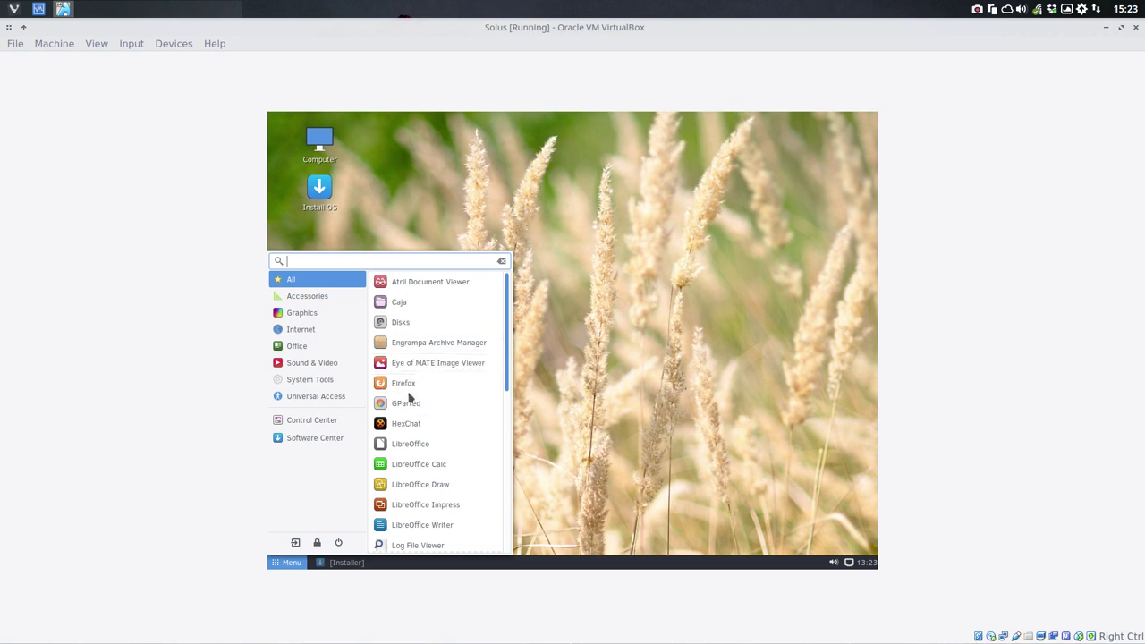
scroll(421, 506, down, 5)
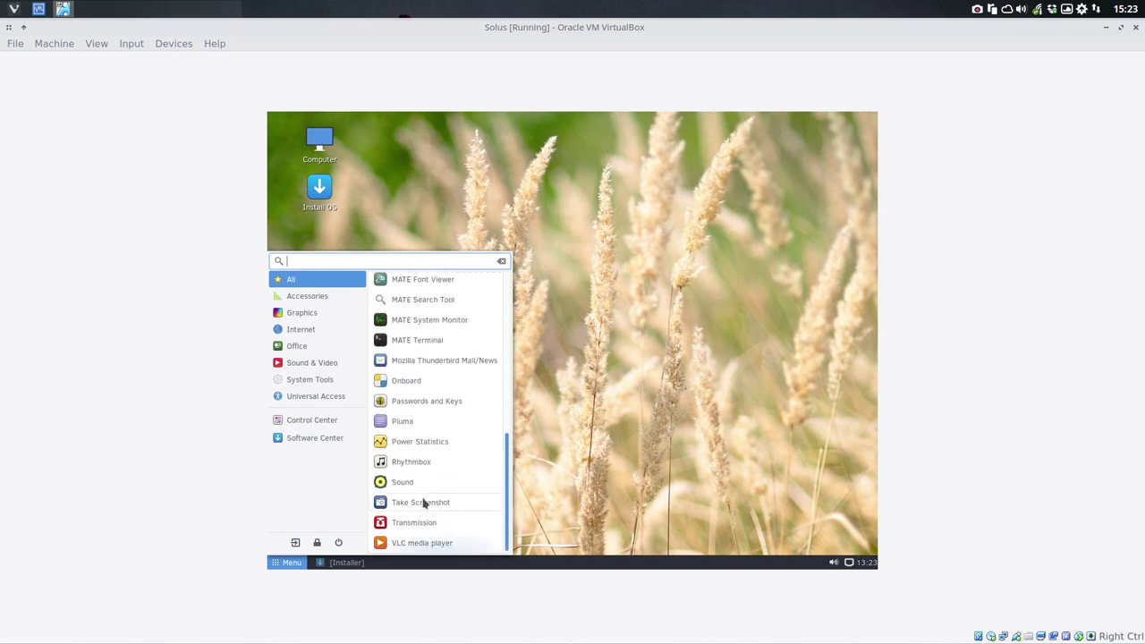
click(354, 562)
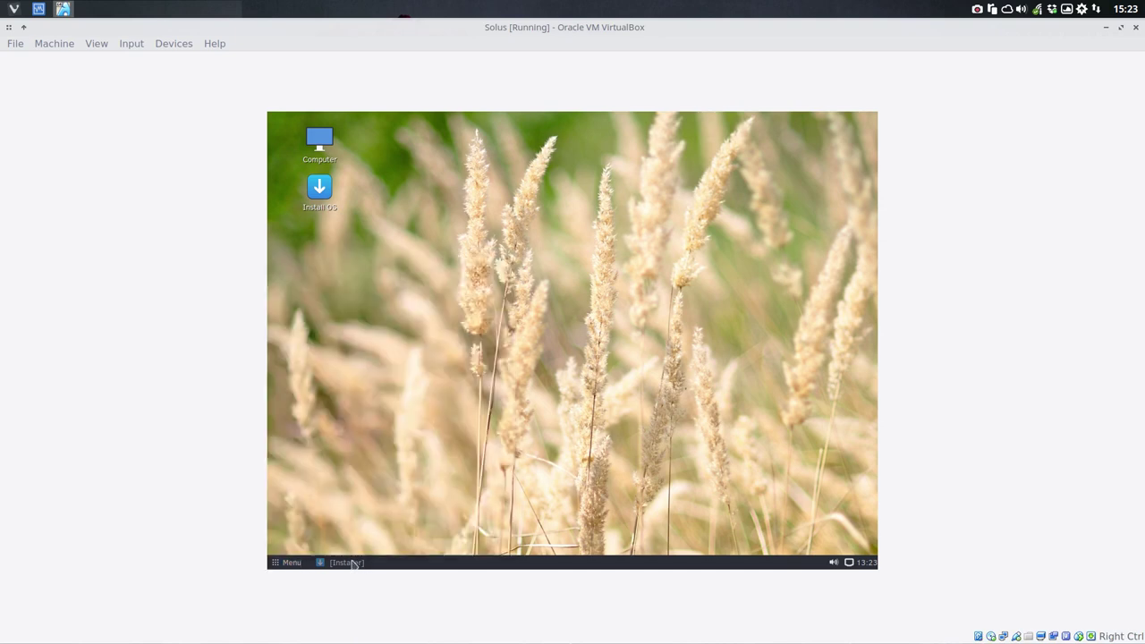
Step: Restore the minimized installer from the taskbar and move it up and right
click(354, 563)
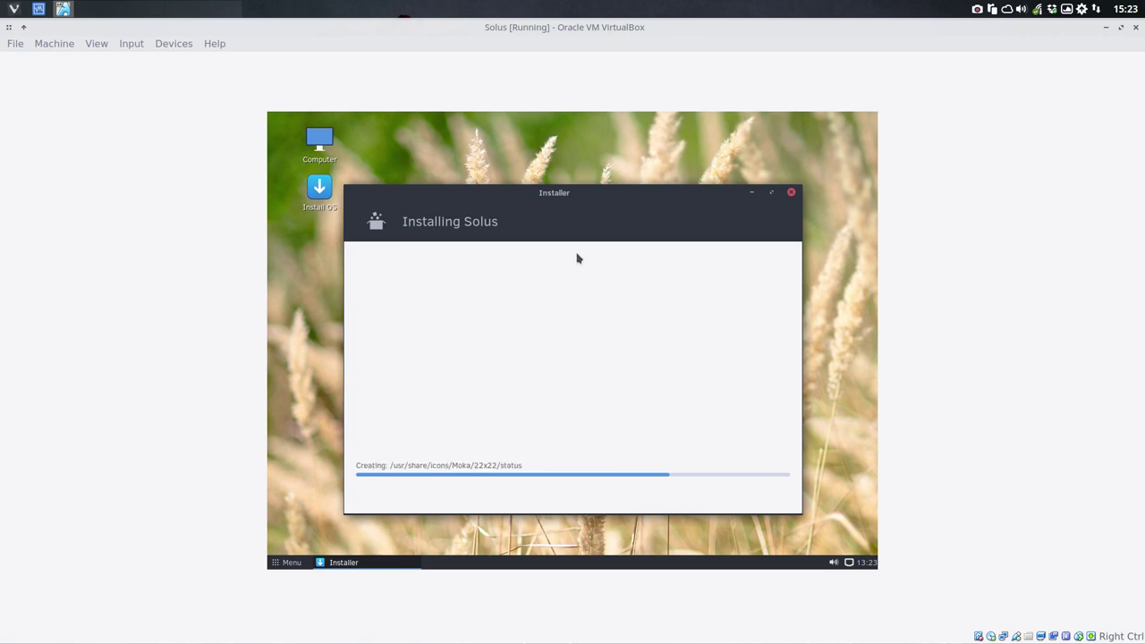
drag(579, 203, 652, 142)
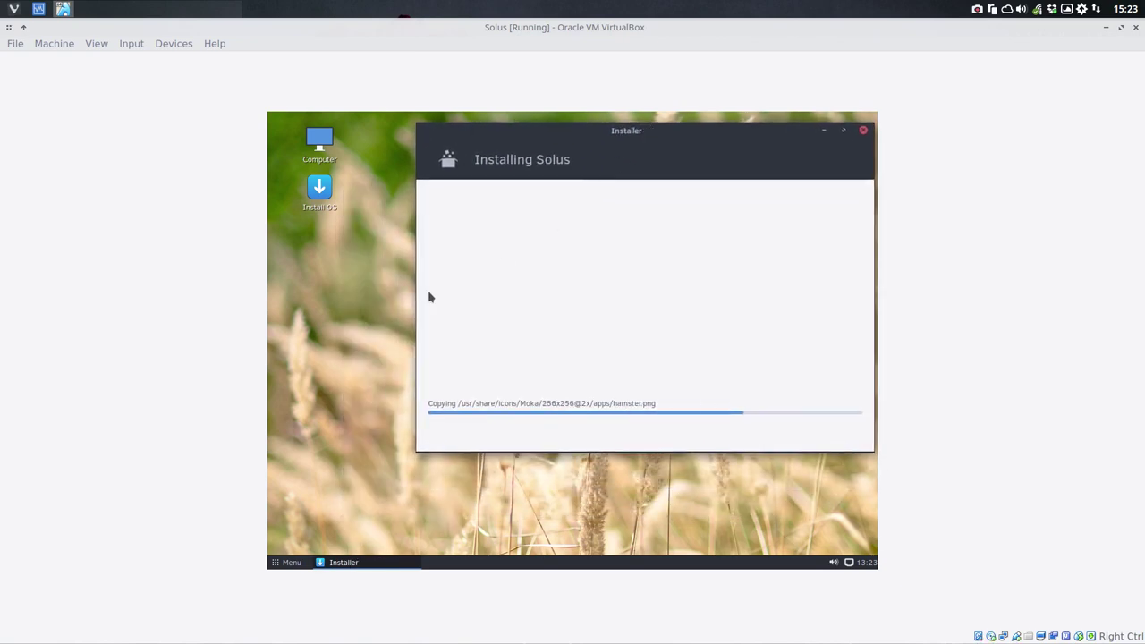
click(307, 497)
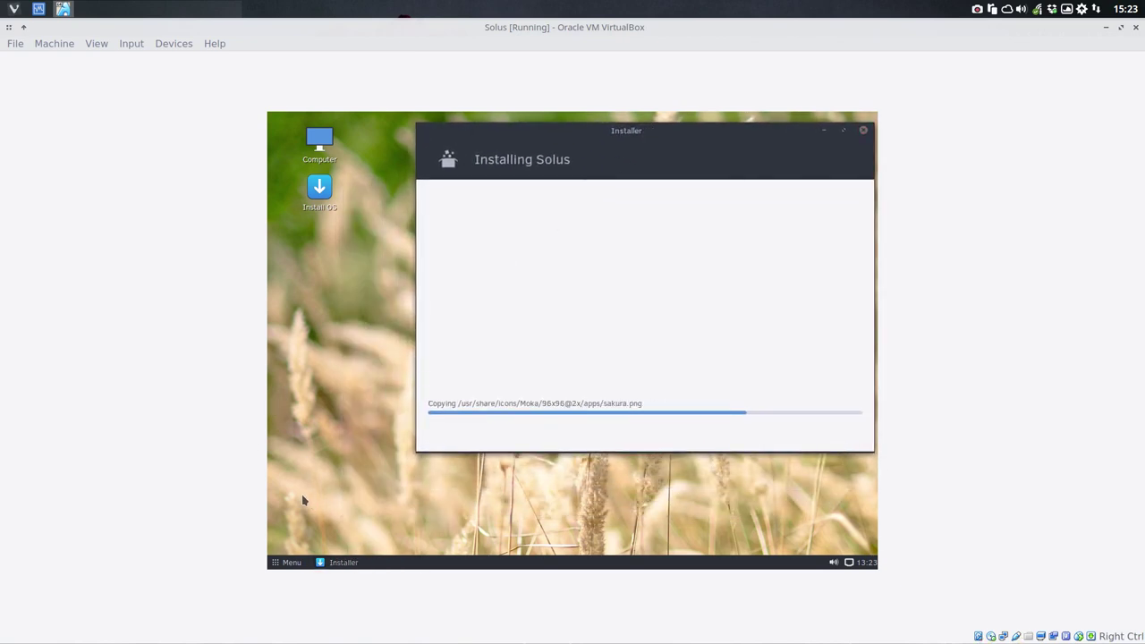
Step: Try the panel's volume control, network applet About box, and clock calendar and options
click(833, 562)
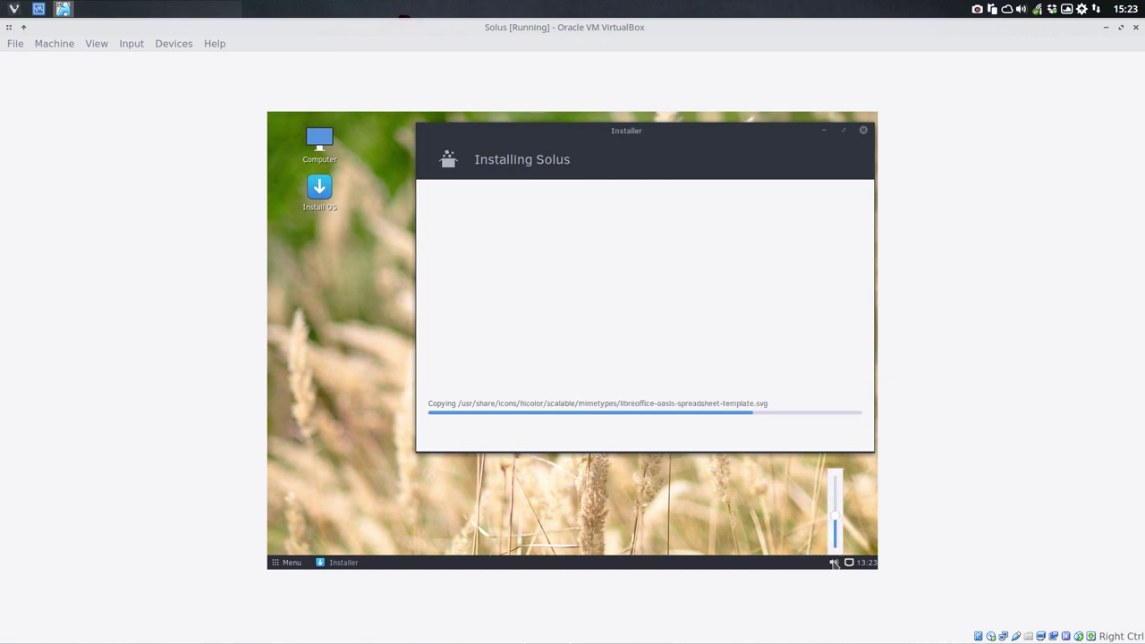
click(836, 563)
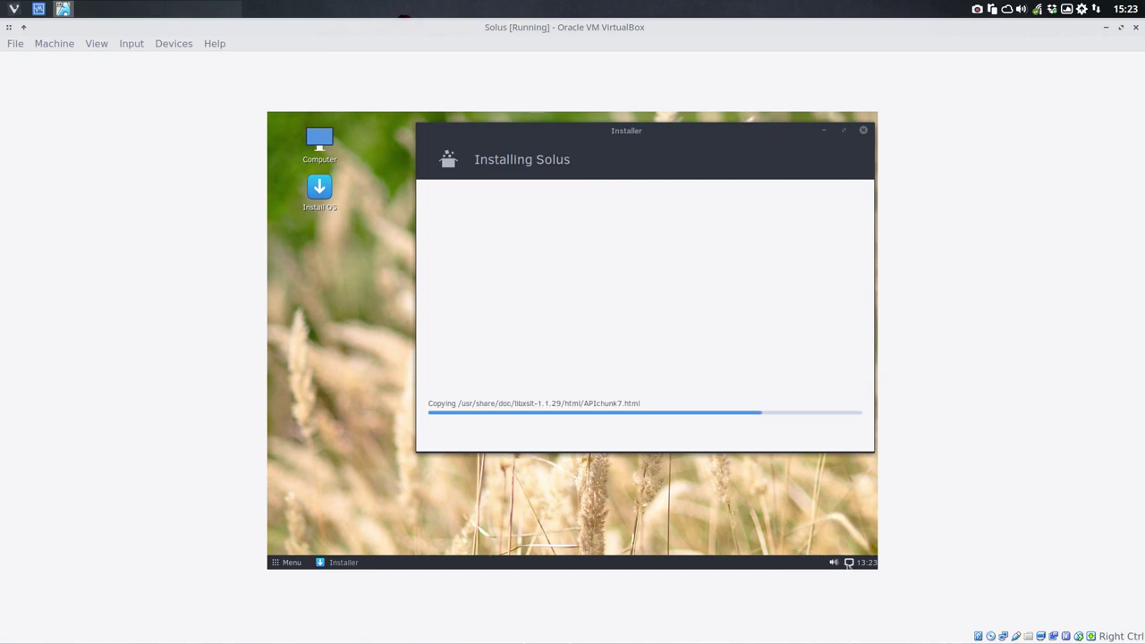
right_click(849, 564)
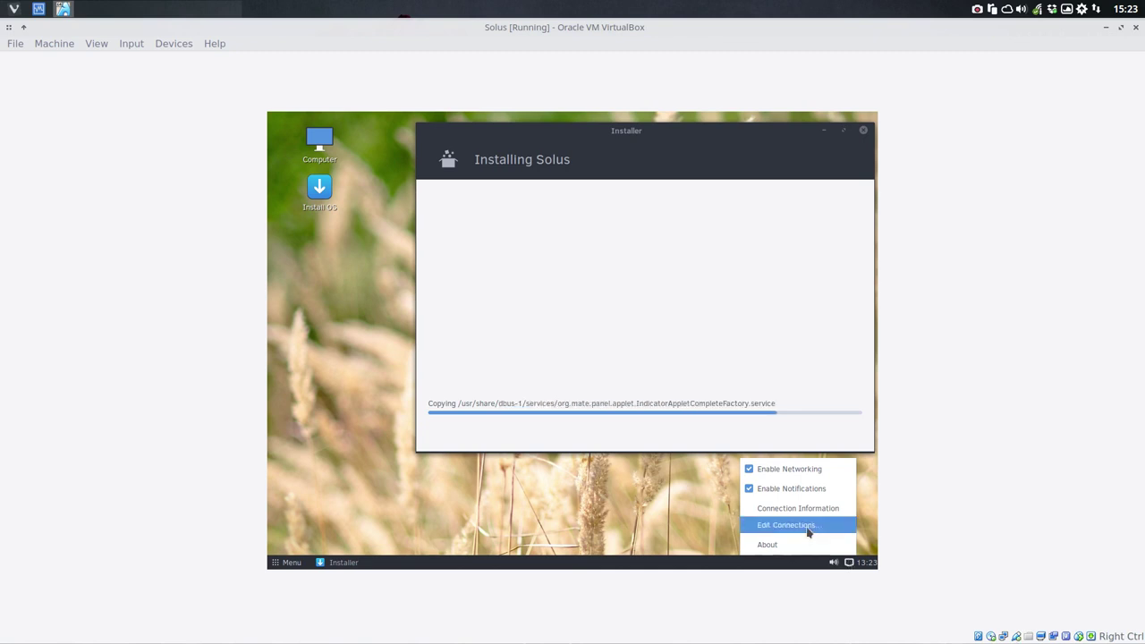
click(805, 543)
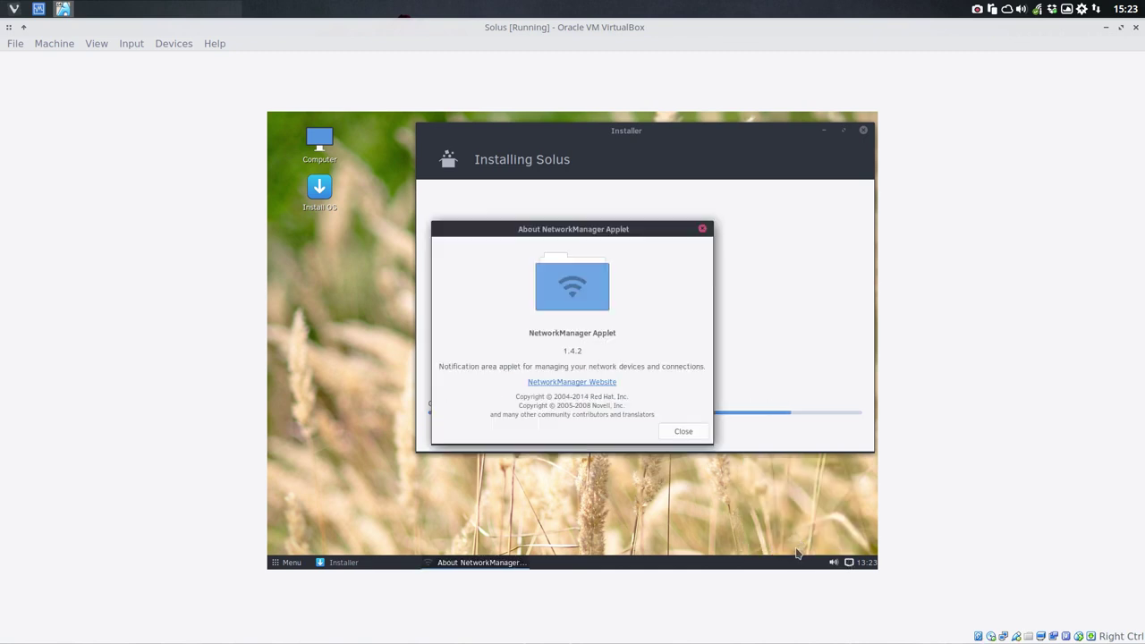
click(703, 229)
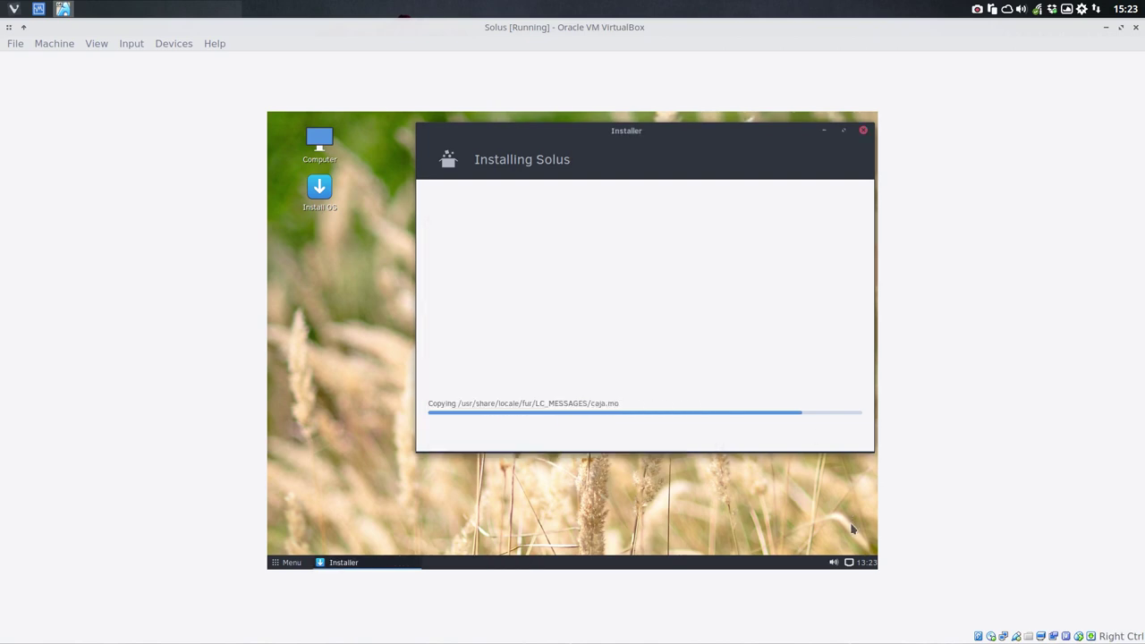
click(860, 564)
right_click(859, 564)
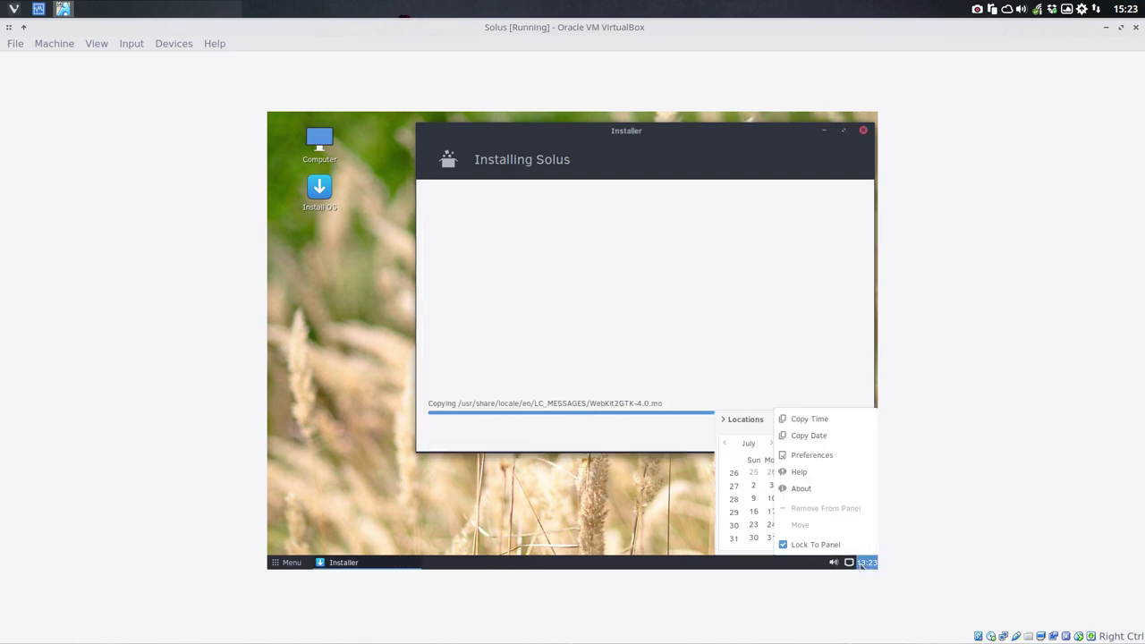
click(811, 456)
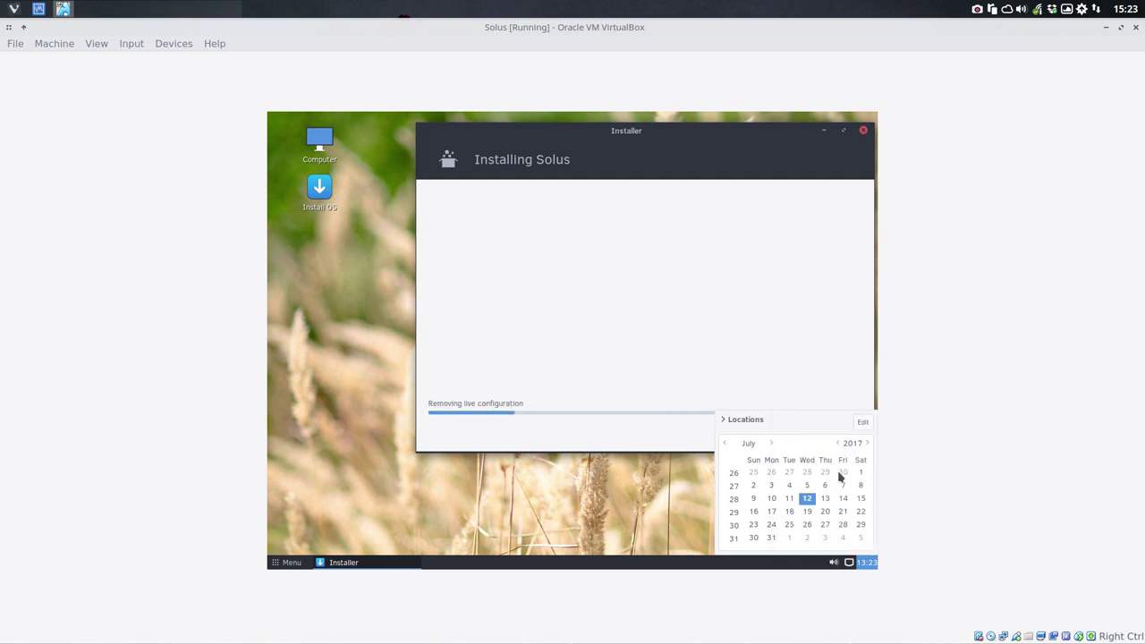
click(516, 514)
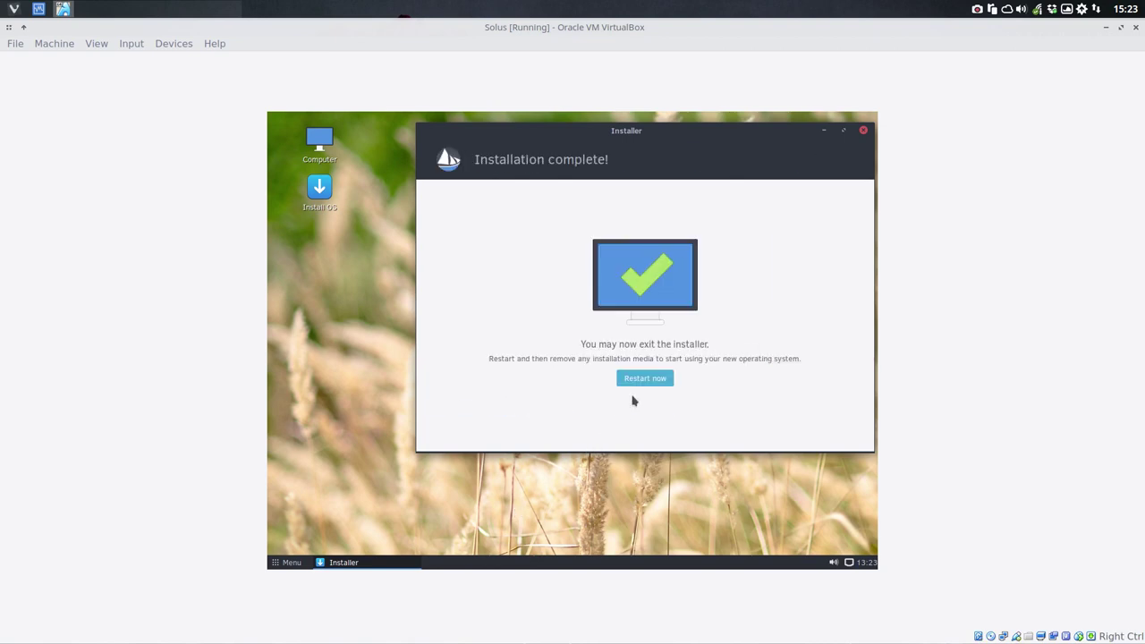
Step: Restart after installation and choose Boot from local drive
click(646, 380)
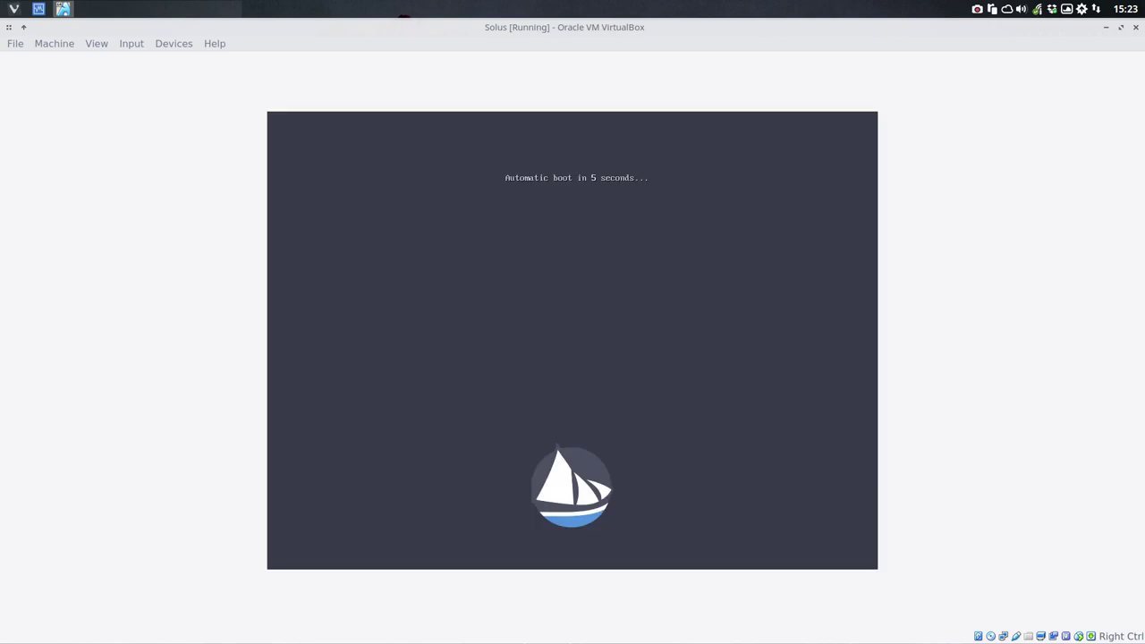
key(Escape)
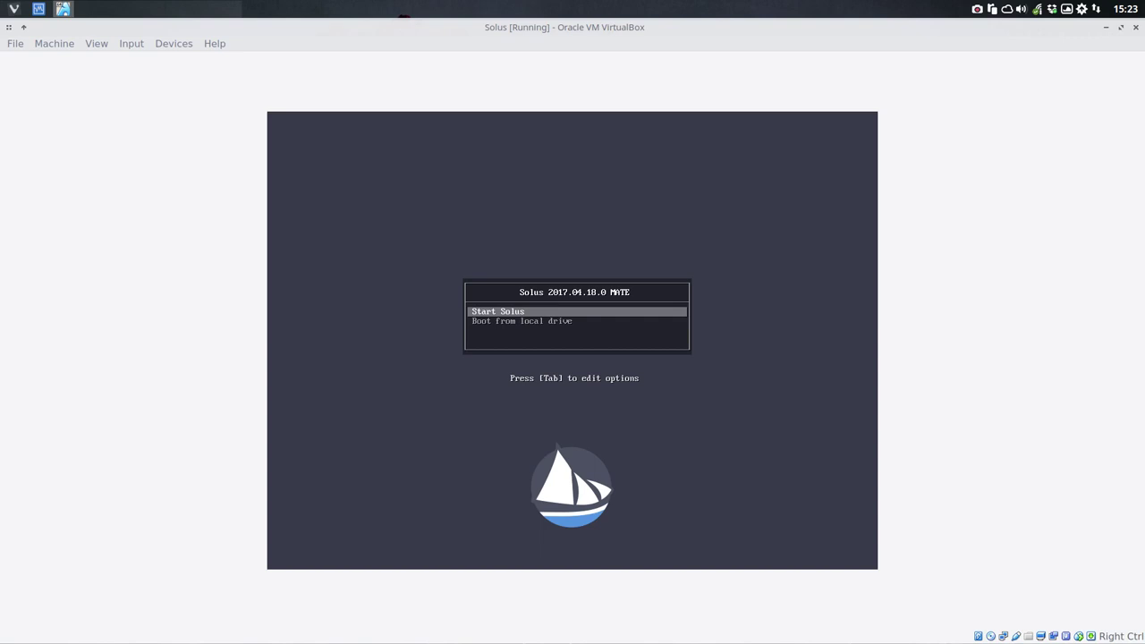
key(Down)
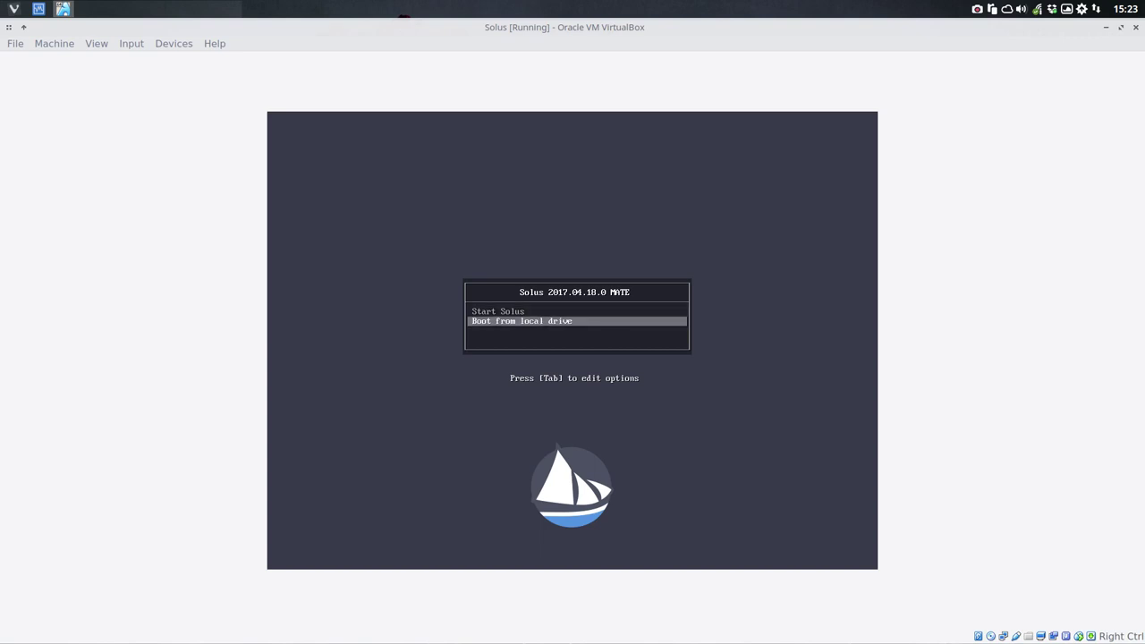
key(Return)
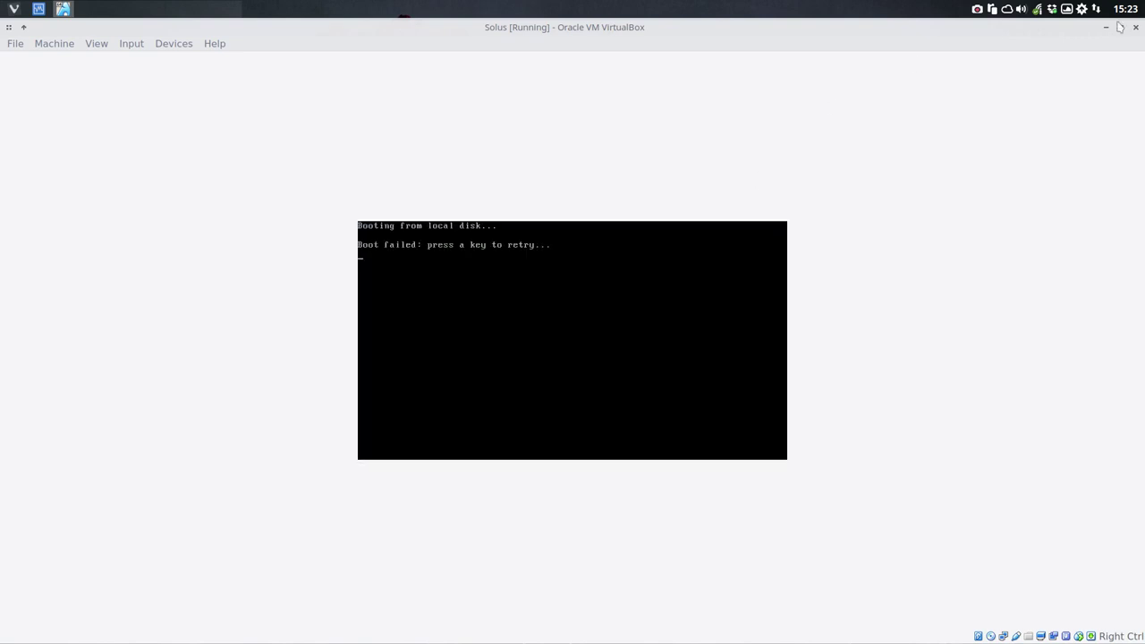
Step: Power off the VM, set the optical drive to Empty, and start it again
click(1136, 26)
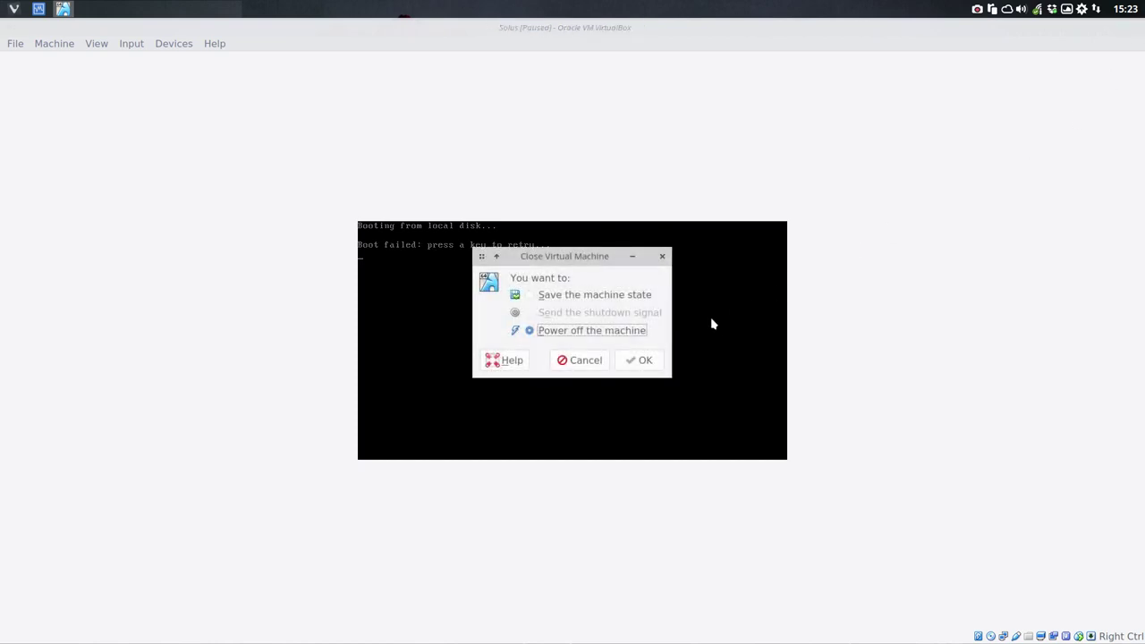
click(617, 362)
click(541, 323)
click(640, 363)
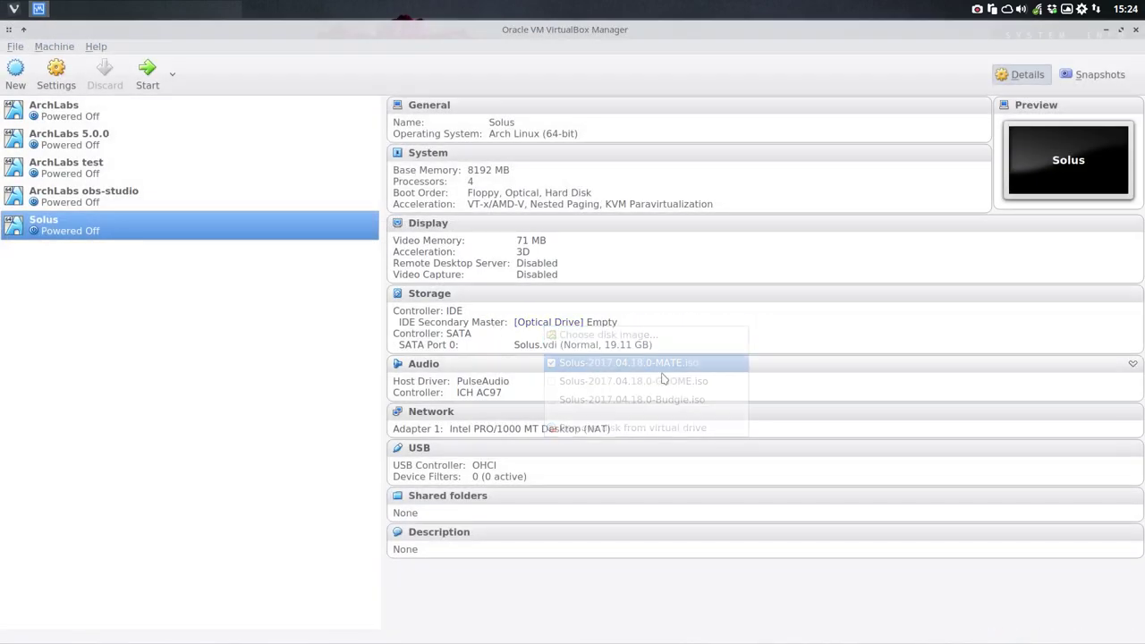
click(148, 72)
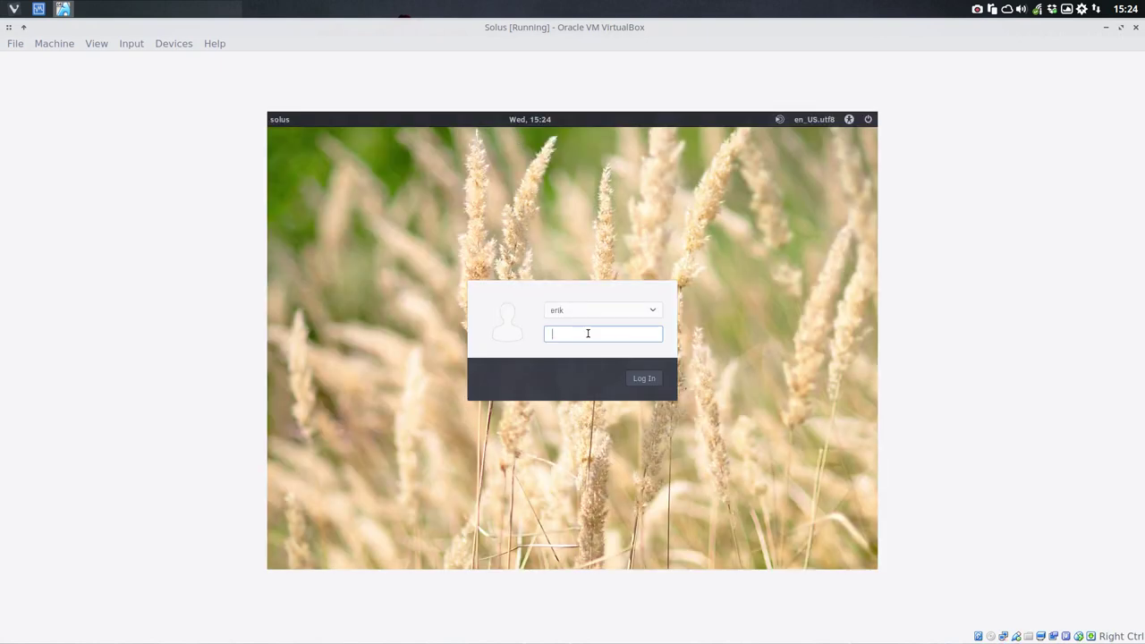
Step: Log in to the Solus desktop and dismiss the security updates and connection notifications
key(Return)
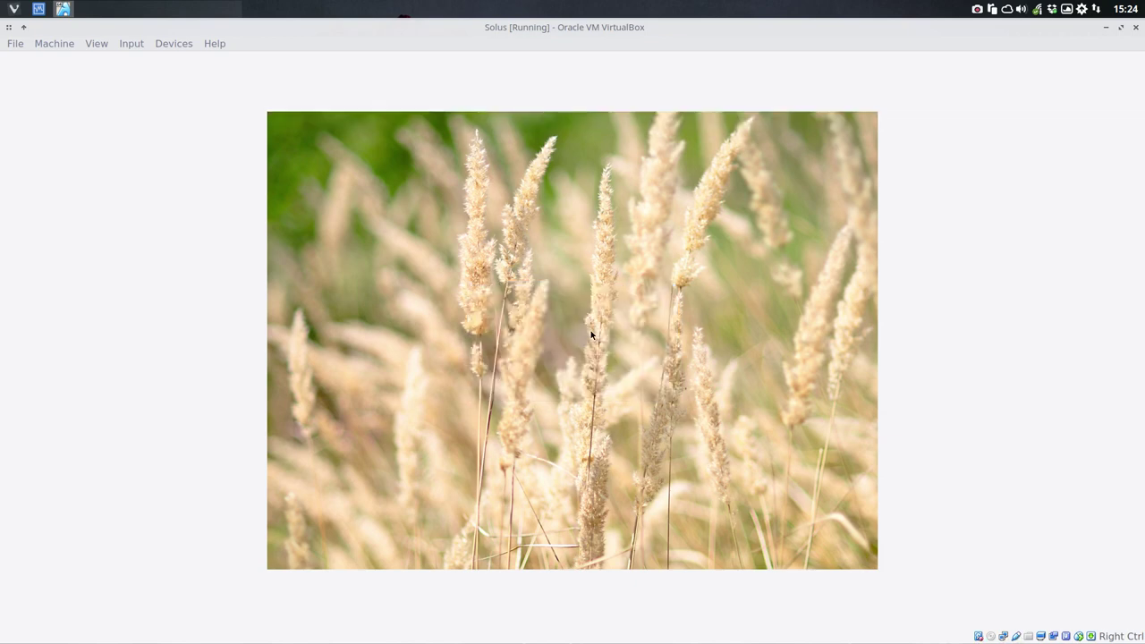
click(132, 43)
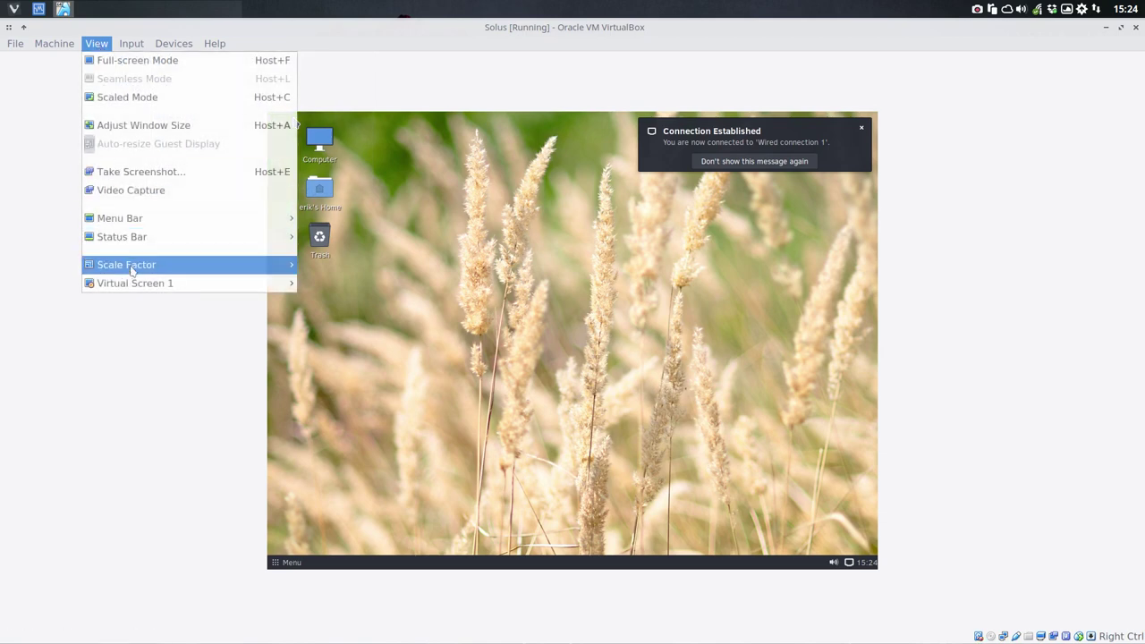
mouse_move(145, 284)
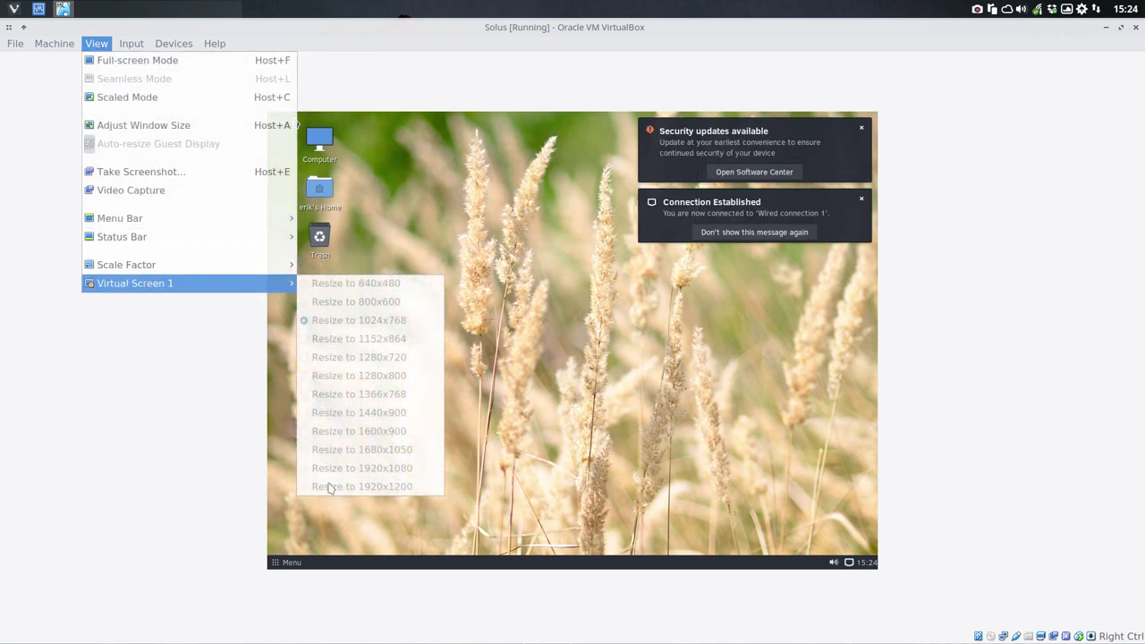
click(728, 246)
click(862, 128)
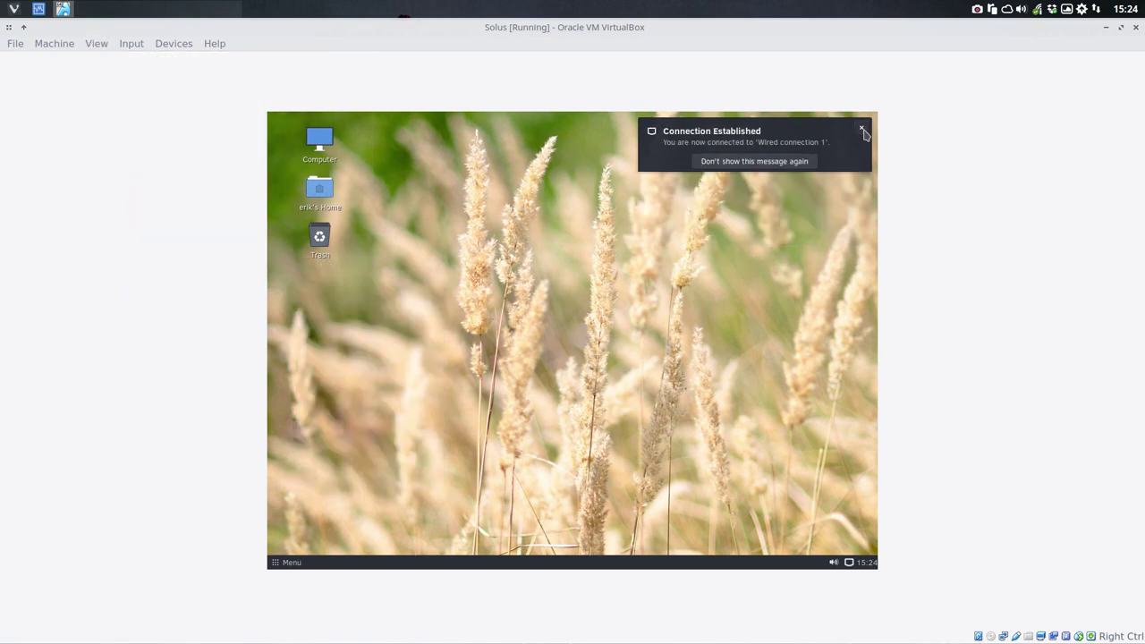
click(863, 129)
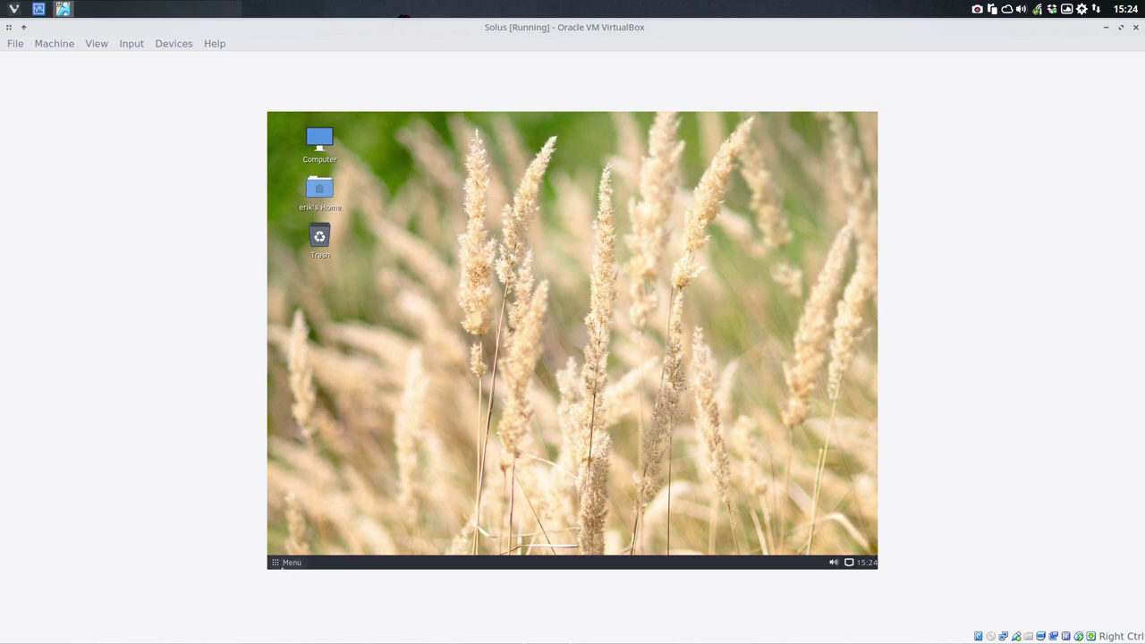
Step: Explore the Solus application menu and its panel options, searching for 'menu'
click(283, 563)
click(283, 564)
right_click(282, 564)
click(304, 488)
right_click(288, 563)
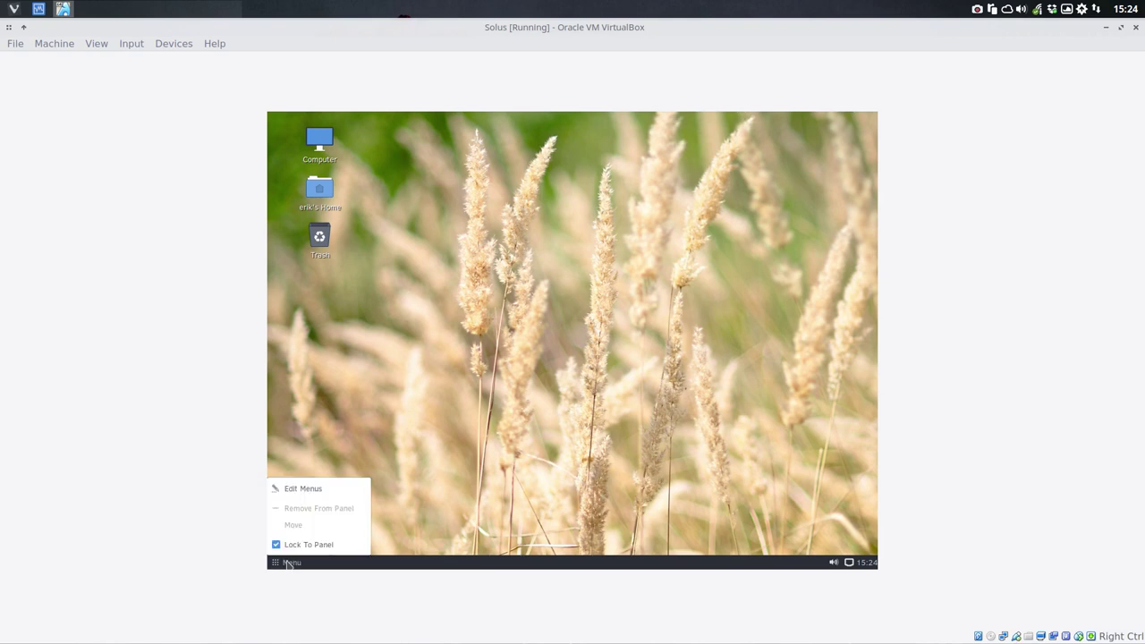
click(306, 489)
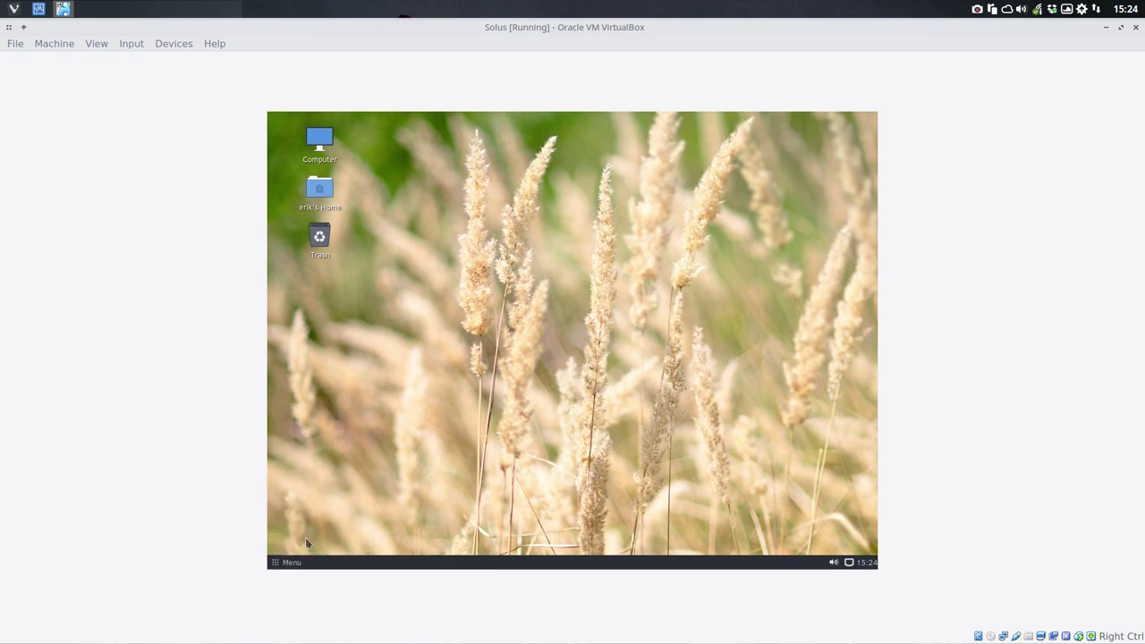
click(295, 562)
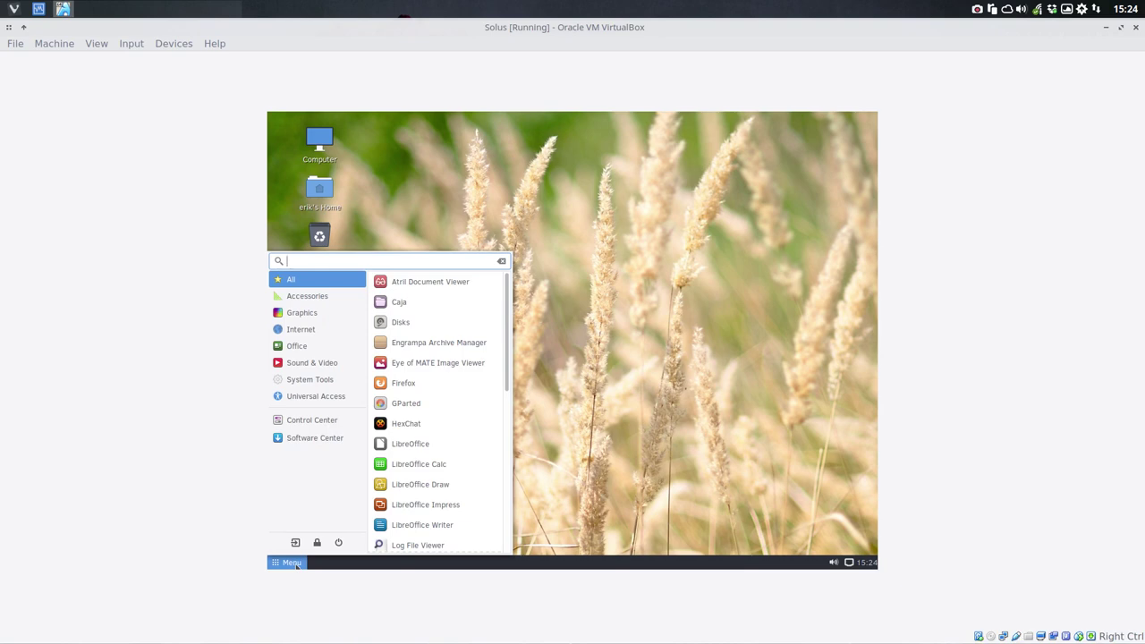
text(menu)
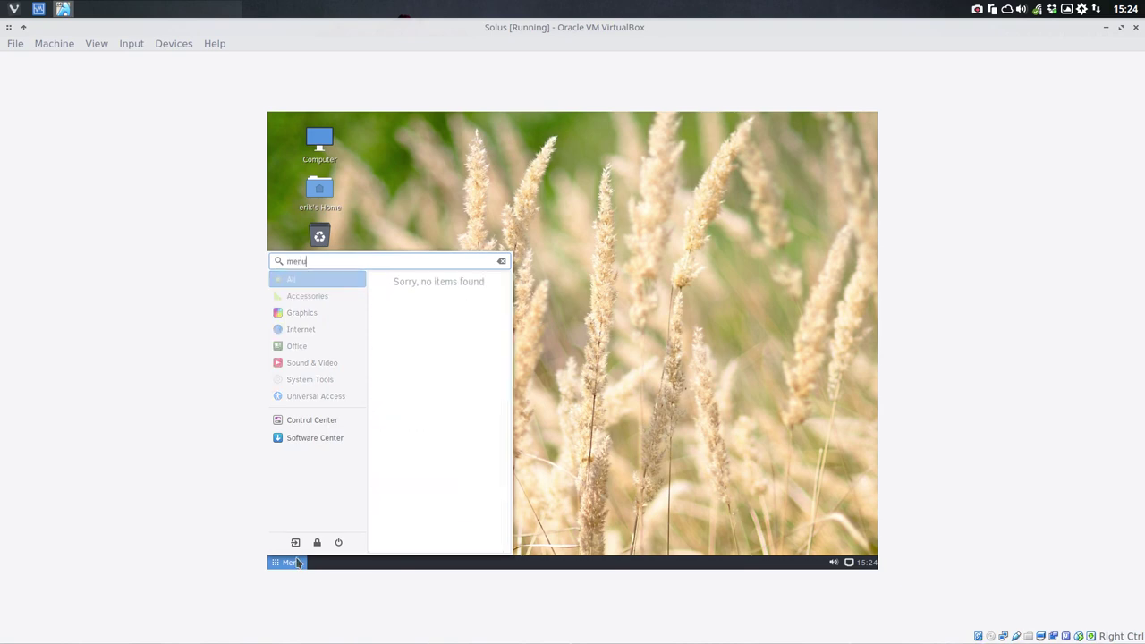
click(298, 563)
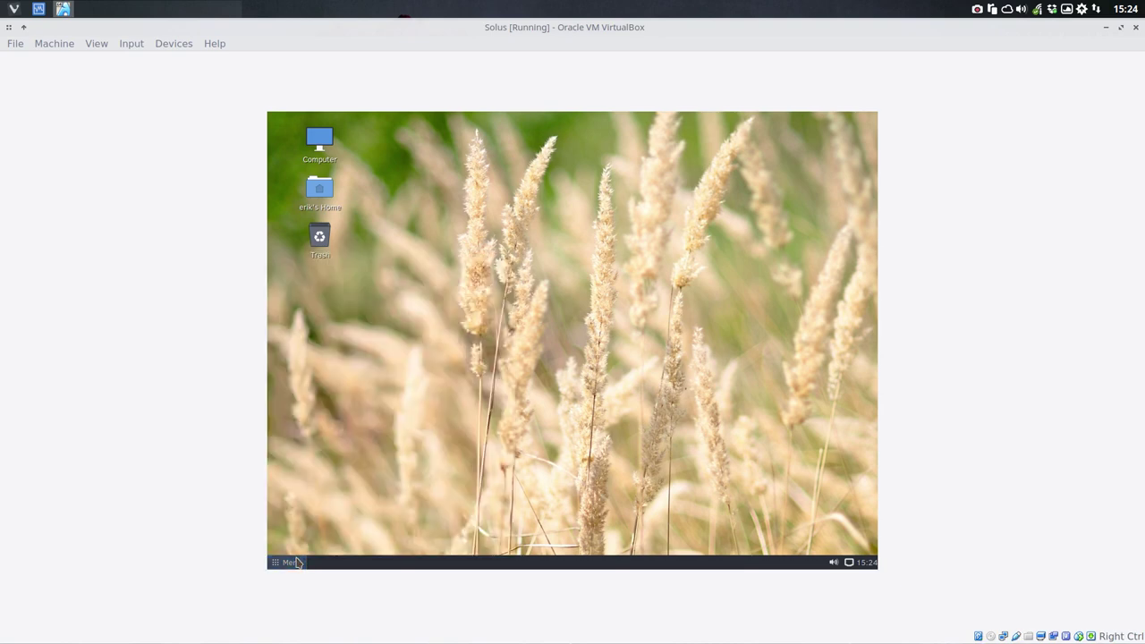
click(298, 563)
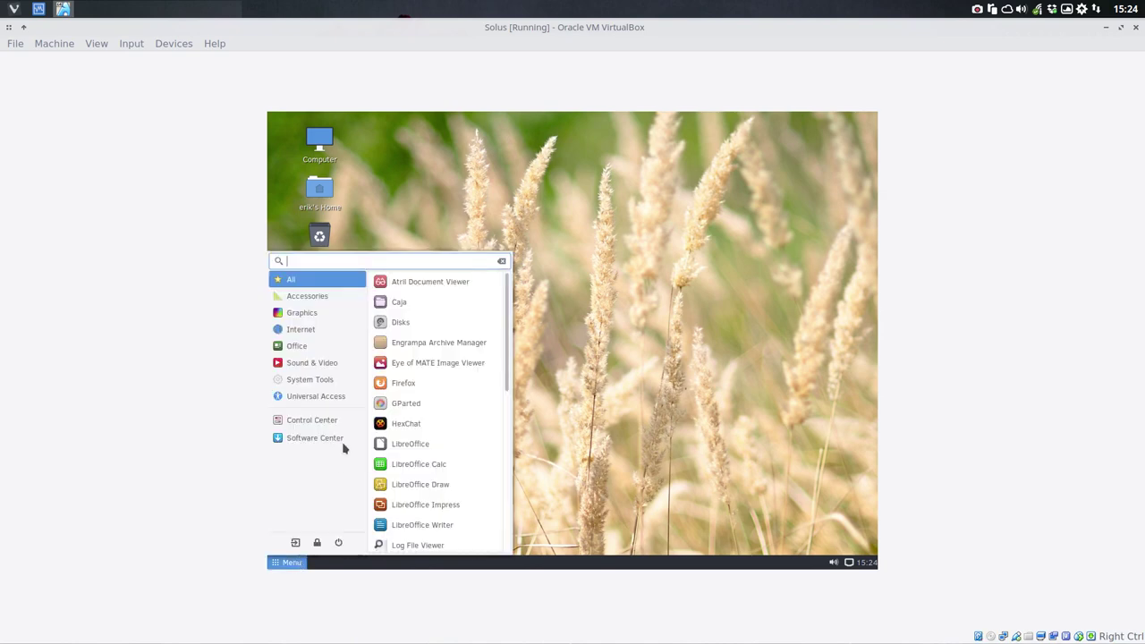
click(646, 356)
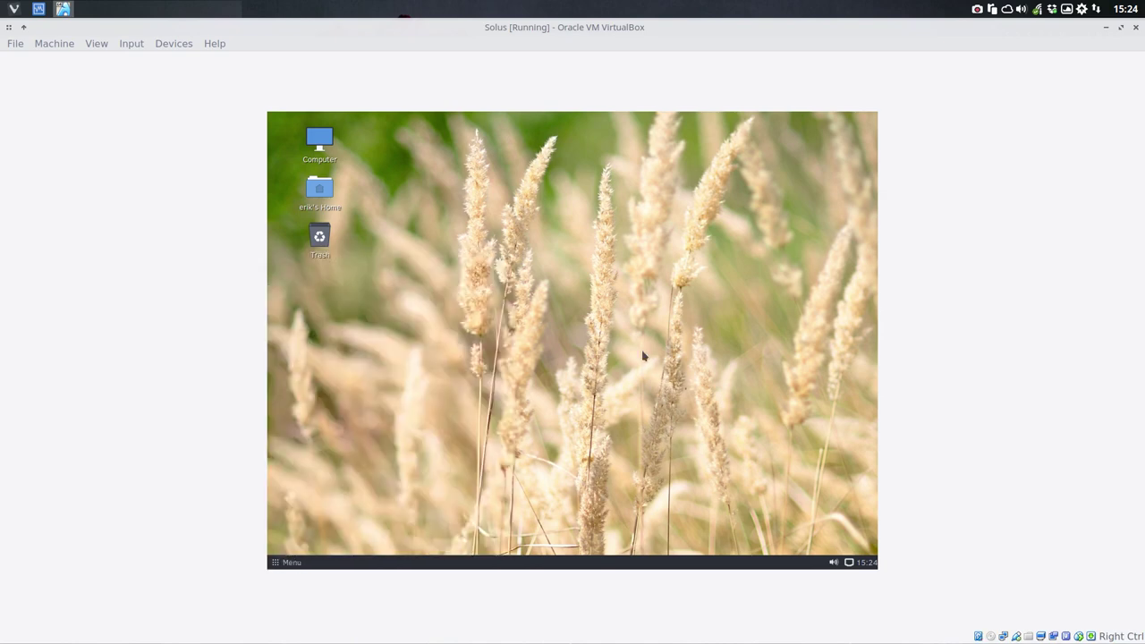
Step: Turn Lock To Panel off and back on for the Menu applet
right_click(295, 563)
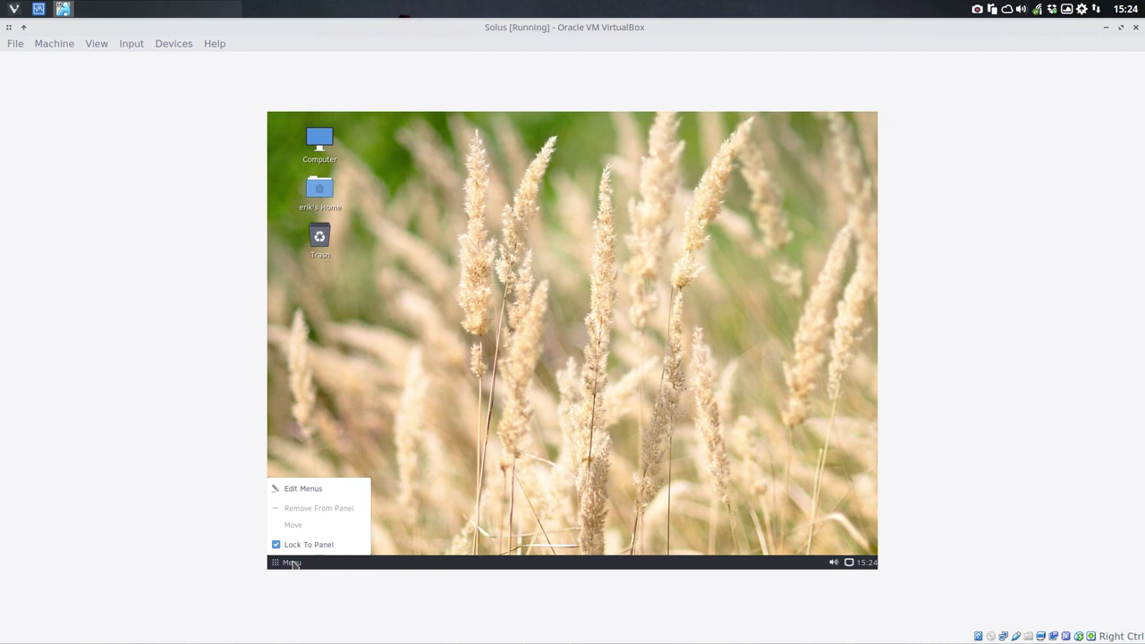
click(303, 546)
right_click(291, 562)
click(313, 491)
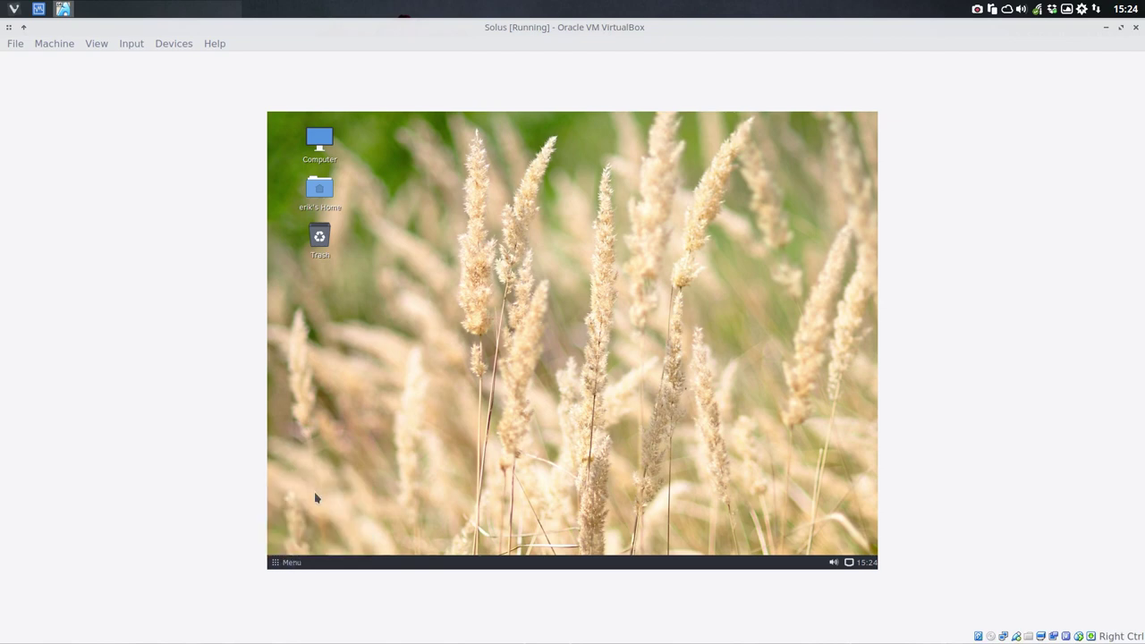
right_click(294, 563)
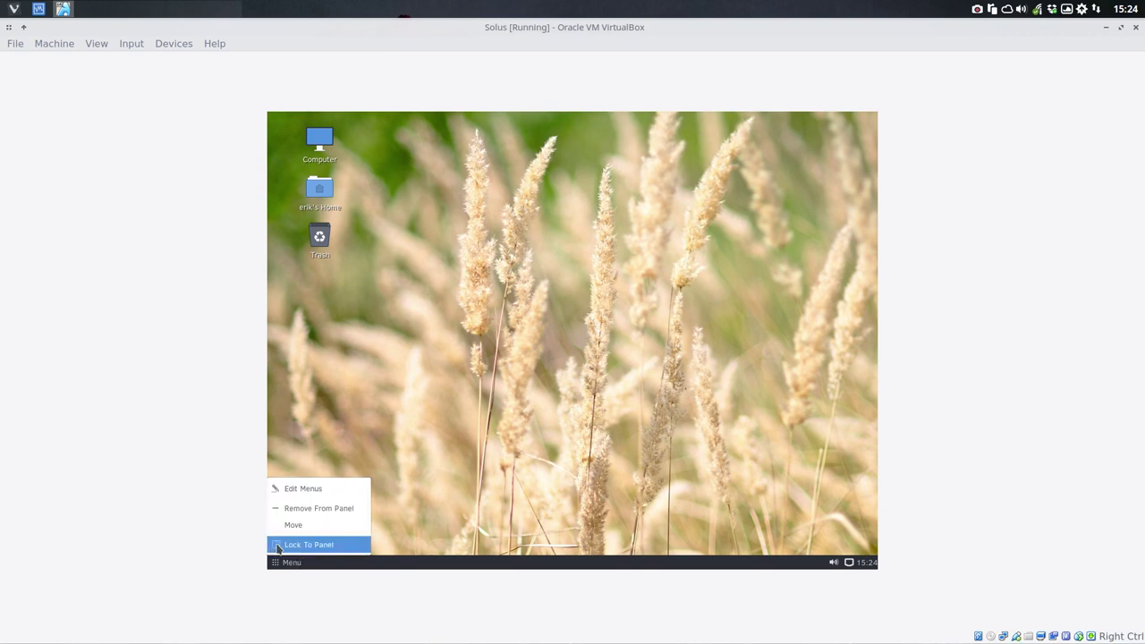
click(277, 546)
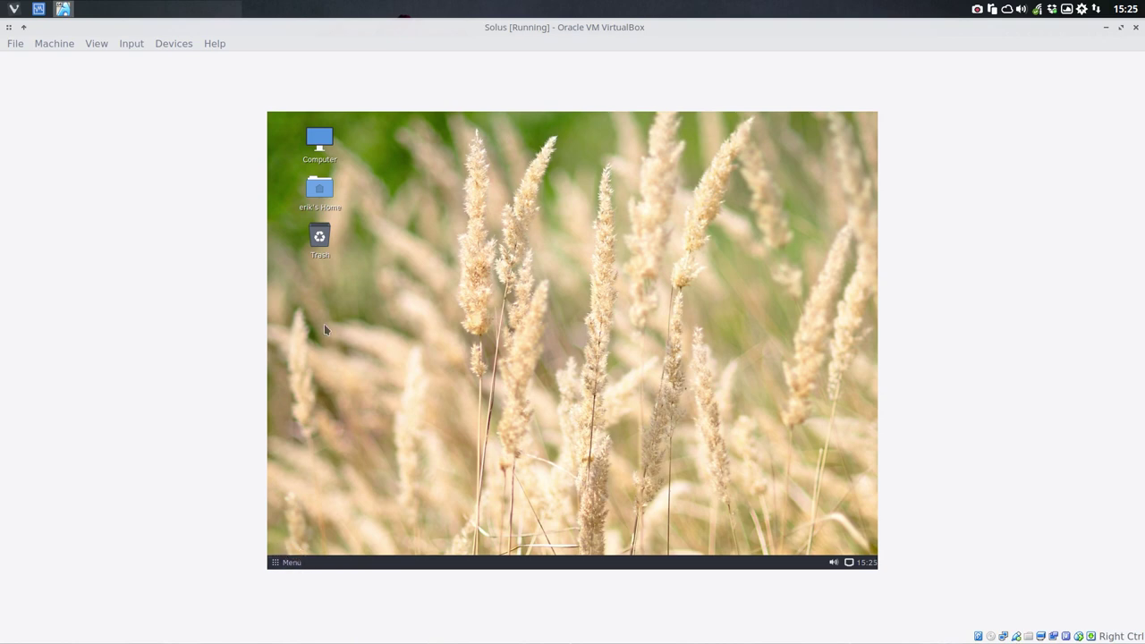
Step: Launch Firefox from the Internet category of the Solus menu
click(294, 561)
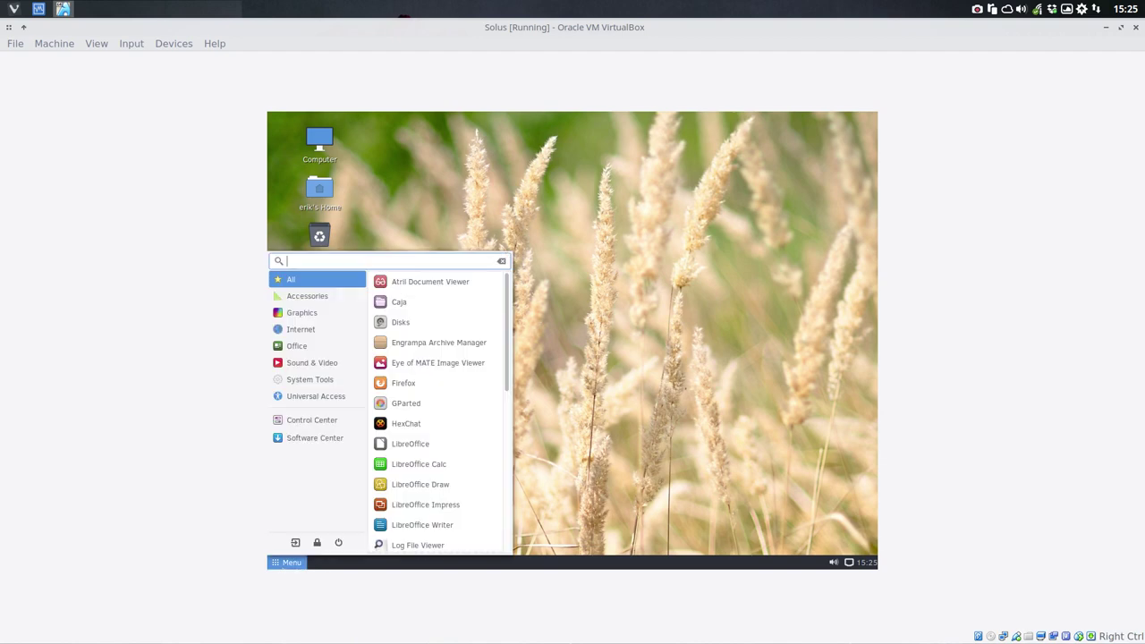
click(311, 330)
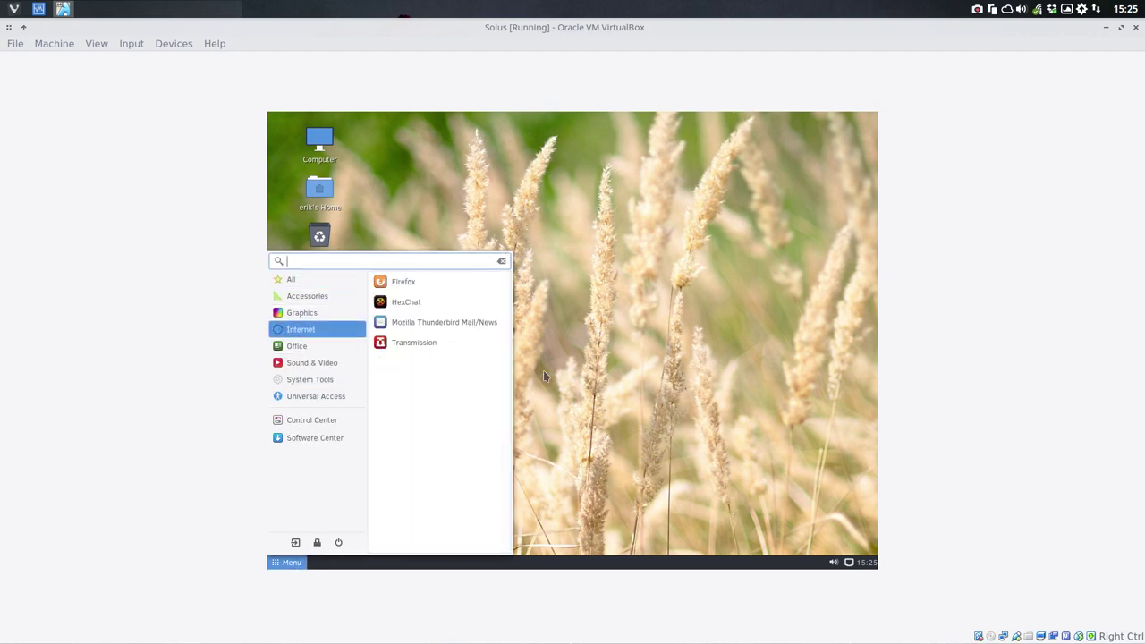
click(435, 289)
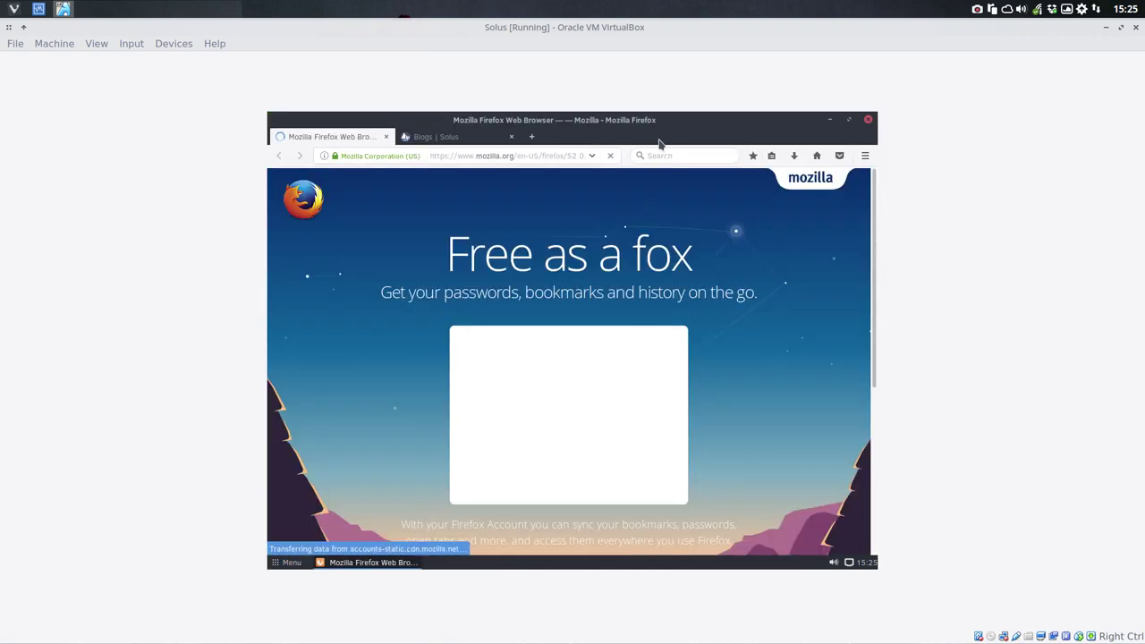
Step: Search 'sardi icons', follow GitHub to SourceForge, and start the Sardi icon download
click(654, 161)
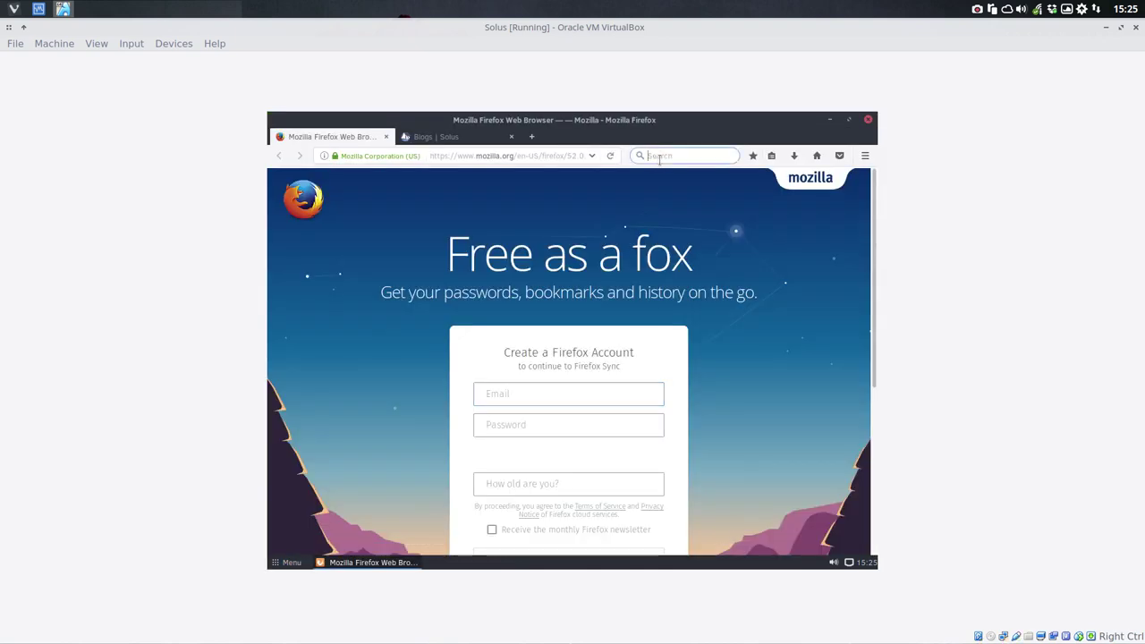
text(sard)
text(i ci)
key(BackSpace)
key(BackSpace)
text(i)
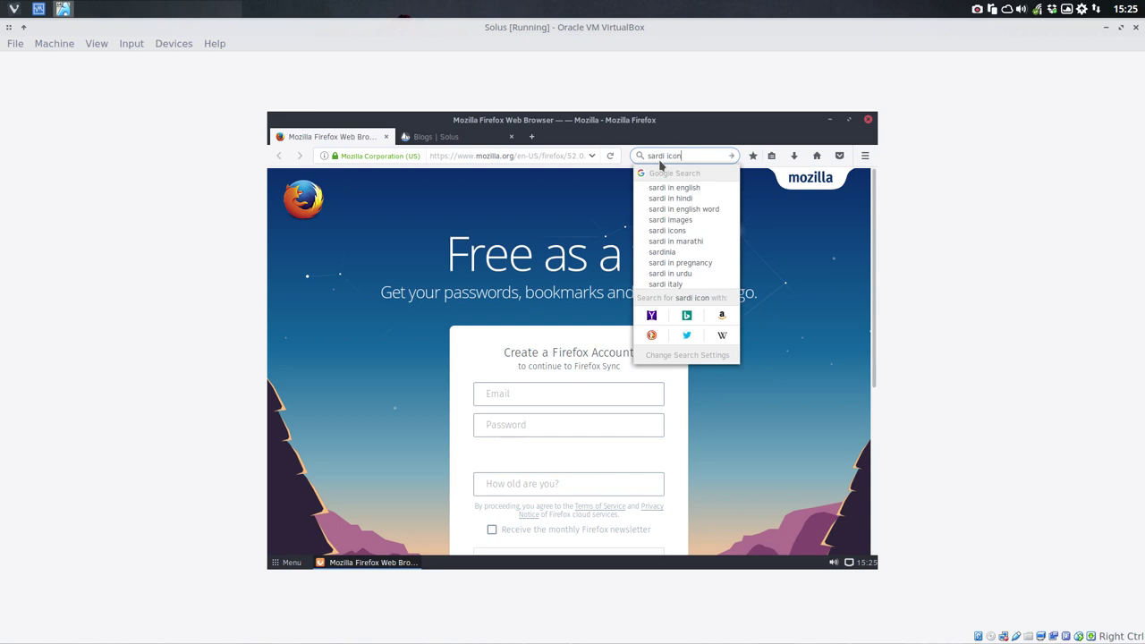
text(cons)
key(Return)
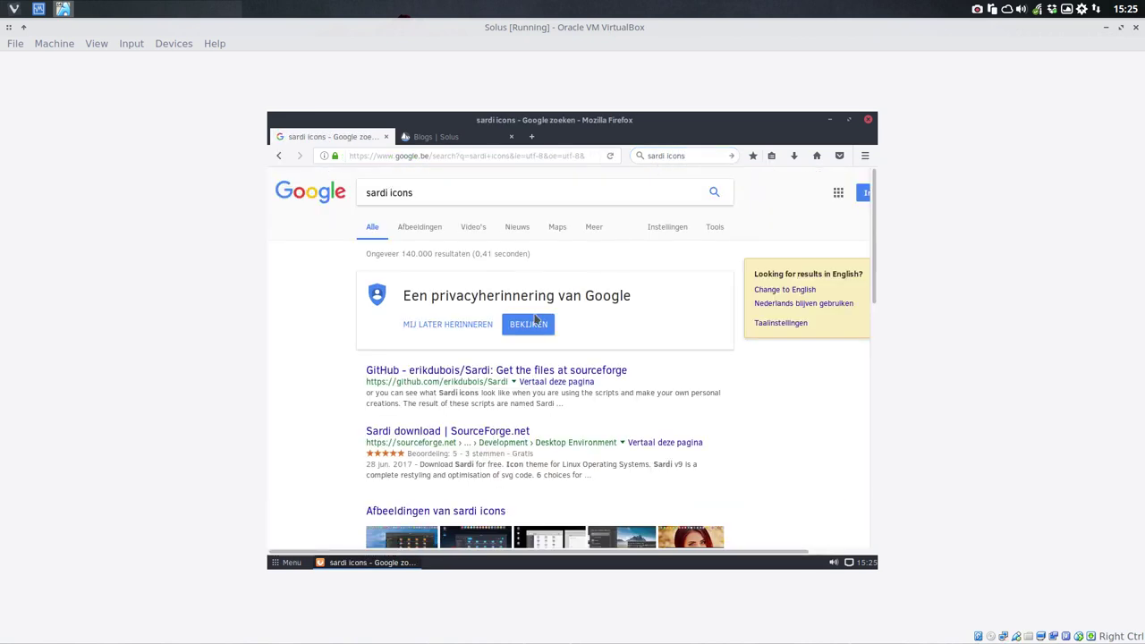
click(492, 370)
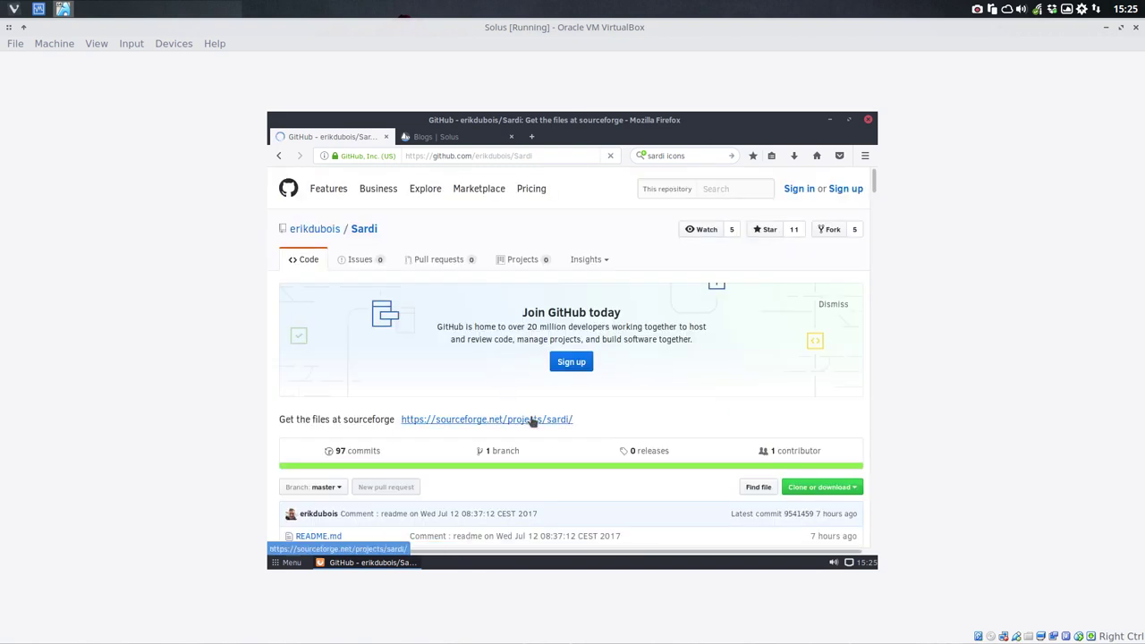
click(537, 419)
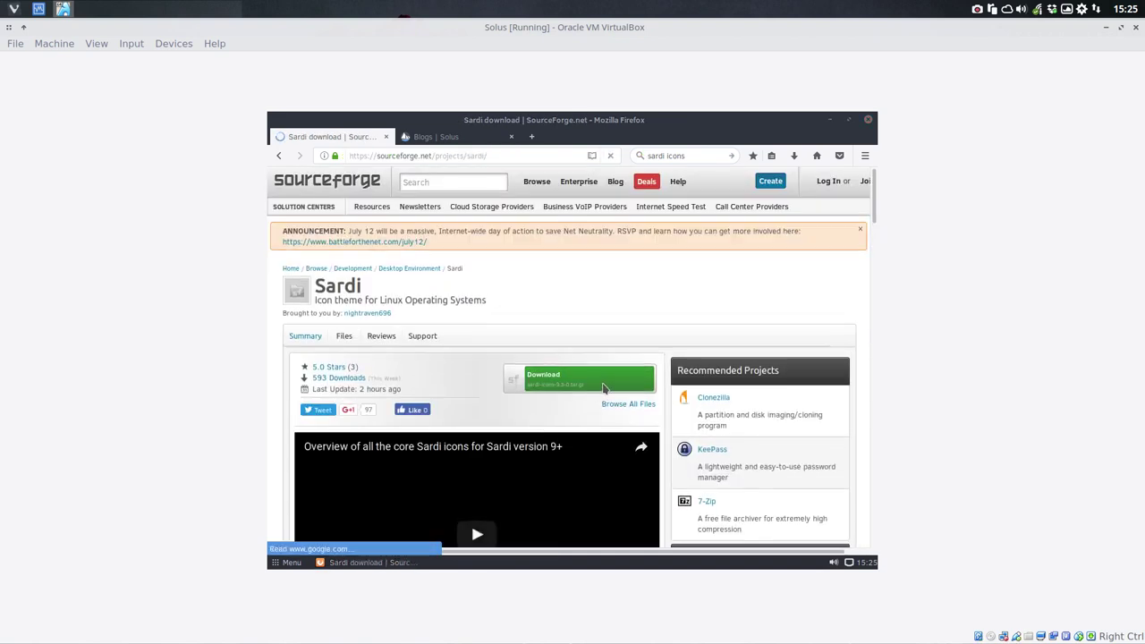
click(602, 390)
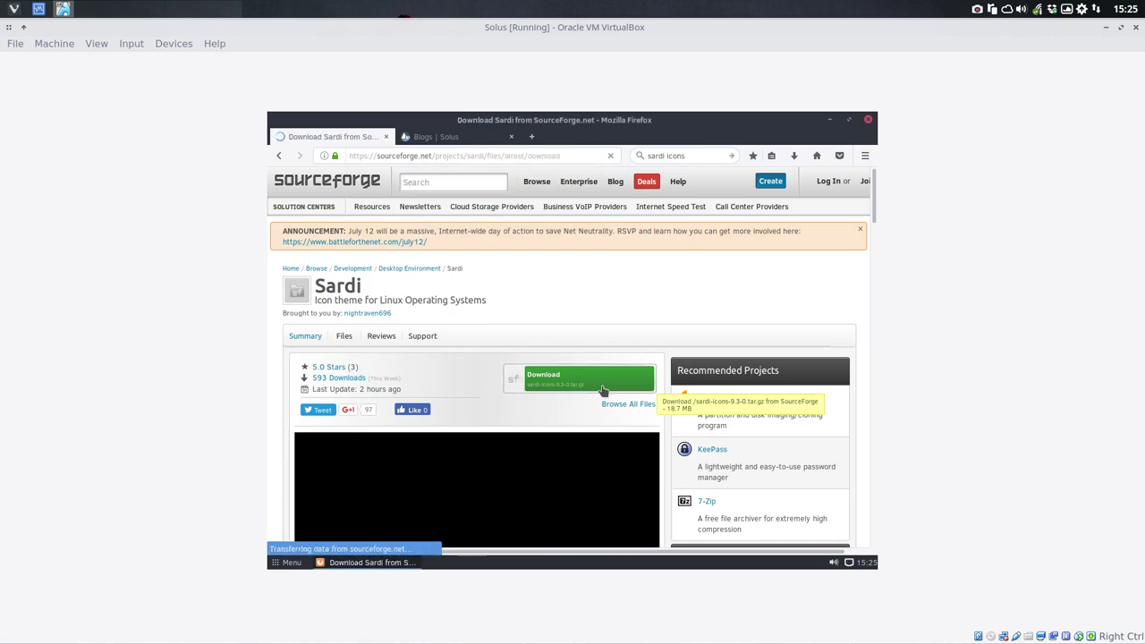
click(419, 136)
click(422, 157)
Step: Search the web for 'surfn icon' and save the Sardi archive, handling such files automatically
text(surfn i)
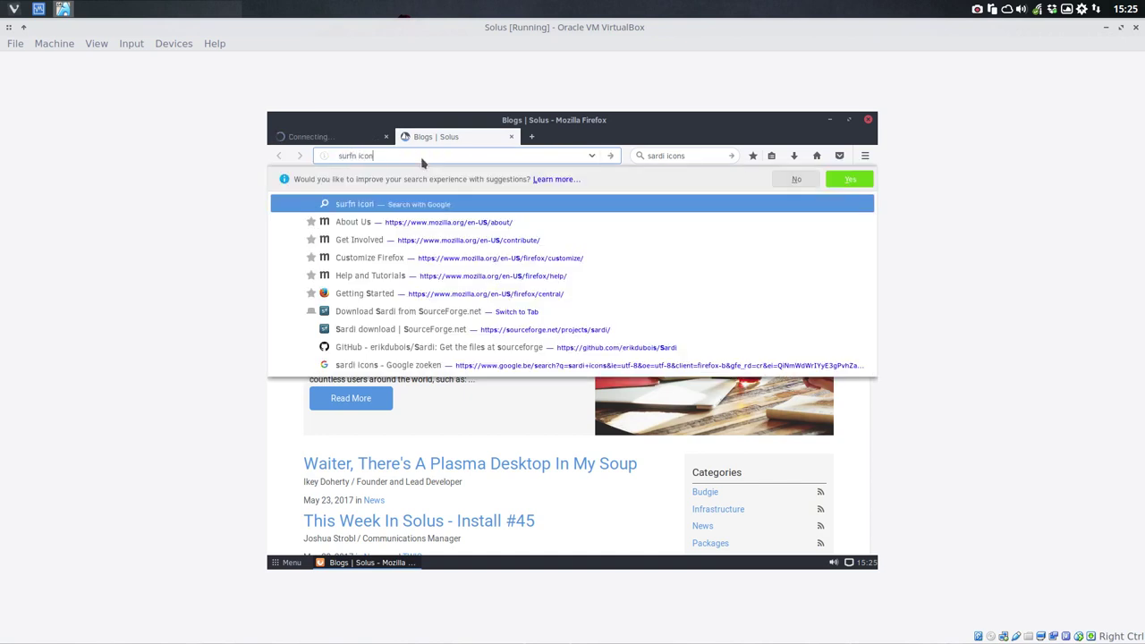
text(con)
key(Return)
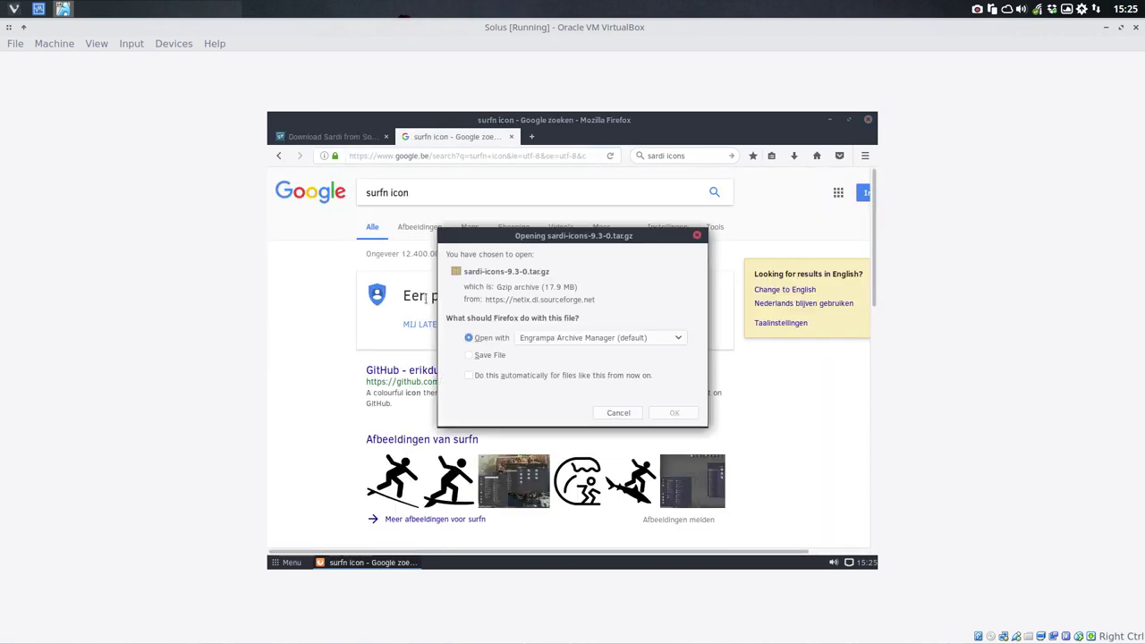
click(481, 357)
click(492, 377)
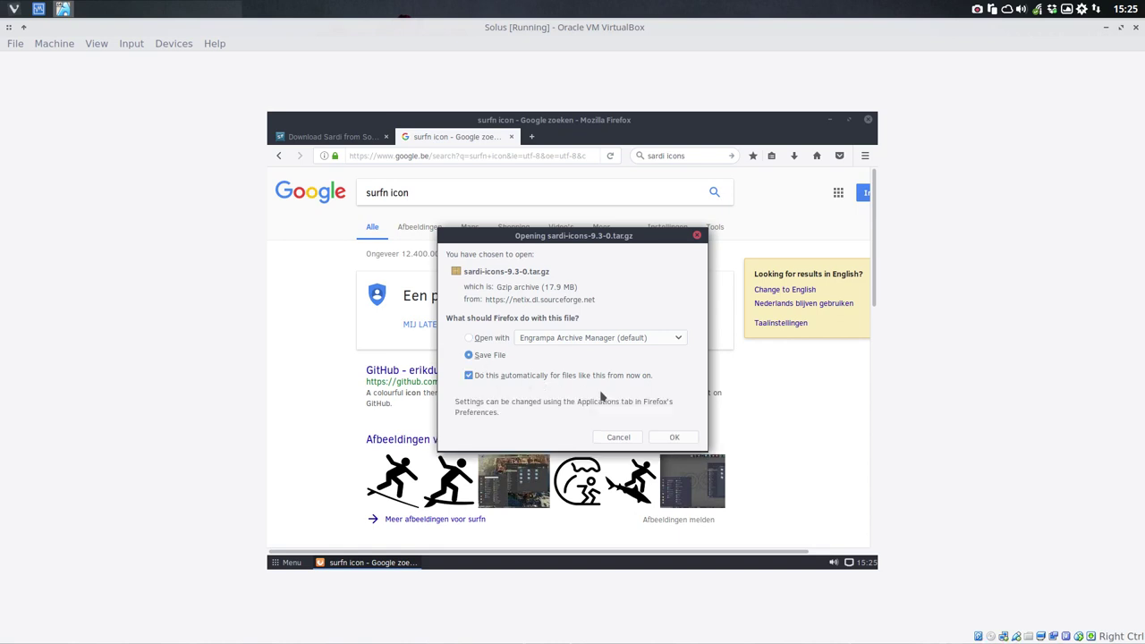
click(670, 437)
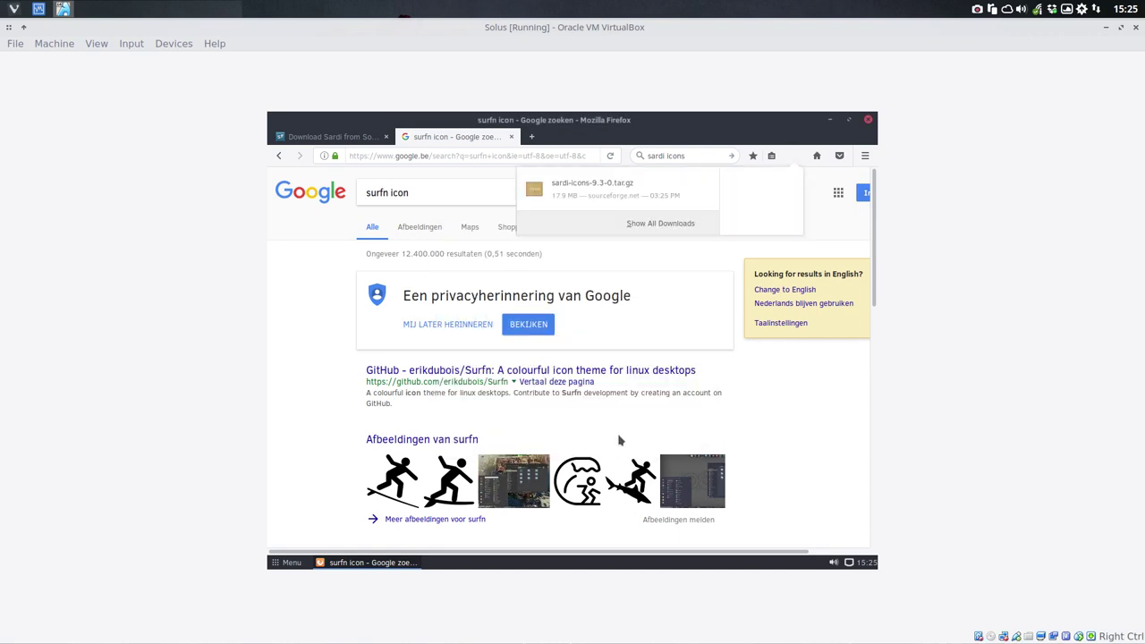
Step: Download Surfn-master.zip from the Surfn GitHub page and check the Downloads list
click(499, 378)
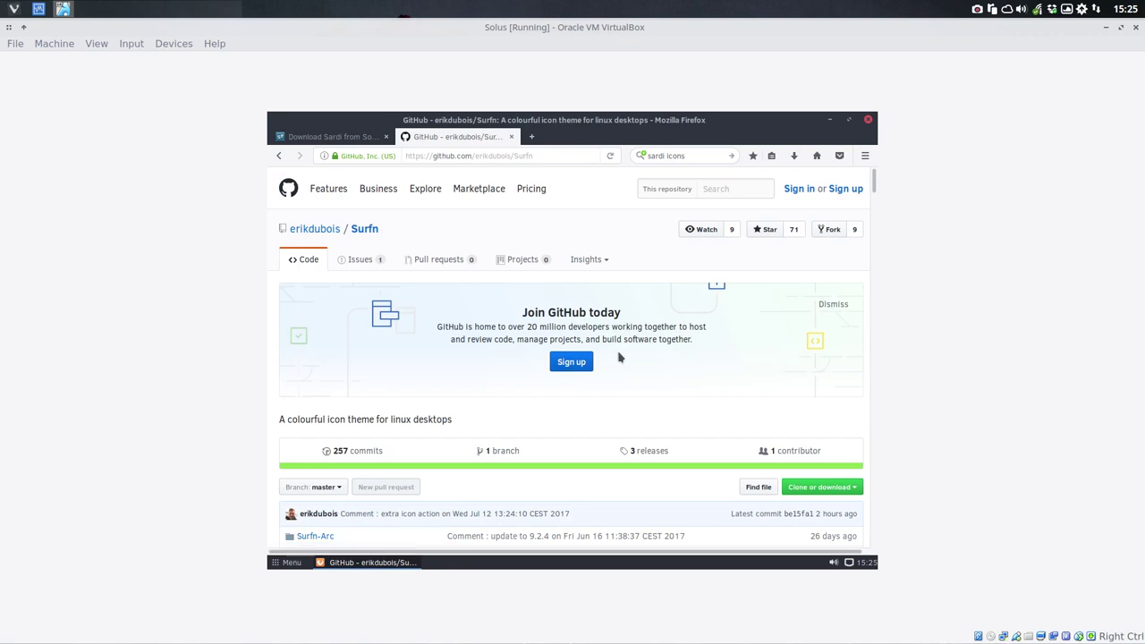
click(852, 488)
scroll(825, 527, down, 3)
click(783, 432)
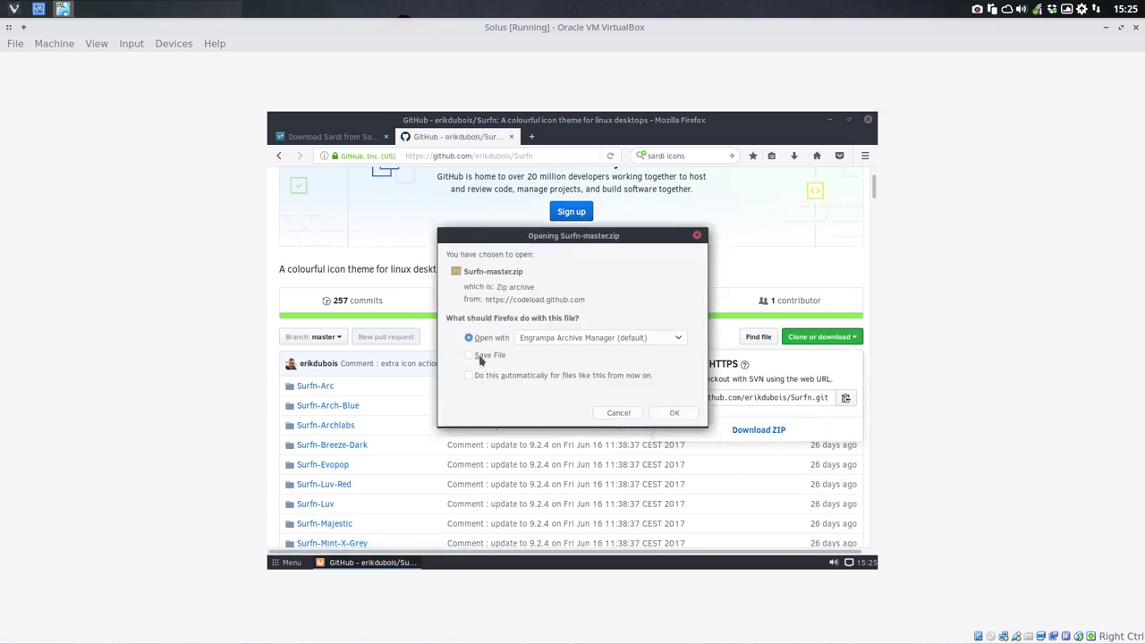
click(481, 377)
click(487, 377)
click(615, 377)
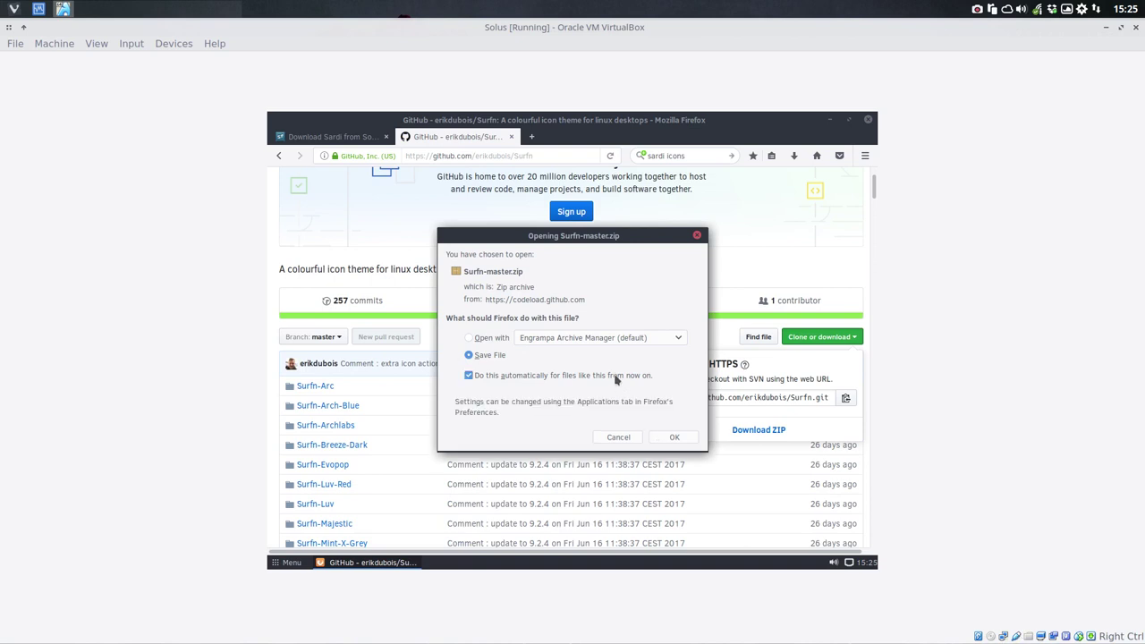
click(676, 436)
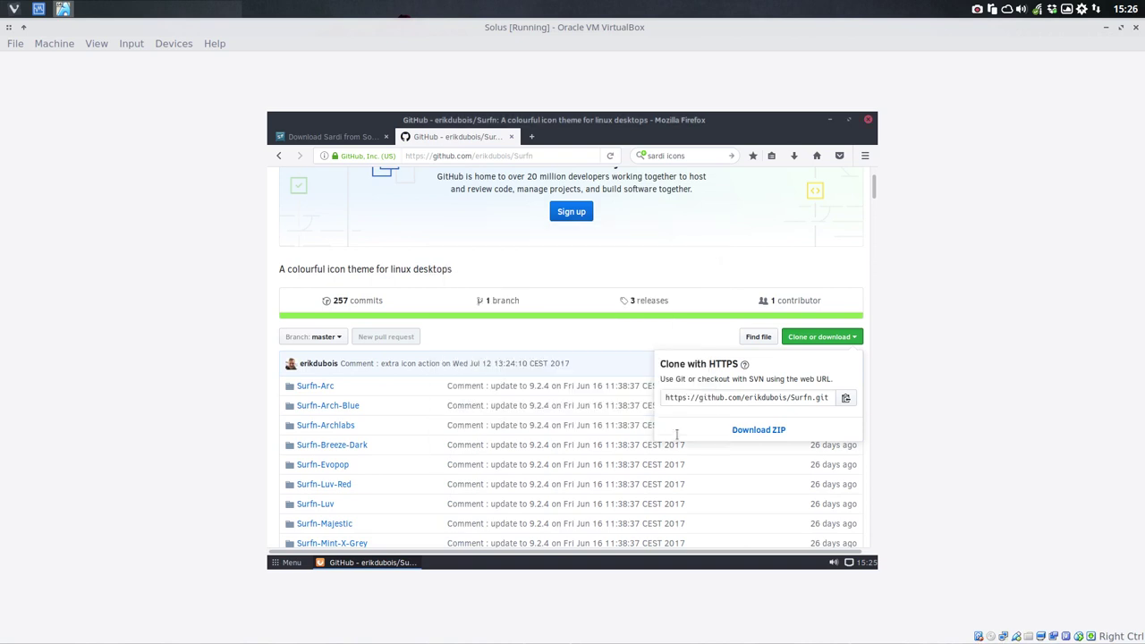
click(794, 157)
click(783, 192)
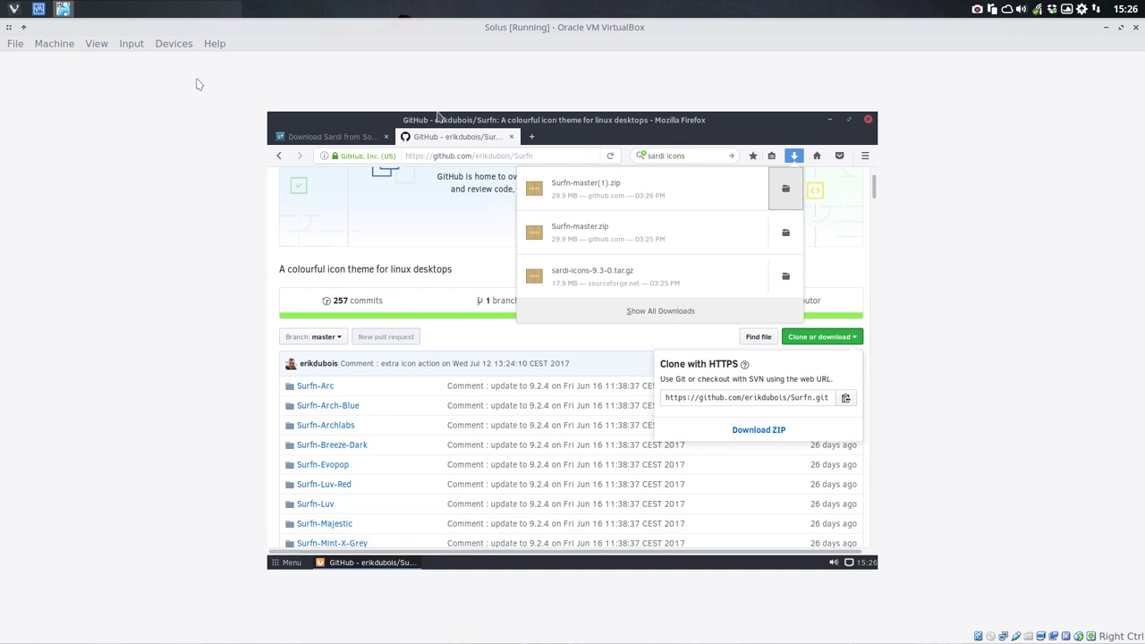
Step: Bring the running Solus window to the front and close it with 'Power off the machine'
click(64, 9)
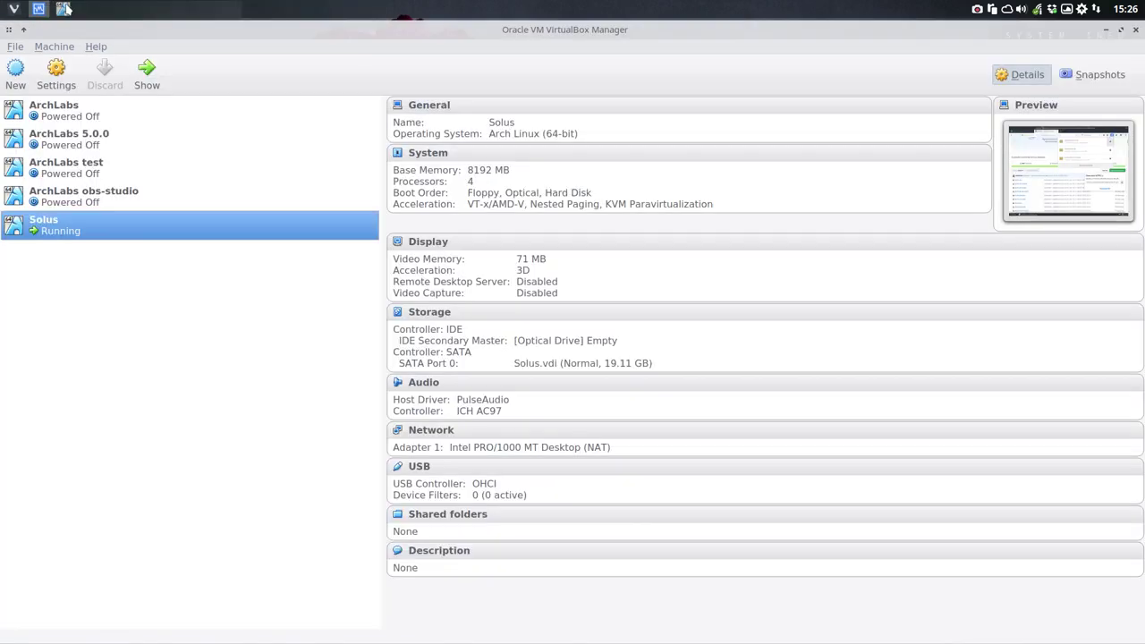
click(64, 8)
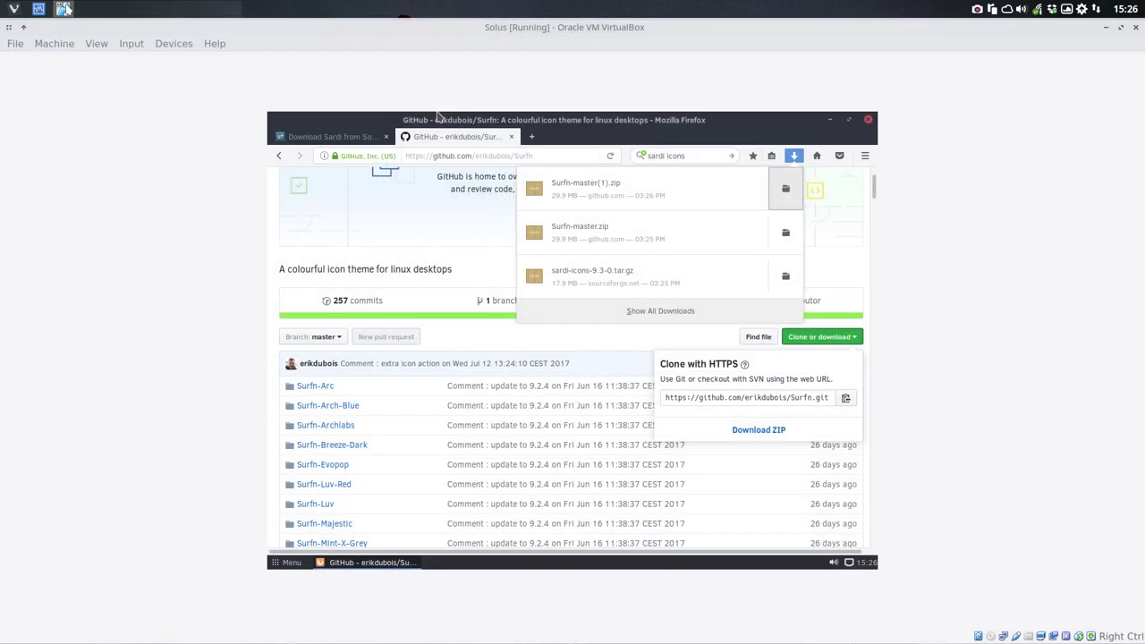
click(1110, 32)
click(1110, 32)
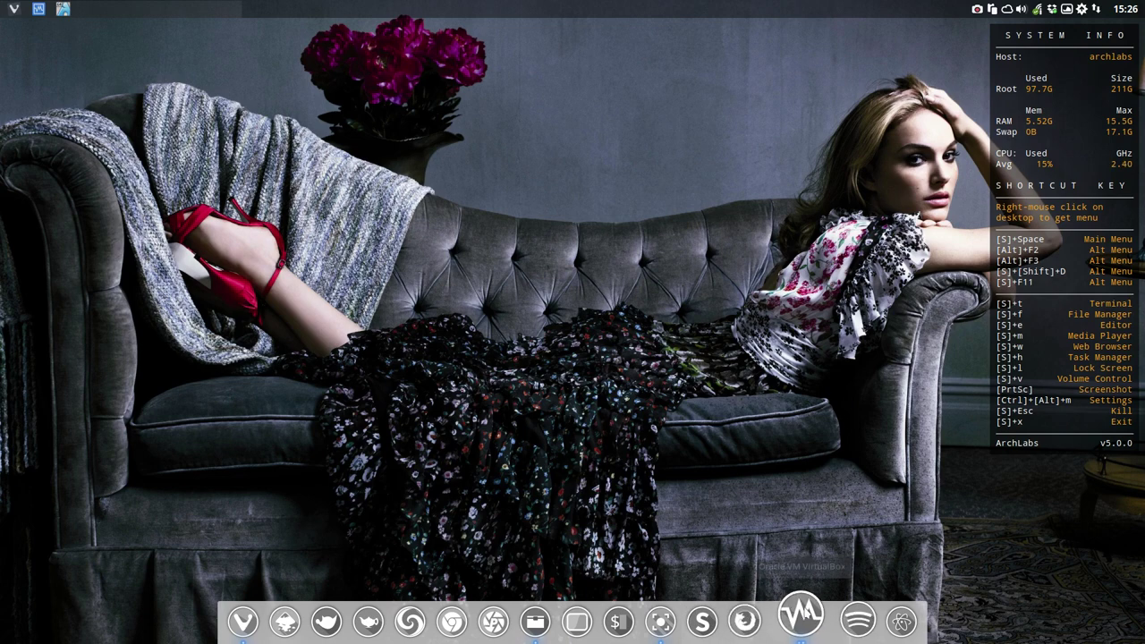
click(802, 620)
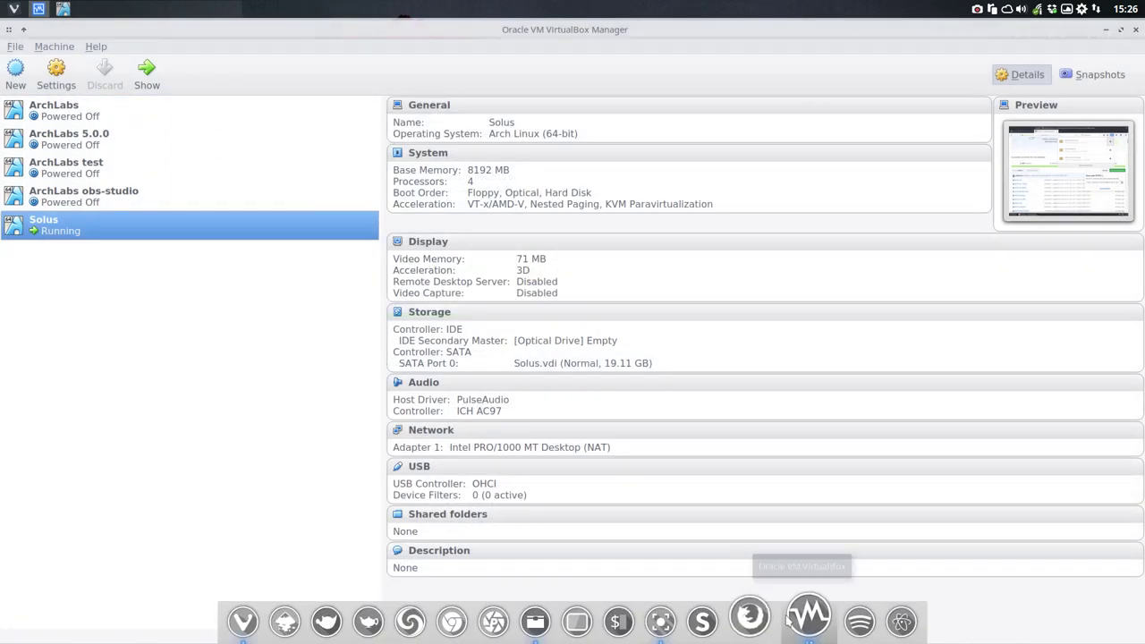
click(801, 621)
click(801, 621)
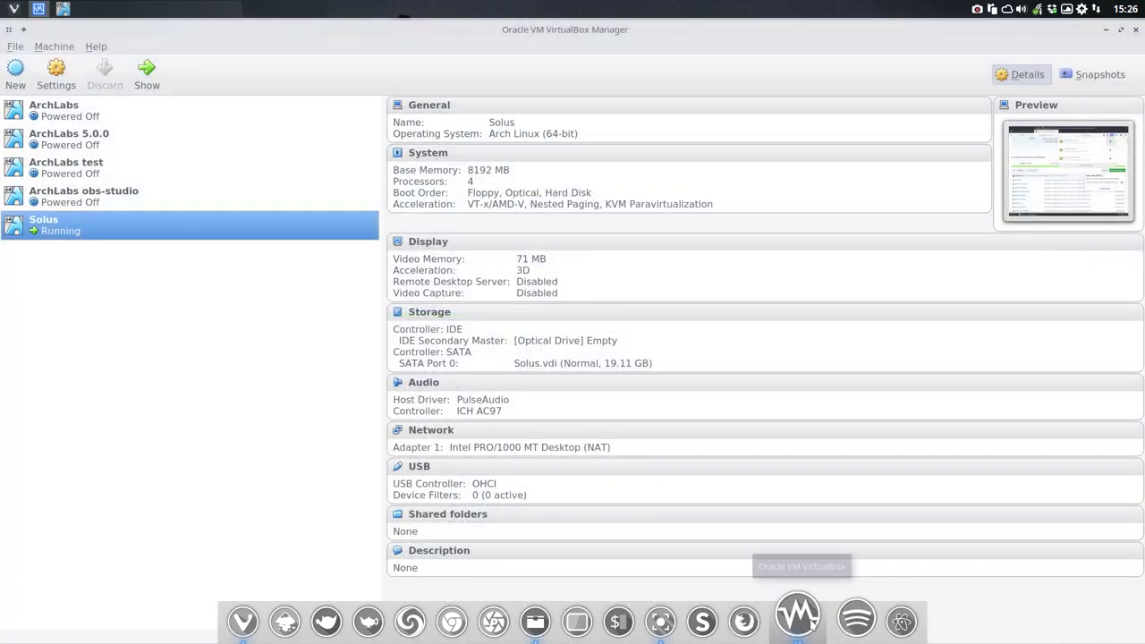
right_click(809, 622)
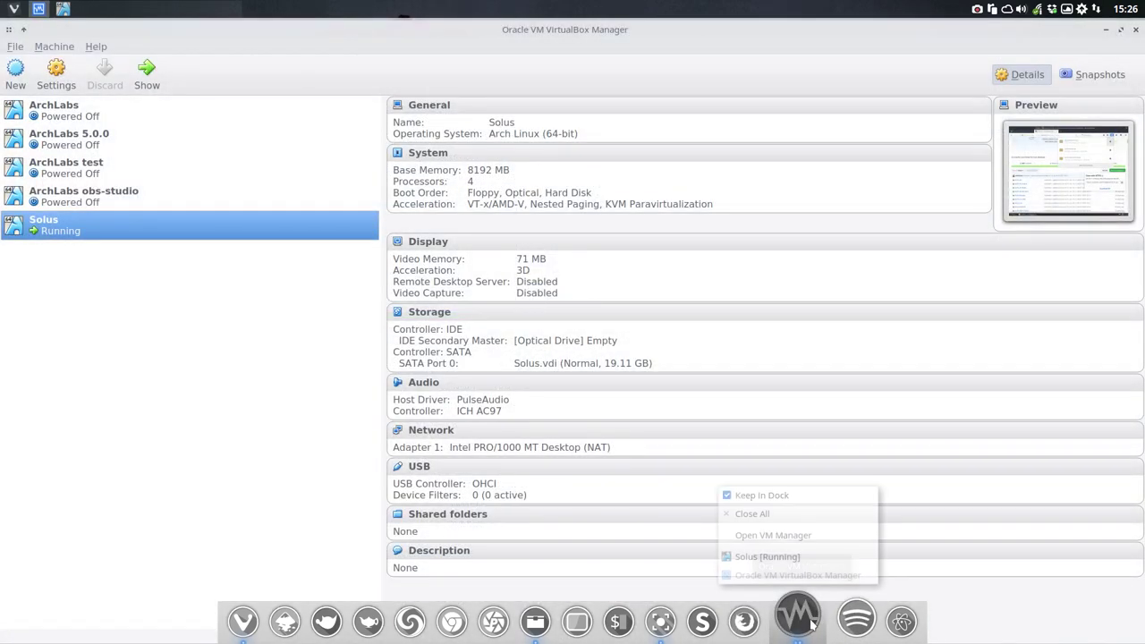
click(801, 558)
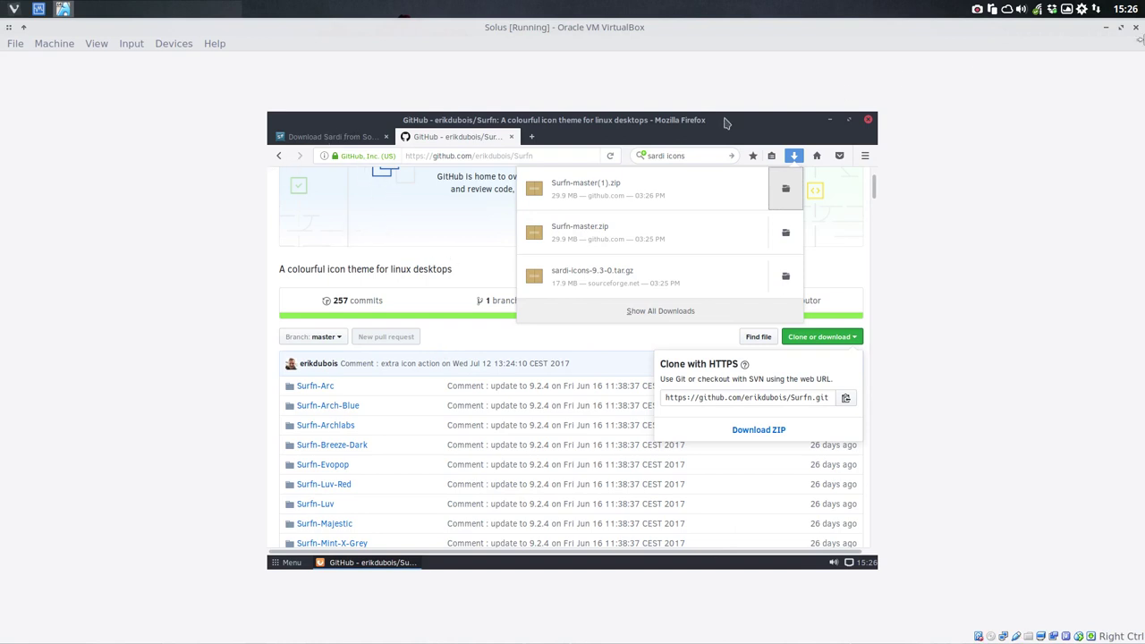
click(1136, 28)
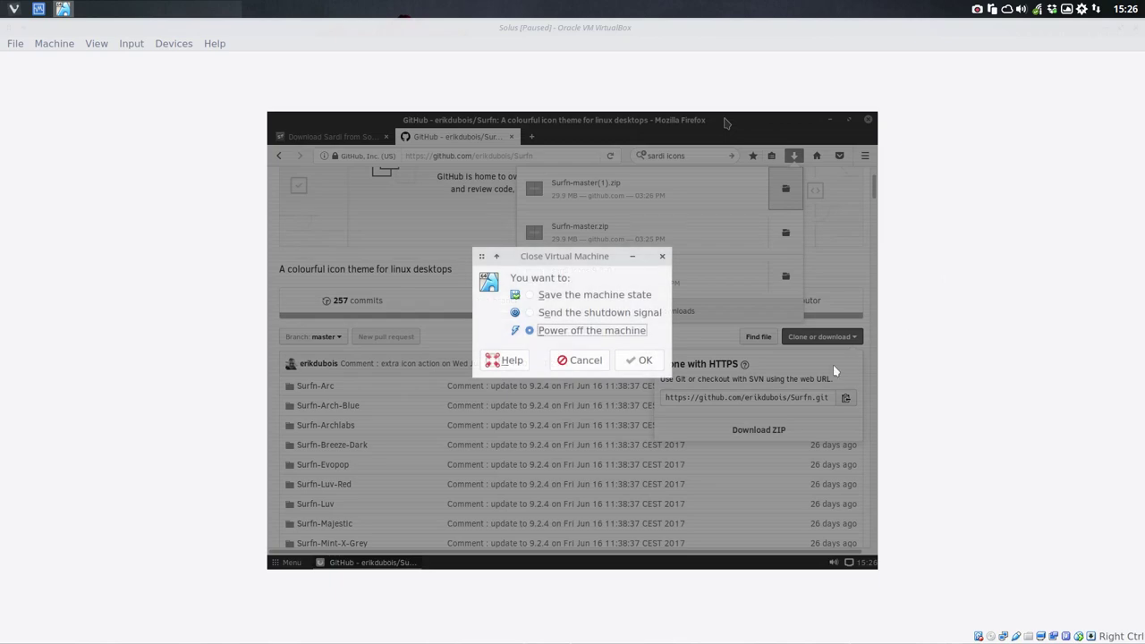
click(635, 361)
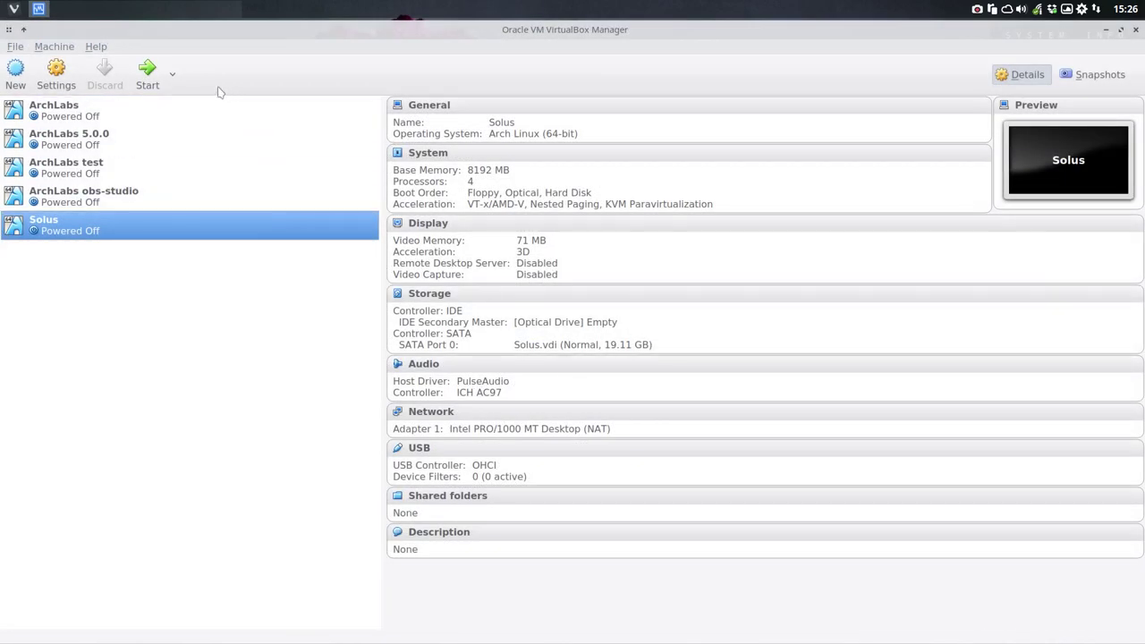
Step: Boot the Solus VM from the default GRUB entry, log in, and select the home folder icon
click(148, 75)
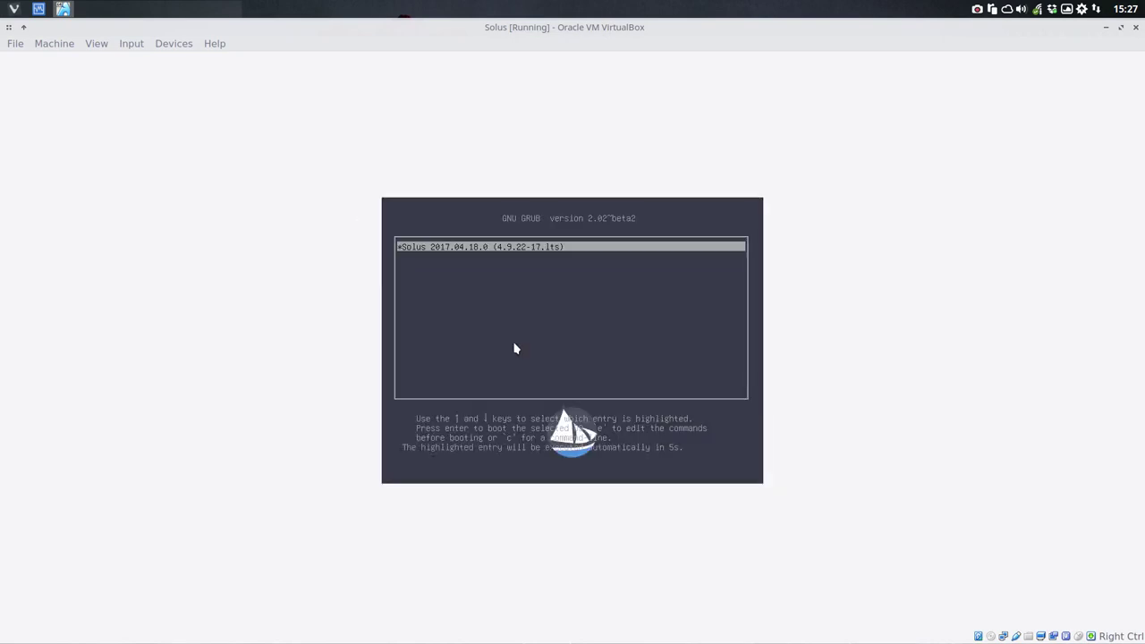
key(Return)
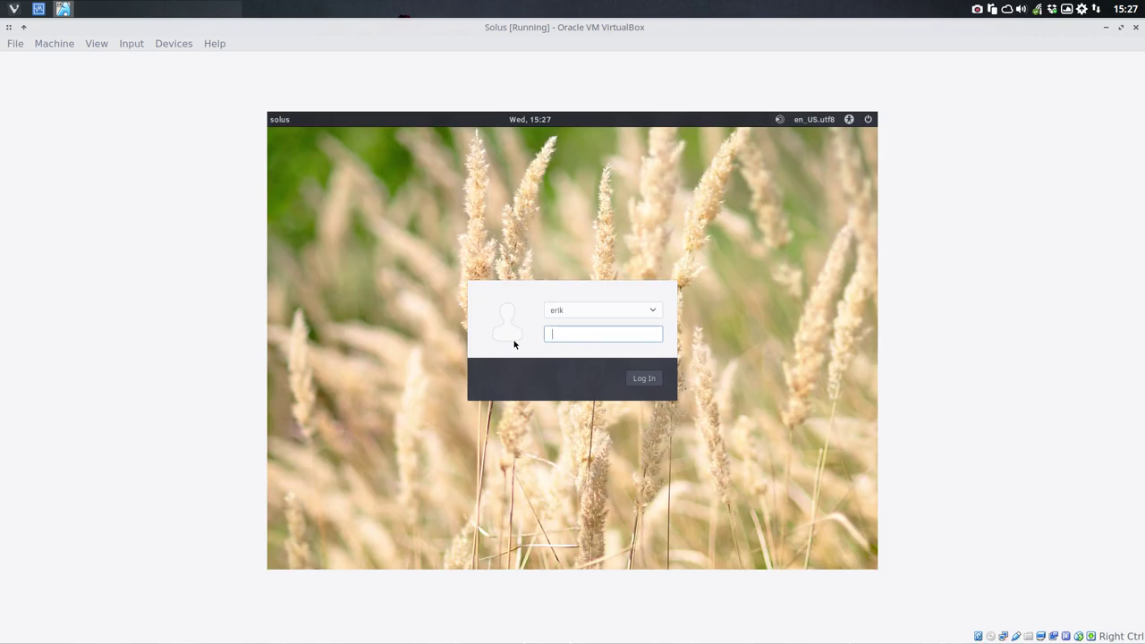
key(Return)
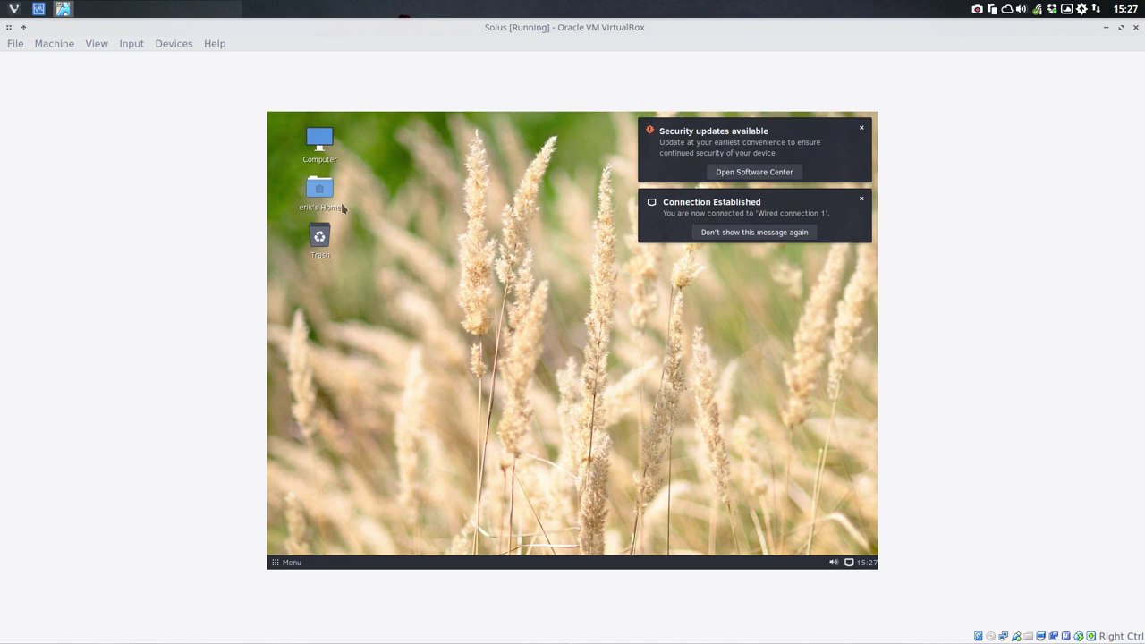
click(323, 192)
Step: Extract the sardi-icons and Surfn-master.zip archives in place inside Downloads
double_click(323, 192)
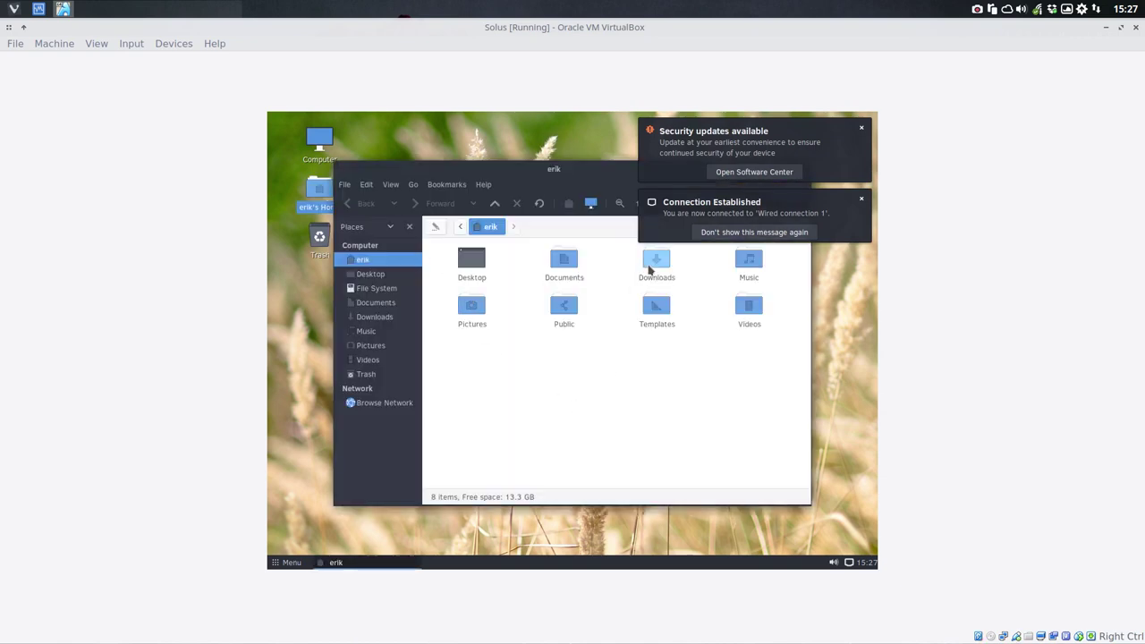
double_click(651, 265)
right_click(659, 266)
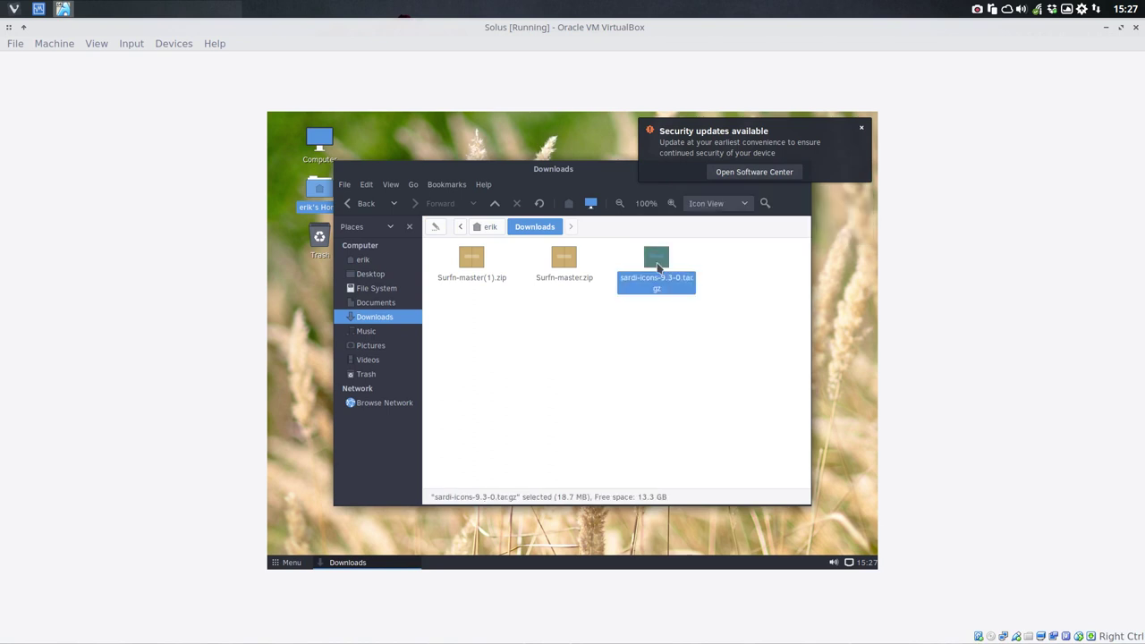
click(698, 440)
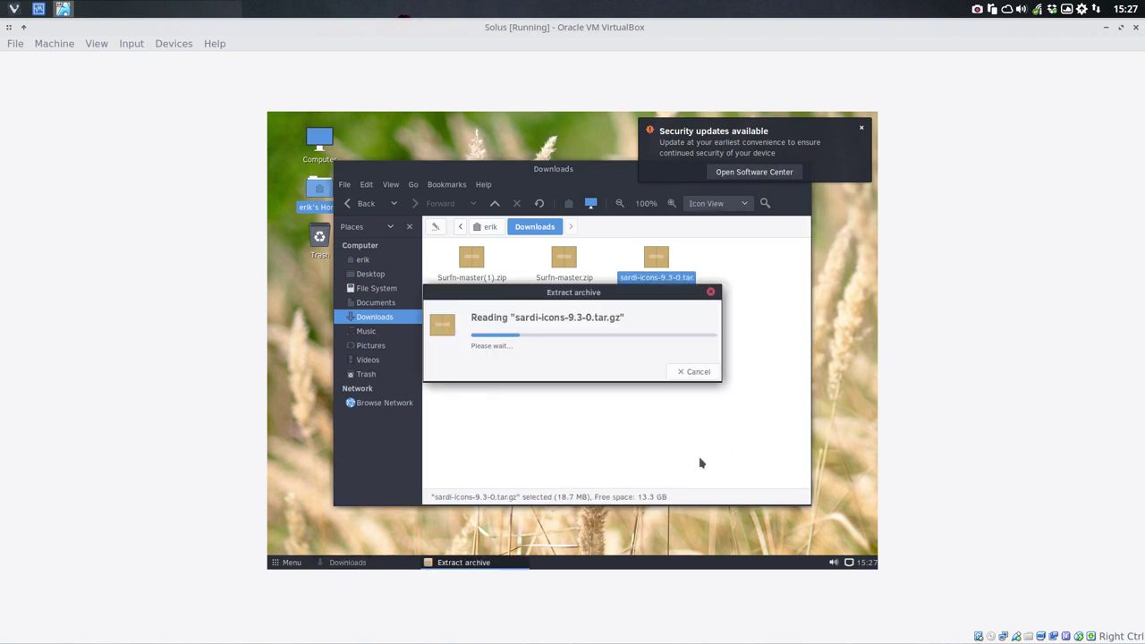
click(566, 270)
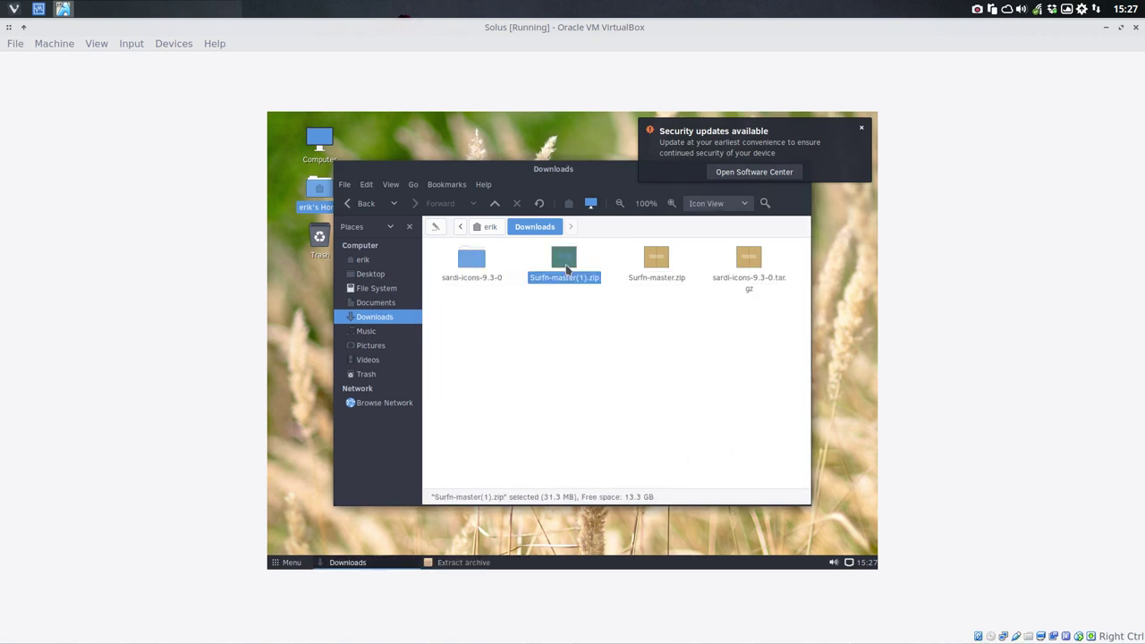
right_click(650, 270)
click(724, 443)
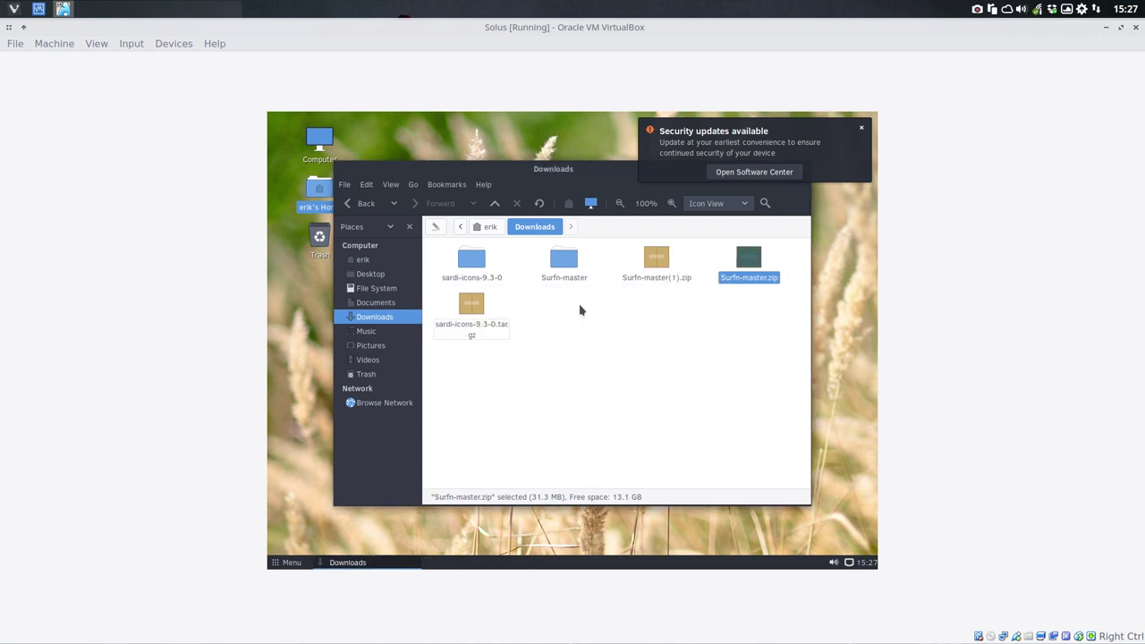
Step: In Surfn-master, delete the .sh scripts and README.md, then select all 17 icon folders
click(567, 260)
double_click(569, 262)
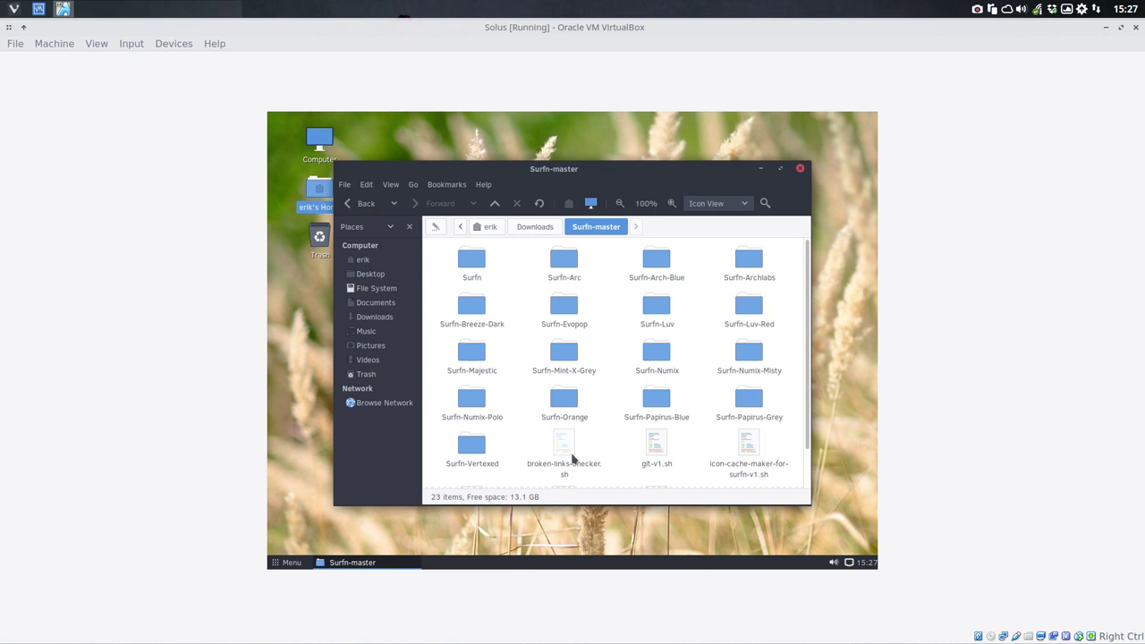
drag(646, 472, 742, 474)
key(Delete)
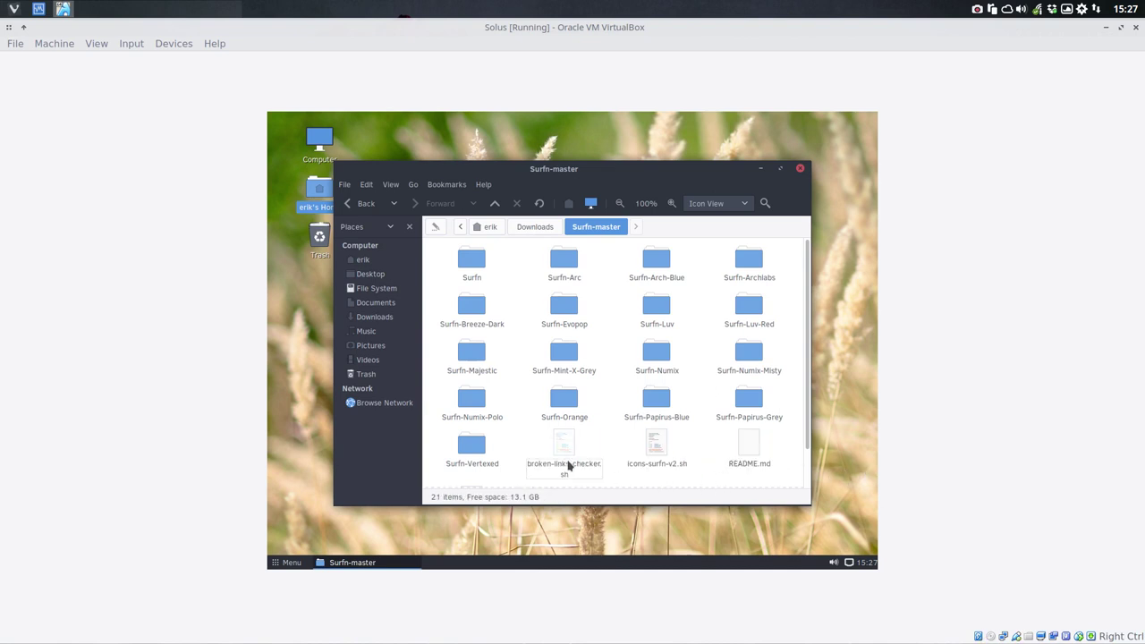
drag(526, 435, 753, 466)
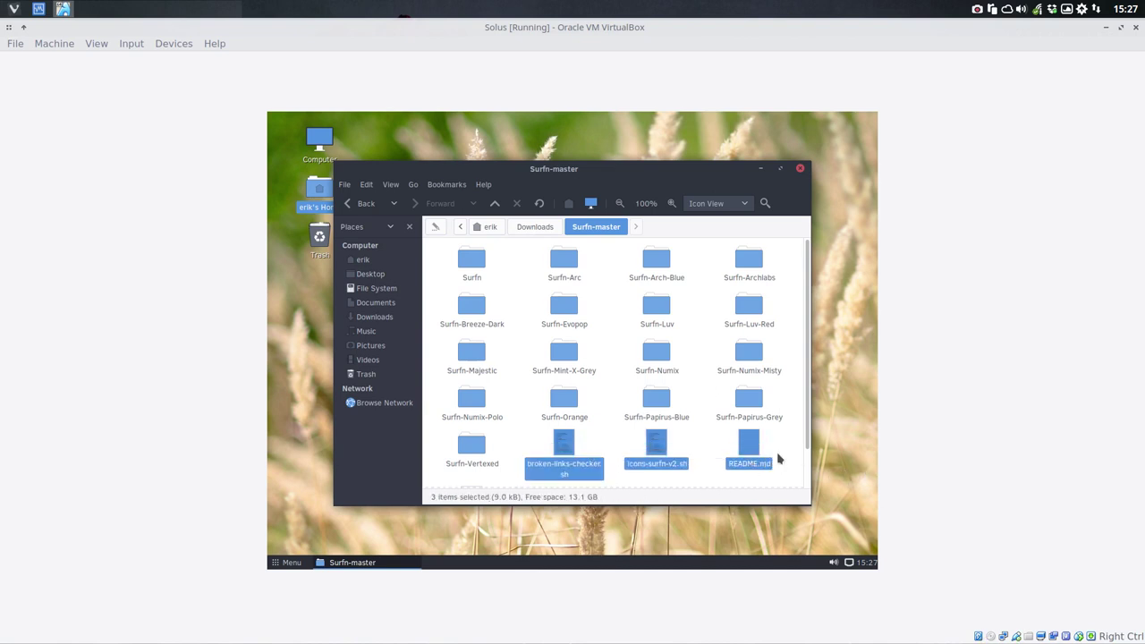
click(783, 458)
drag(528, 445, 762, 460)
key(Delete)
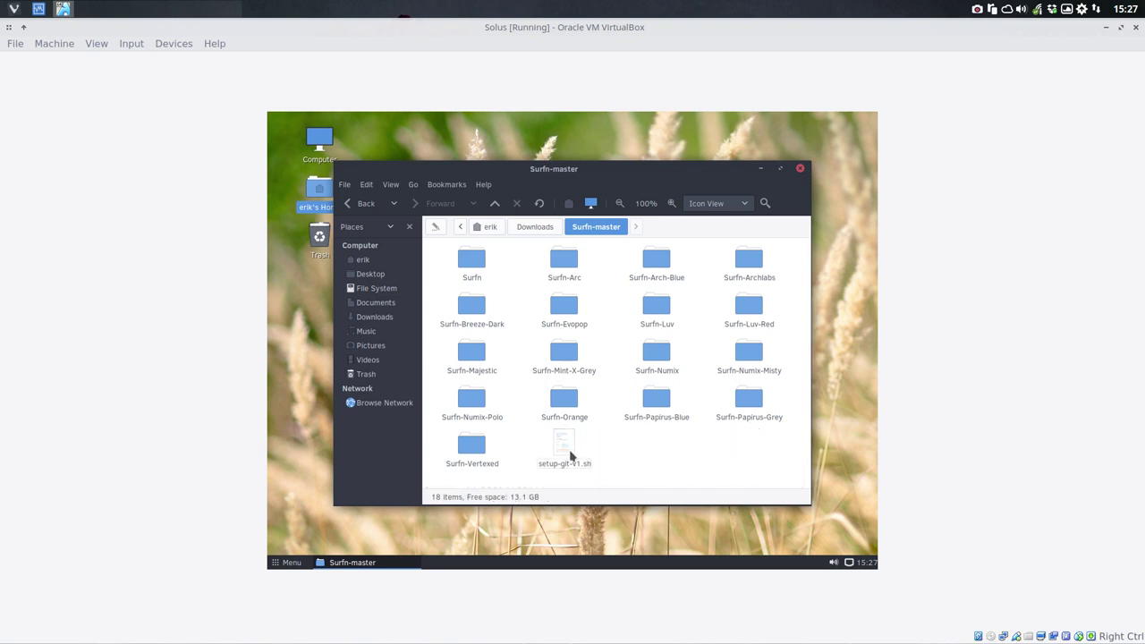
click(569, 452)
key(Delete)
key(ctrl+a)
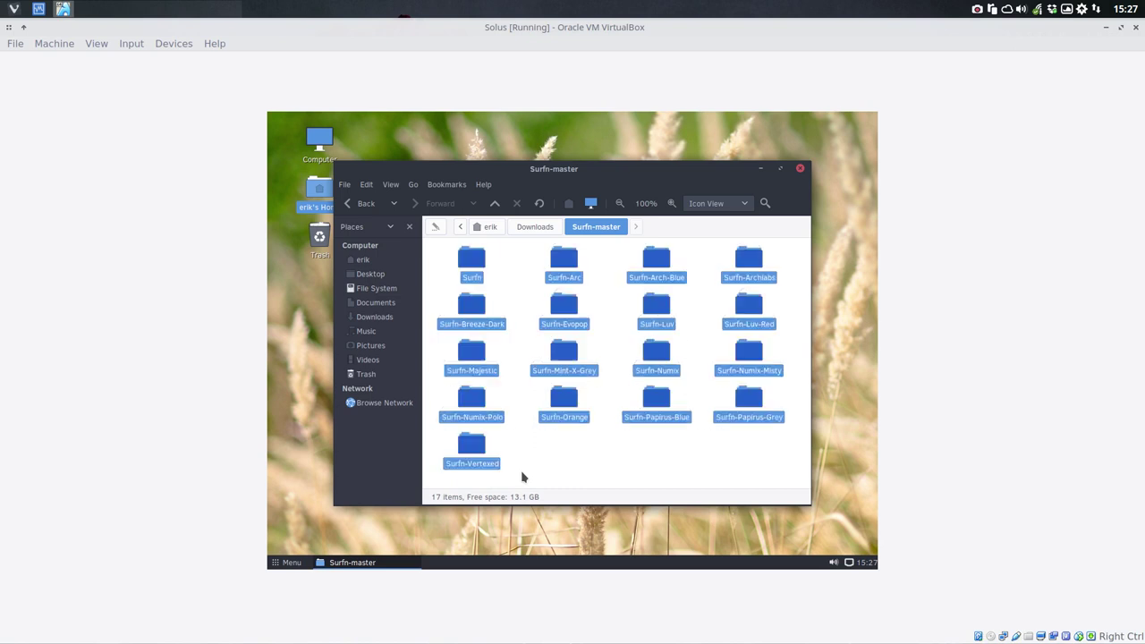
Step: Go to the home folder and show hidden files with Ctrl+H
click(378, 263)
right_click(562, 361)
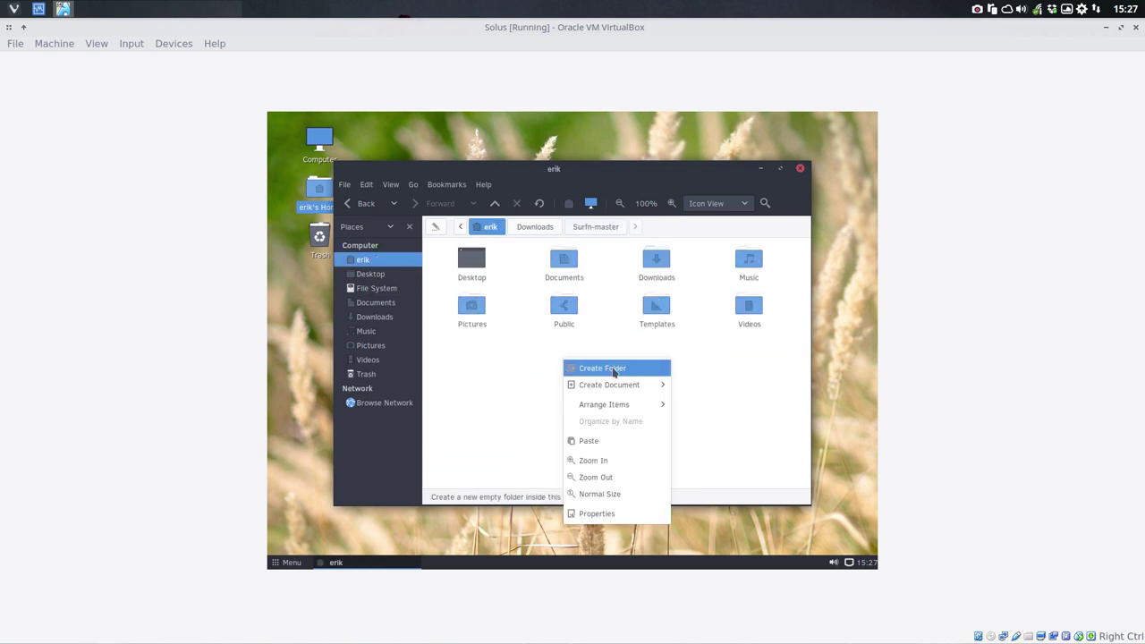
click(558, 385)
key(ctrl+h)
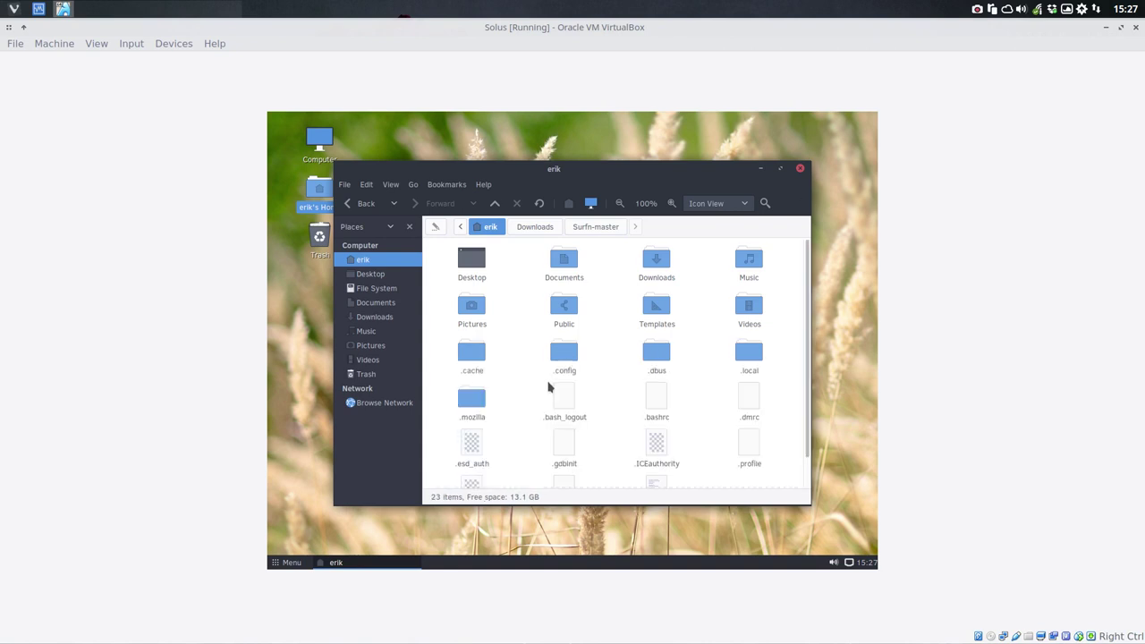
Step: Create a .icons folder in home and paste the Surfn theme folders into it
right_click(524, 369)
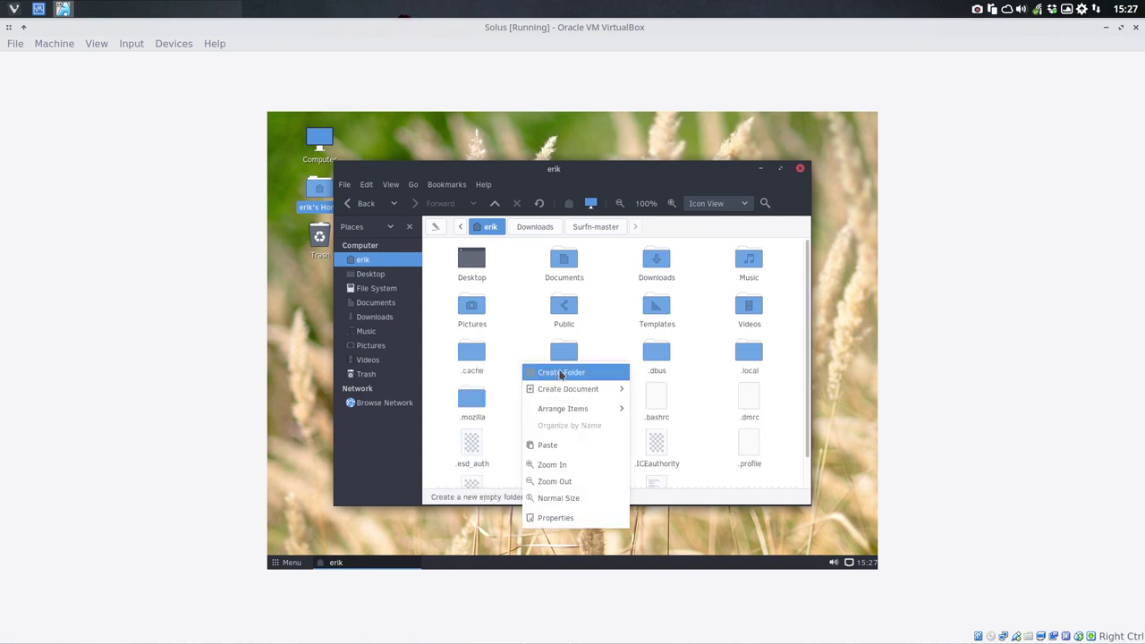
click(555, 372)
text(.icons)
key(Return)
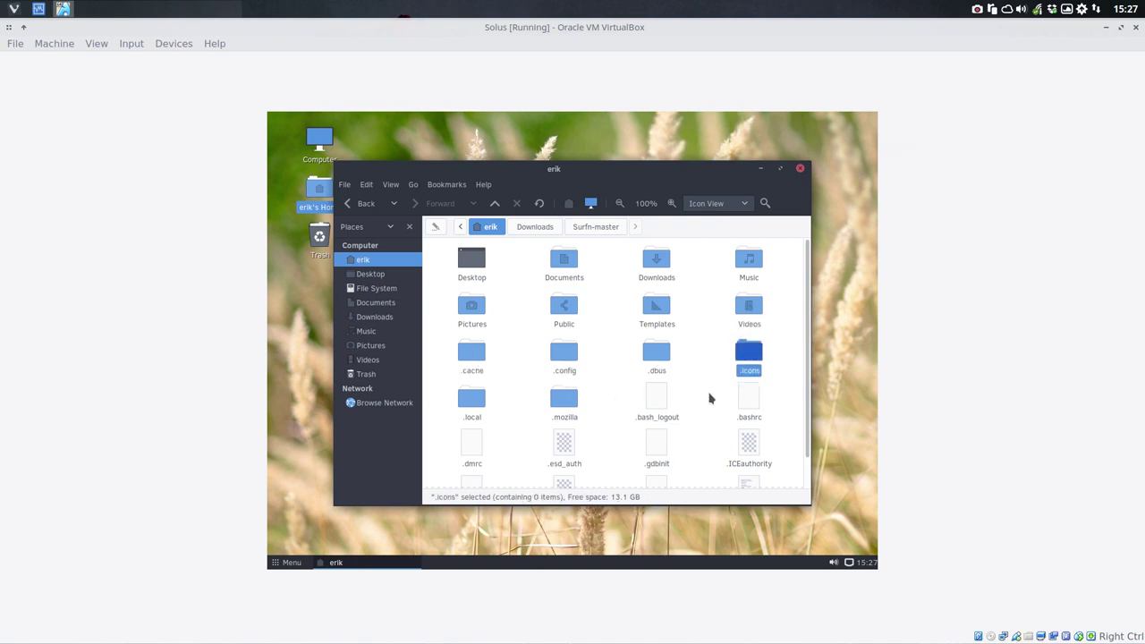
double_click(741, 356)
key(ctrl+v)
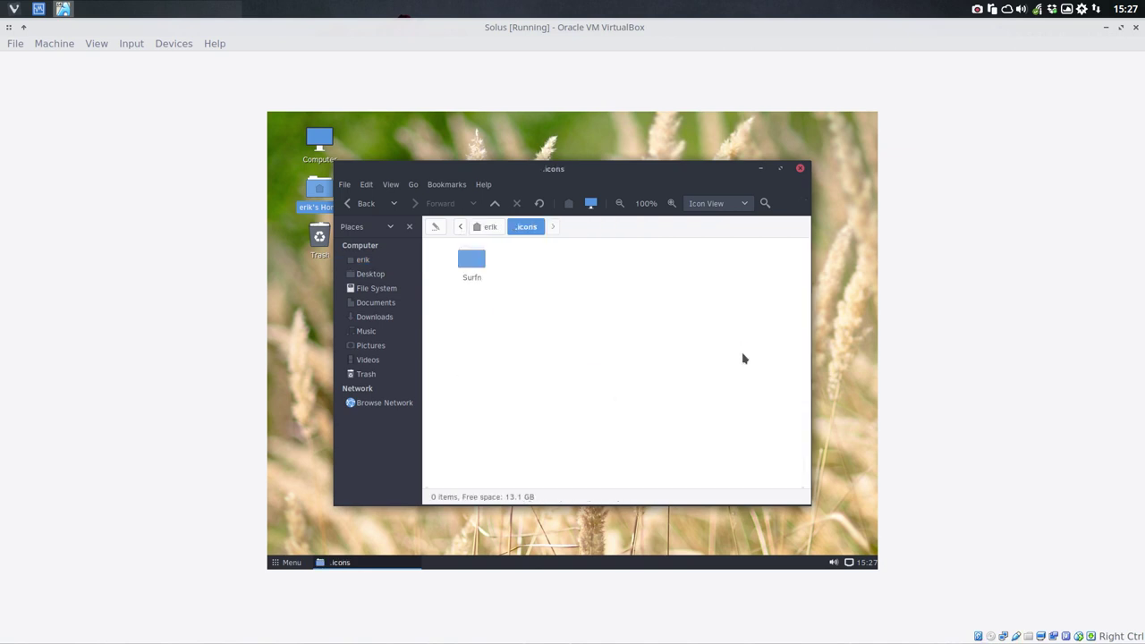
Step: Copy all 20 Sardi icon folders from Downloads/sardi-icons-9.3-0
click(363, 260)
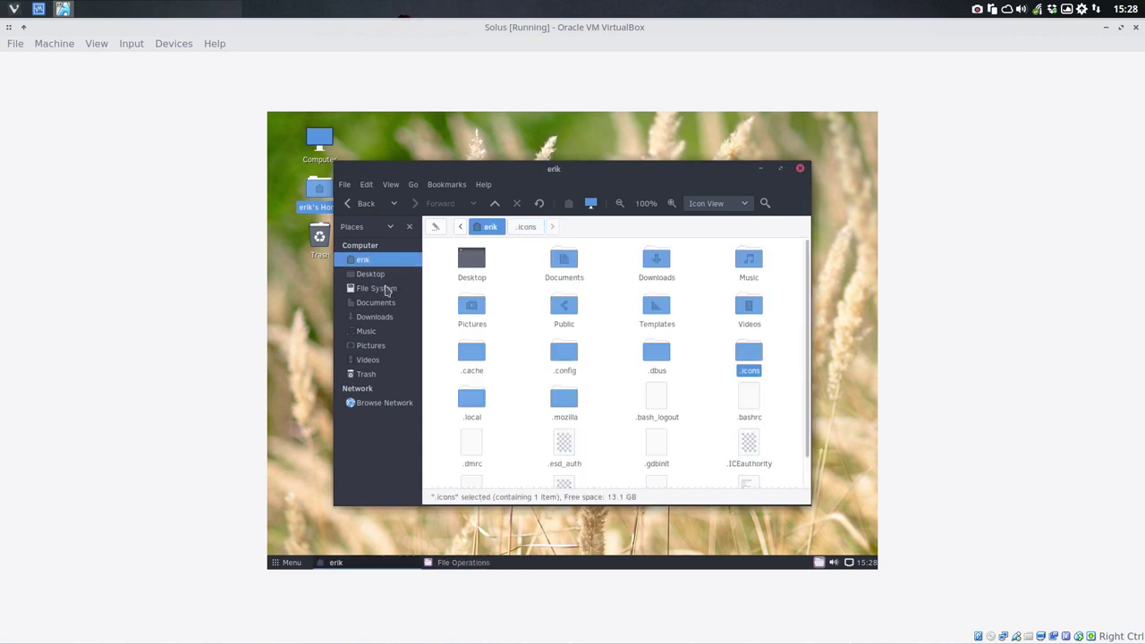
click(372, 317)
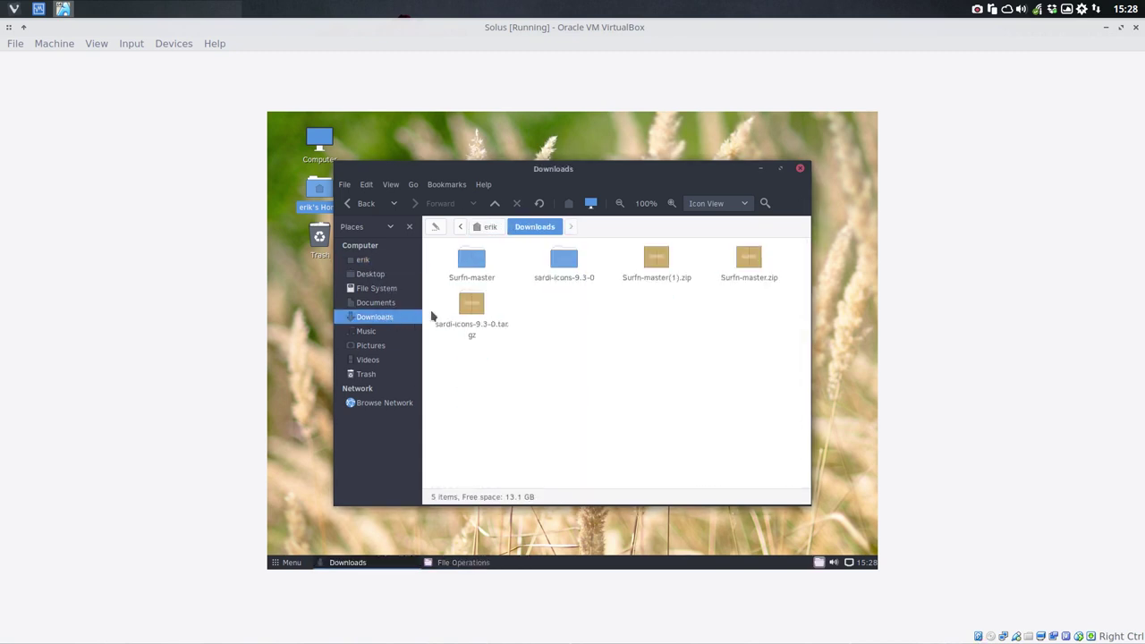
double_click(563, 260)
key(ctrl+a)
key(ctrl+c)
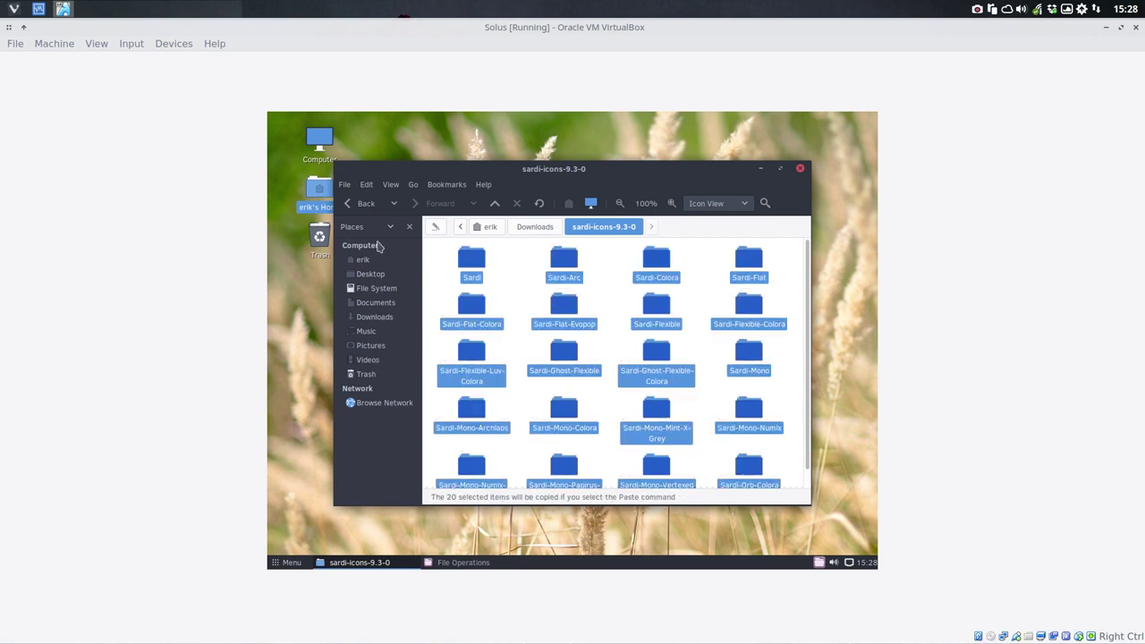
Step: Add the Sardi folders to ~/.icons and arrange windows to follow the copy progress
click(379, 256)
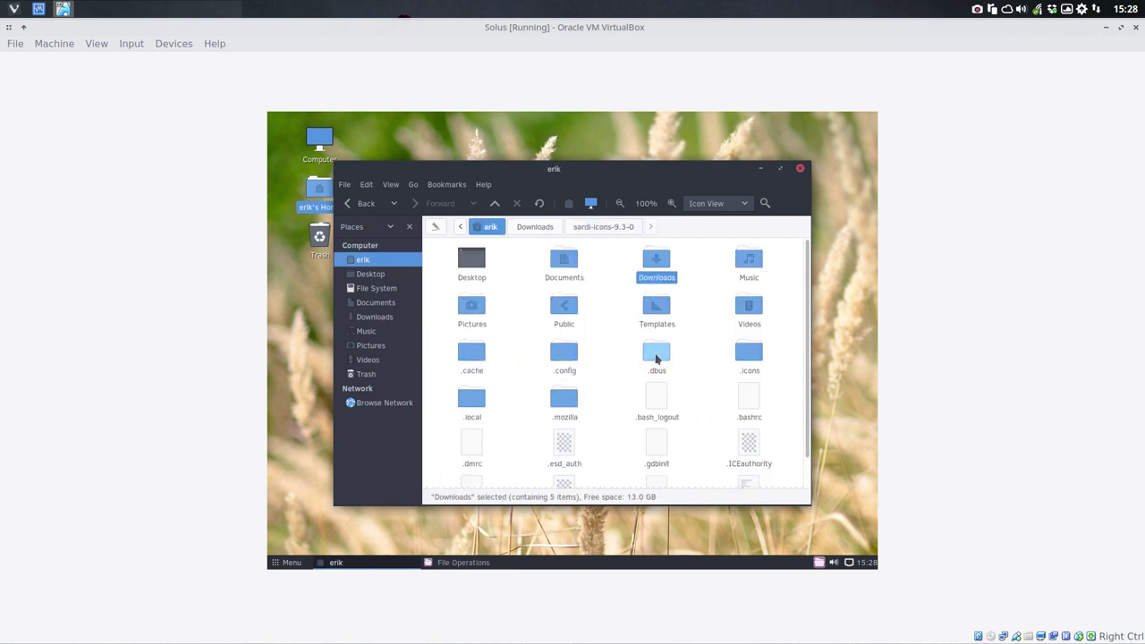
double_click(748, 354)
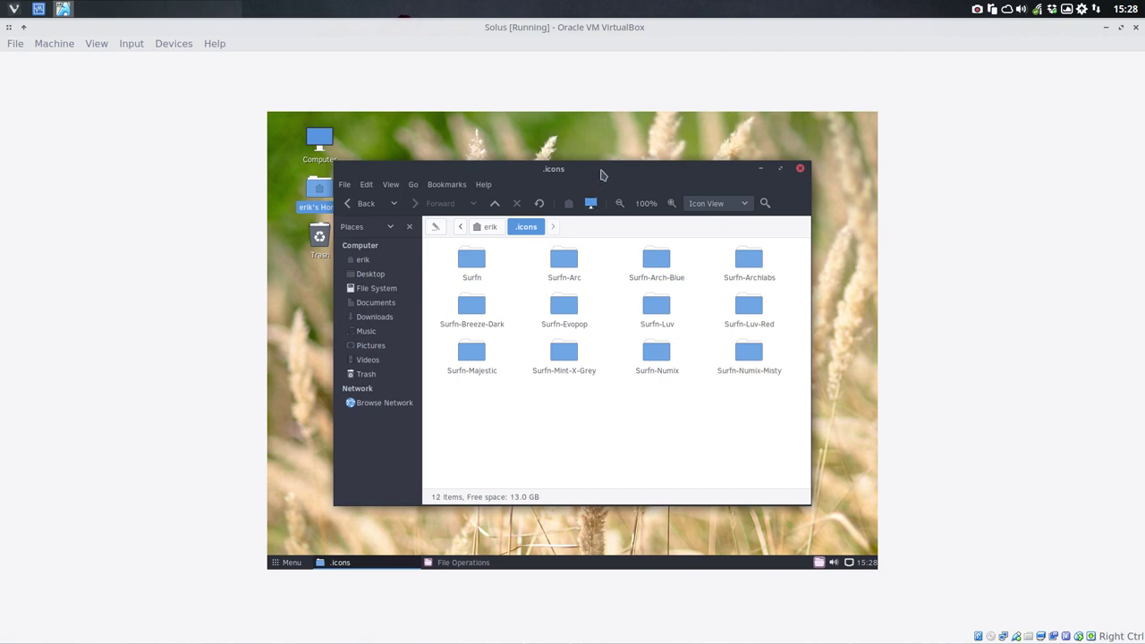
drag(601, 176, 611, 150)
click(617, 284)
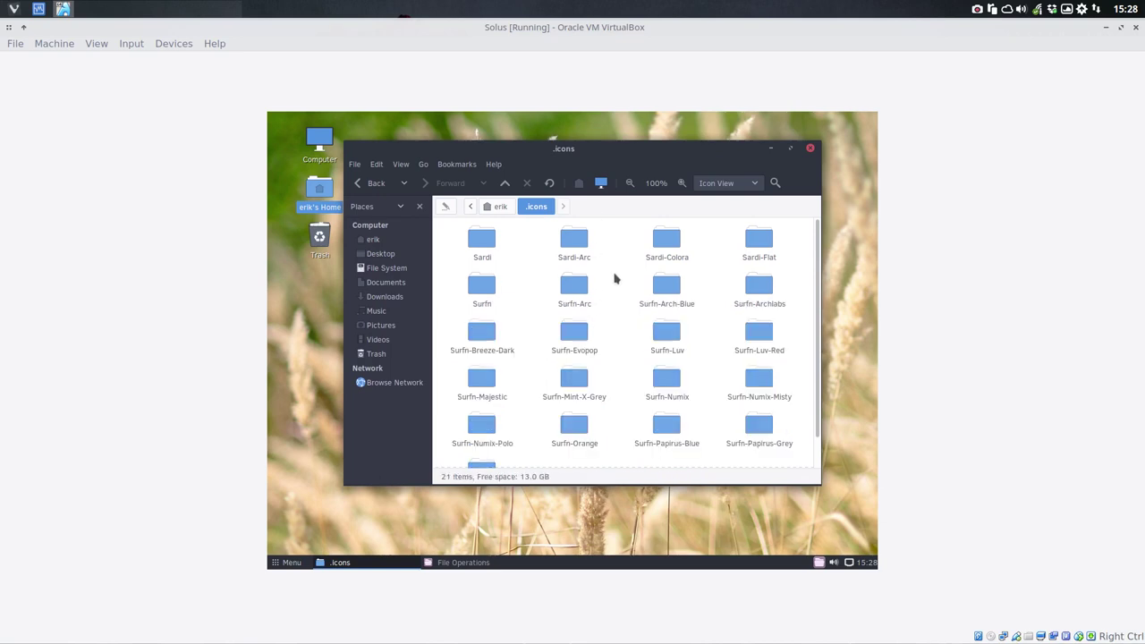
scroll(604, 396, down, 1)
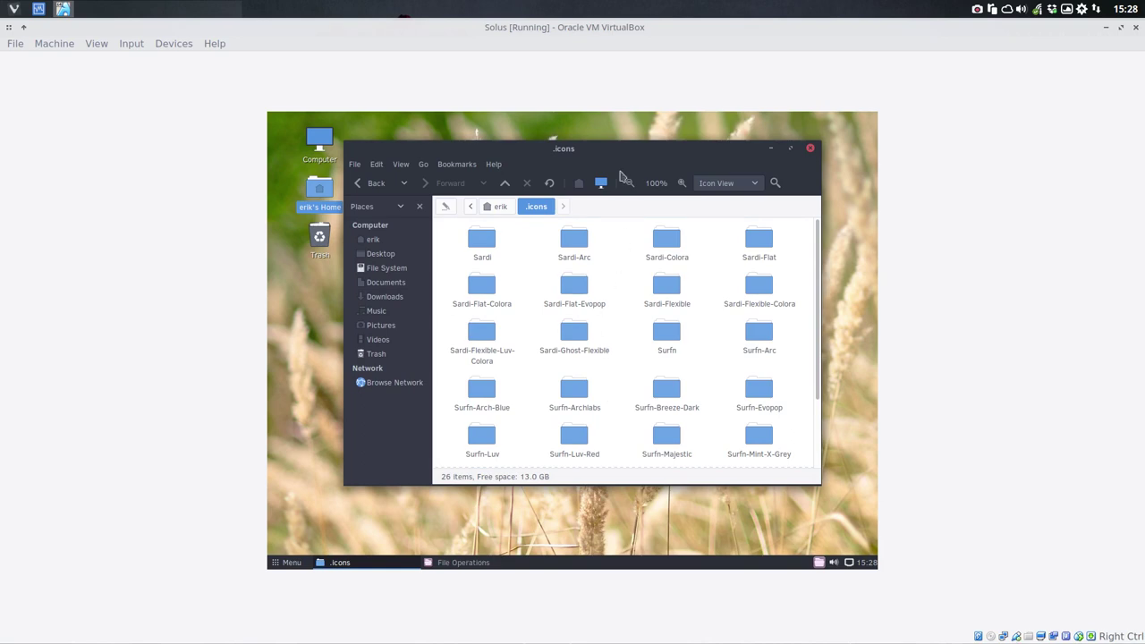
drag(604, 151, 811, 191)
drag(504, 318, 437, 150)
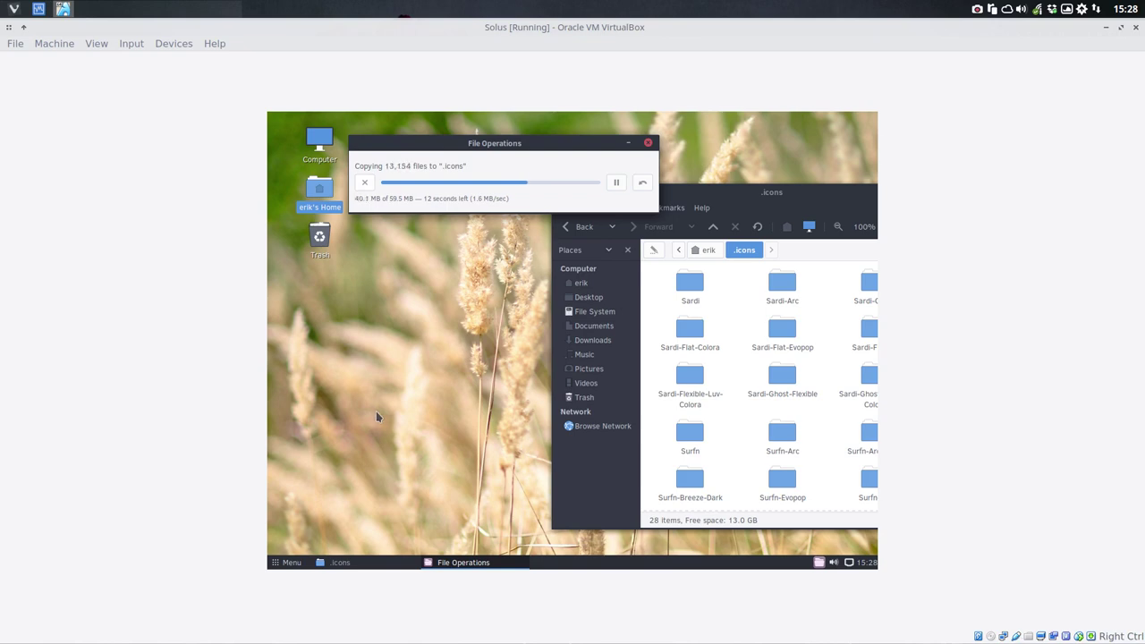
click(285, 562)
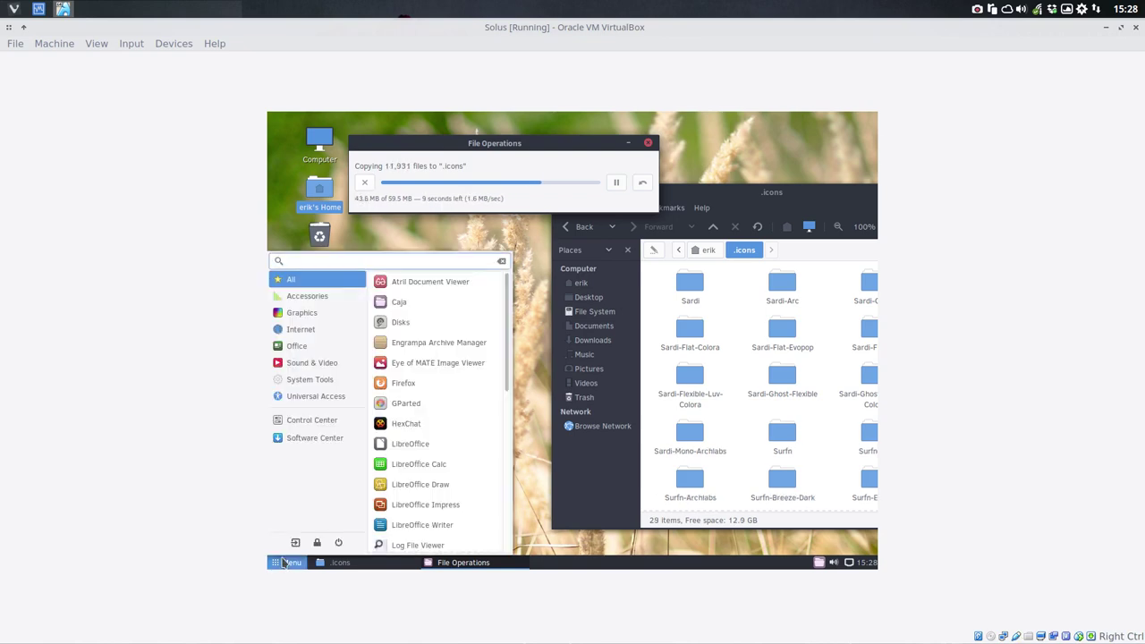
Step: Search the application menu and launch Control Center
text(icon)
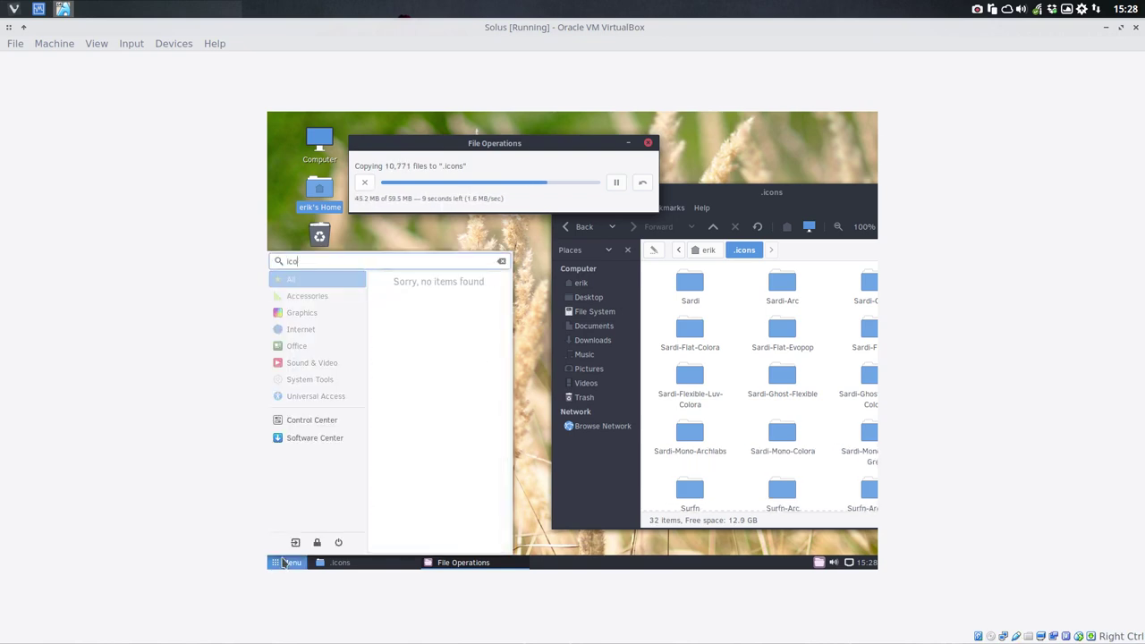
key(BackSpace)
key(BackSpace)
key(BackSpace)
text(theme)
key(BackSpace)
key(BackSpace)
key(BackSpace)
key(BackSpace)
key(BackSpace)
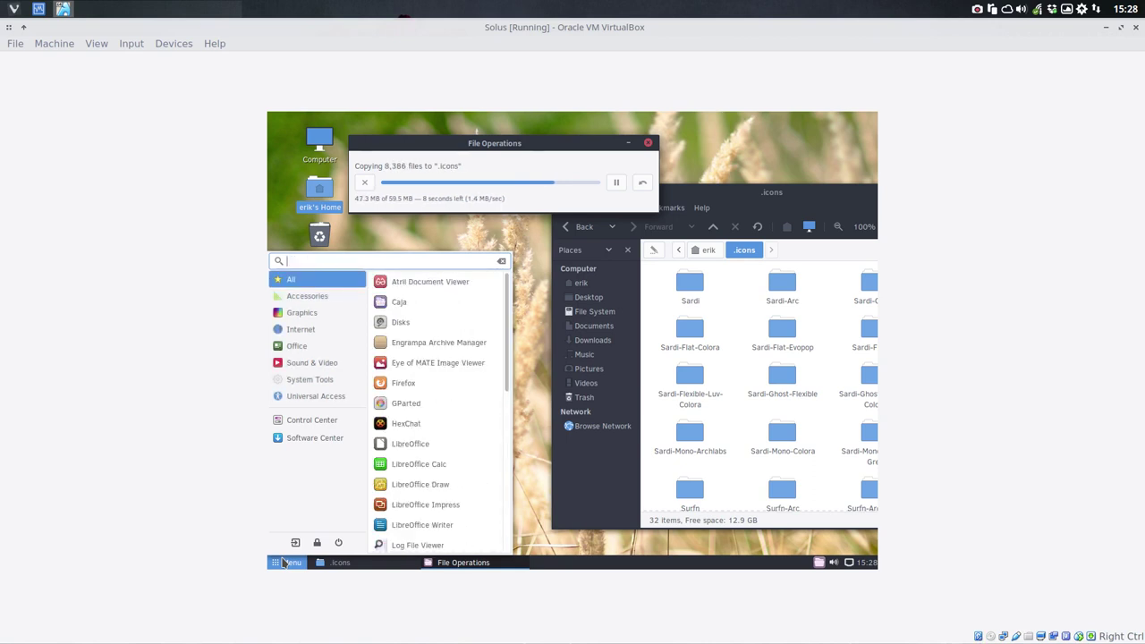
text(dis)
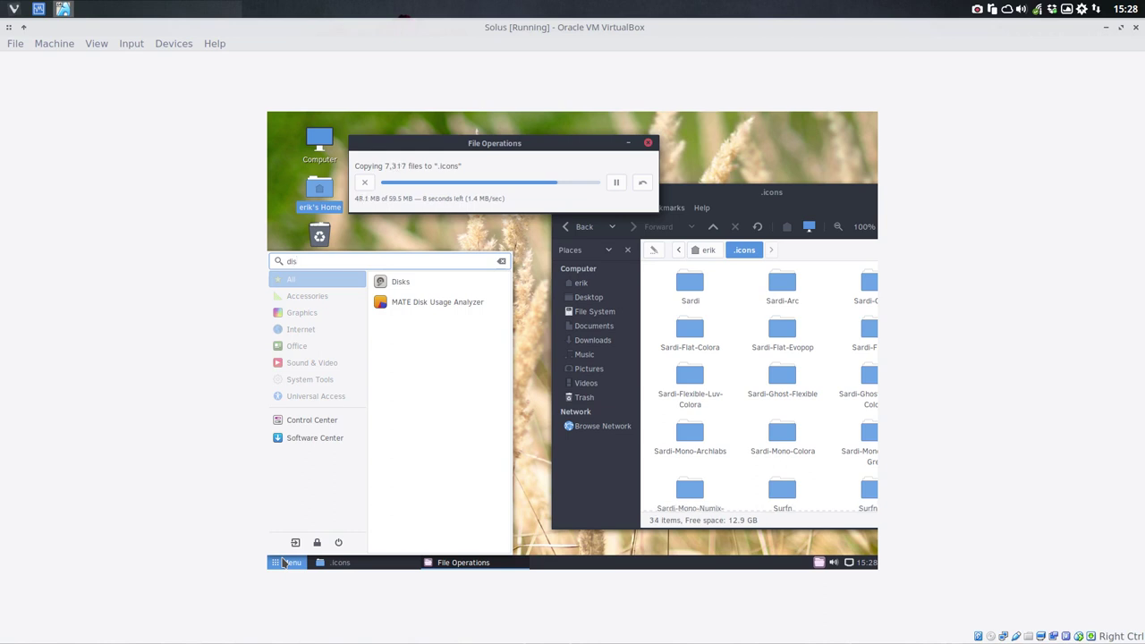
click(331, 419)
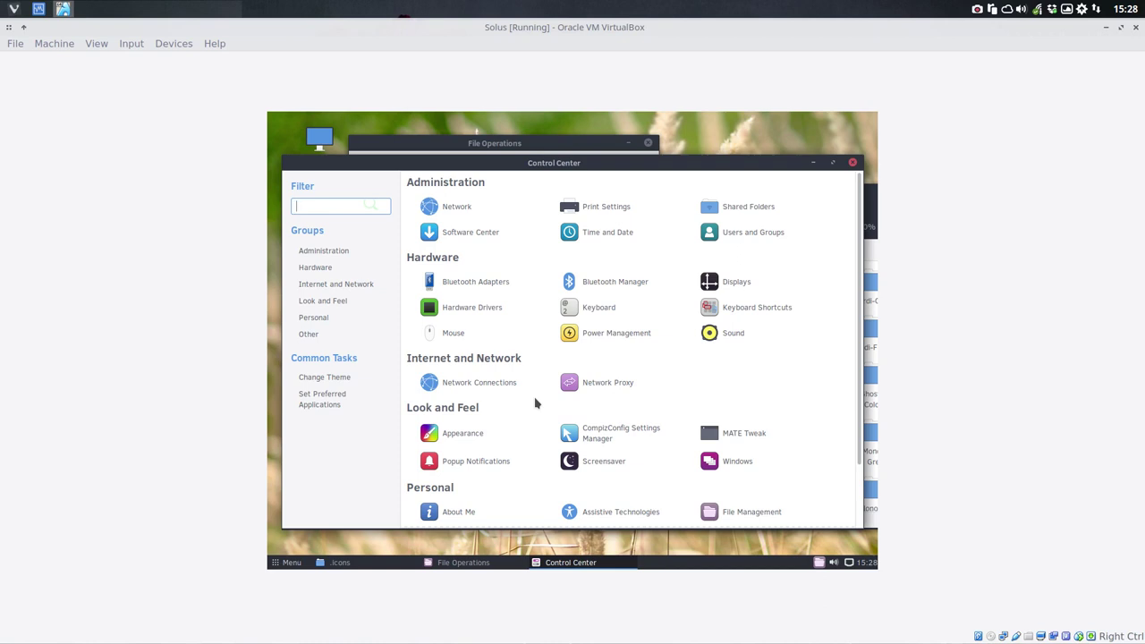
Step: In Appearance, choose the Custom theme and set its icons to Sardi Flexible
click(497, 426)
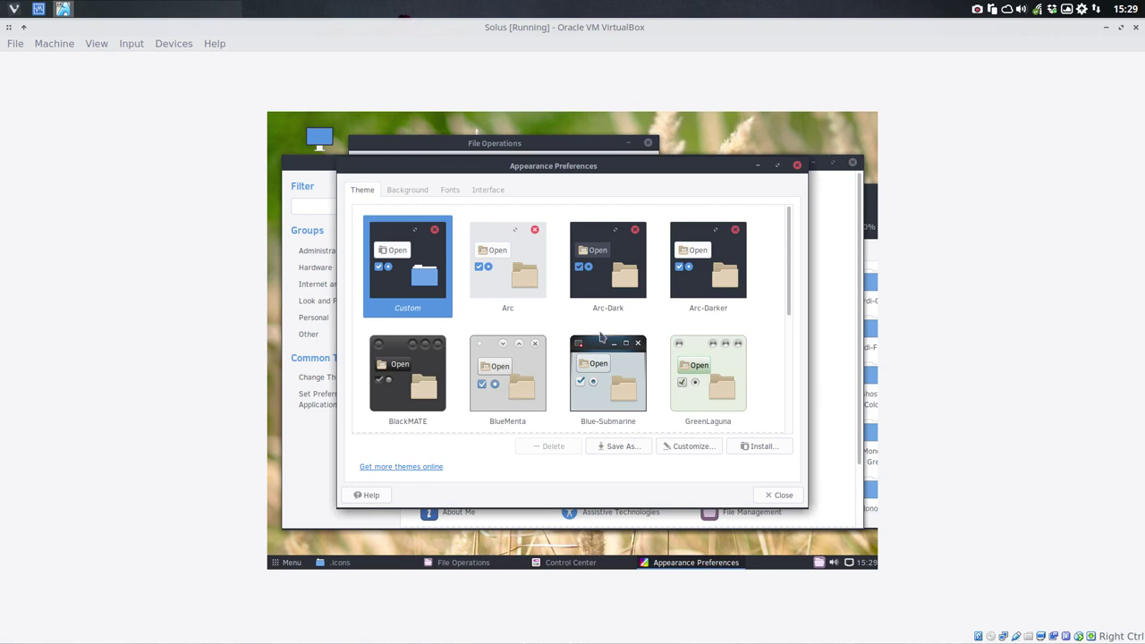
scroll(572, 376, down, 2)
scroll(601, 337, up, 2)
click(607, 295)
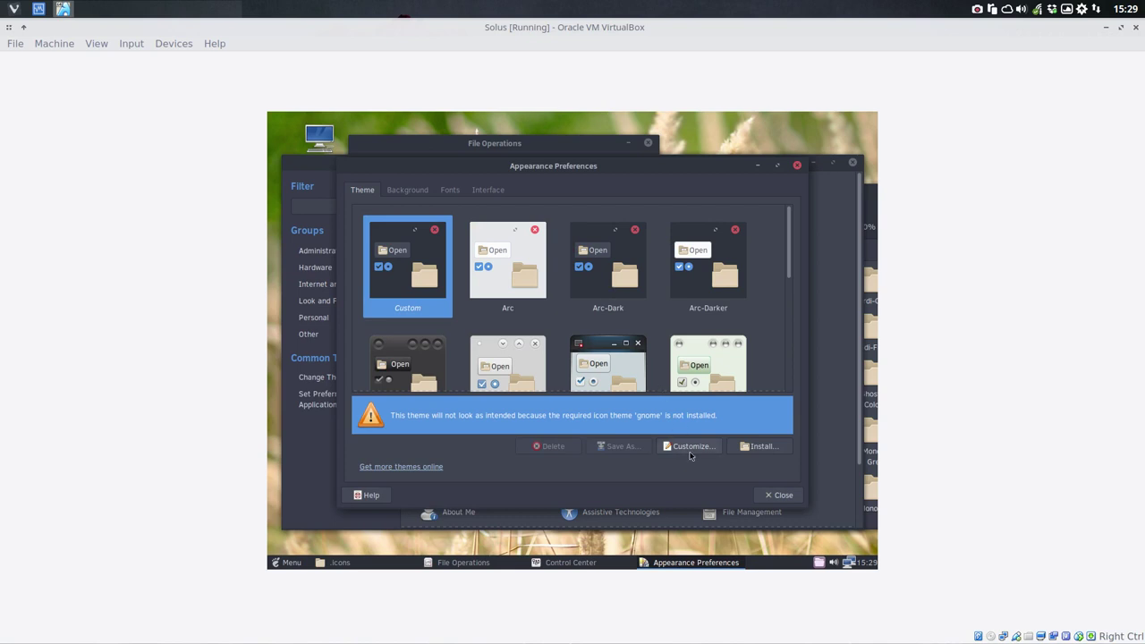
click(702, 451)
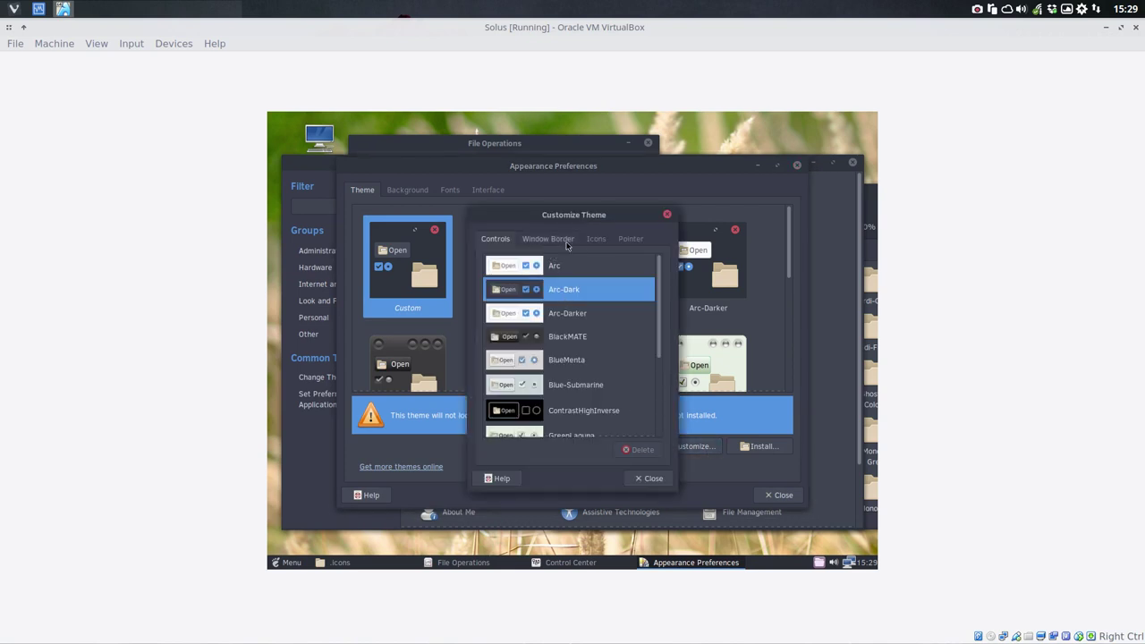
click(595, 240)
scroll(551, 337, down, 5)
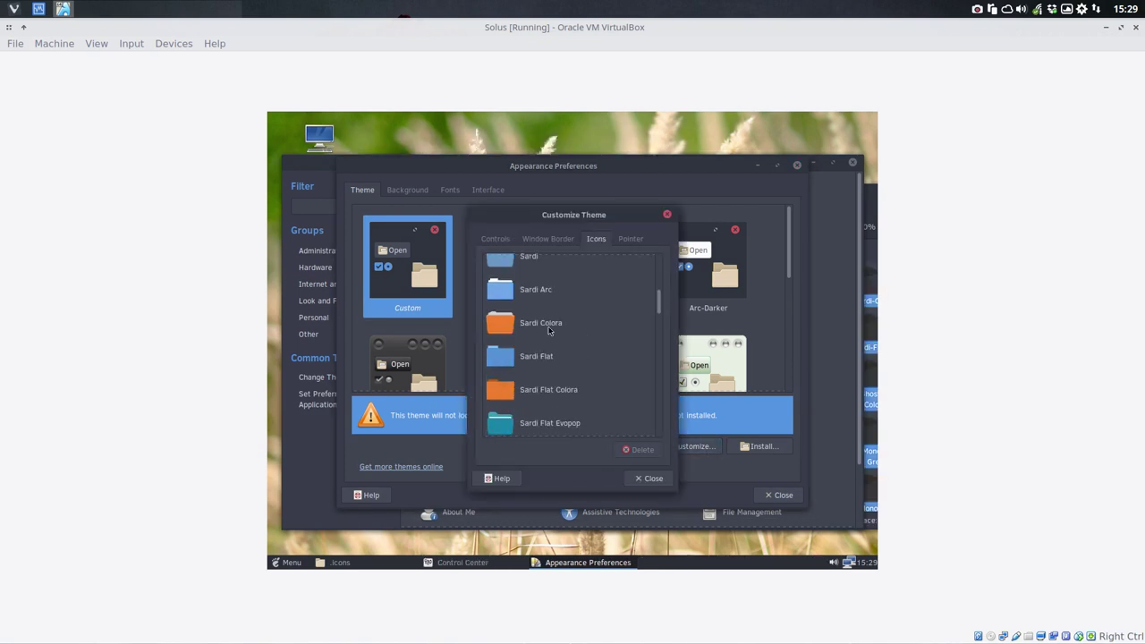
scroll(549, 331, down, 2)
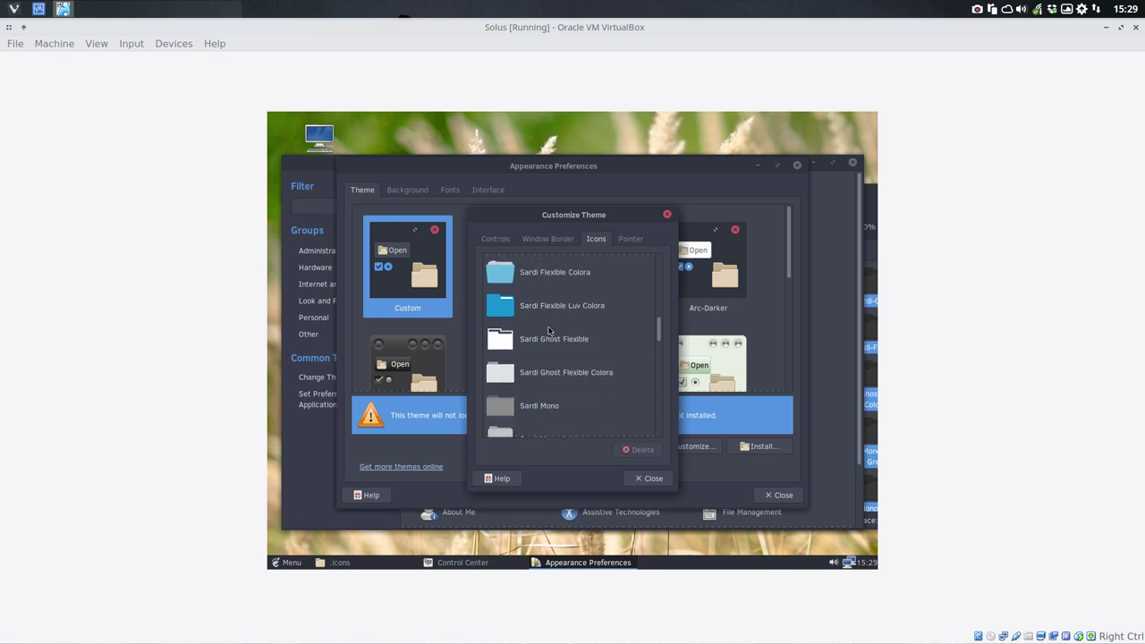
scroll(546, 313, up, 1)
click(556, 270)
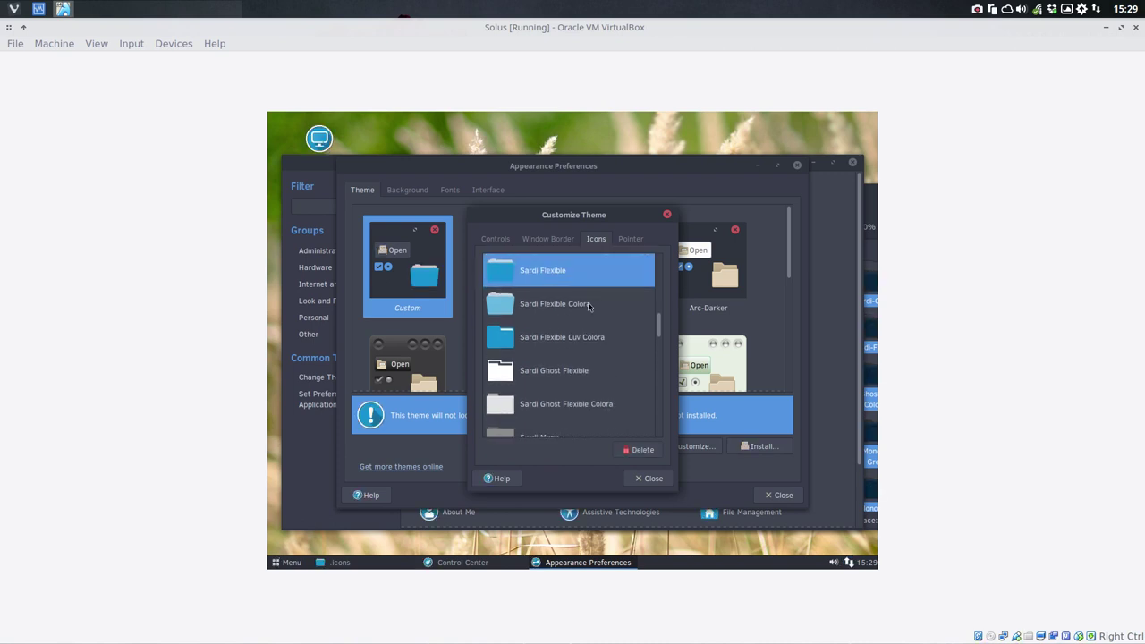
Step: Close the theme customization and Appearance Preferences dialogs
click(646, 478)
click(768, 494)
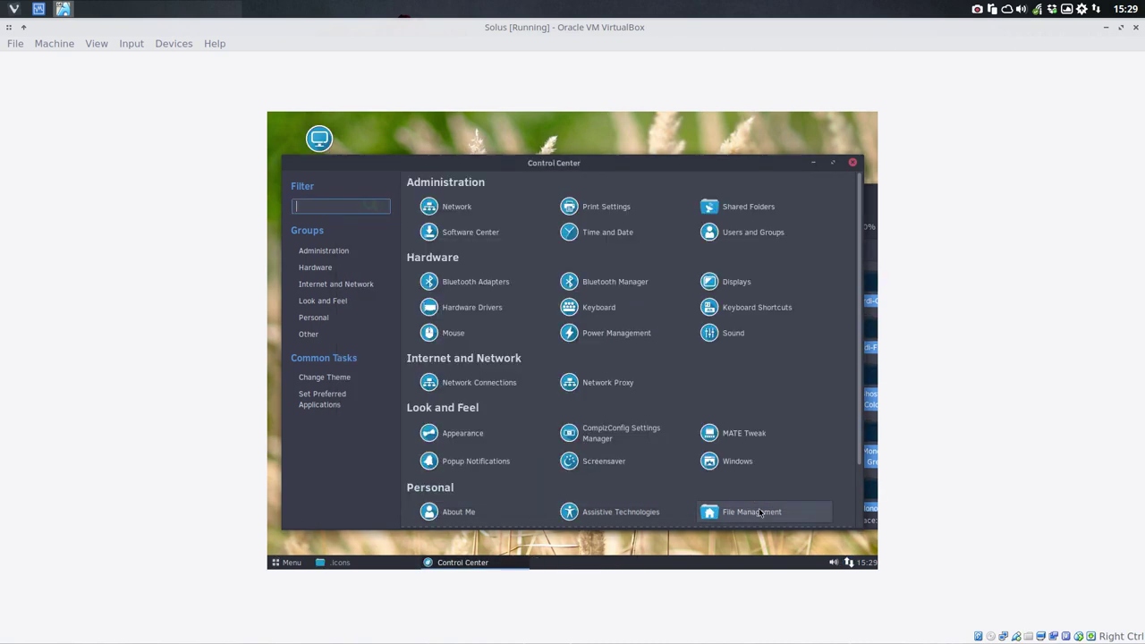
scroll(558, 315, down, 2)
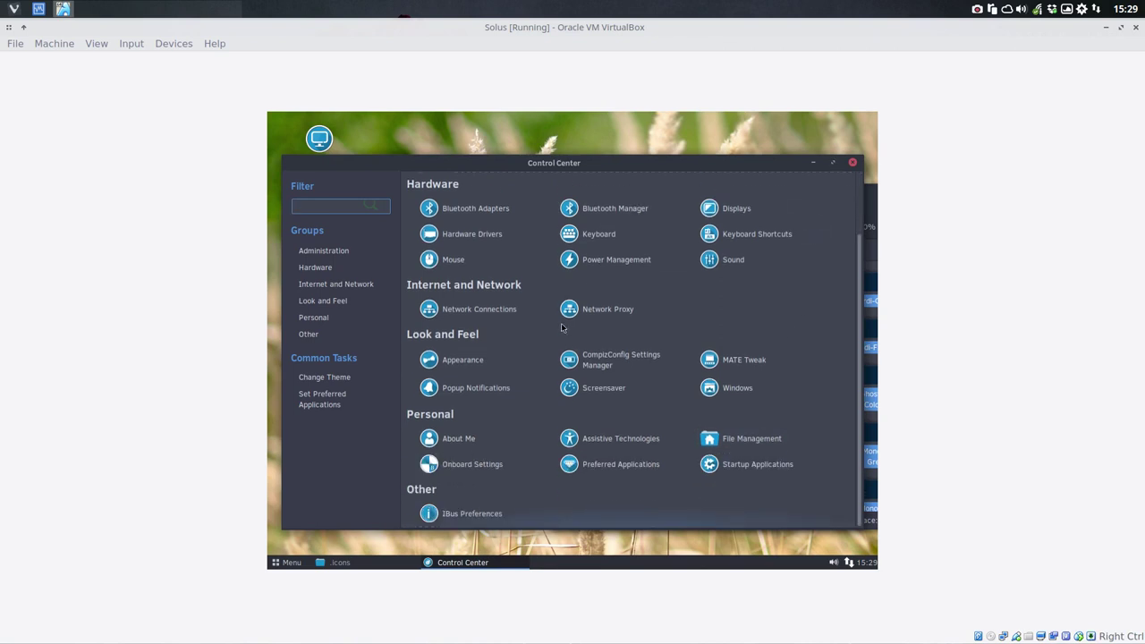
scroll(564, 340, up, 2)
scroll(573, 362, down, 2)
scroll(570, 333, up, 1)
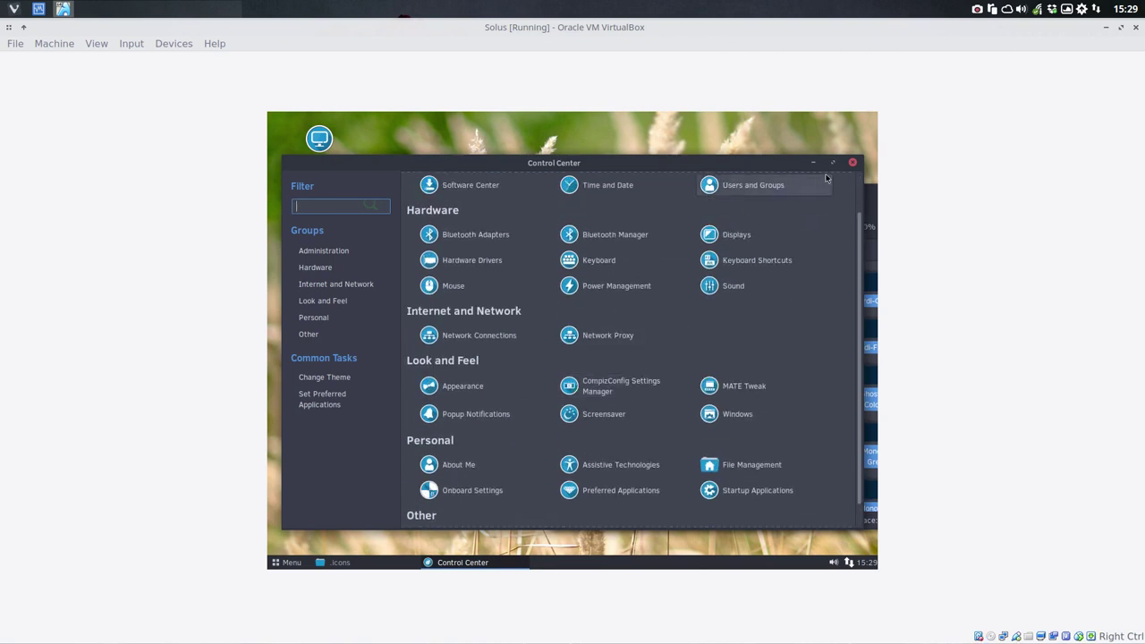
Step: Close Control Center and permanently empty the Trash holding the deleted Surfn scripts and README
click(854, 164)
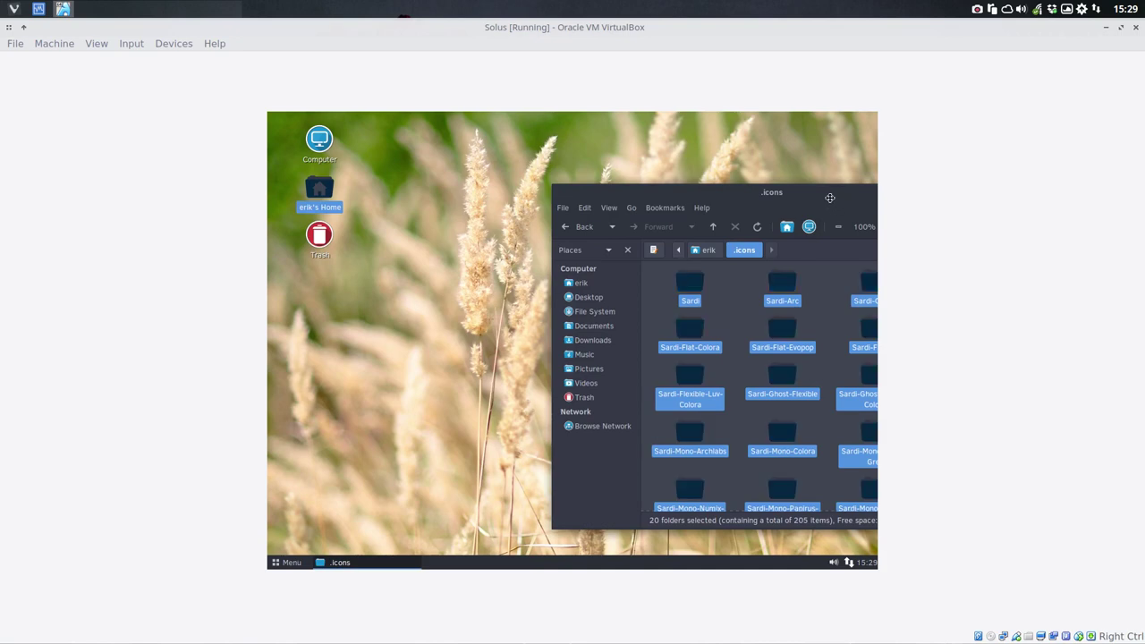
drag(828, 200, 653, 144)
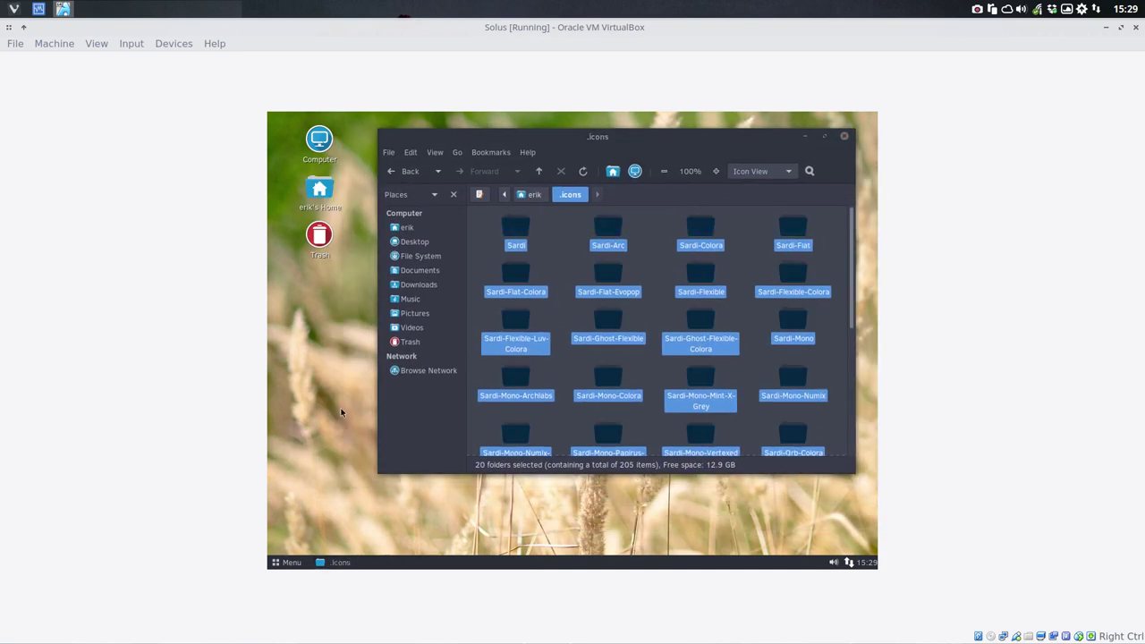
click(413, 343)
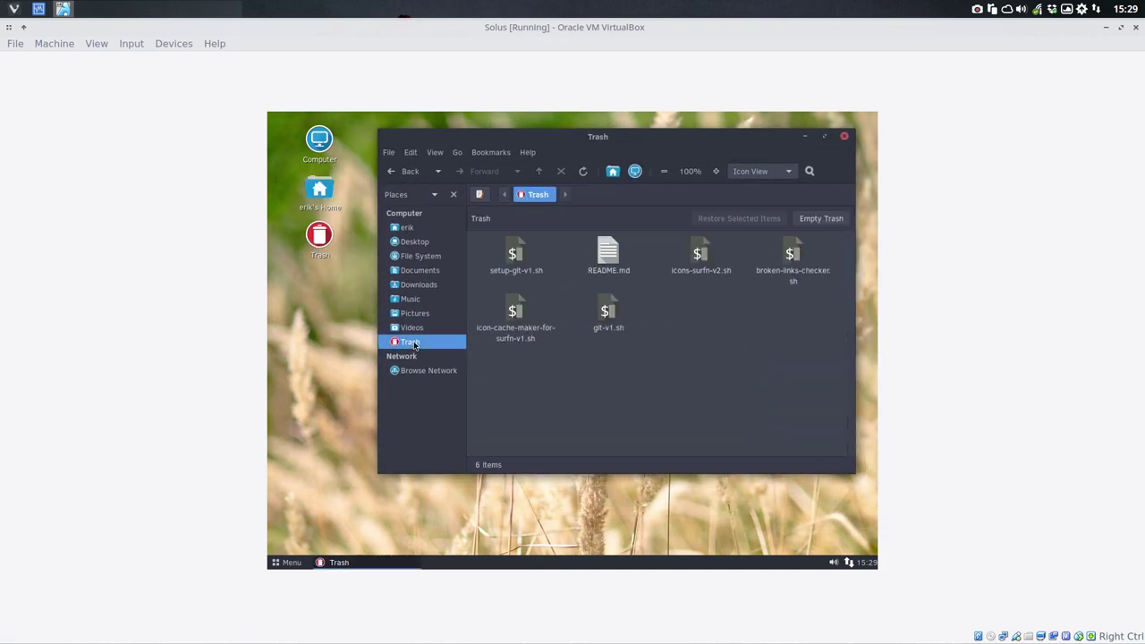
right_click(414, 344)
click(487, 444)
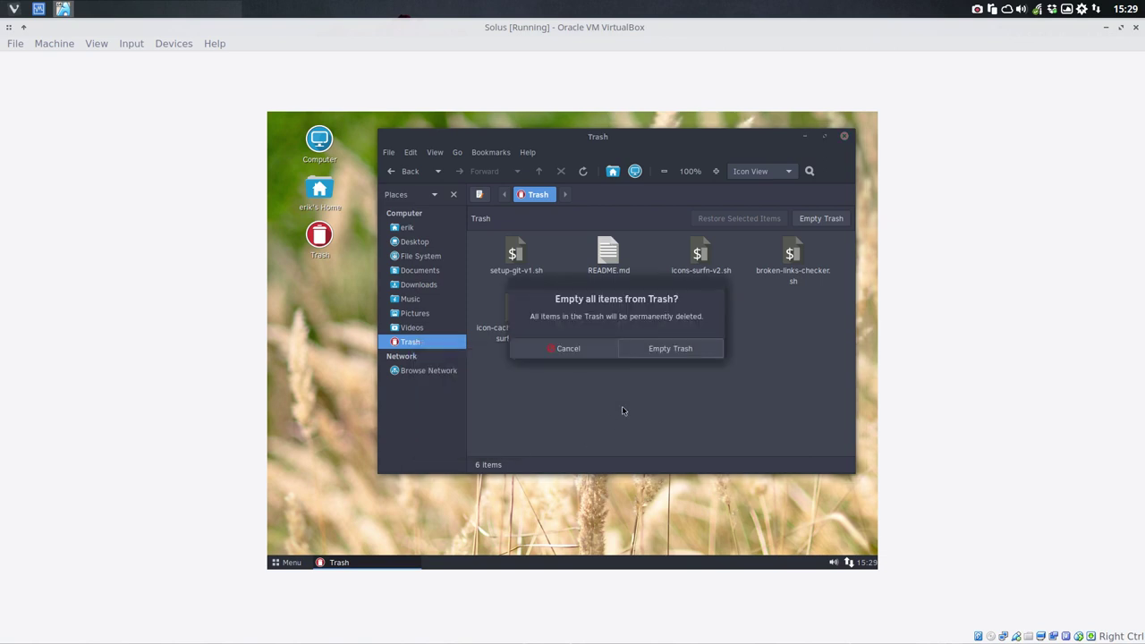
click(669, 347)
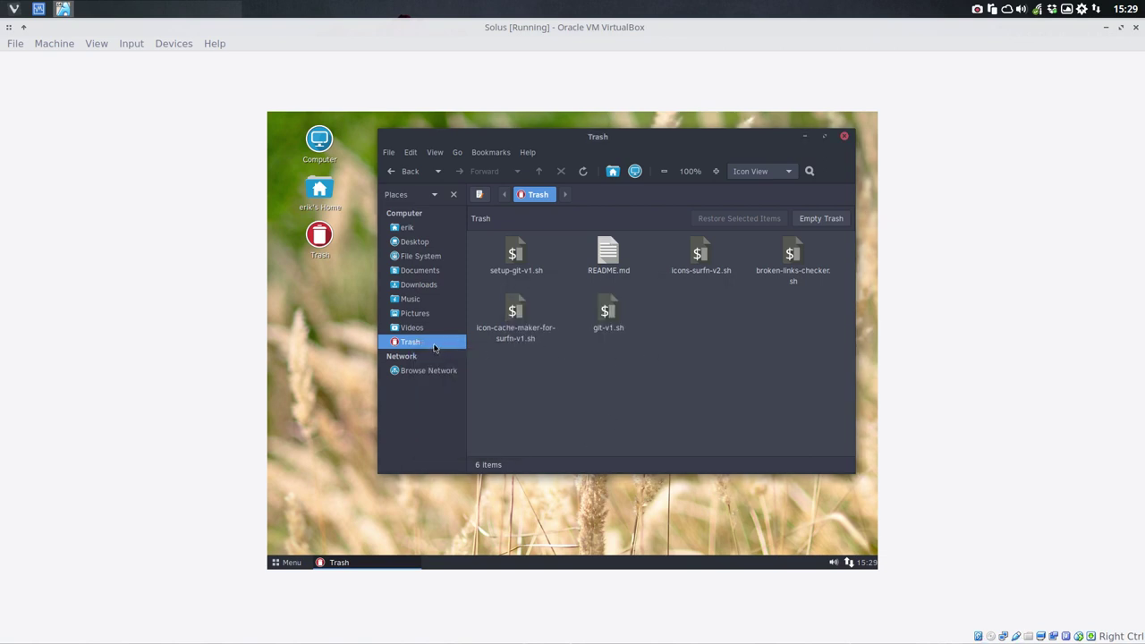
click(313, 490)
click(288, 563)
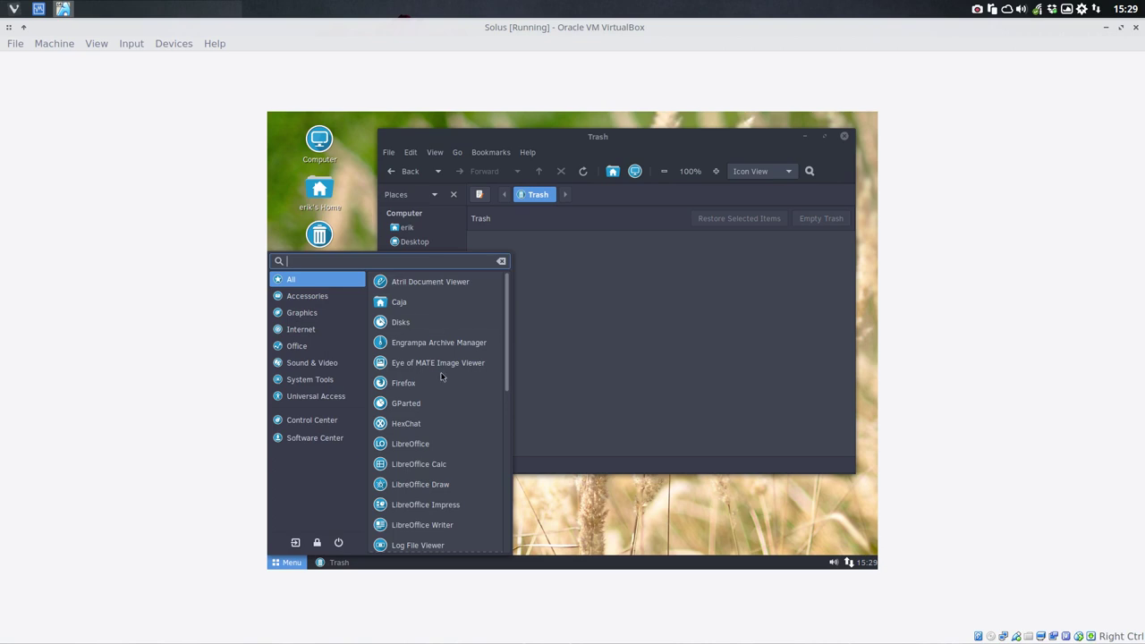
Step: Open Control Center and browse Software Center's Third Party apps list
scroll(437, 395, down, 3)
scroll(437, 396, down, 8)
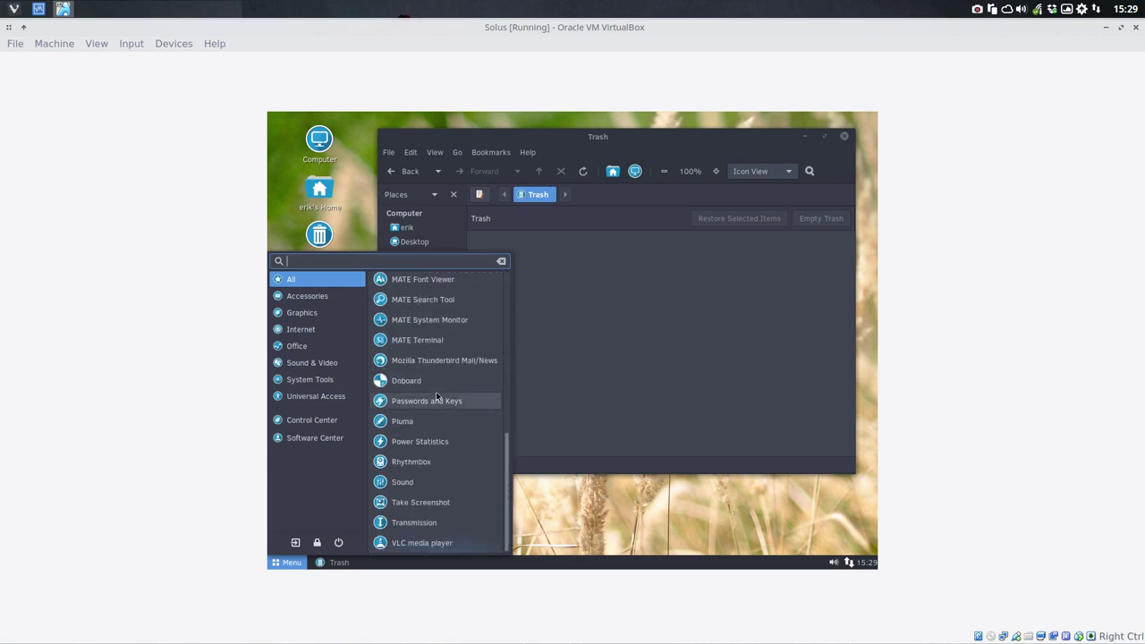
scroll(436, 396, up, 5)
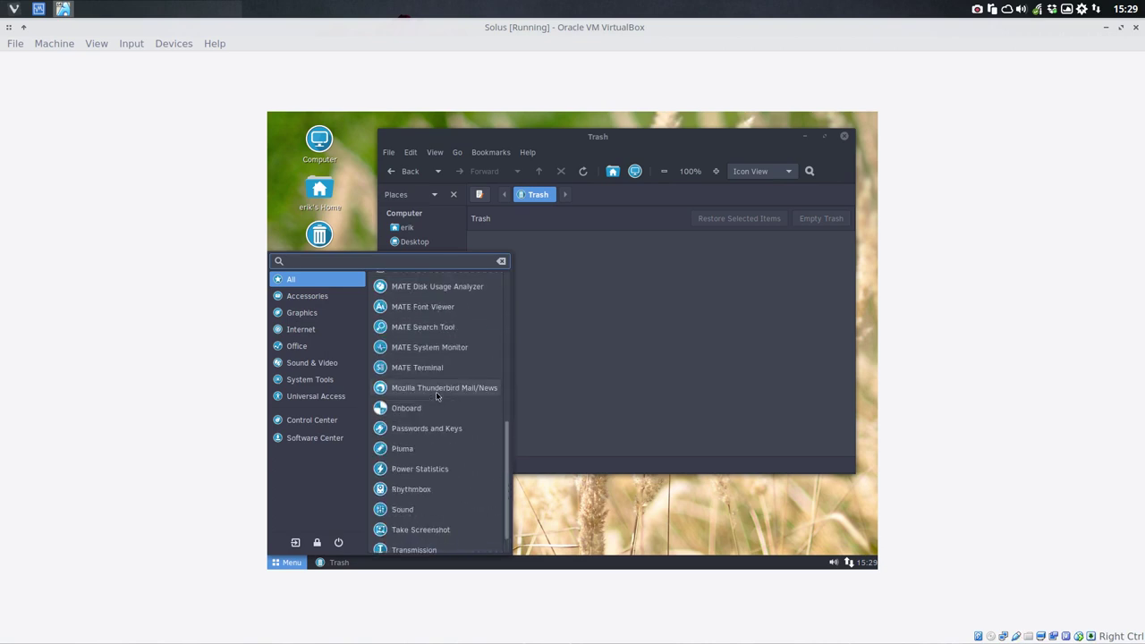
click(314, 420)
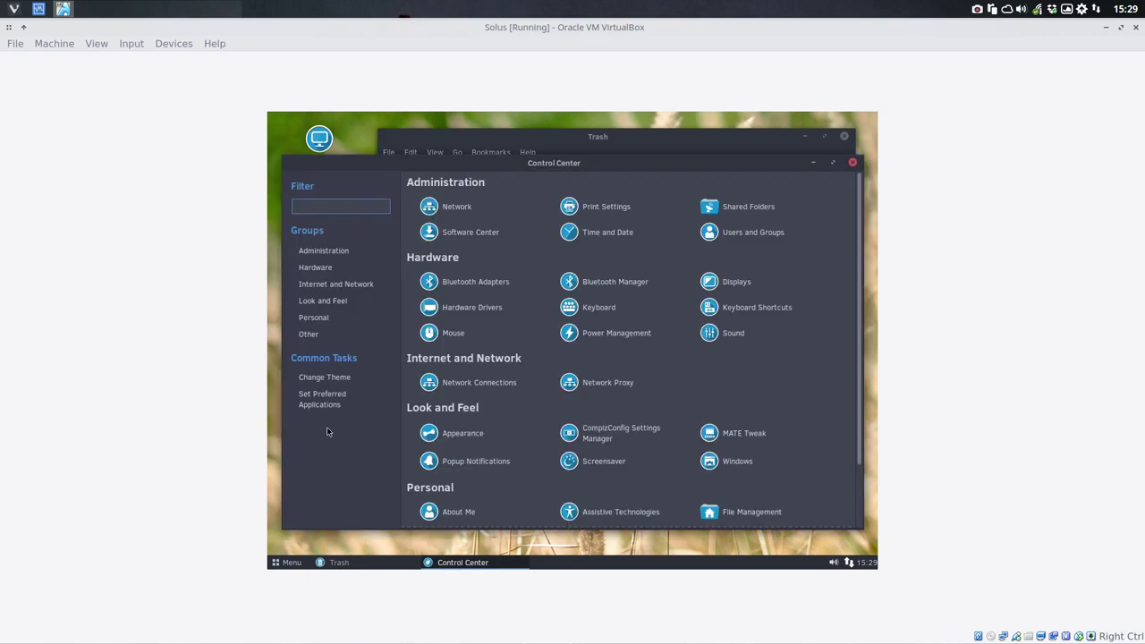
click(290, 562)
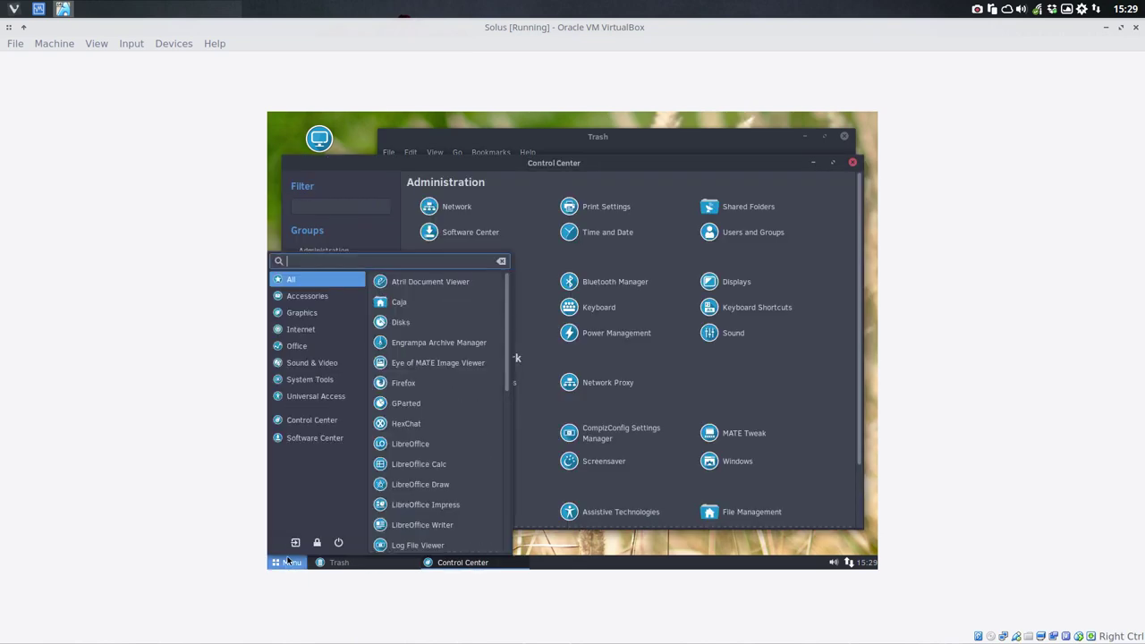
click(313, 440)
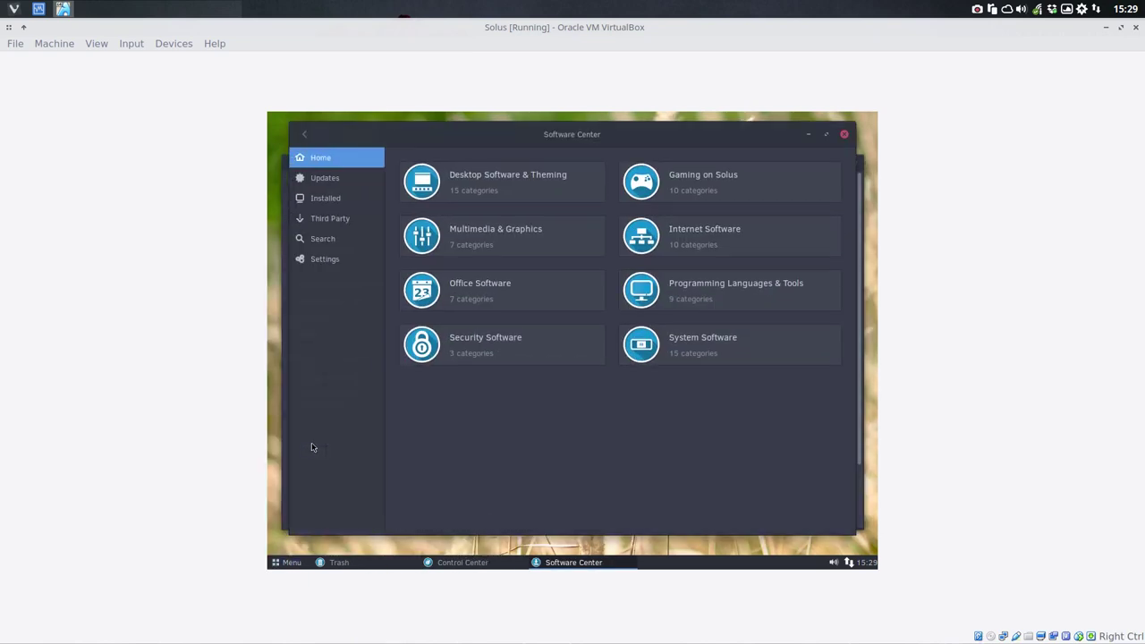
click(315, 224)
scroll(421, 347, down, 10)
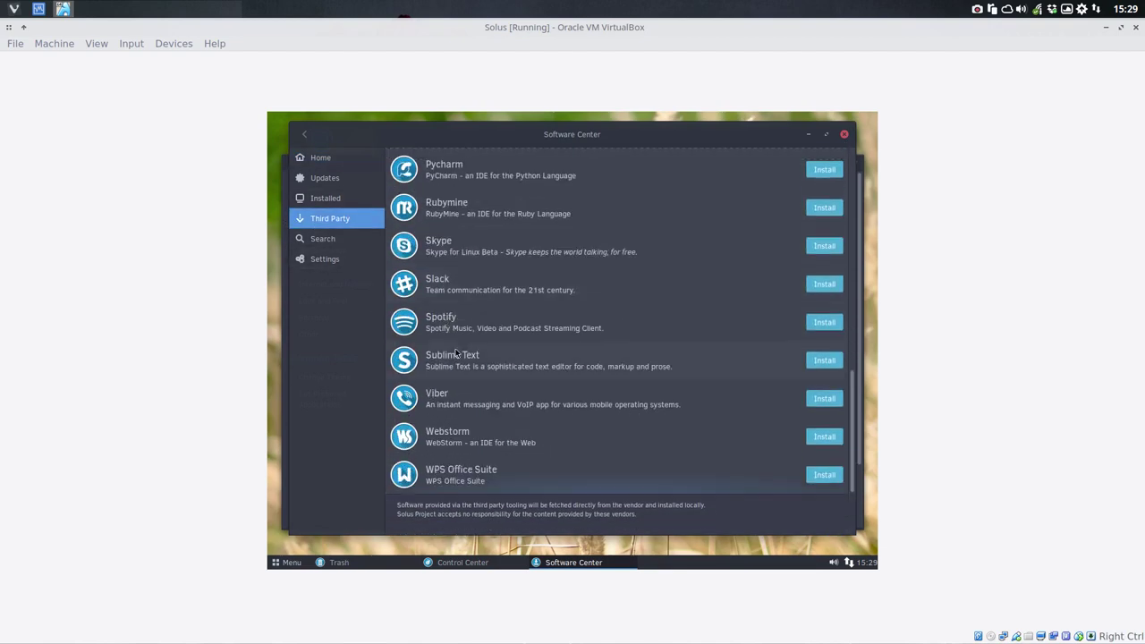
Step: Close Software Center, Control Center and Trash, leaving the bare Solus desktop
click(844, 136)
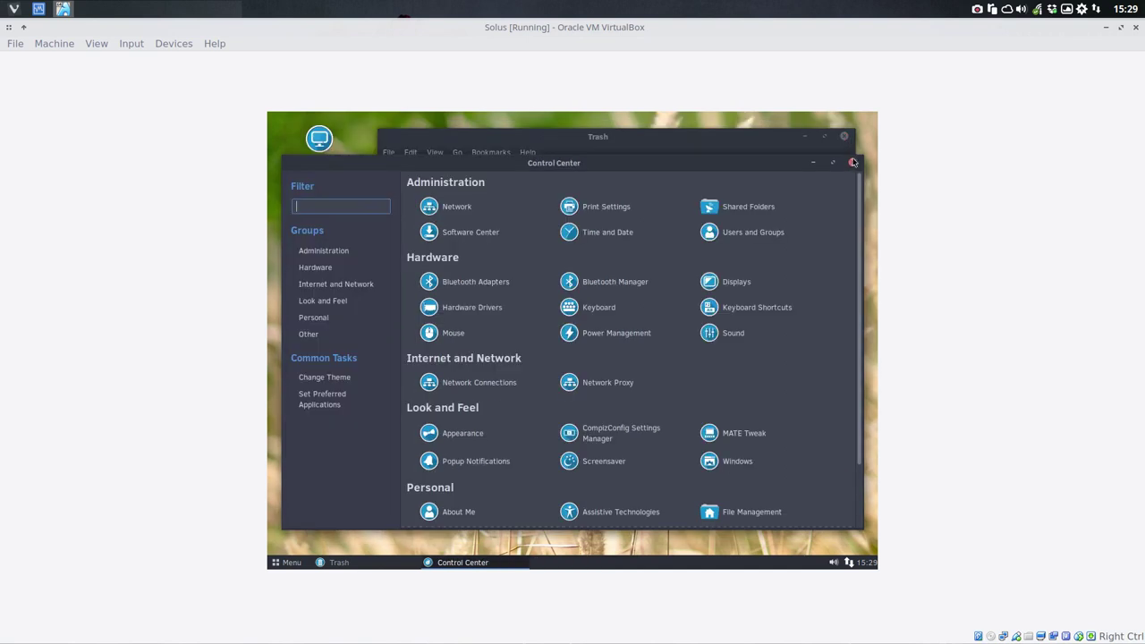
click(850, 158)
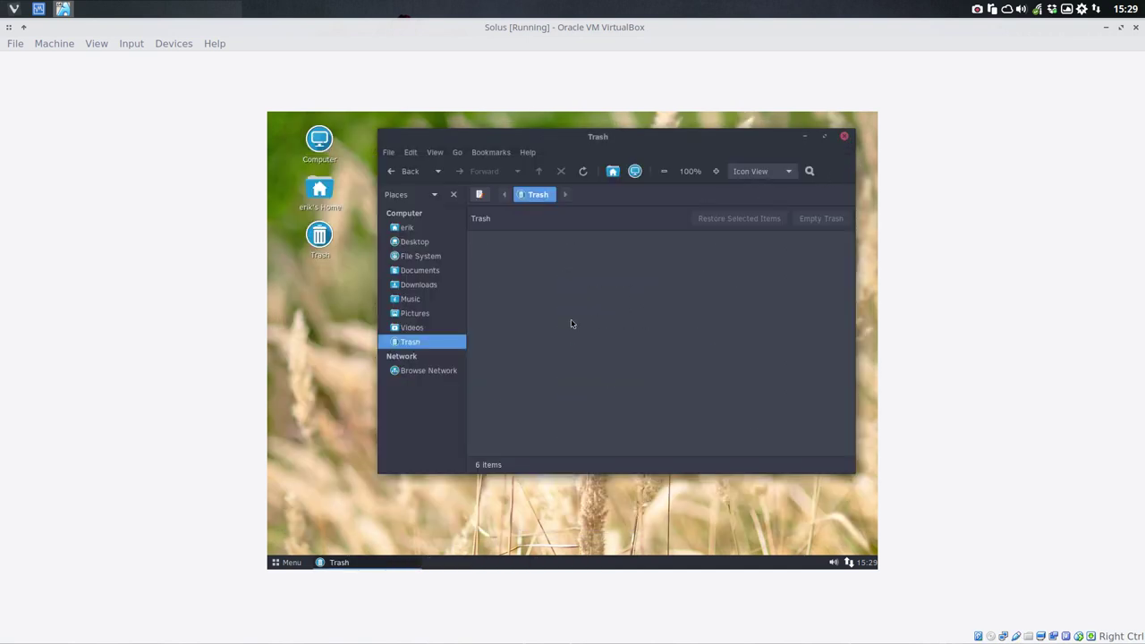
click(292, 563)
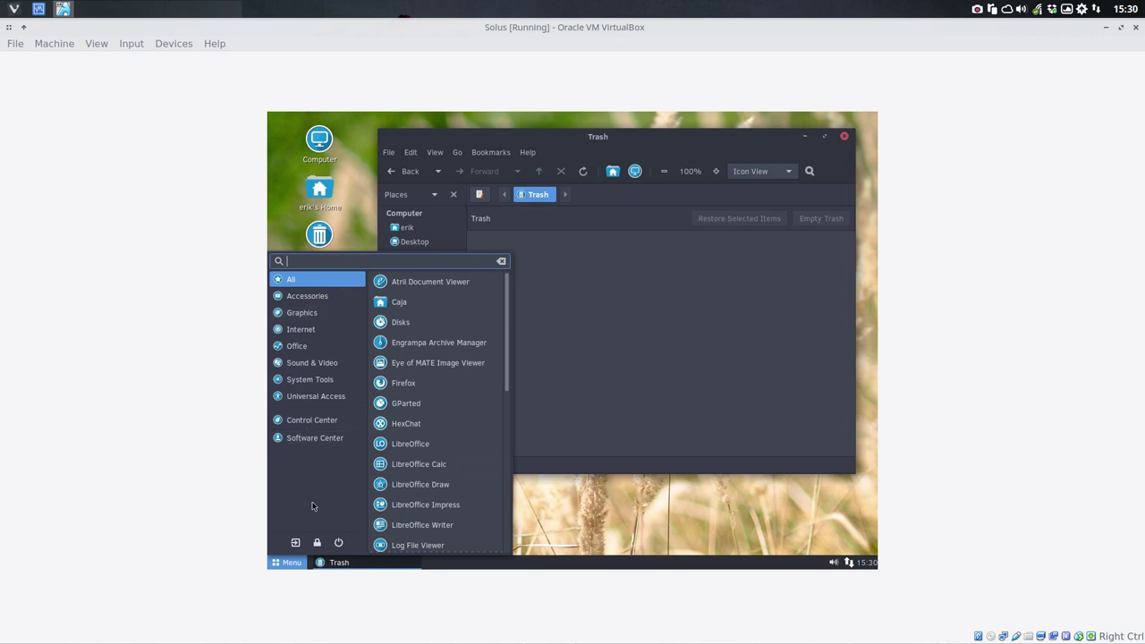
click(599, 276)
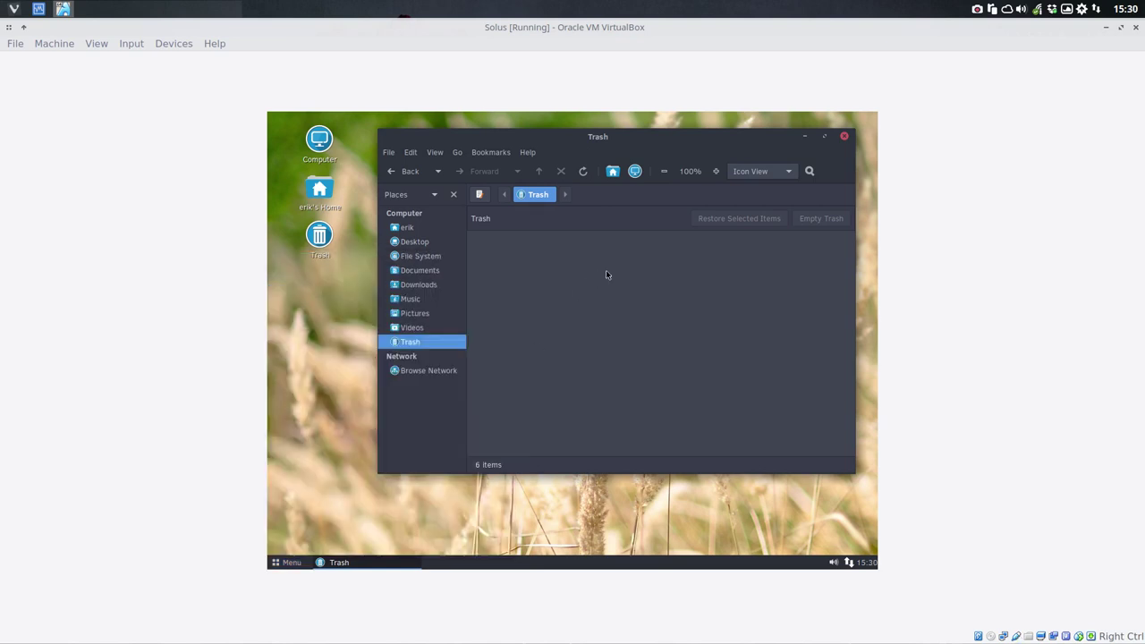
click(843, 137)
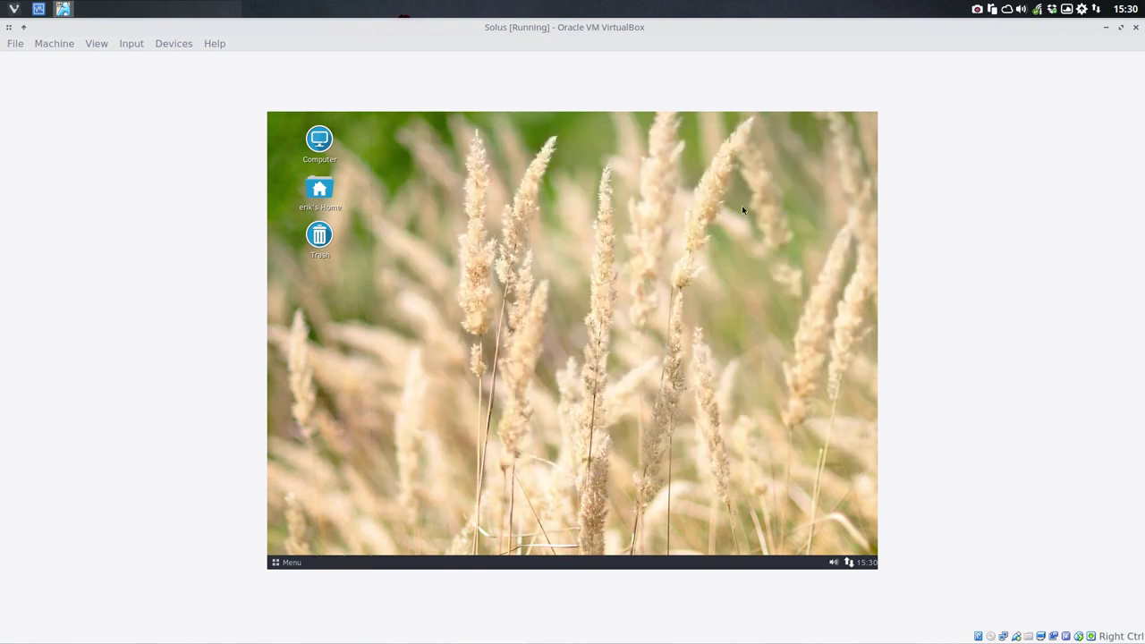
Step: Set the icon theme to Surfn Papirus Blue in Control Center's Appearance customization
click(285, 562)
click(309, 417)
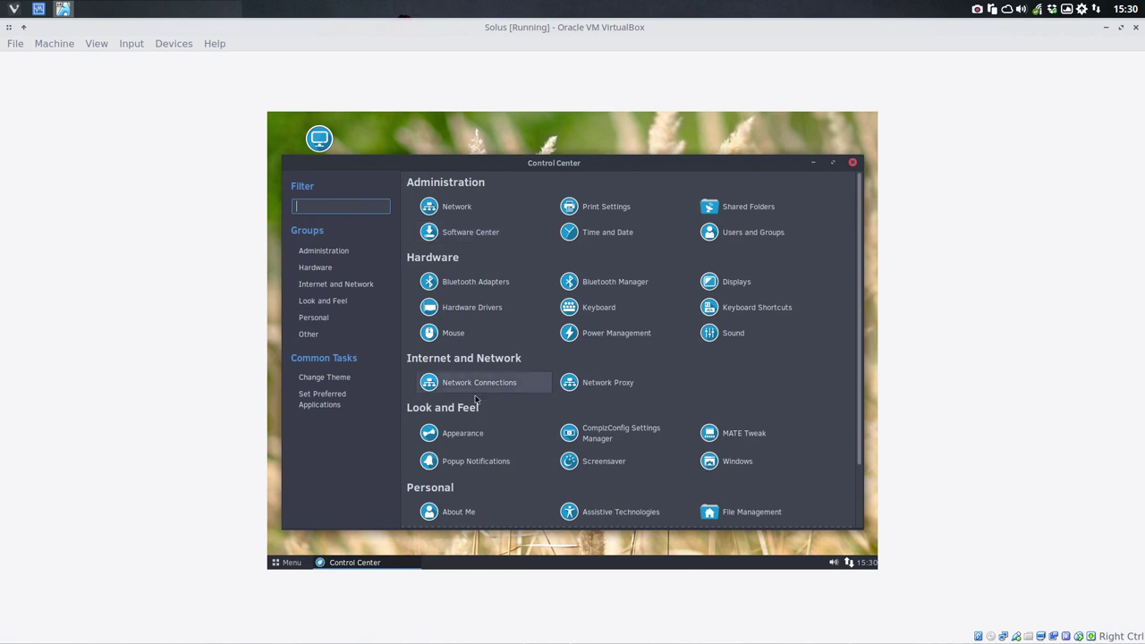
click(468, 433)
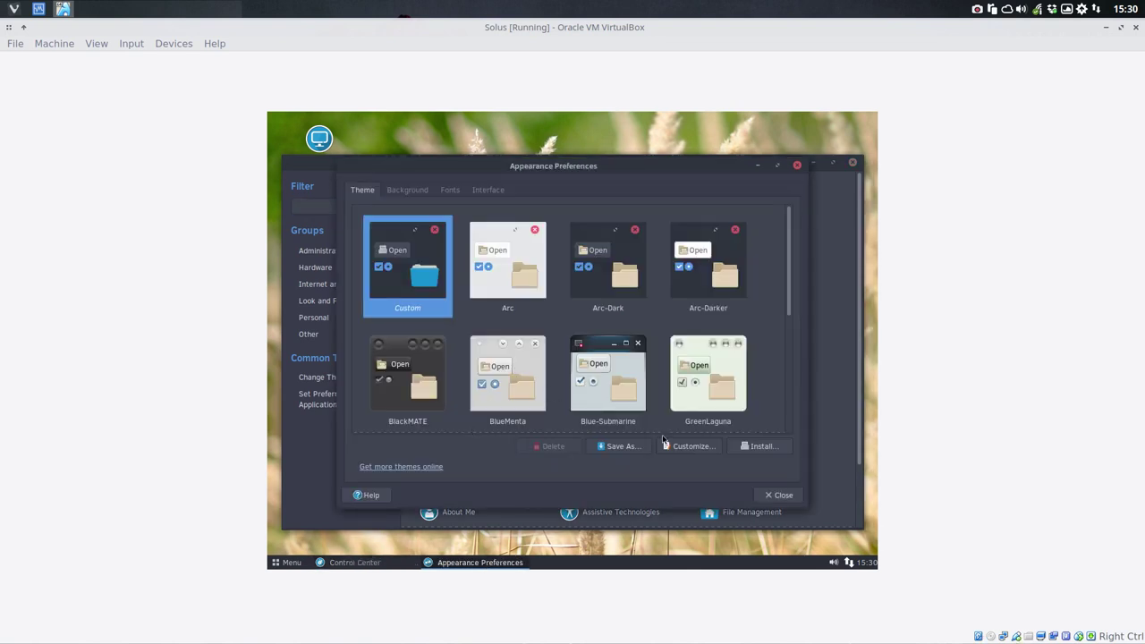
click(695, 446)
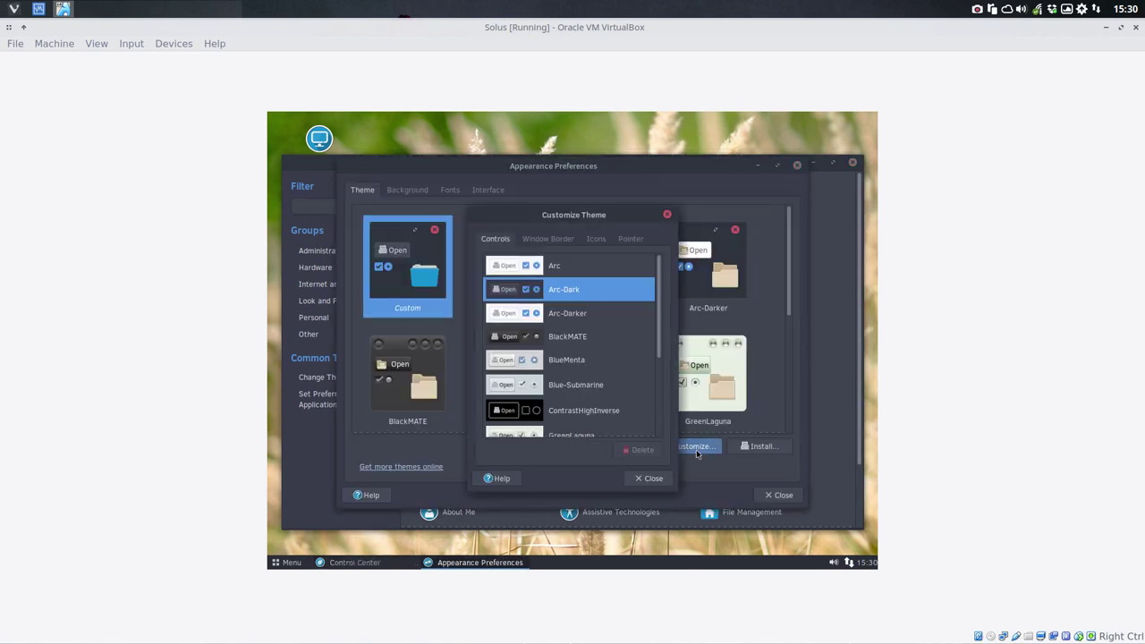
click(592, 241)
scroll(587, 332, down, 10)
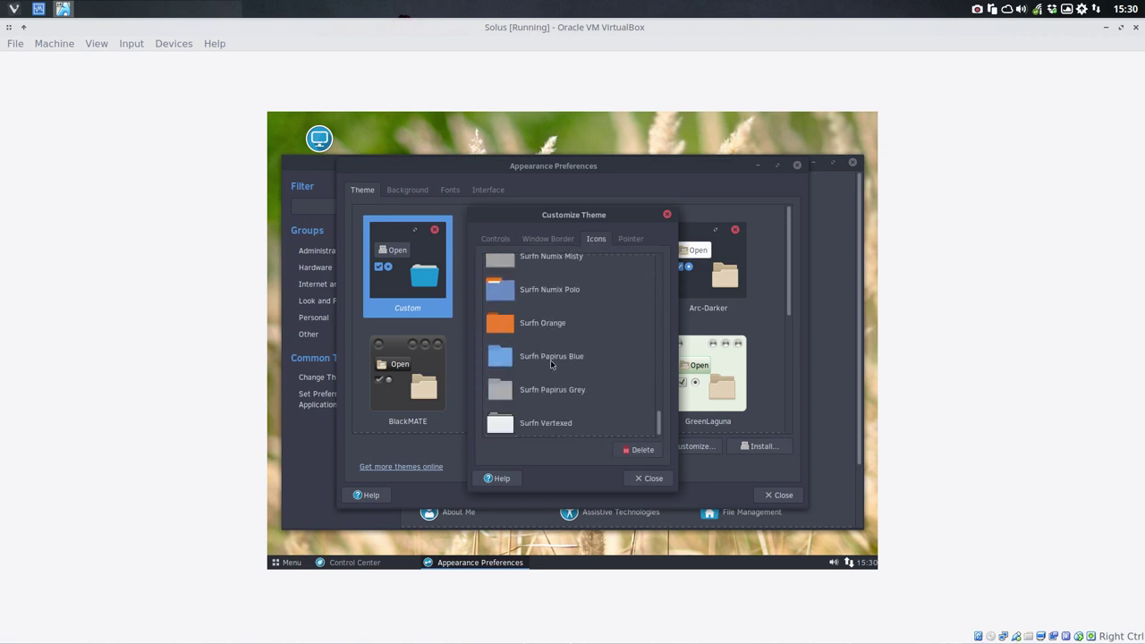
click(551, 358)
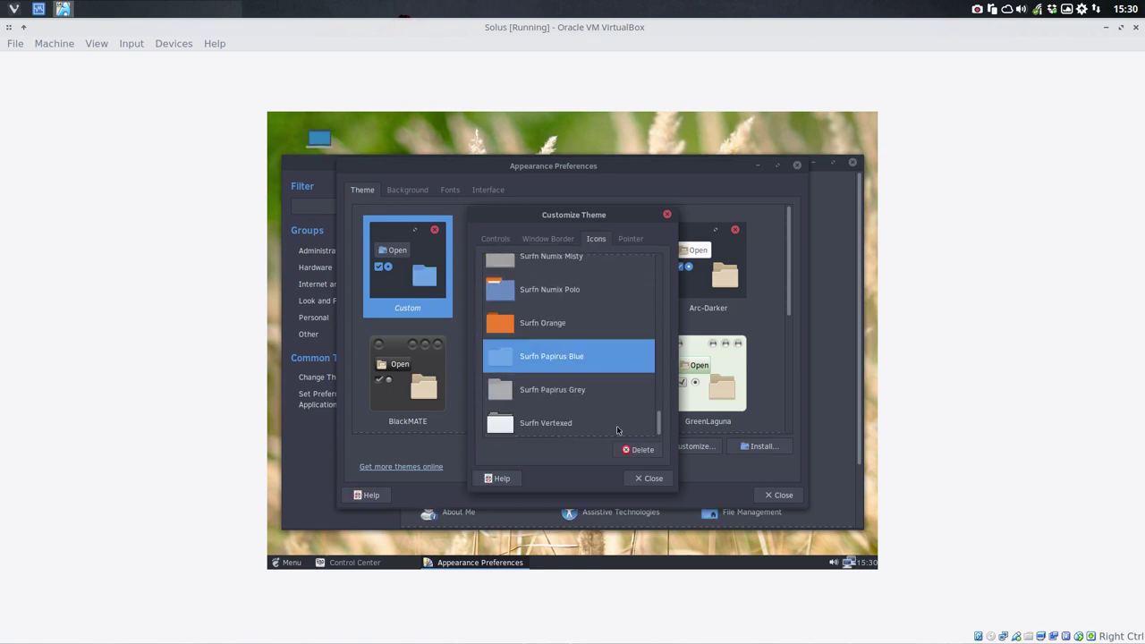
Step: Close the customization and Appearance dialogs and reposition the Control Center window
click(649, 480)
click(779, 495)
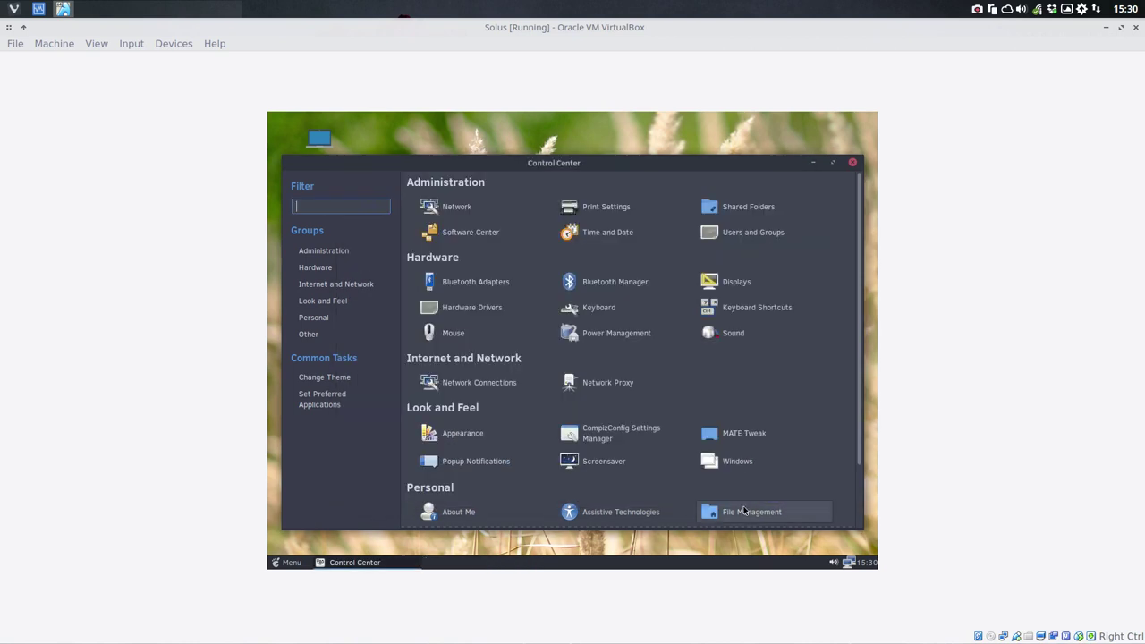
scroll(618, 285, down, 2)
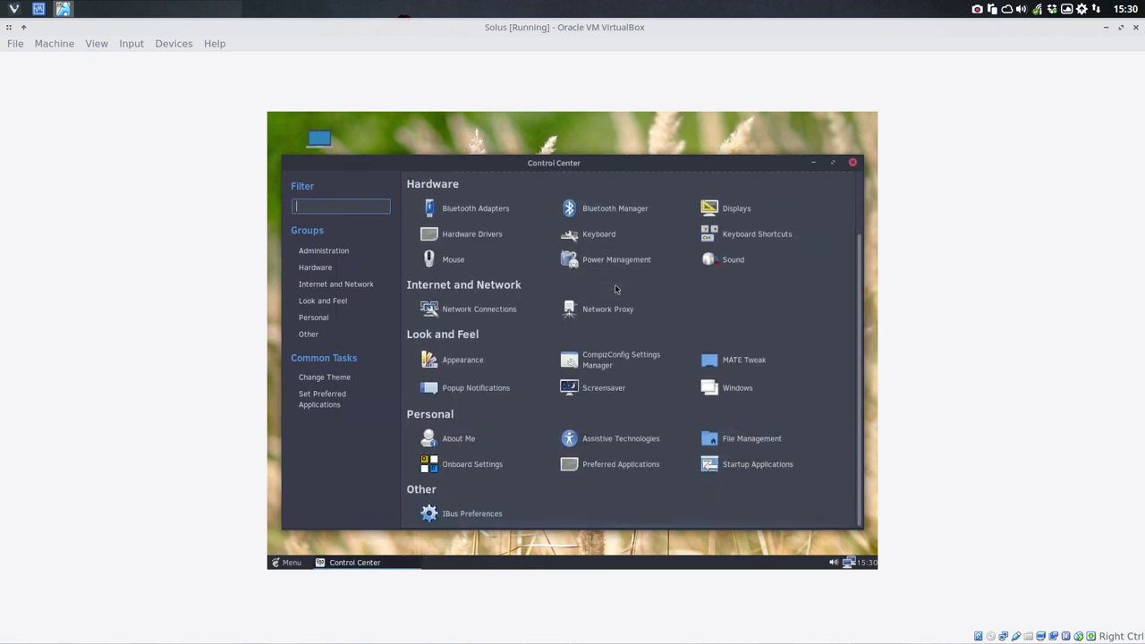
scroll(615, 284, up, 2)
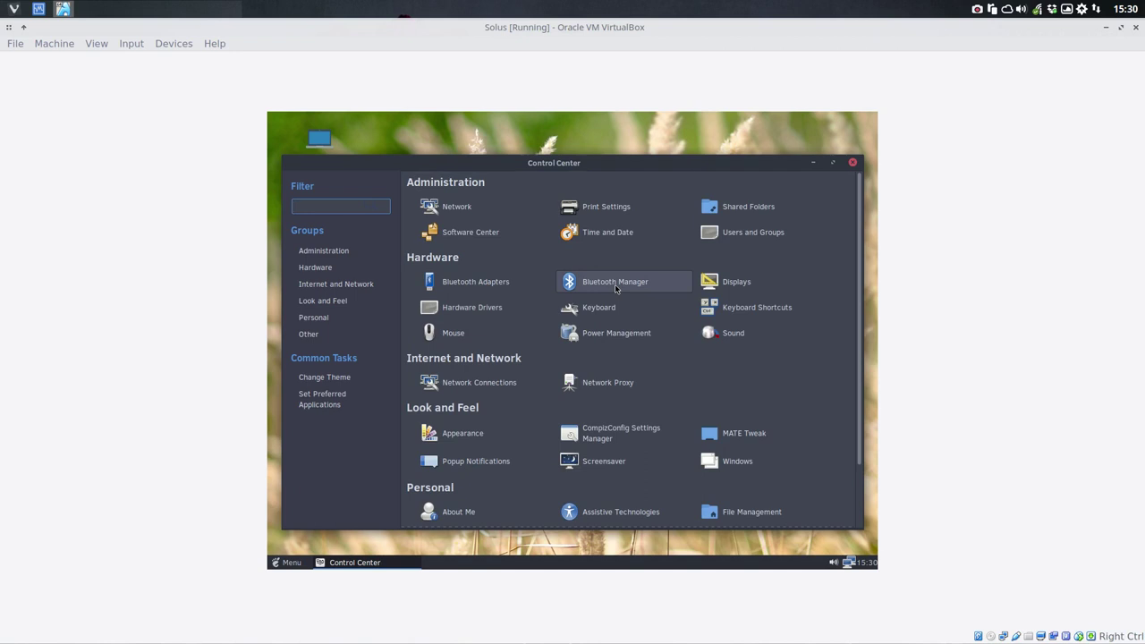
mouse_move(591, 162)
mouse_down()
mouse_move(743, 157)
mouse_move(876, 134)
mouse_move(548, 150)
mouse_move(603, 145)
mouse_up()
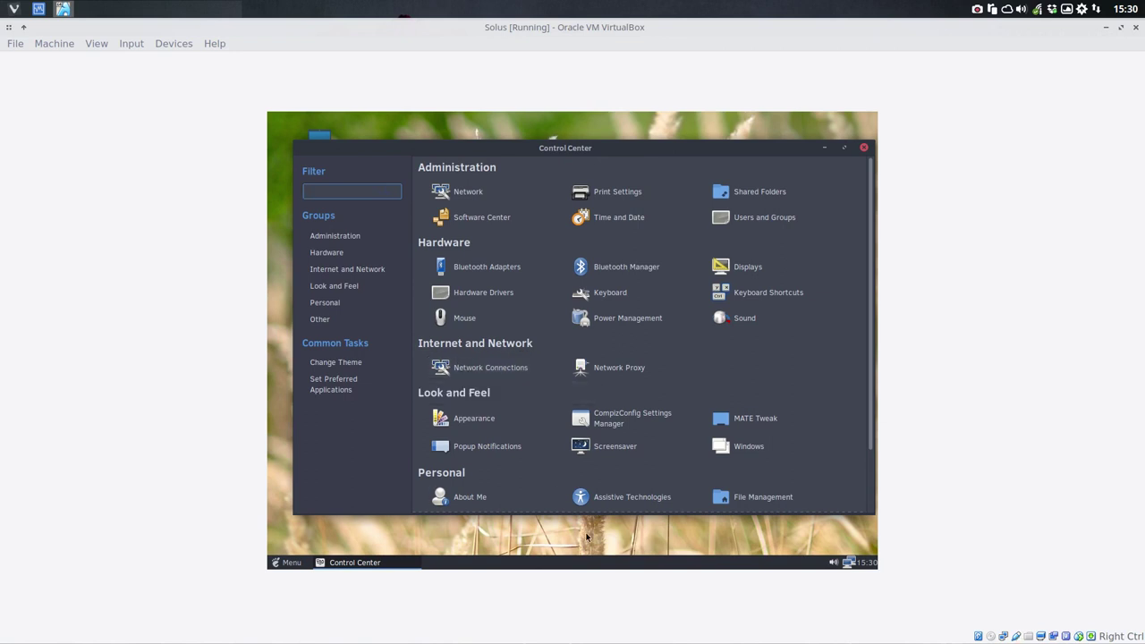
Step: Close Control Center, launch Firefox, and open the Surfn GitHub page's Clone or download options
click(864, 148)
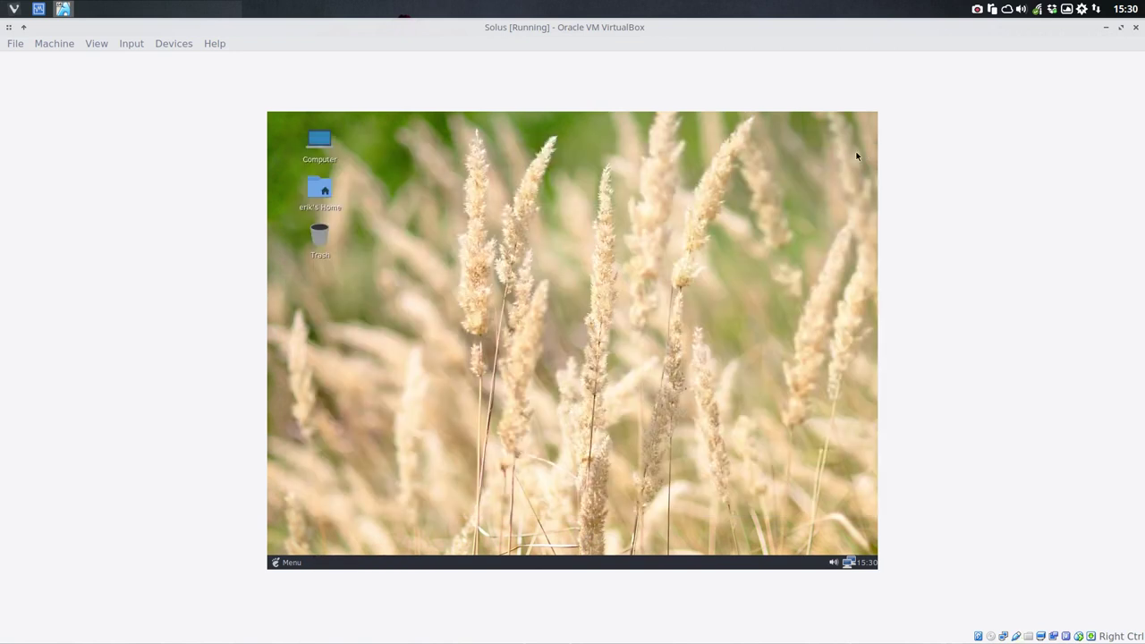
double_click(313, 191)
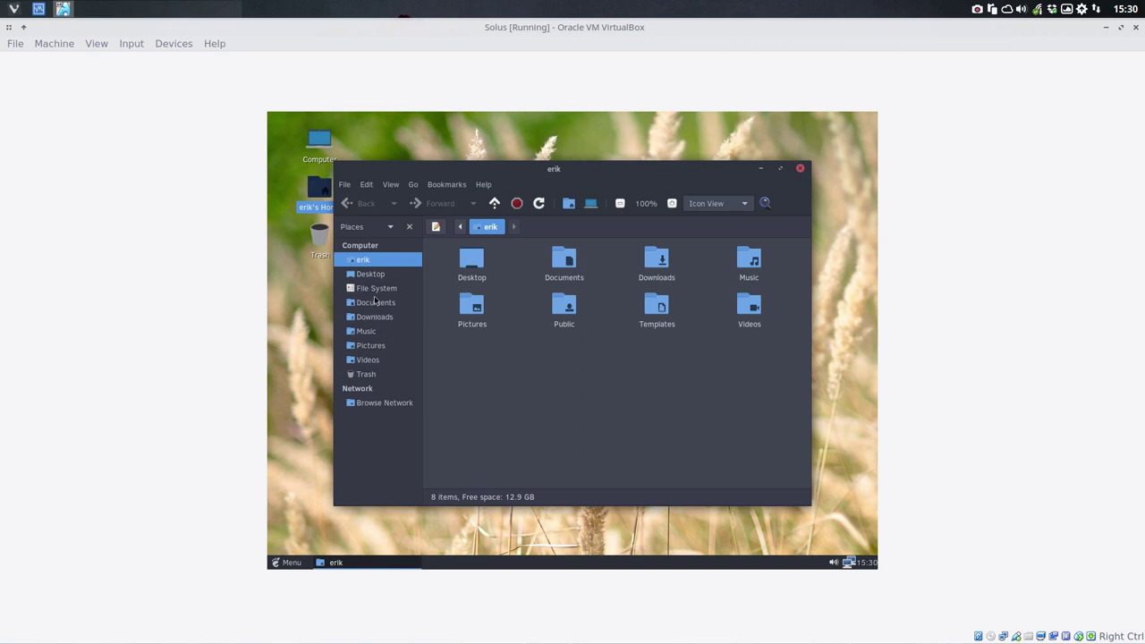
click(284, 562)
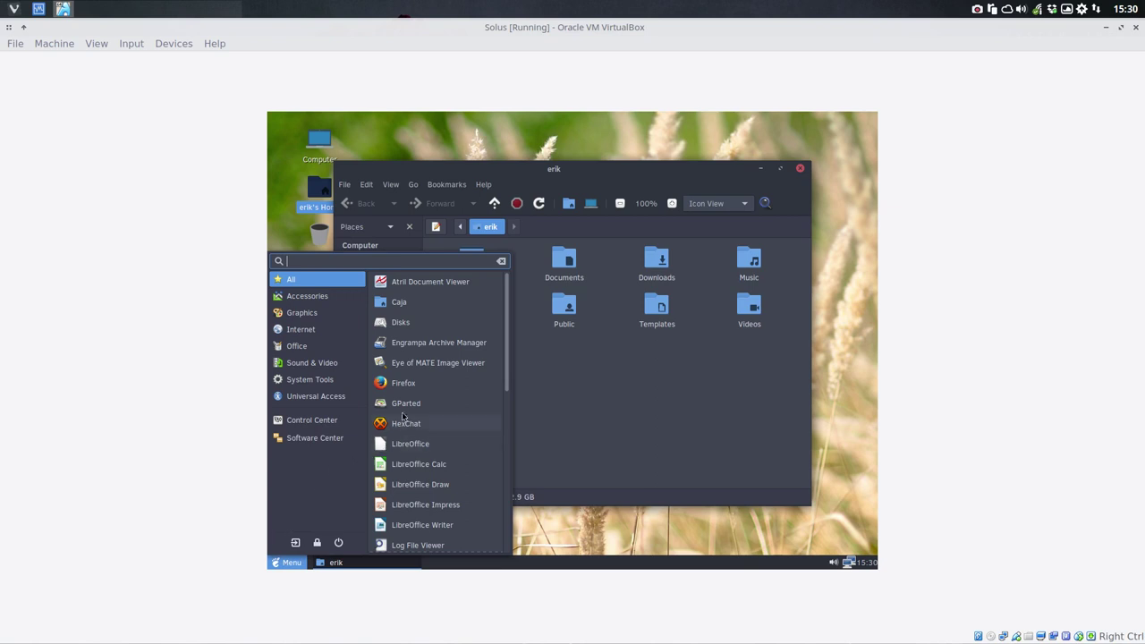
click(410, 385)
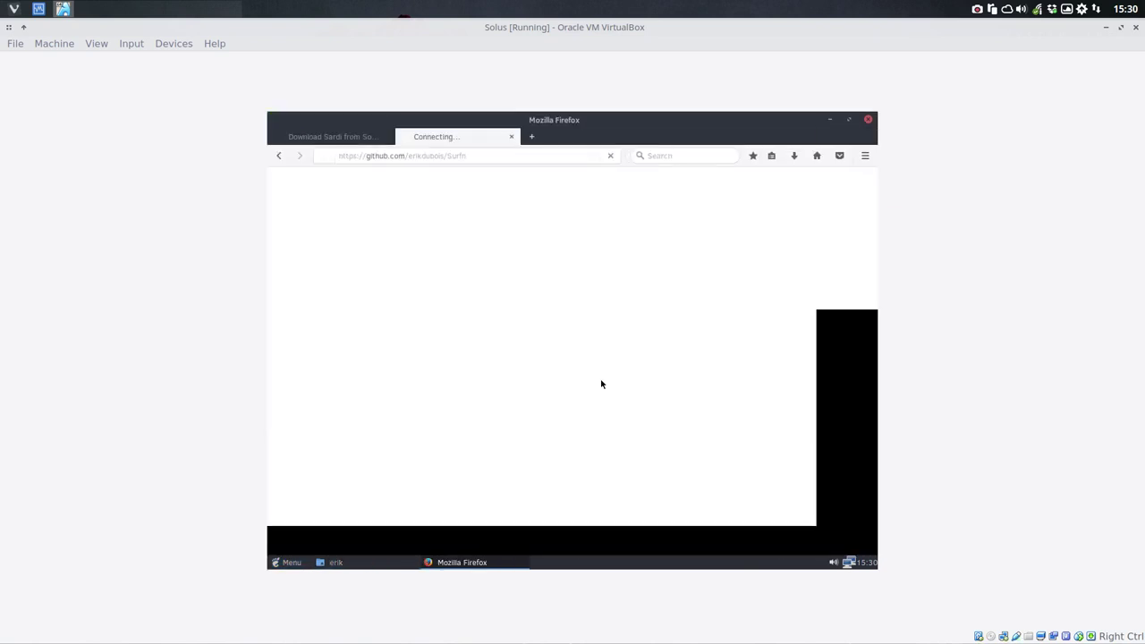
scroll(779, 393, down, 3)
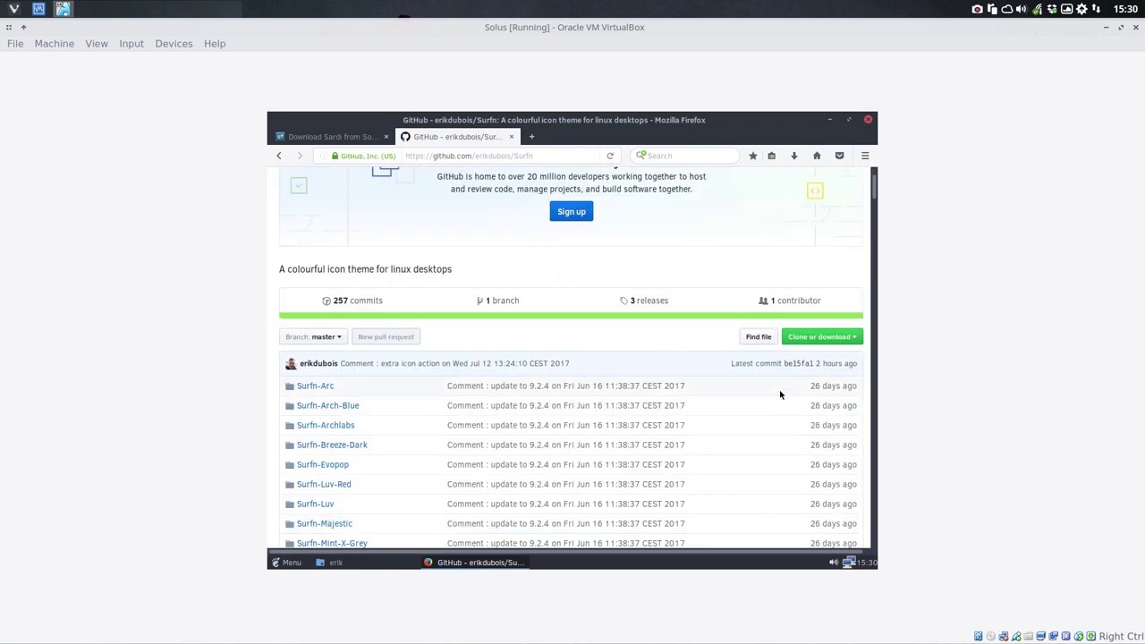
click(854, 339)
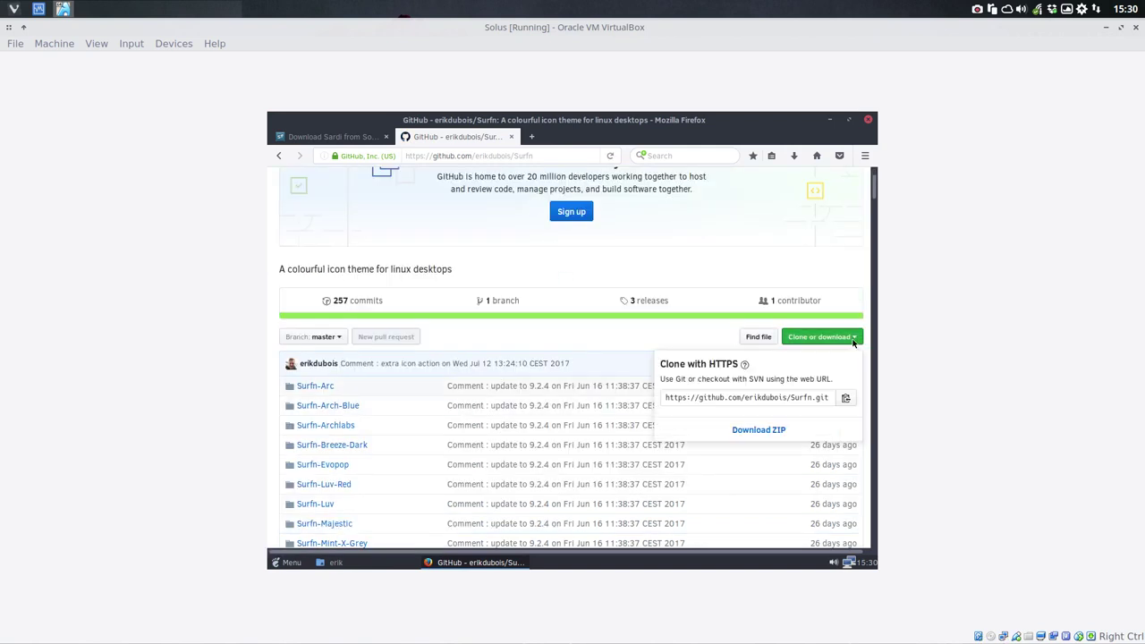
Step: Download the Surfn repository as a ZIP and open its containing folder from Firefox's downloads
click(780, 431)
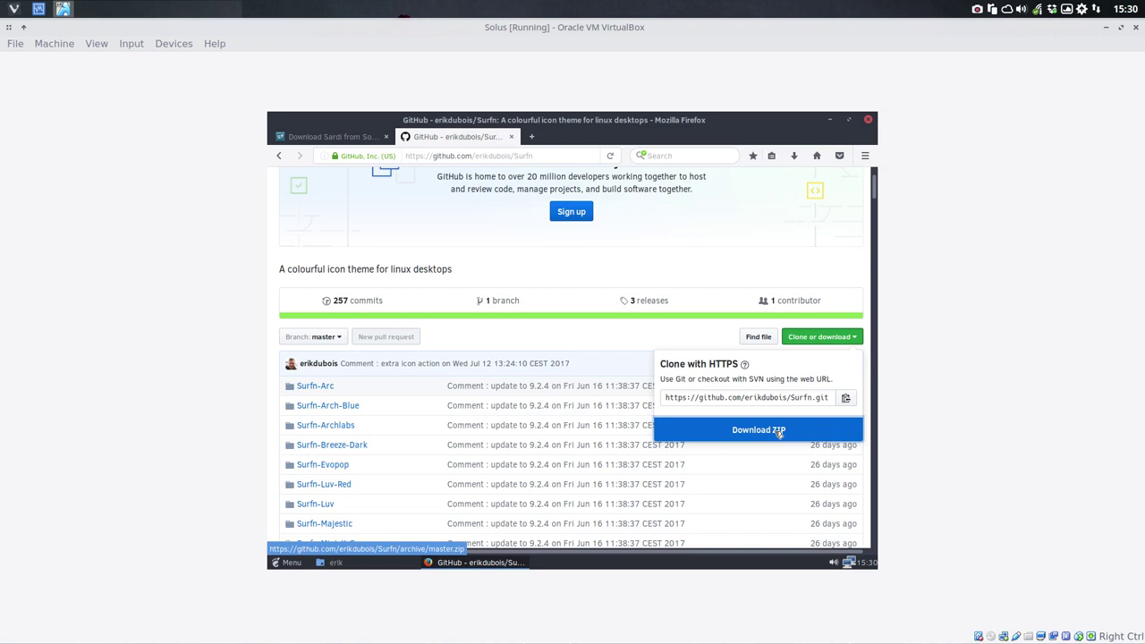
click(794, 156)
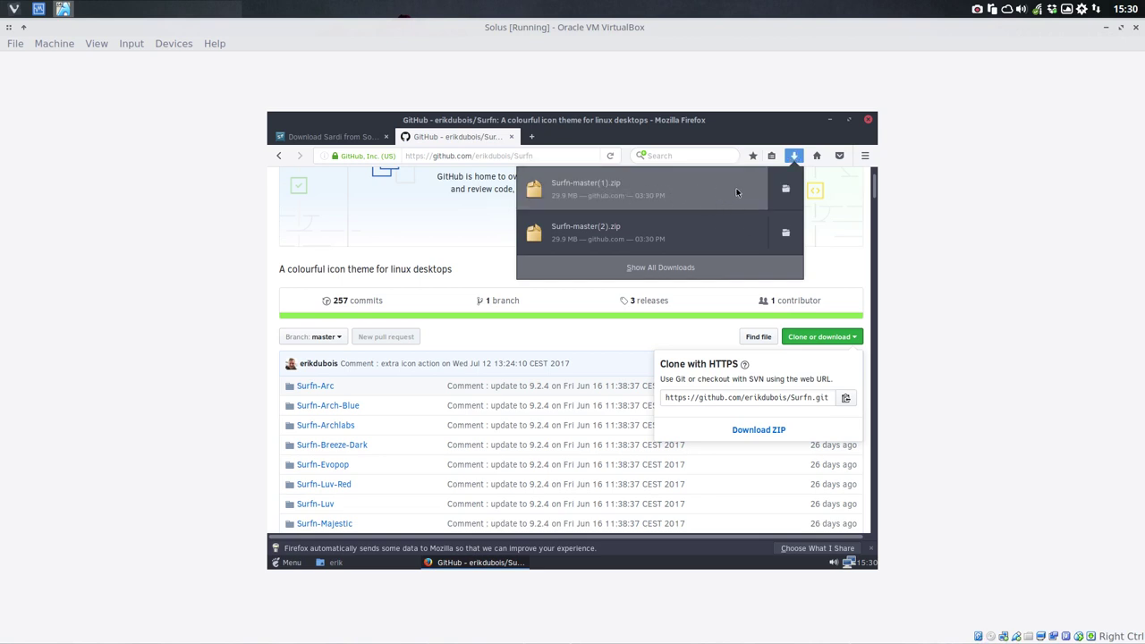
click(785, 195)
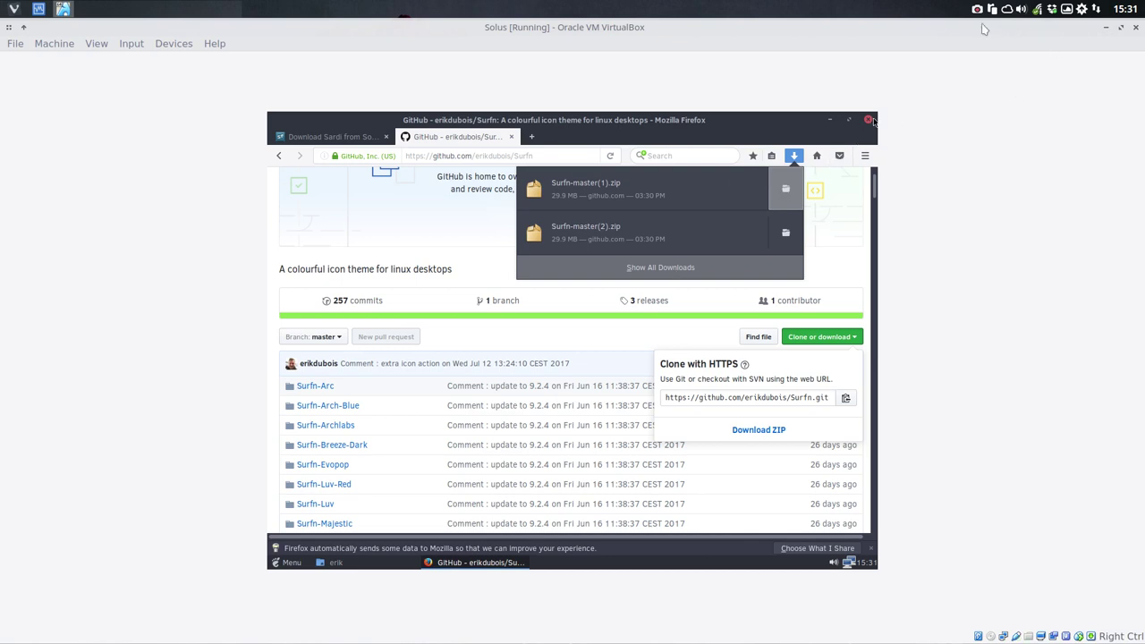
Step: Power off the Solus VM, start it again from VirtualBox Manager and log back in with the password
click(1135, 27)
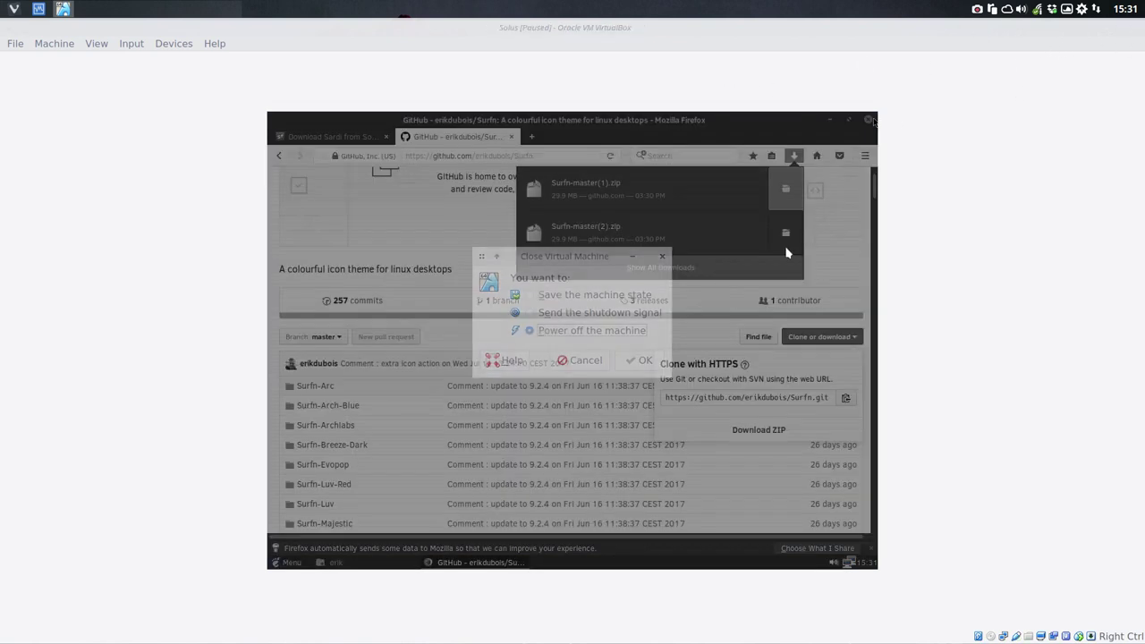
click(625, 361)
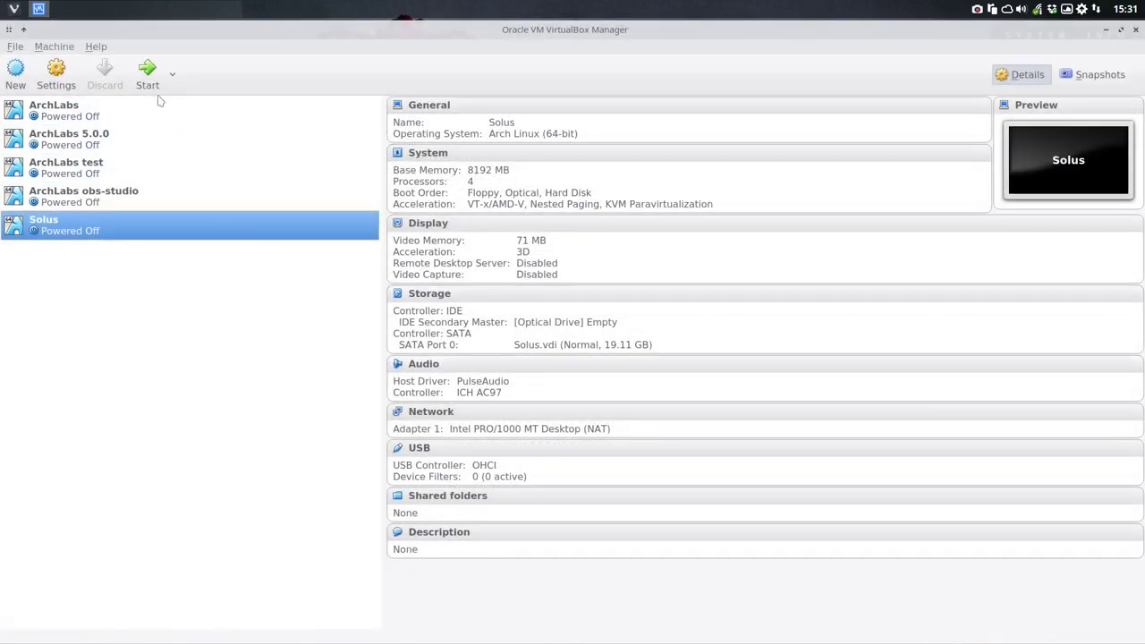
click(147, 72)
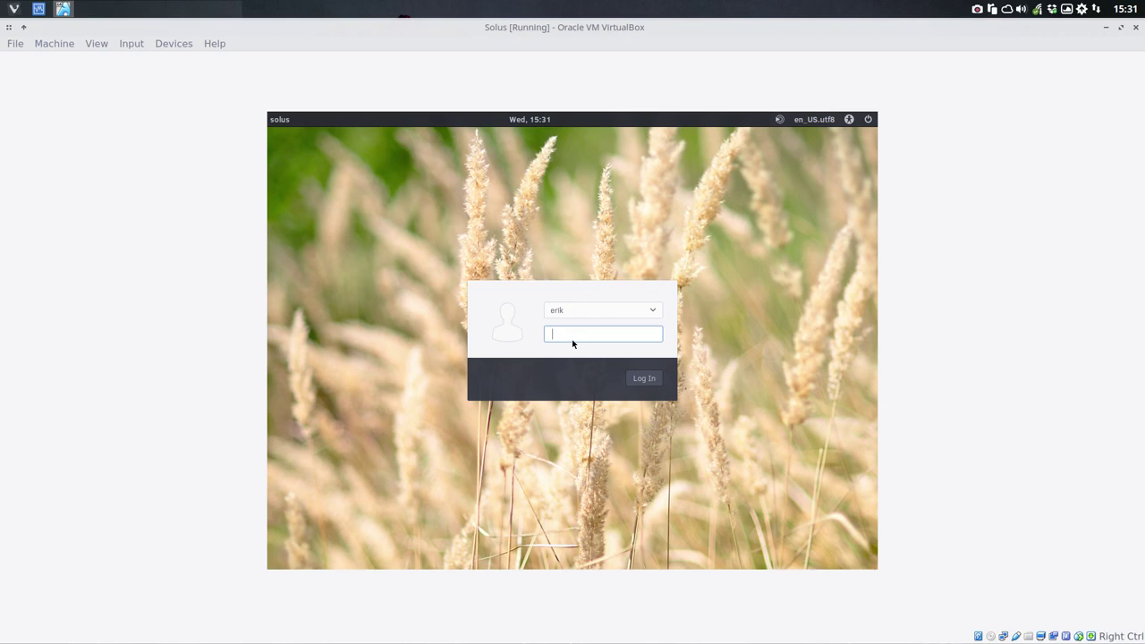
key(Return)
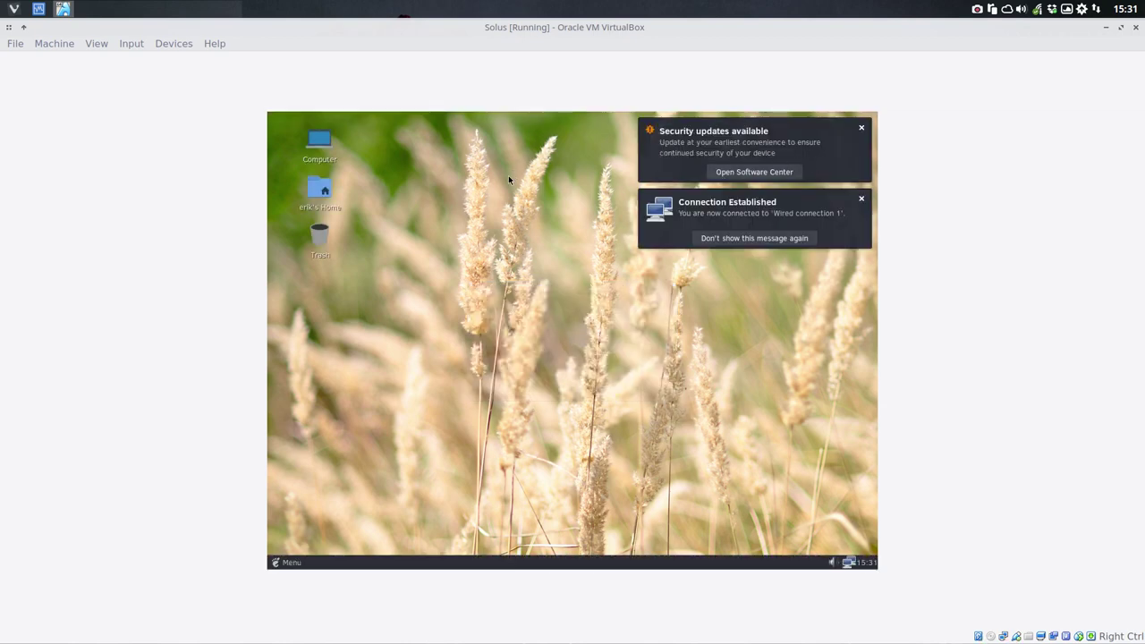
Step: Open the Downloads folder in Caja and switch it to list view
double_click(320, 188)
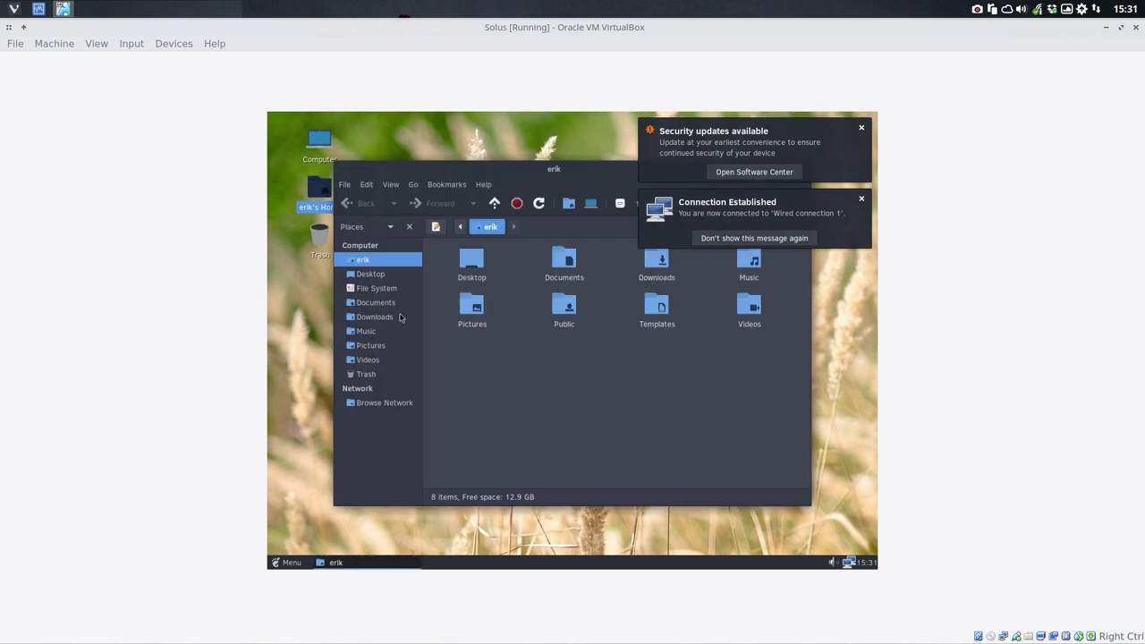
click(375, 317)
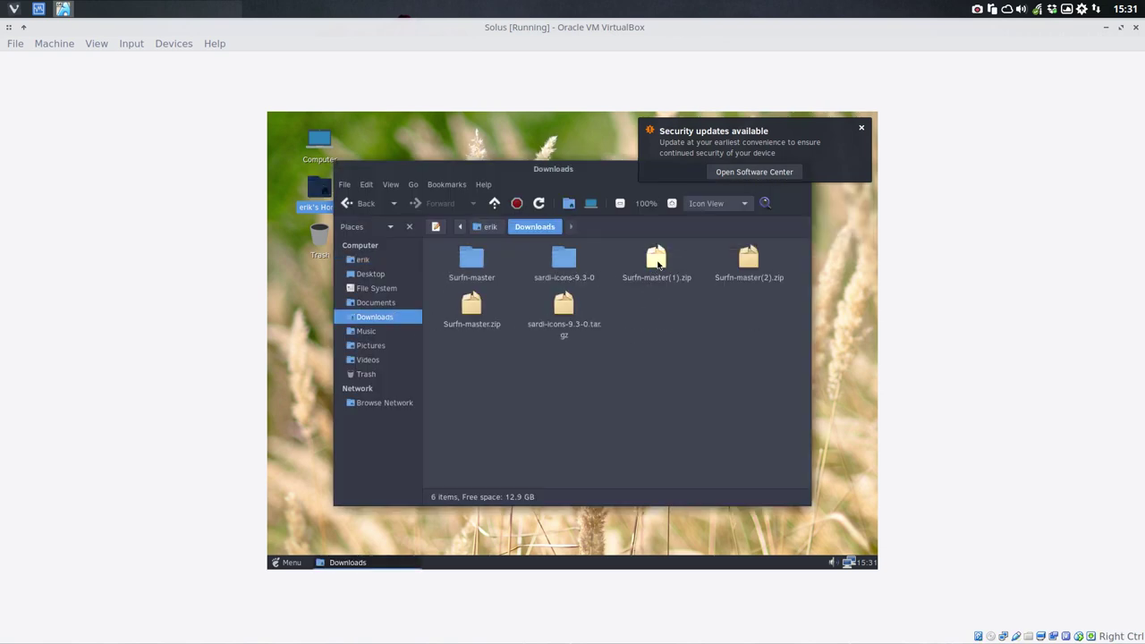
click(390, 185)
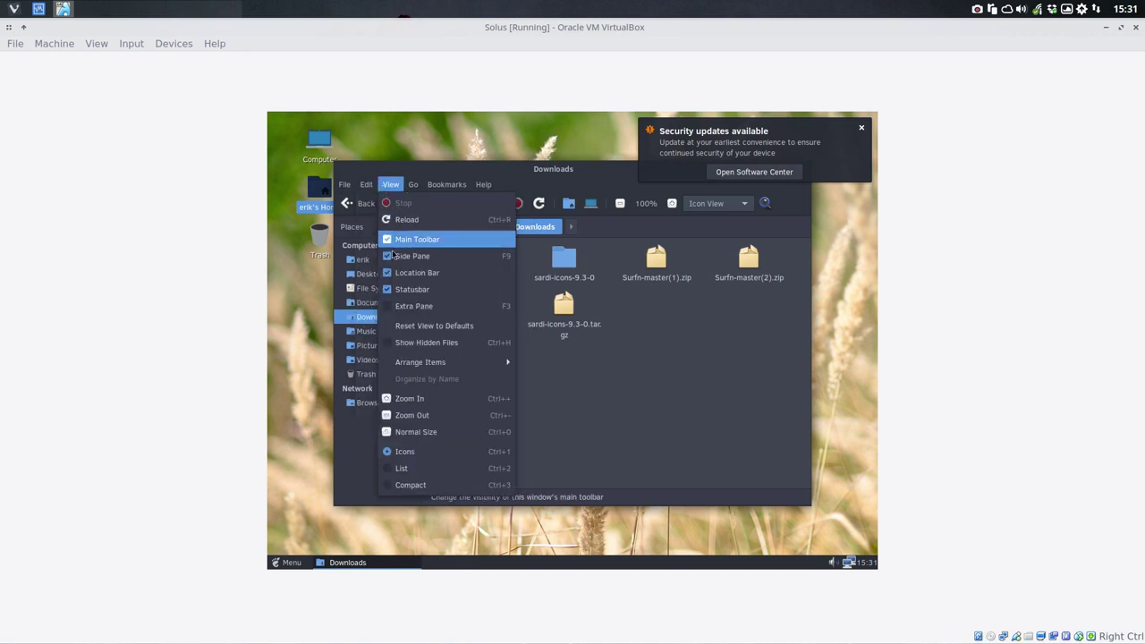
click(402, 469)
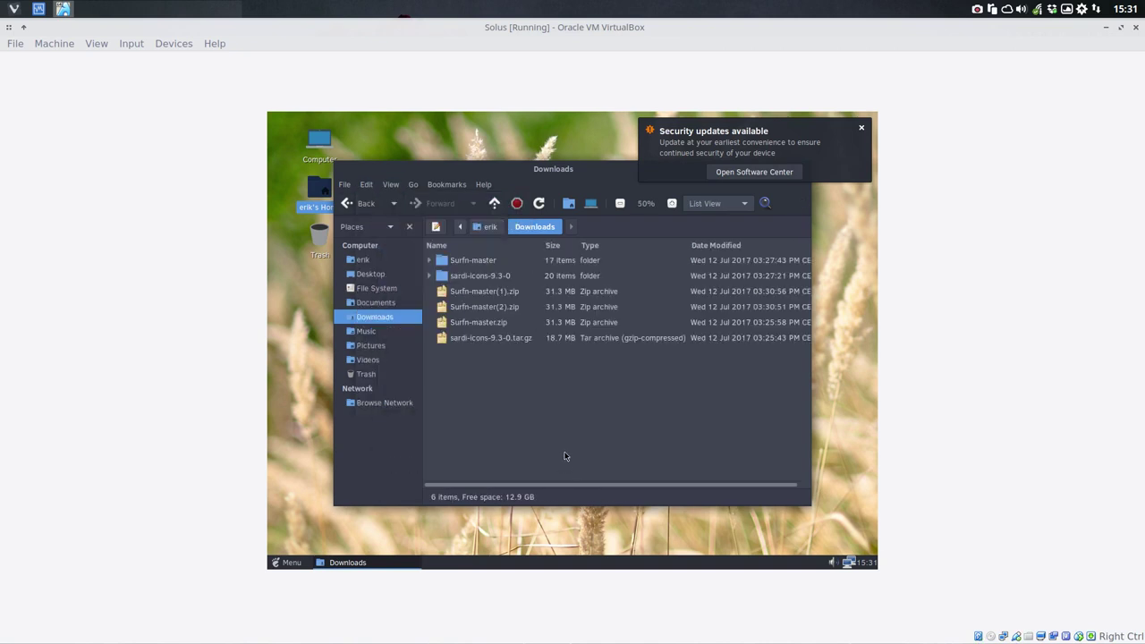
Step: Delete the old Surfn-master folder from Downloads
click(558, 323)
click(562, 309)
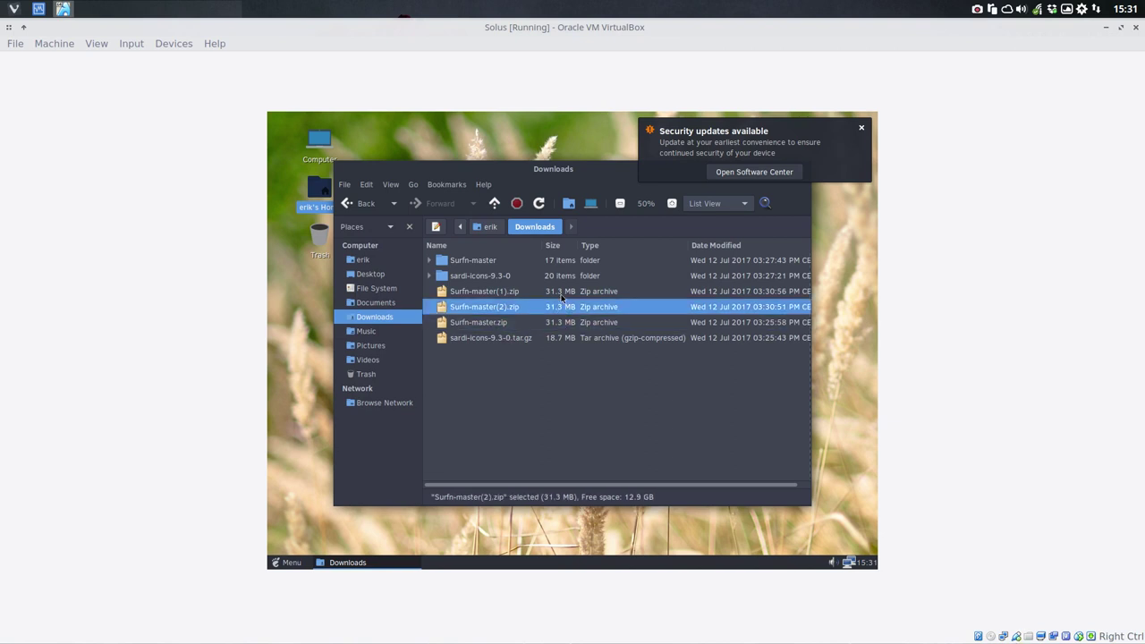
click(561, 293)
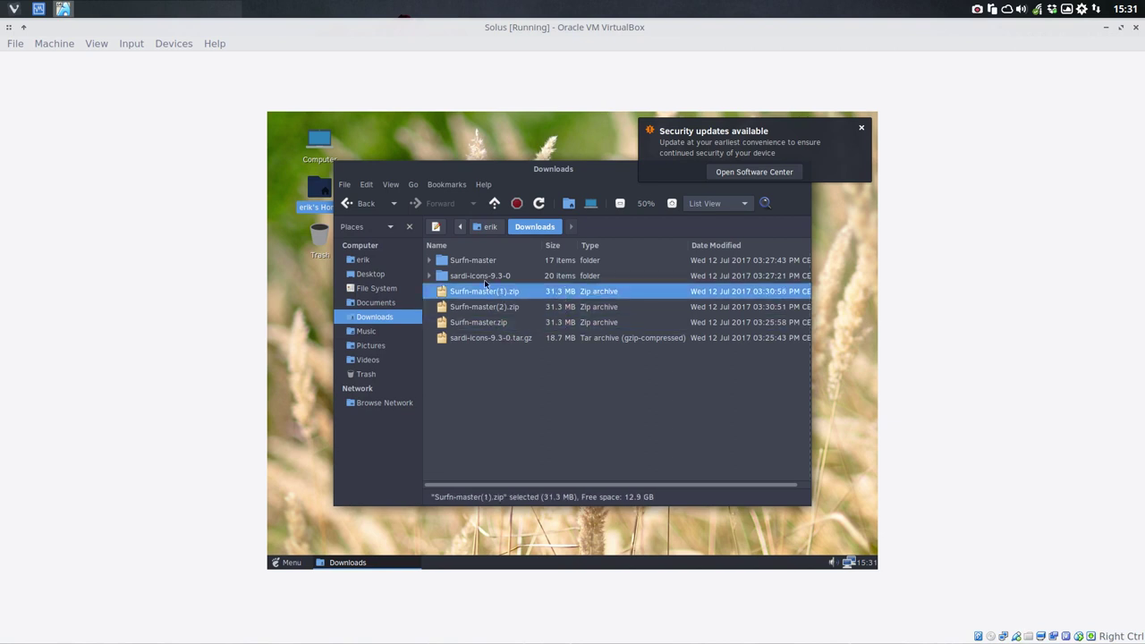
click(482, 263)
key(Delete)
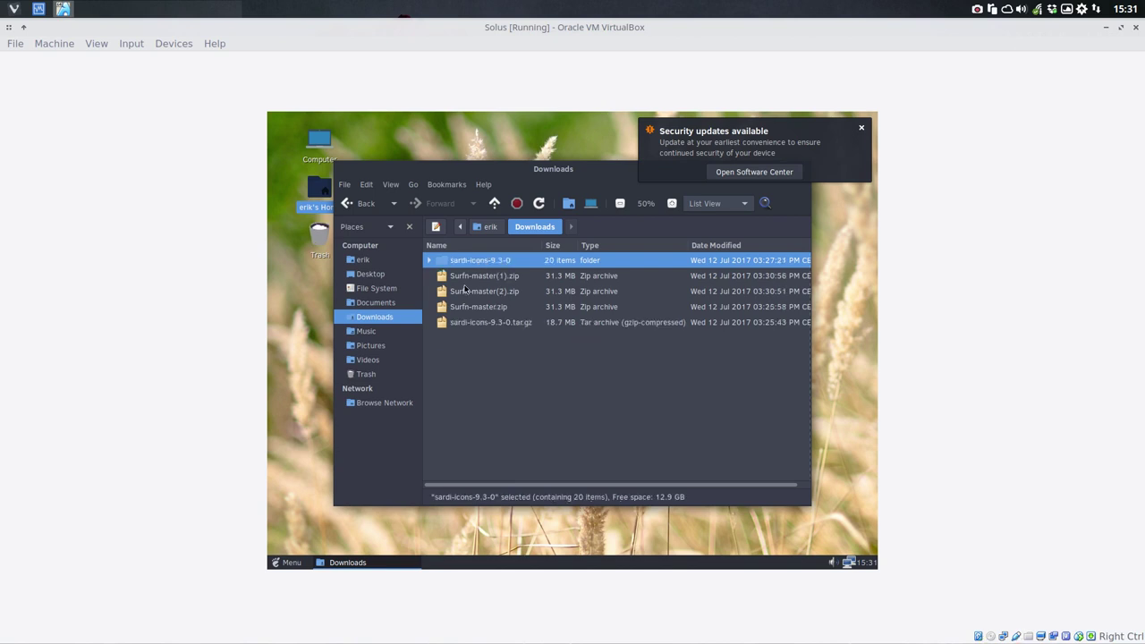
Step: Extract Surfn-master(1).zip here, then delete all four downloaded archives including sardi-icons-9.3-0.tar.gz
click(482, 288)
click(492, 280)
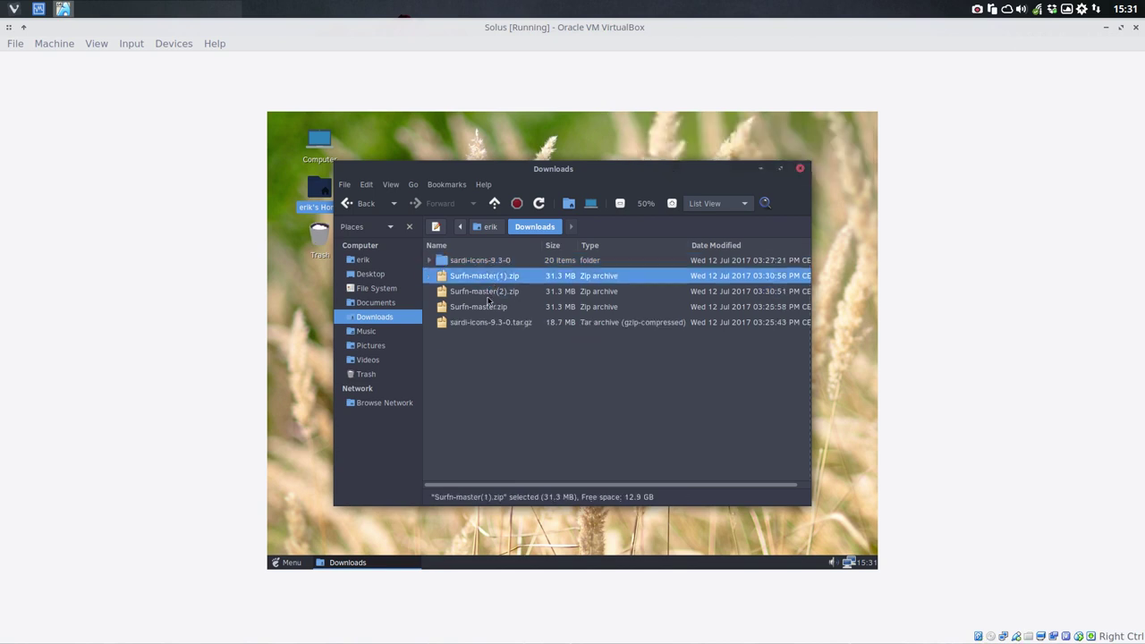
right_click(502, 278)
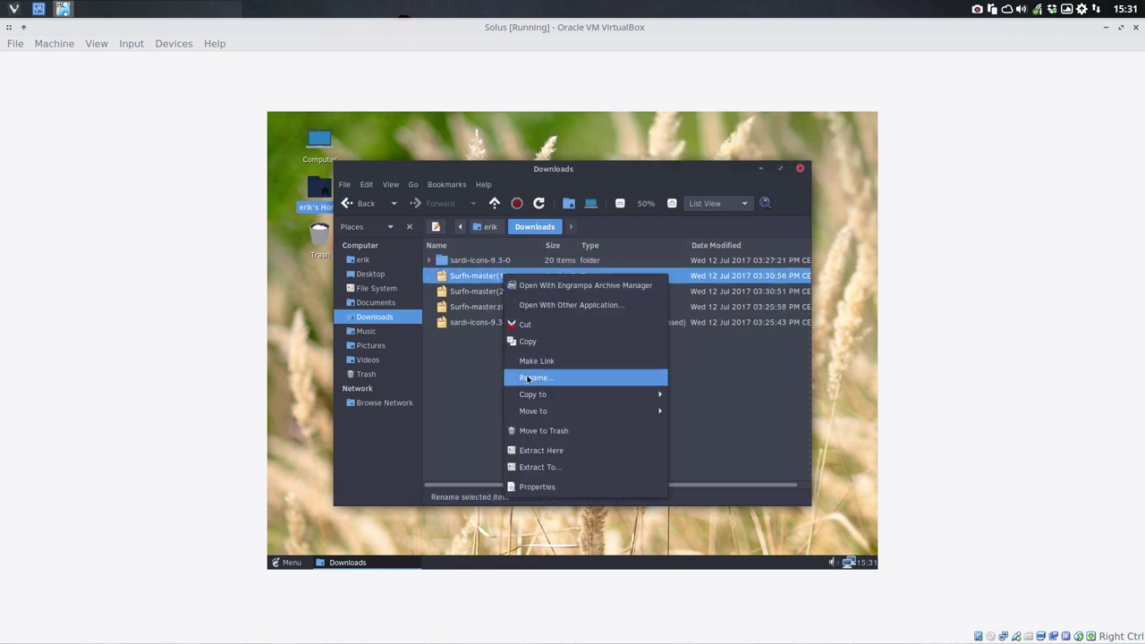
click(543, 450)
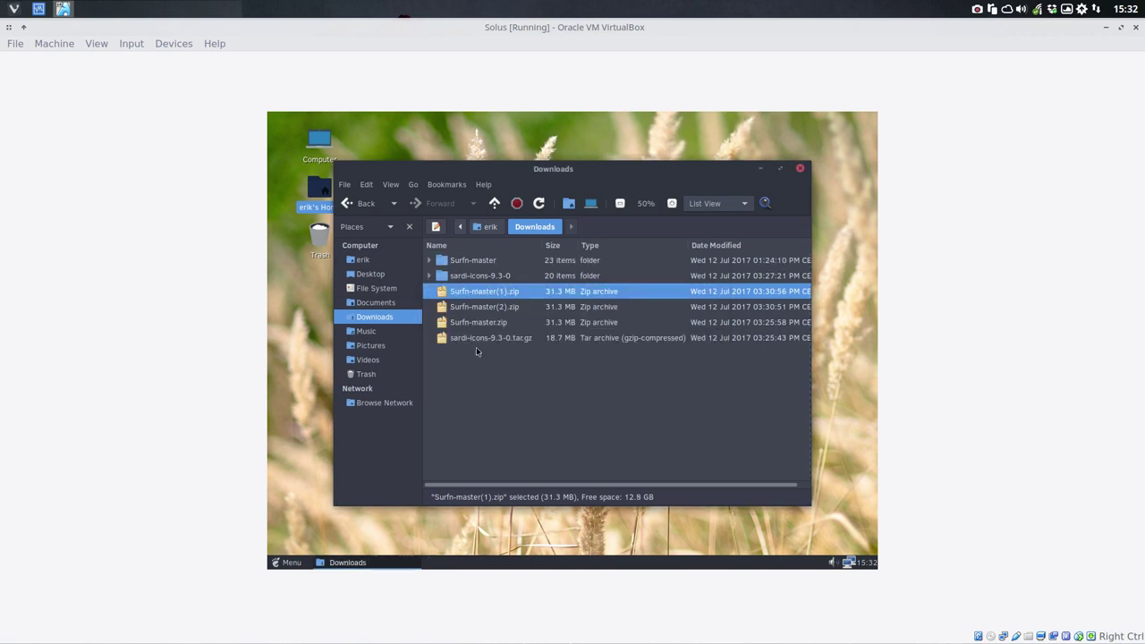
click(485, 334)
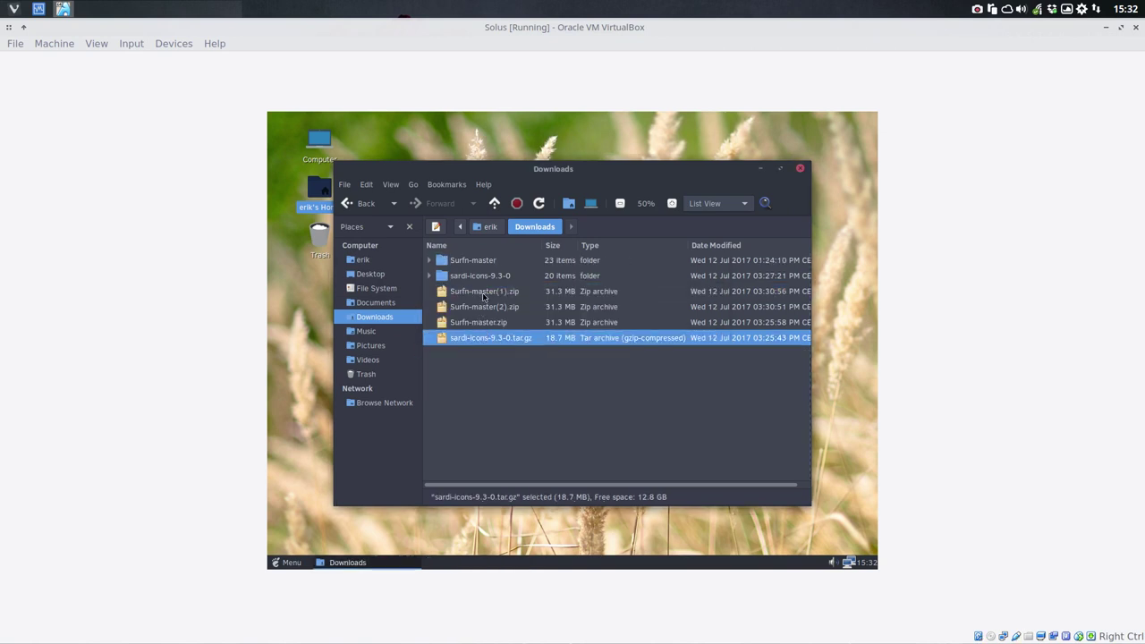
shift+click(483, 293)
key(Delete)
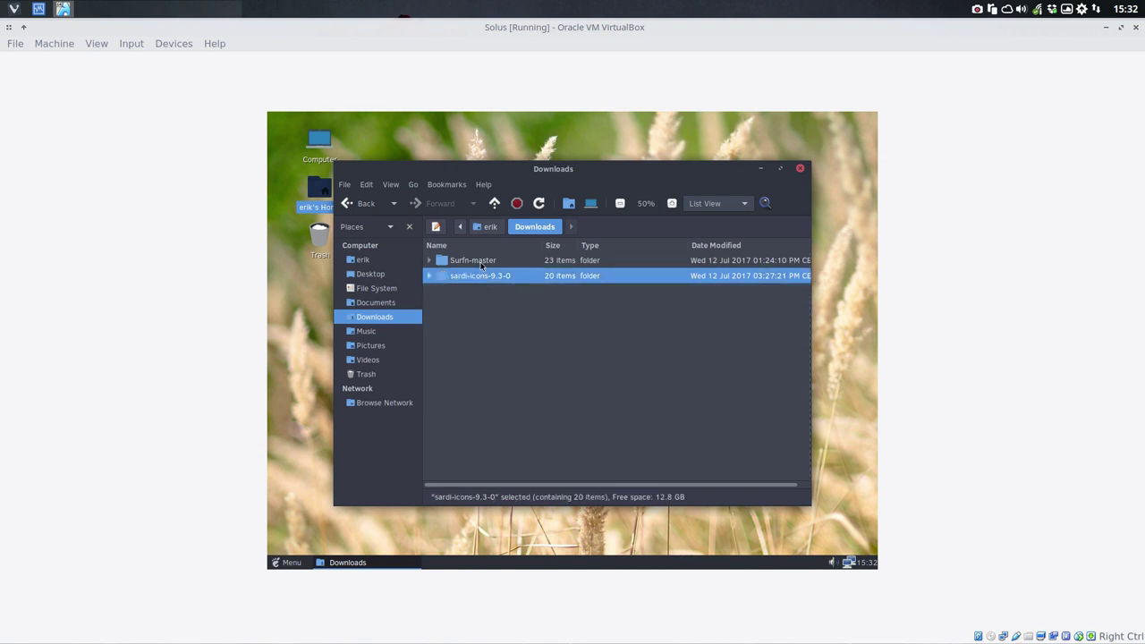
Step: Copy all Surfn-master contents into the hidden ~/.icons folder, merging every conflicting Surfn folder
click(481, 262)
double_click(480, 262)
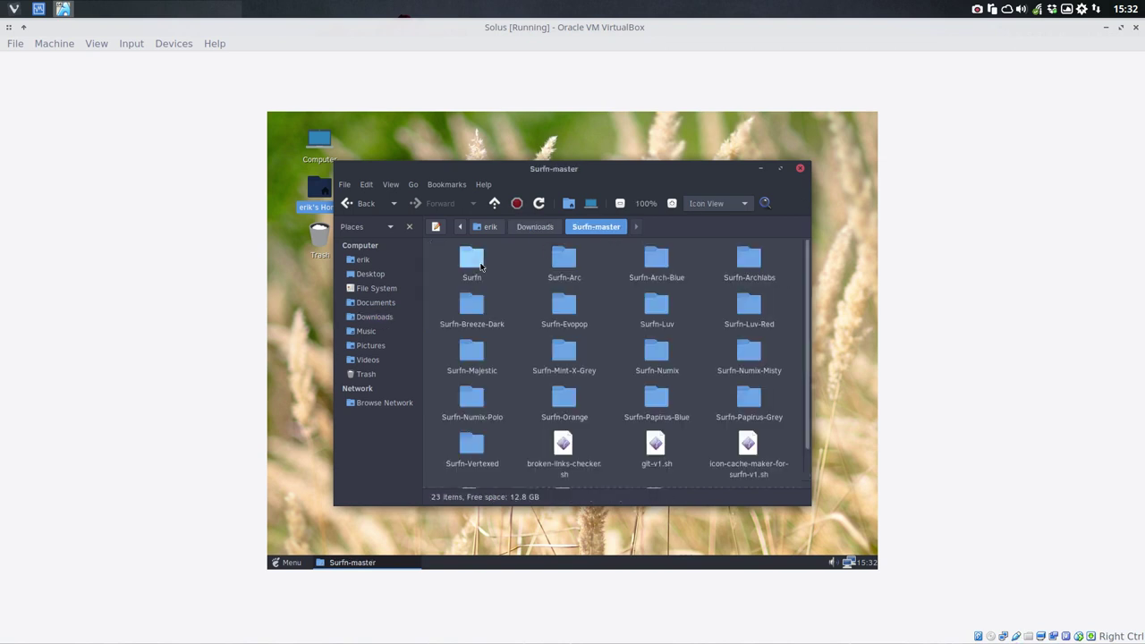
key(ctrl+a)
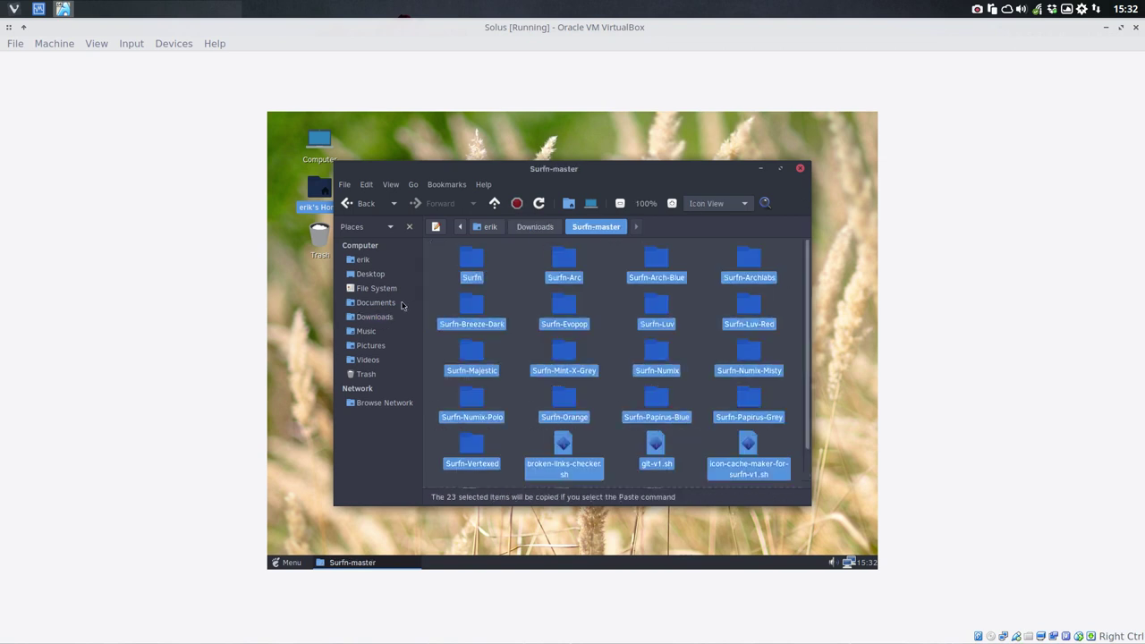
click(363, 260)
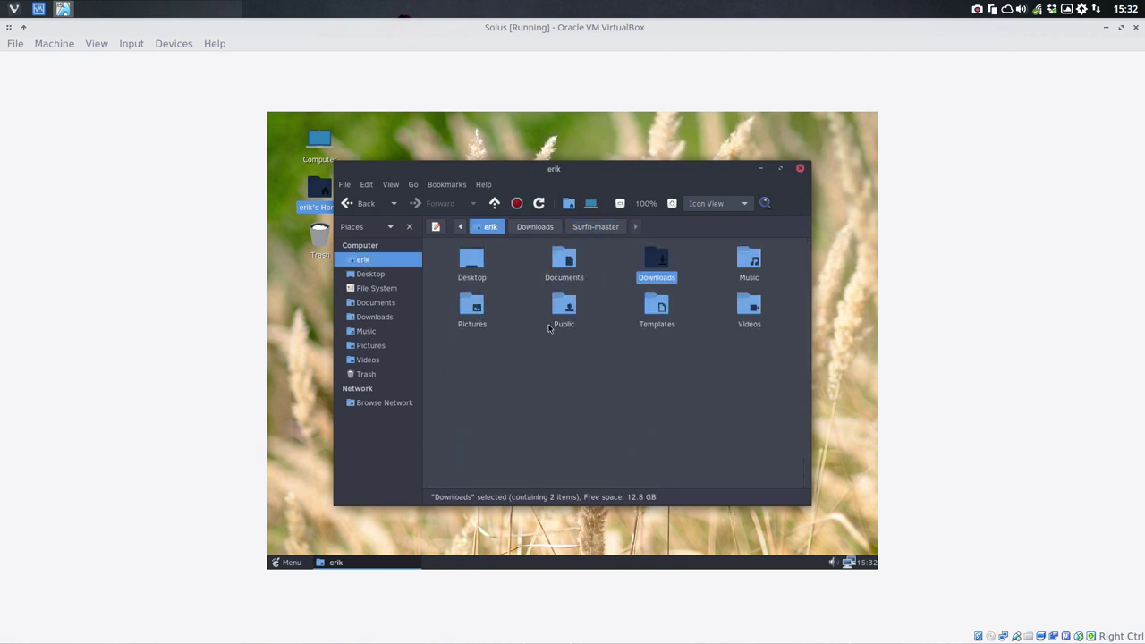
key(ctrl+h)
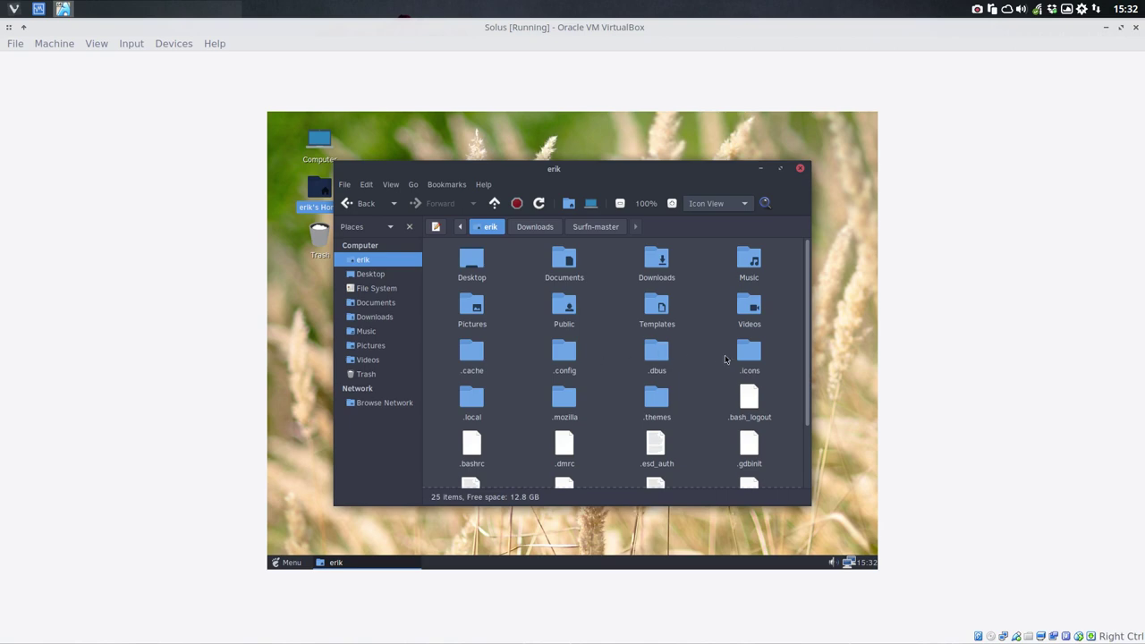
double_click(749, 351)
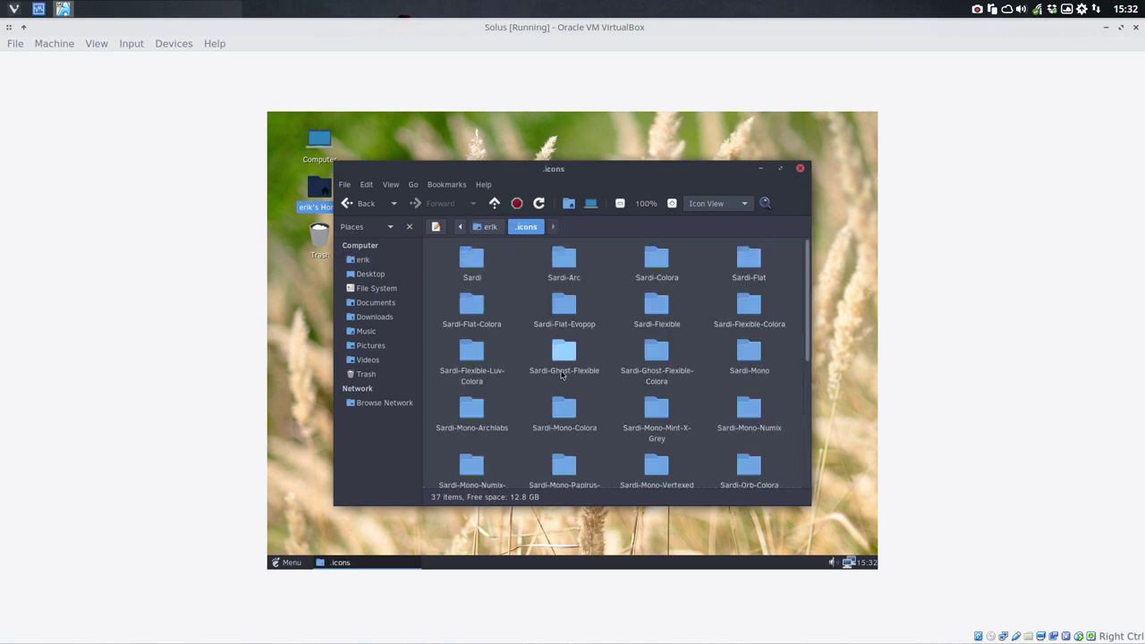
key(ctrl+v)
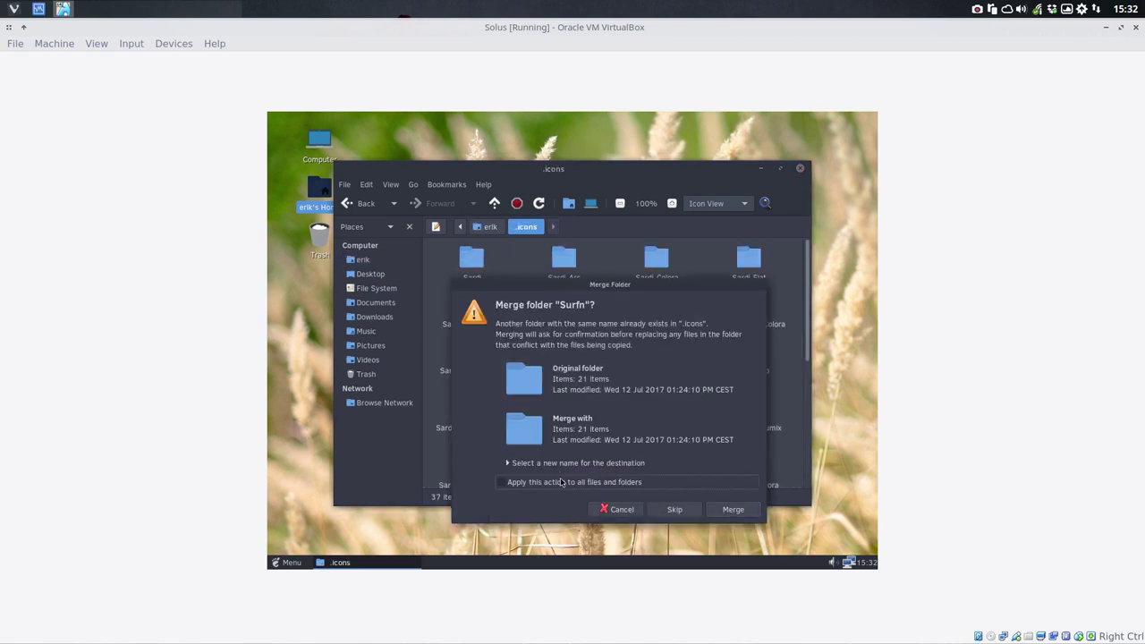
click(718, 512)
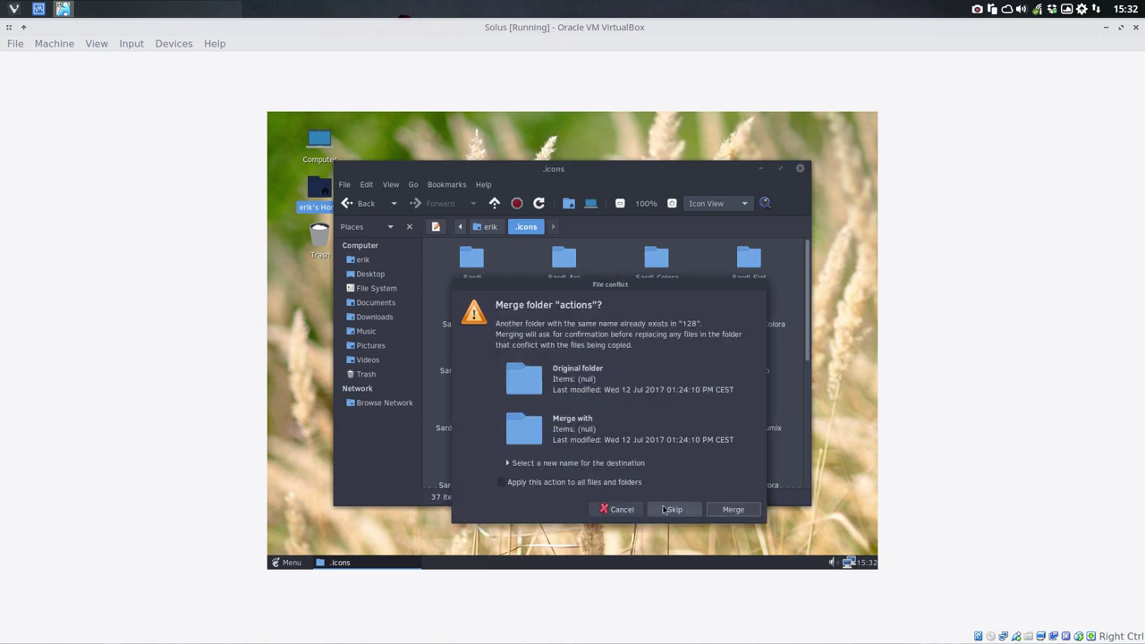
click(583, 483)
click(729, 509)
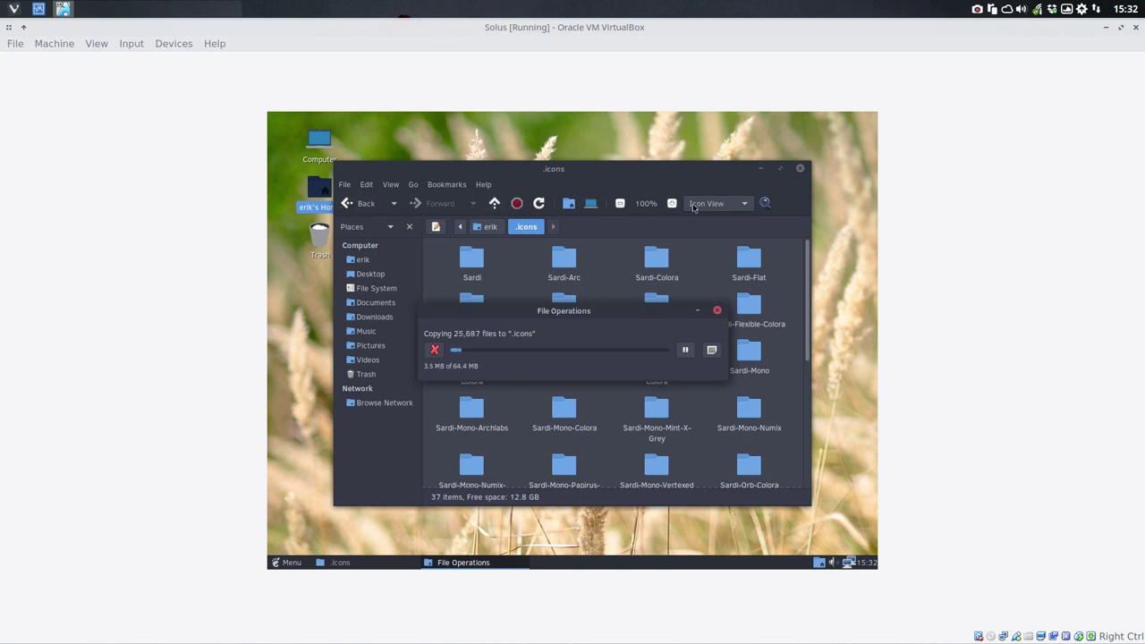
Step: Rearrange the .icons and copy-progress windows on the desktop while the copy runs
click(282, 567)
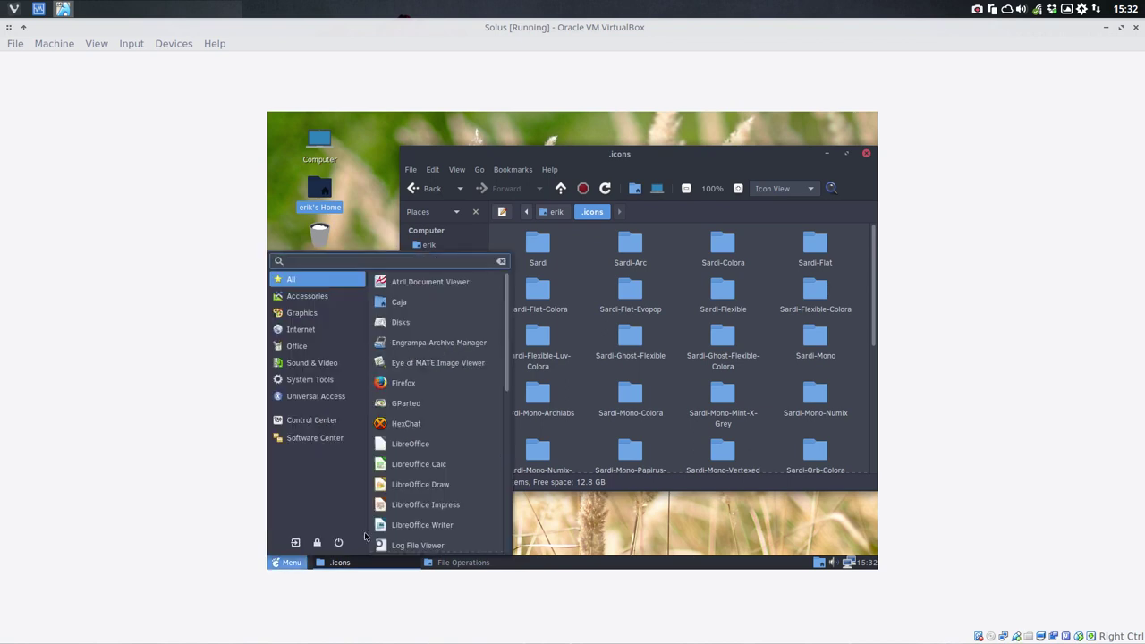
click(574, 158)
drag(574, 158, 586, 346)
drag(559, 309, 547, 137)
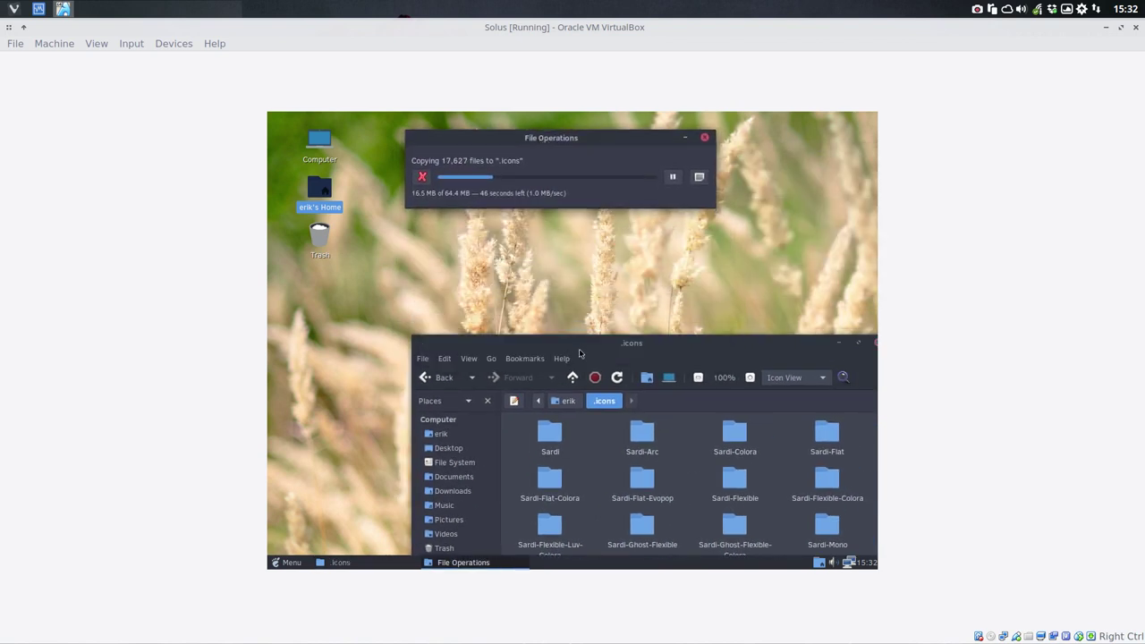
drag(579, 351, 553, 197)
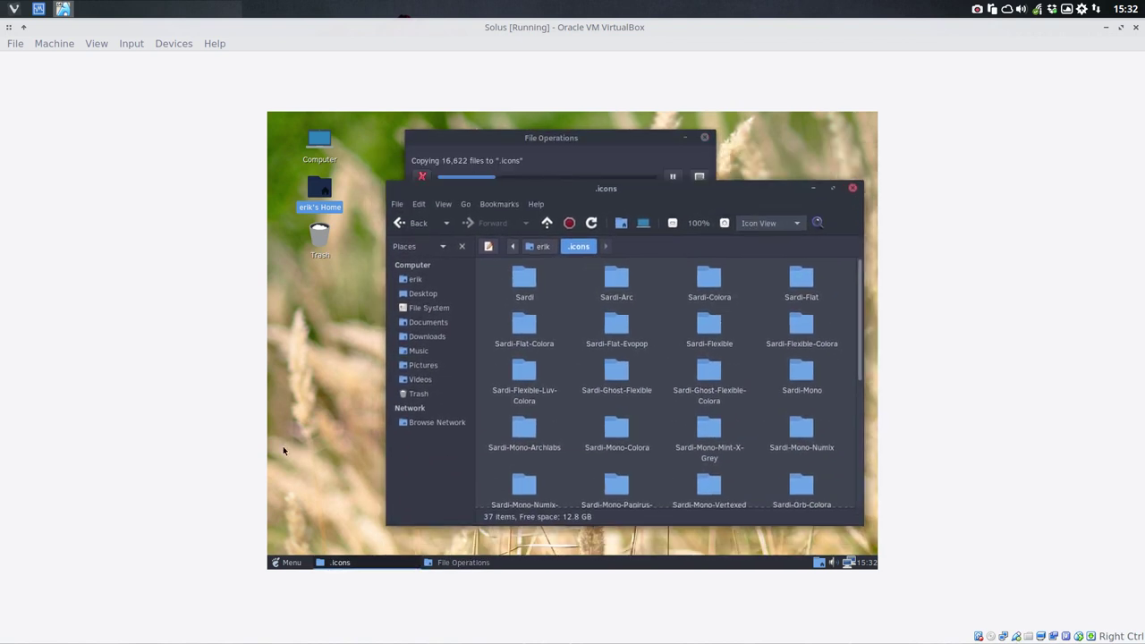
click(277, 562)
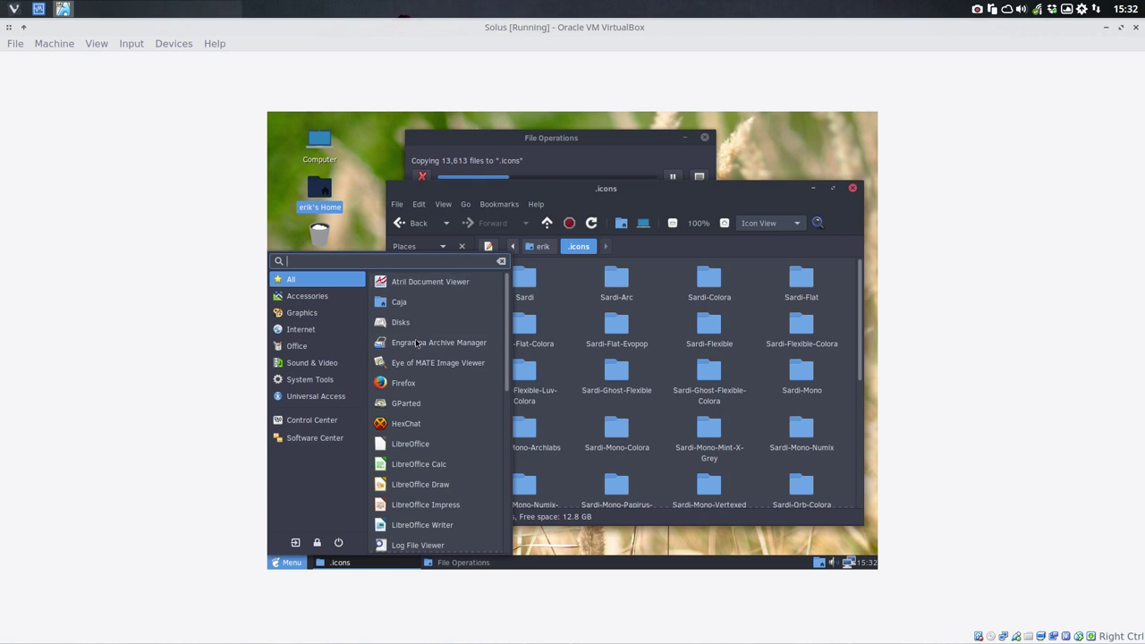
click(562, 162)
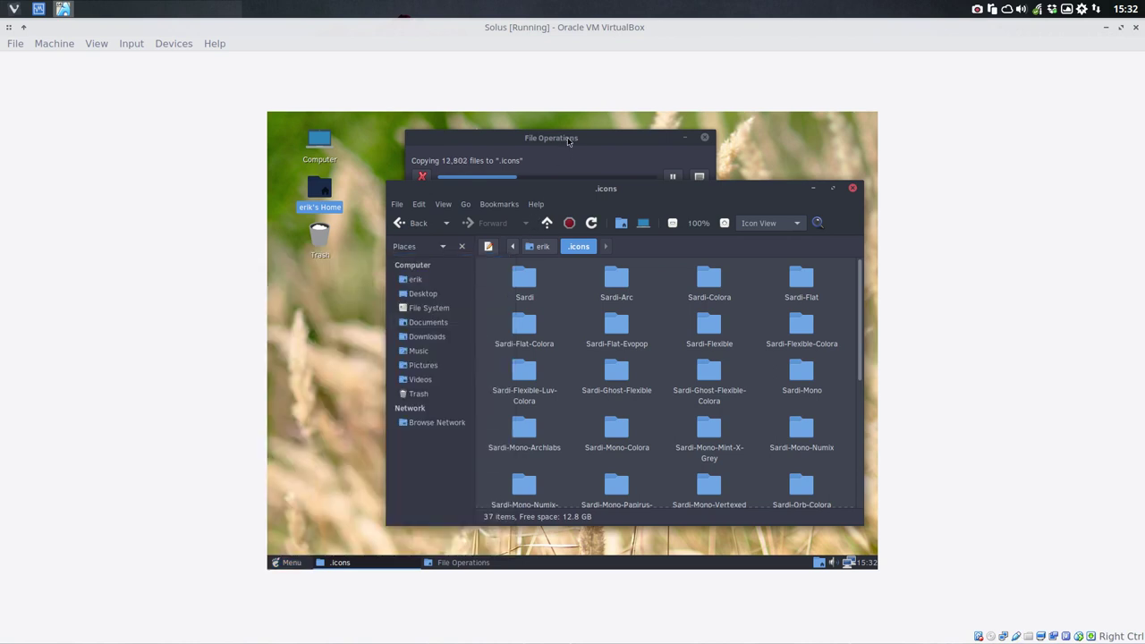
drag(743, 192, 711, 223)
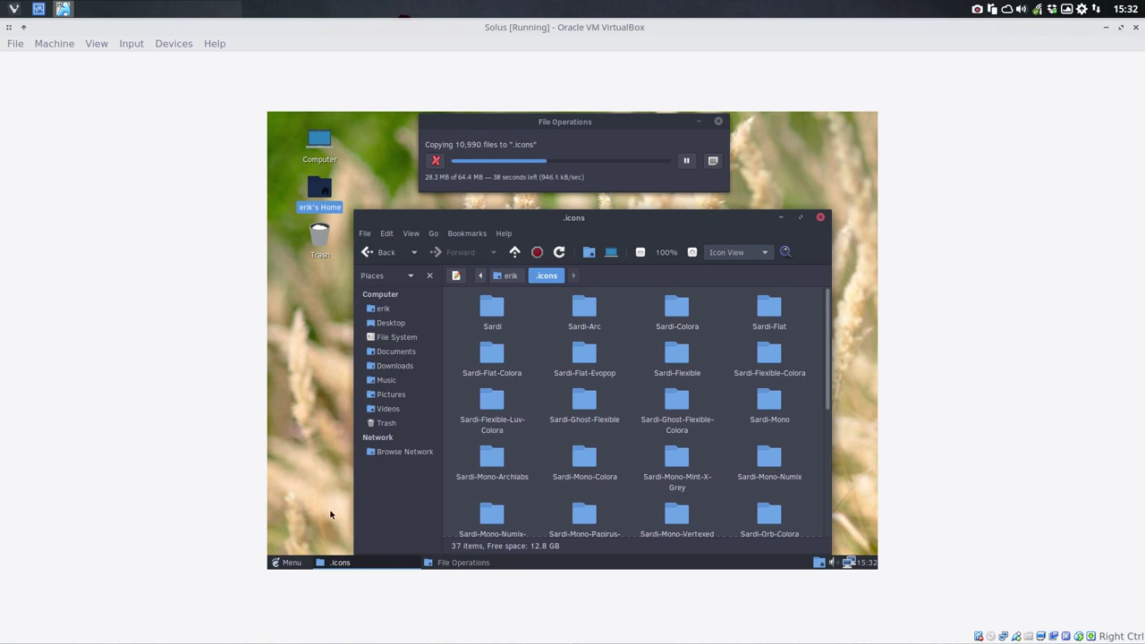
Step: Browse the System Tools, Sound & Video, Office, Internet and Graphics menu categories, then reopen the menu on All
click(286, 562)
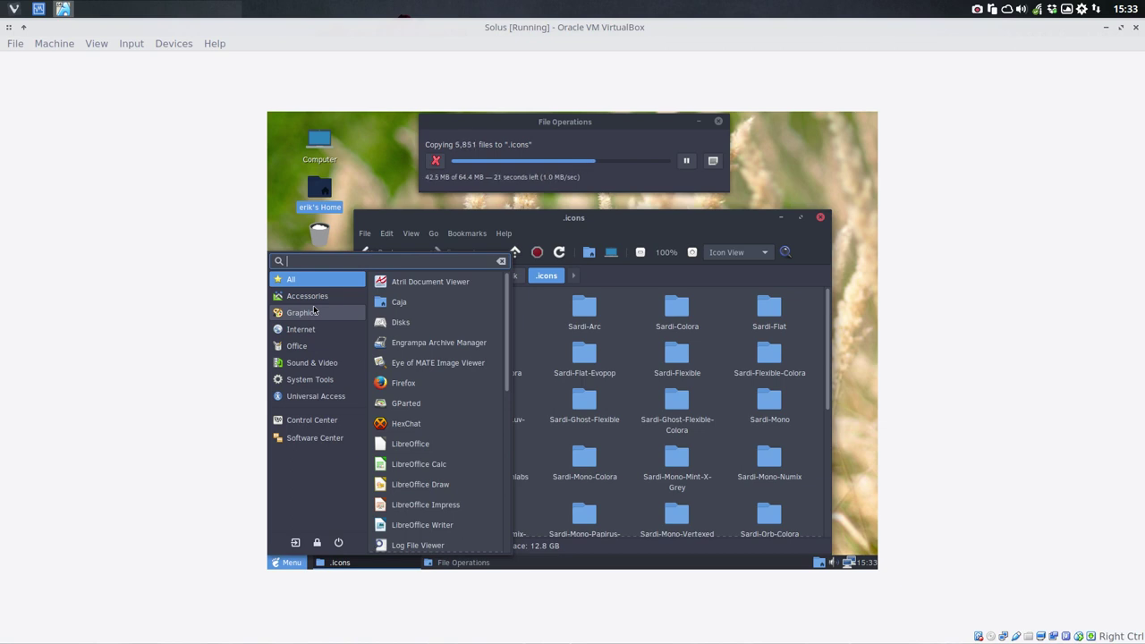
click(641, 225)
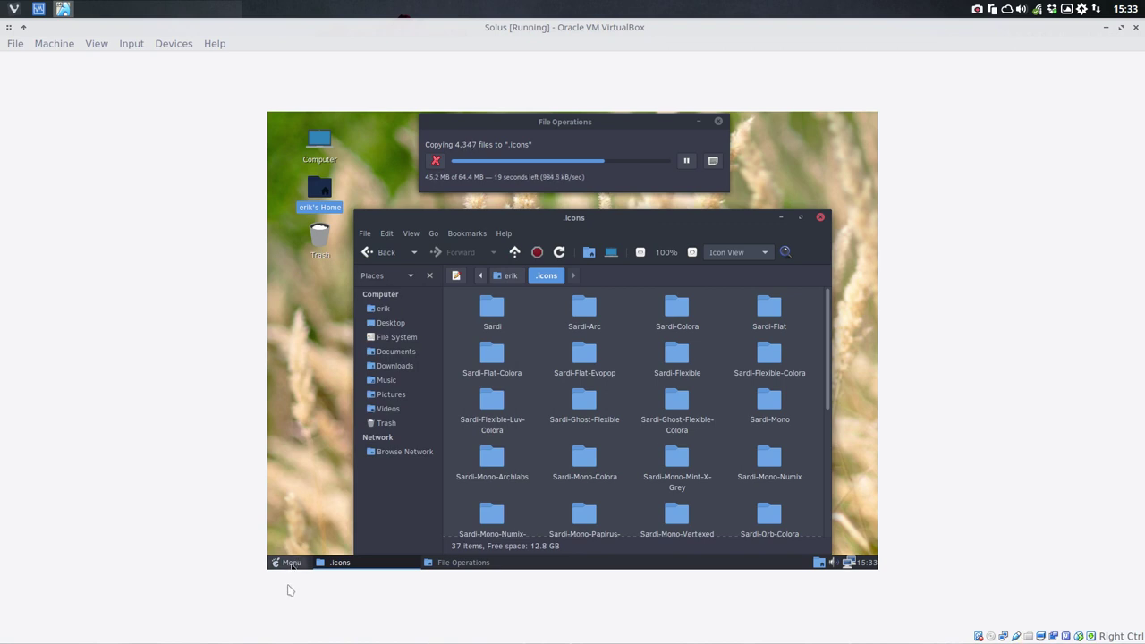
click(291, 561)
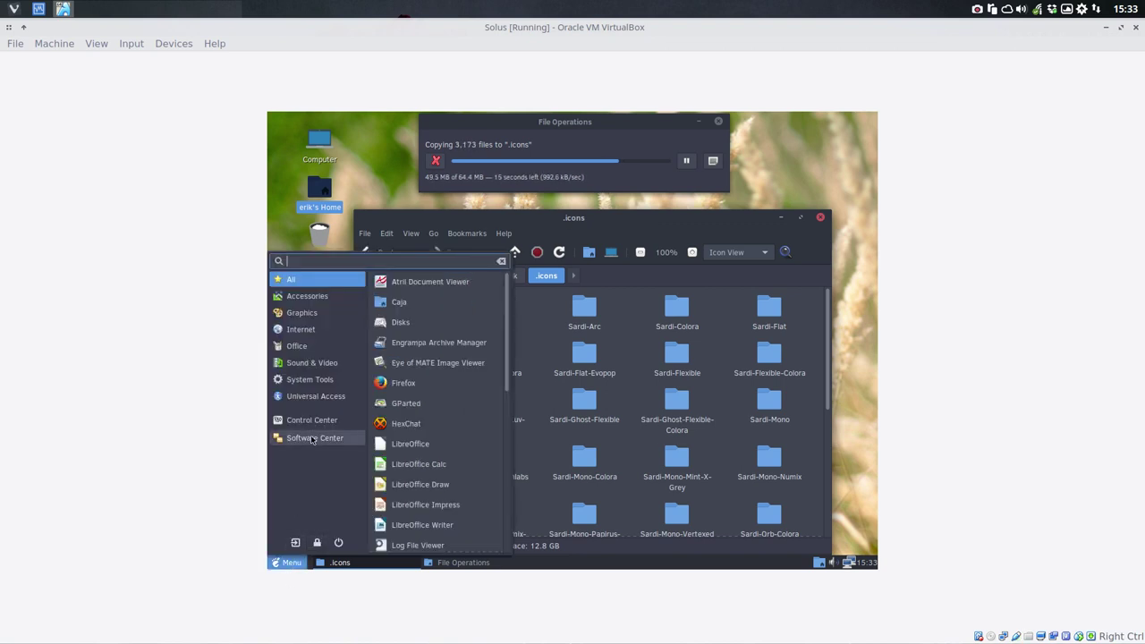
click(313, 383)
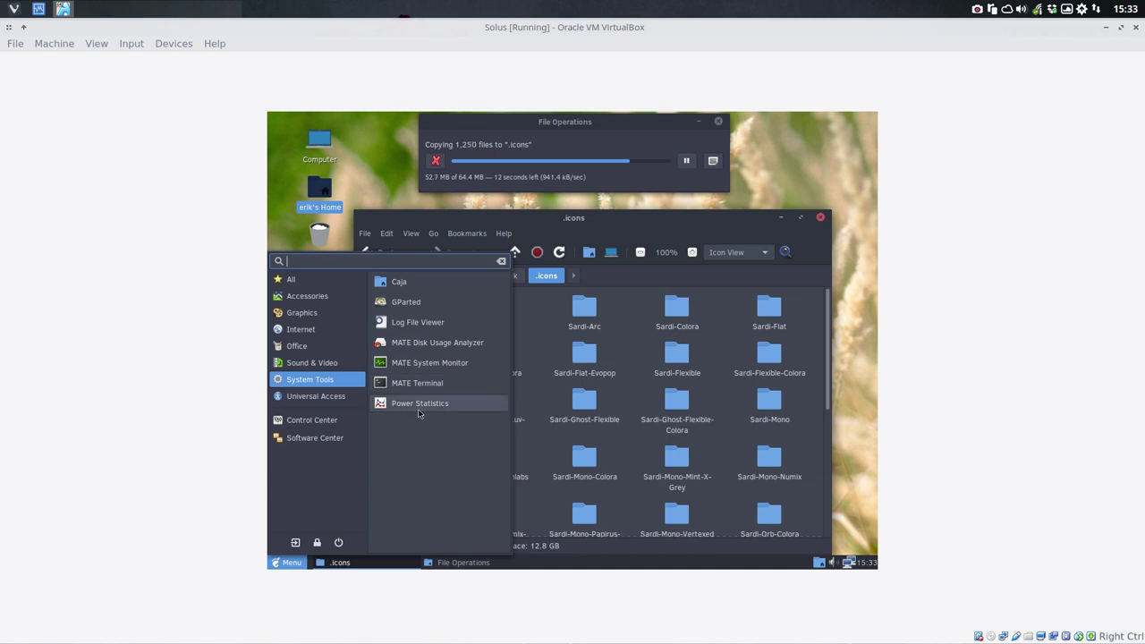
click(331, 367)
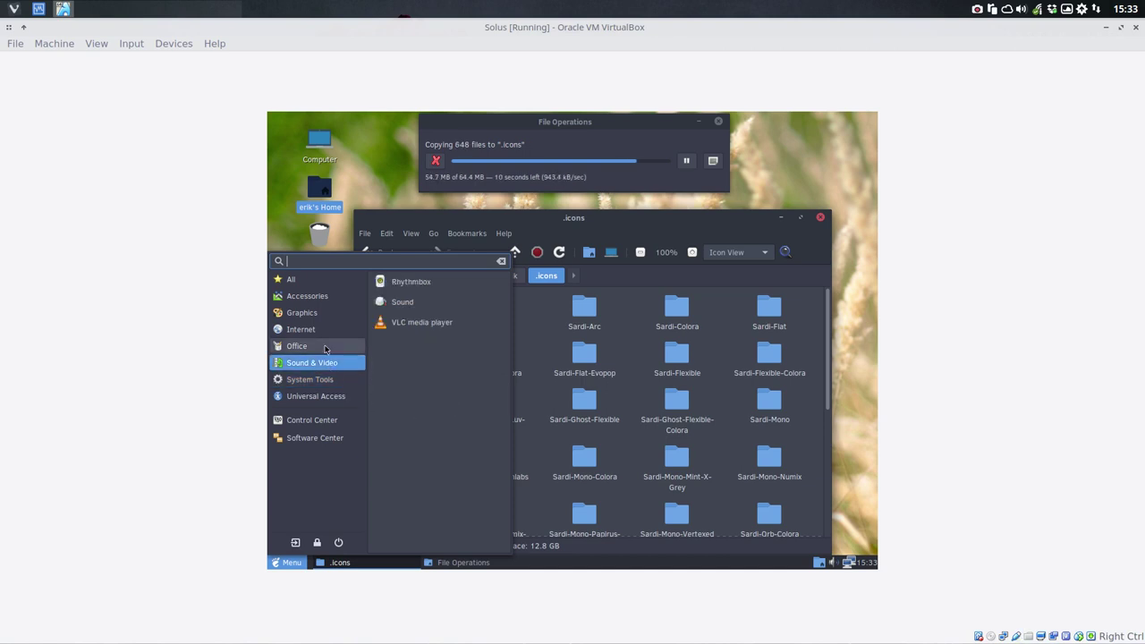
click(325, 345)
click(319, 330)
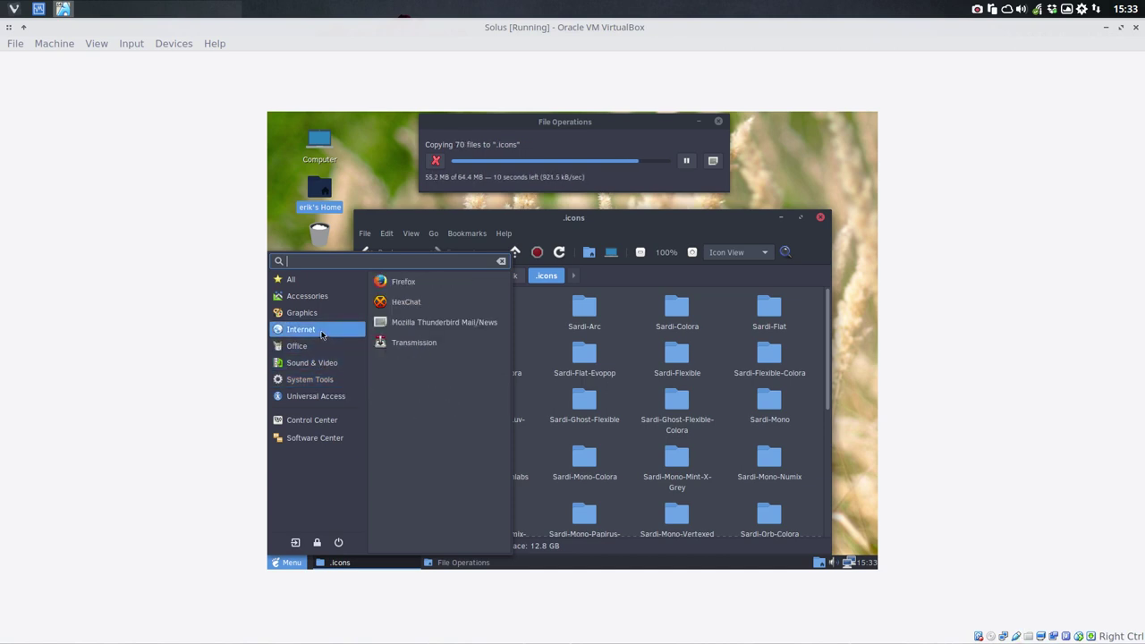
click(311, 314)
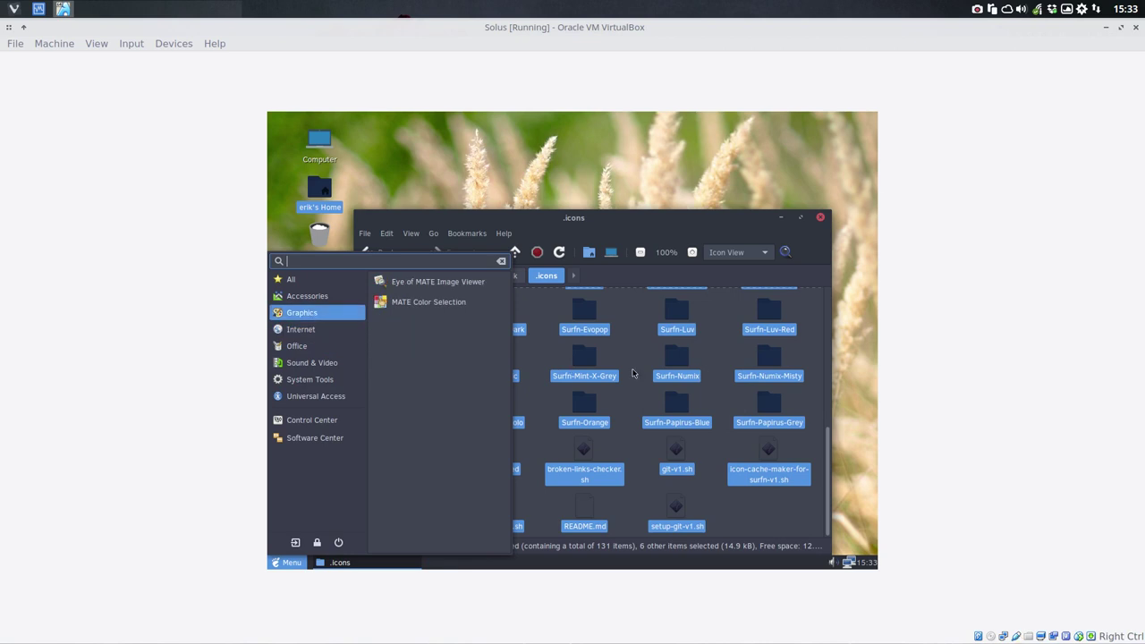
click(632, 373)
click(289, 563)
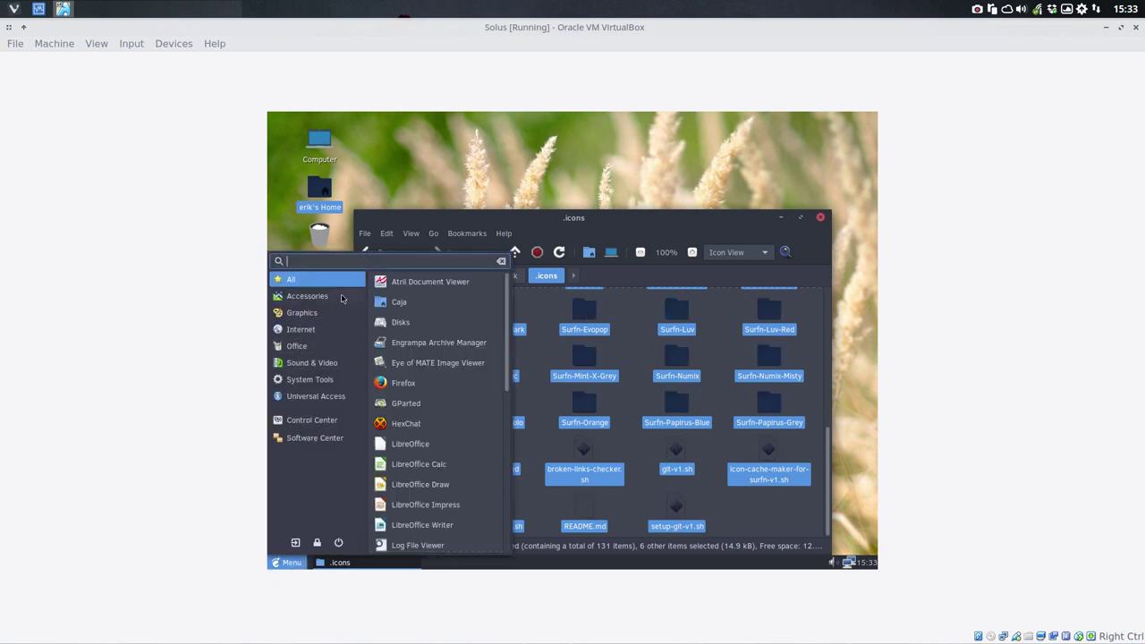
Step: Go to Control Center > Appearance > Customize and its Icons tab
click(349, 420)
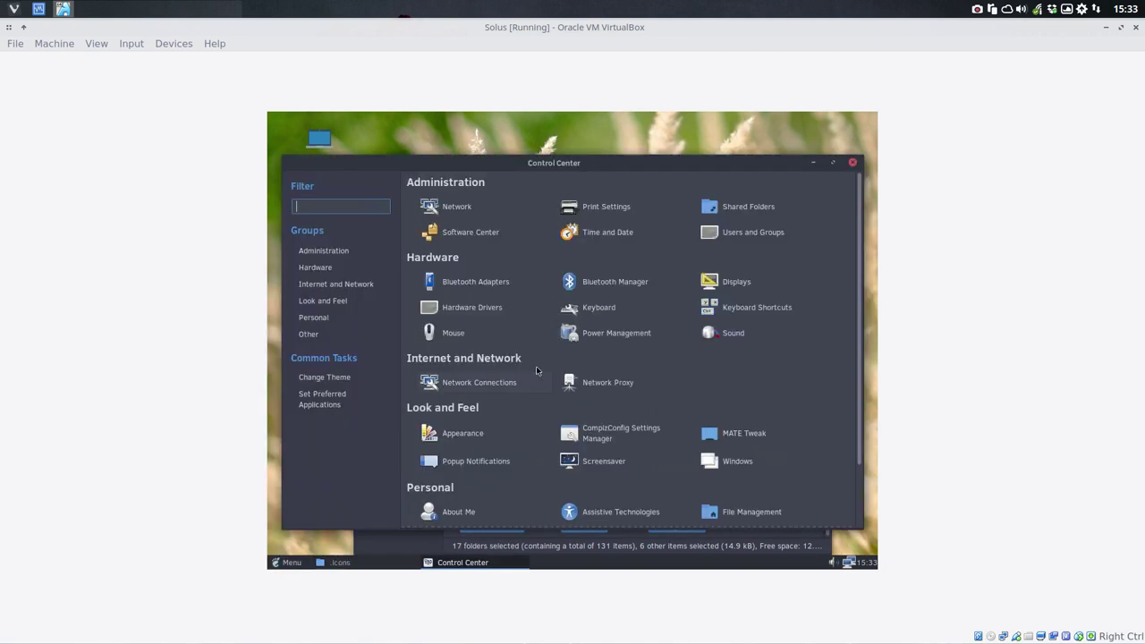
click(501, 435)
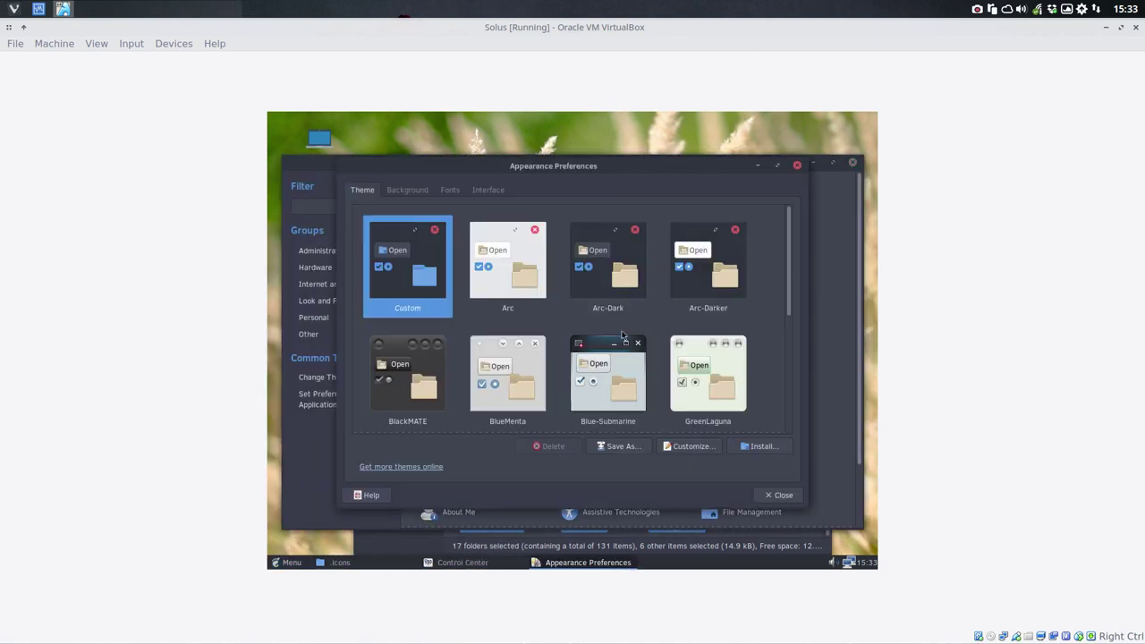
click(689, 445)
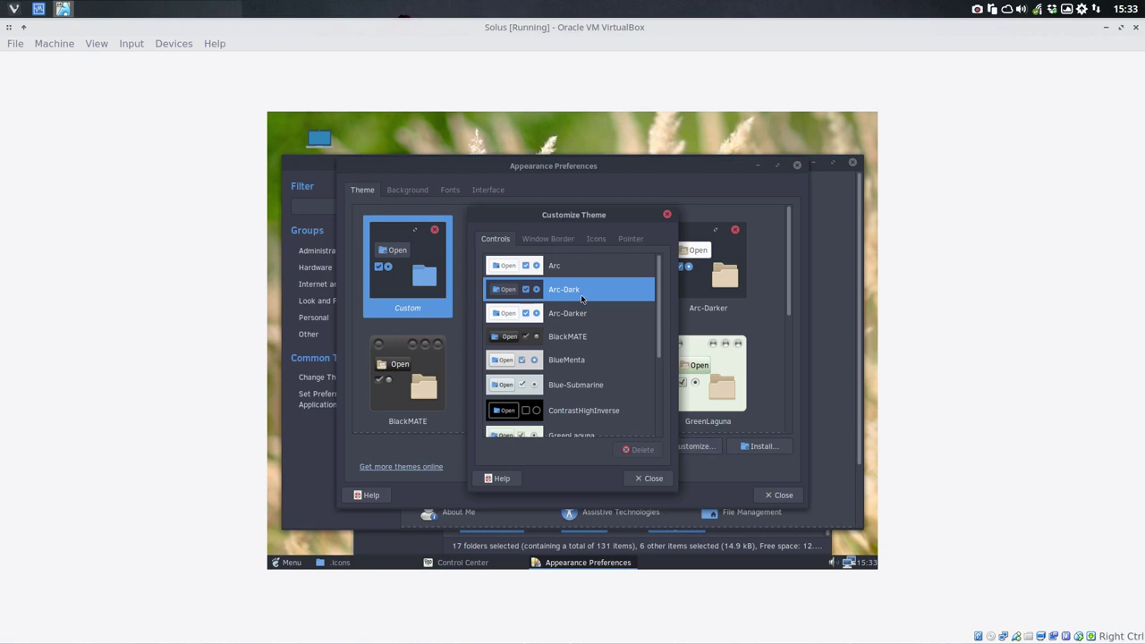
click(596, 239)
Step: Try the Surfn Orange and Surfn Arc icon themes, checking each in the application menu
click(555, 330)
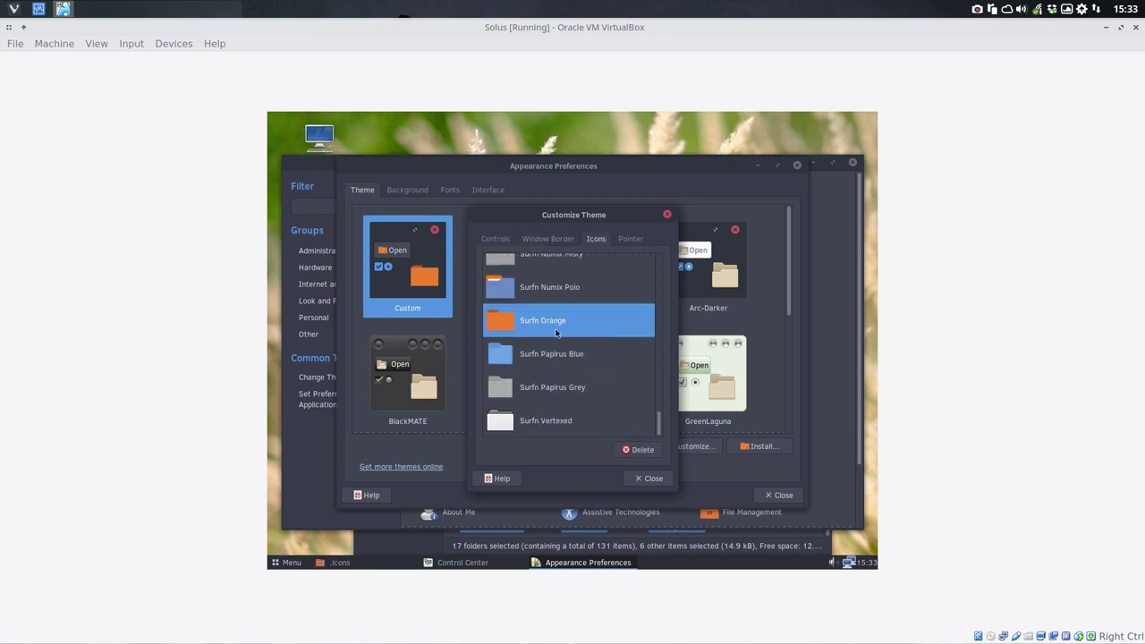
click(286, 563)
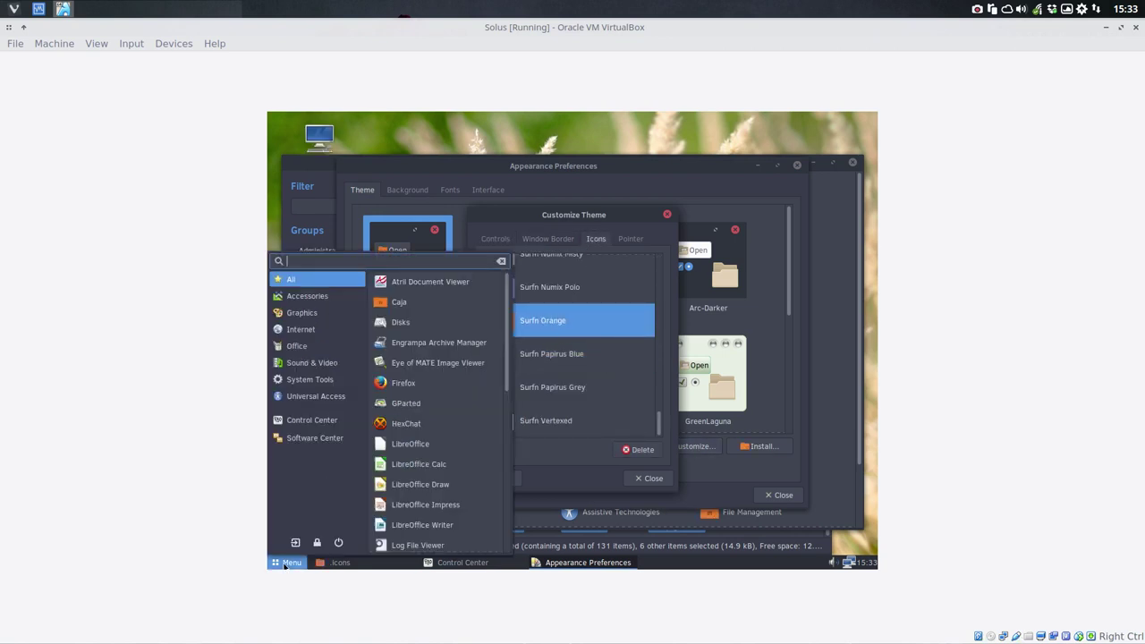
click(545, 373)
scroll(547, 353, up, 3)
scroll(546, 343, up, 3)
click(544, 341)
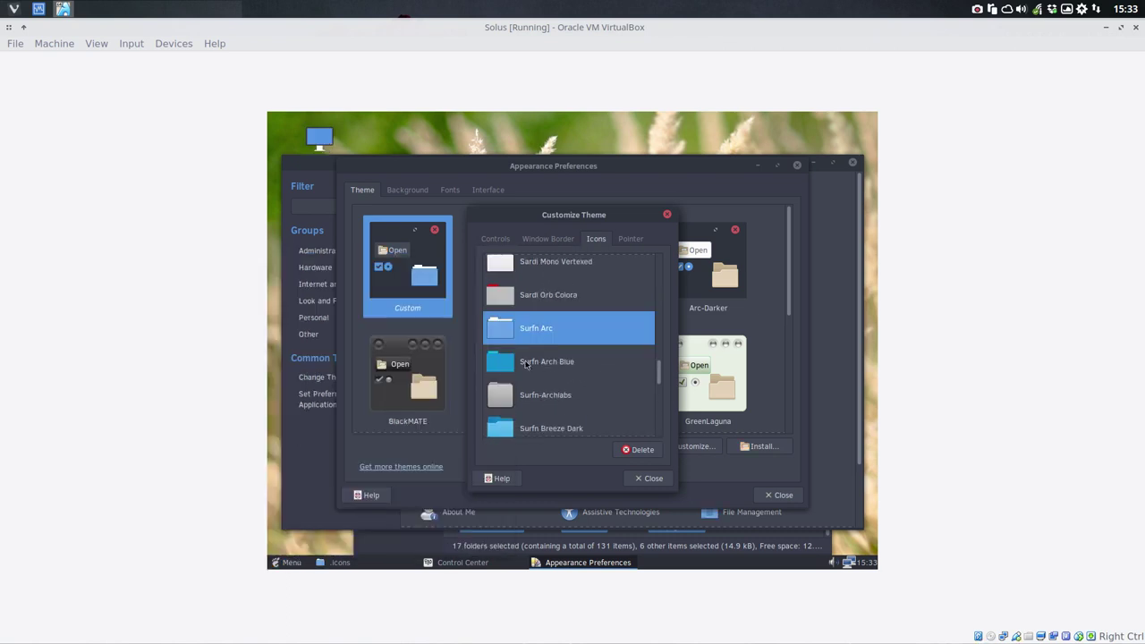
click(290, 564)
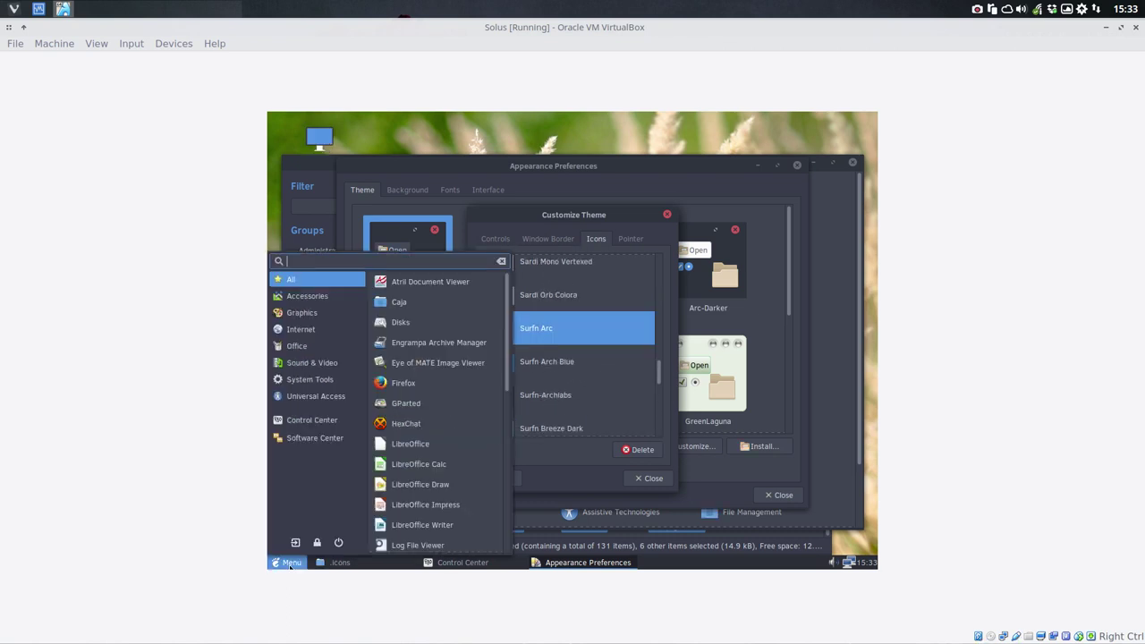
click(560, 372)
Step: Apply the Sardi Mono Papirus Colora icon theme and check its icons in the menu
scroll(559, 372, up, 2)
click(555, 337)
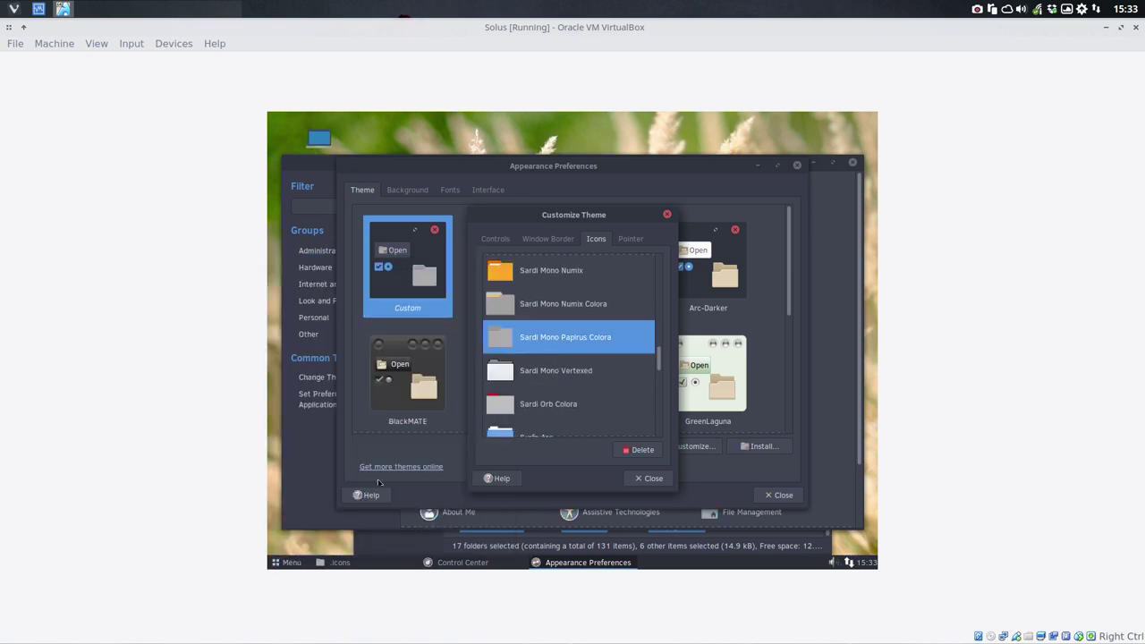
click(285, 564)
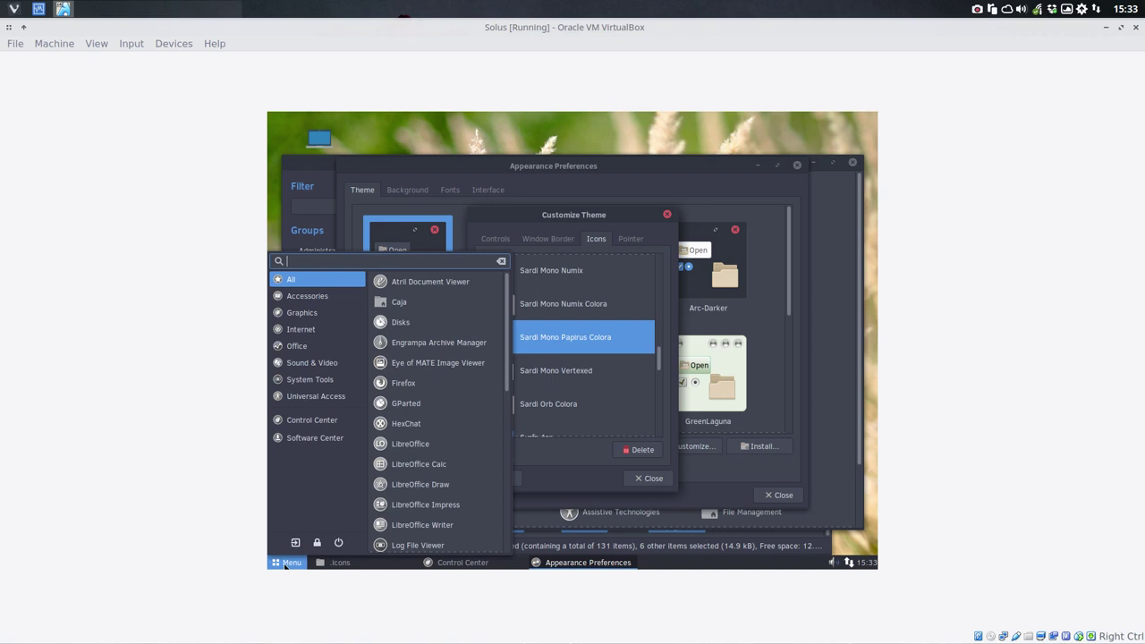
scroll(420, 370, down, 6)
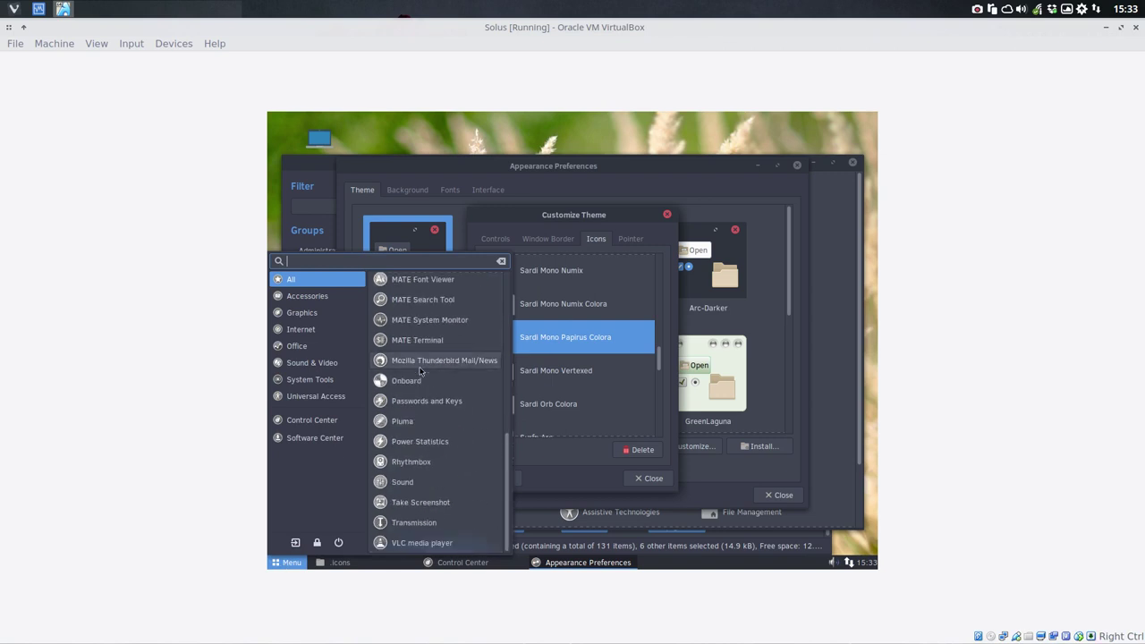
scroll(420, 369, up, 6)
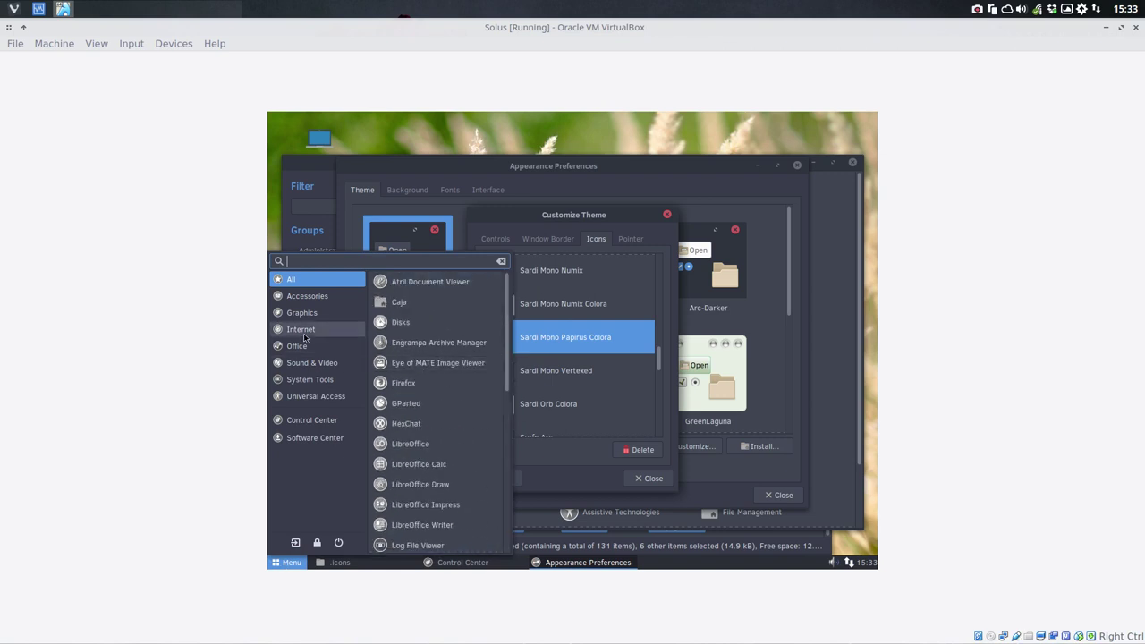
click(367, 152)
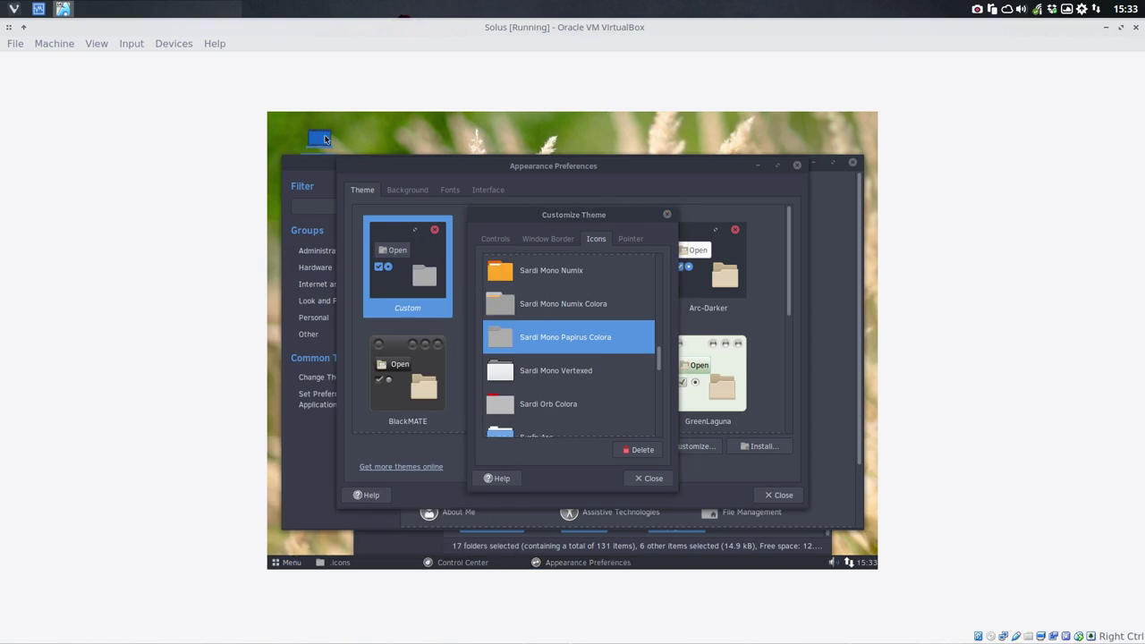
Step: Open Computer in Caja and view the erik home folder and root File System with the new icons
double_click(325, 139)
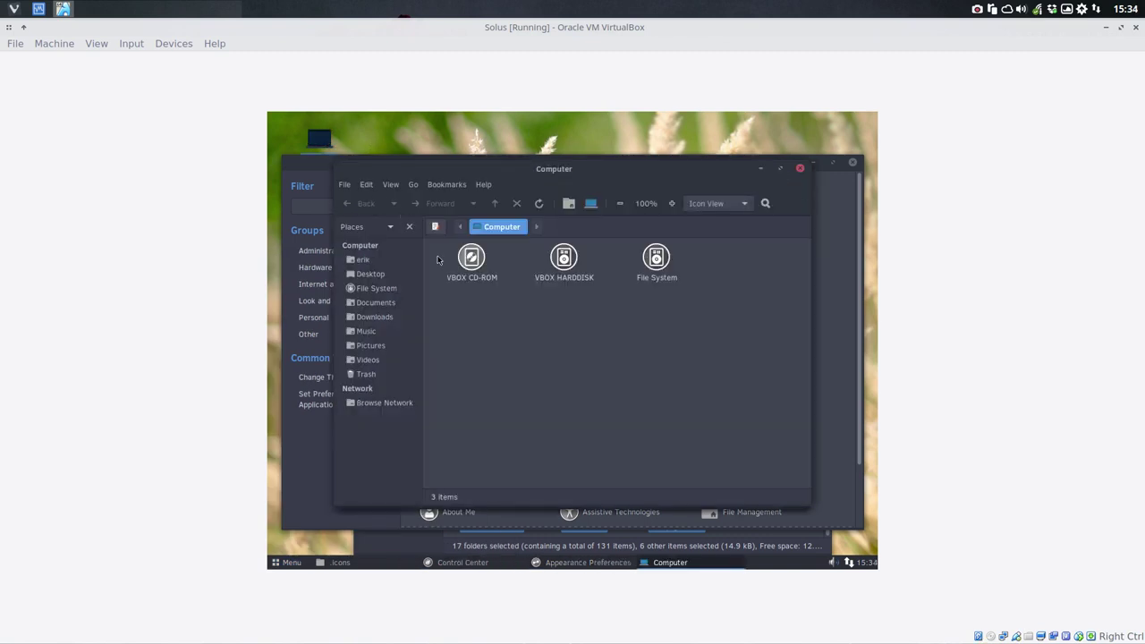
click(354, 260)
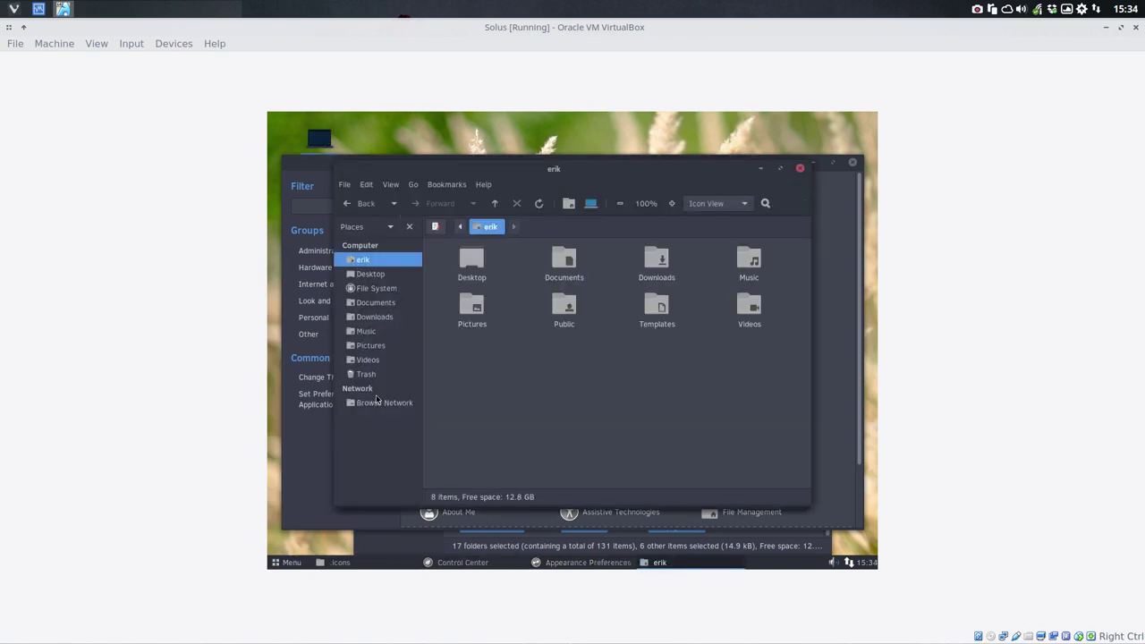
click(376, 289)
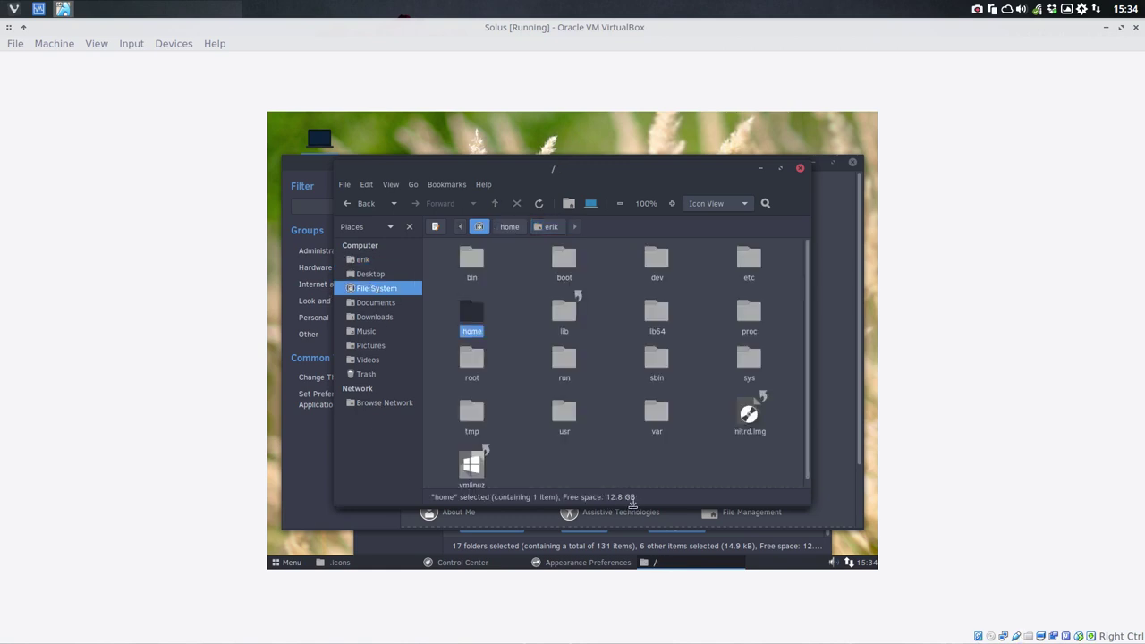
Step: Close Caja, apply the Surfn Arch Blue icon theme and close Customize Theme
click(800, 170)
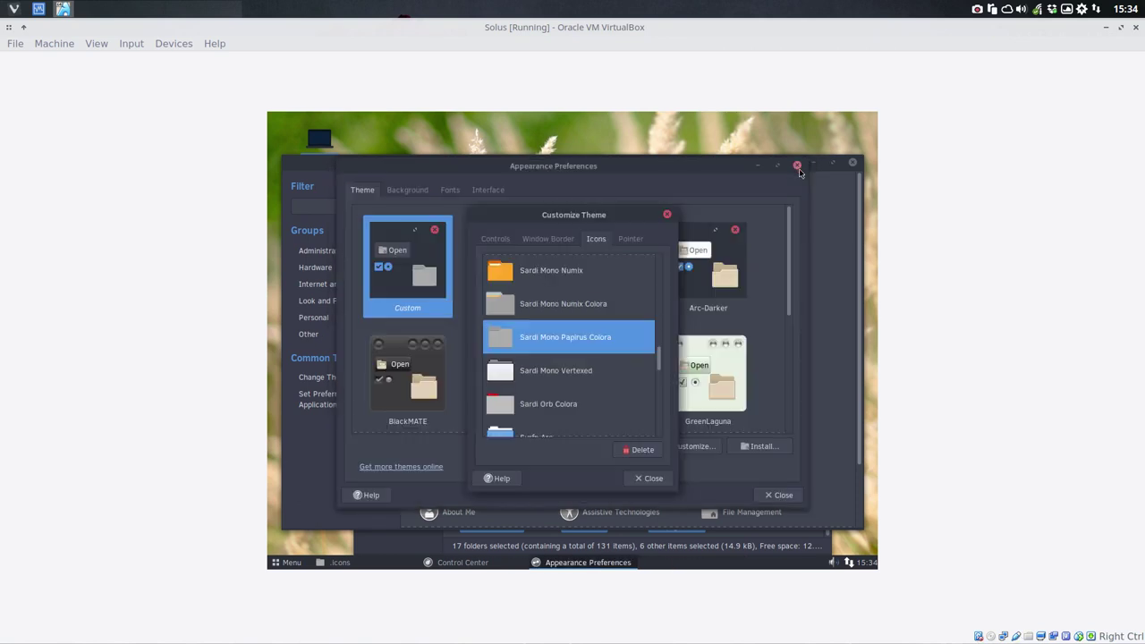
scroll(579, 376, down, 3)
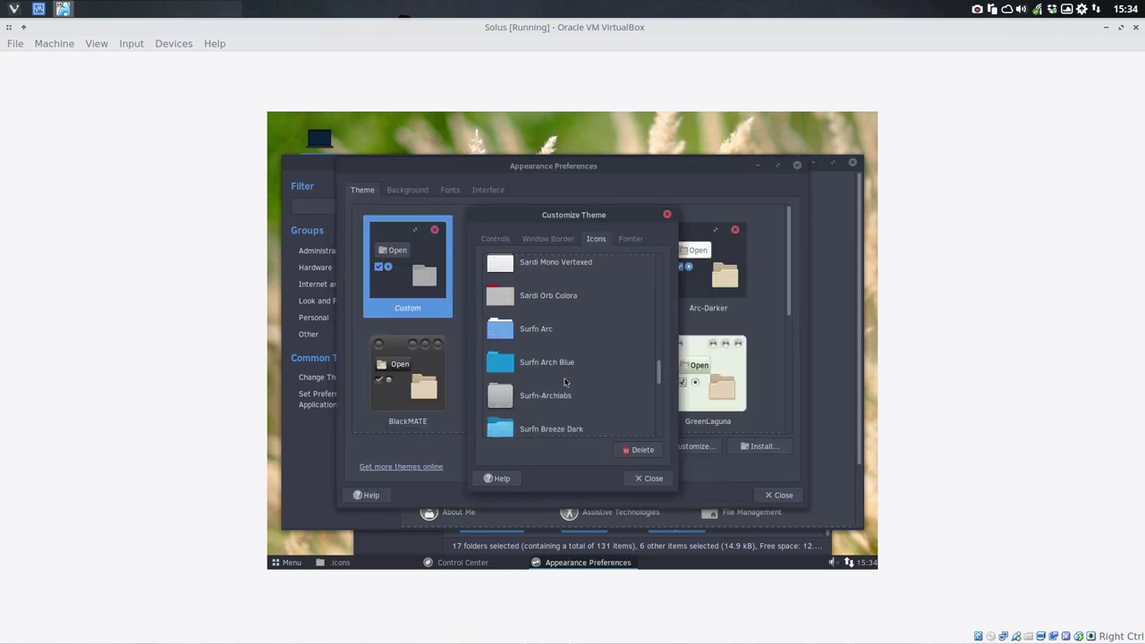
click(533, 372)
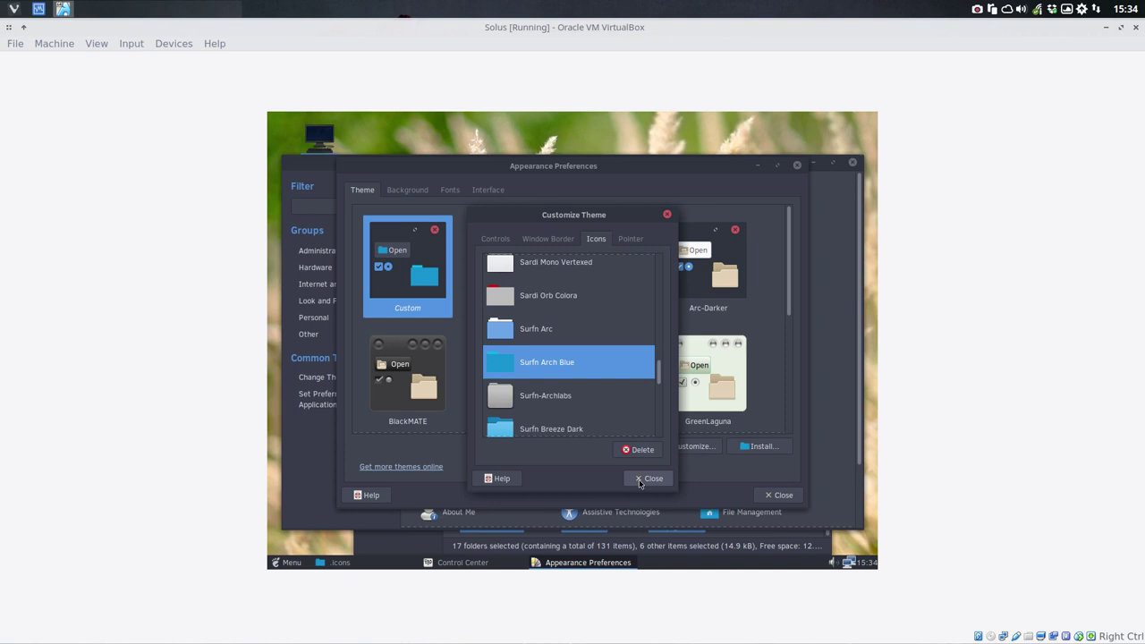
click(645, 478)
Step: Close Appearance Preferences and Control Center, then delete everything in the .icons folder
click(782, 495)
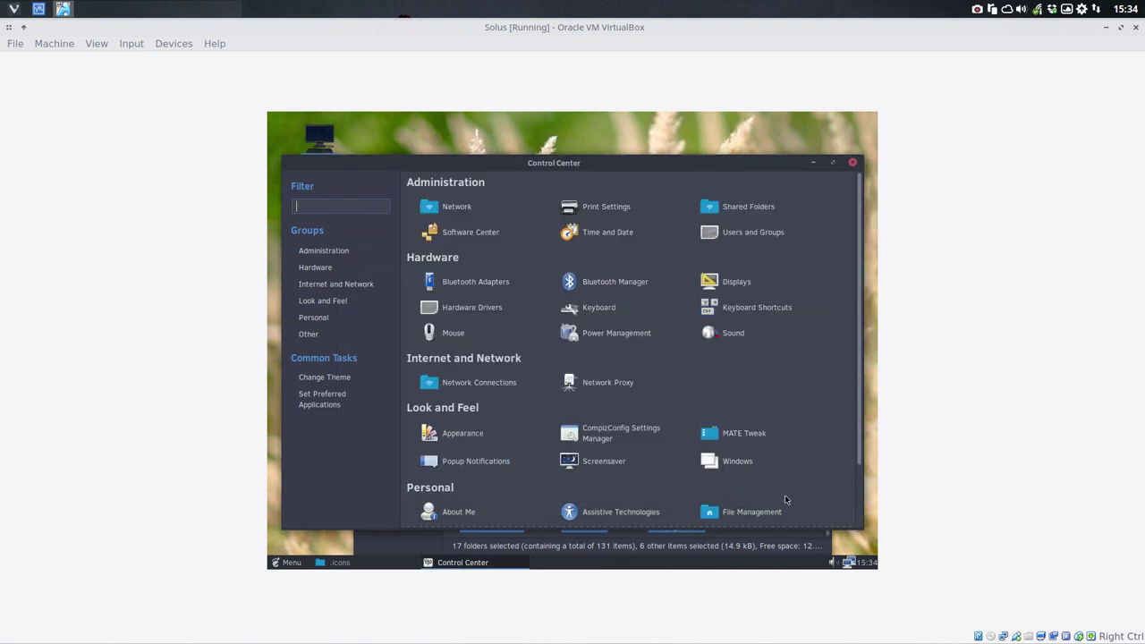
click(853, 162)
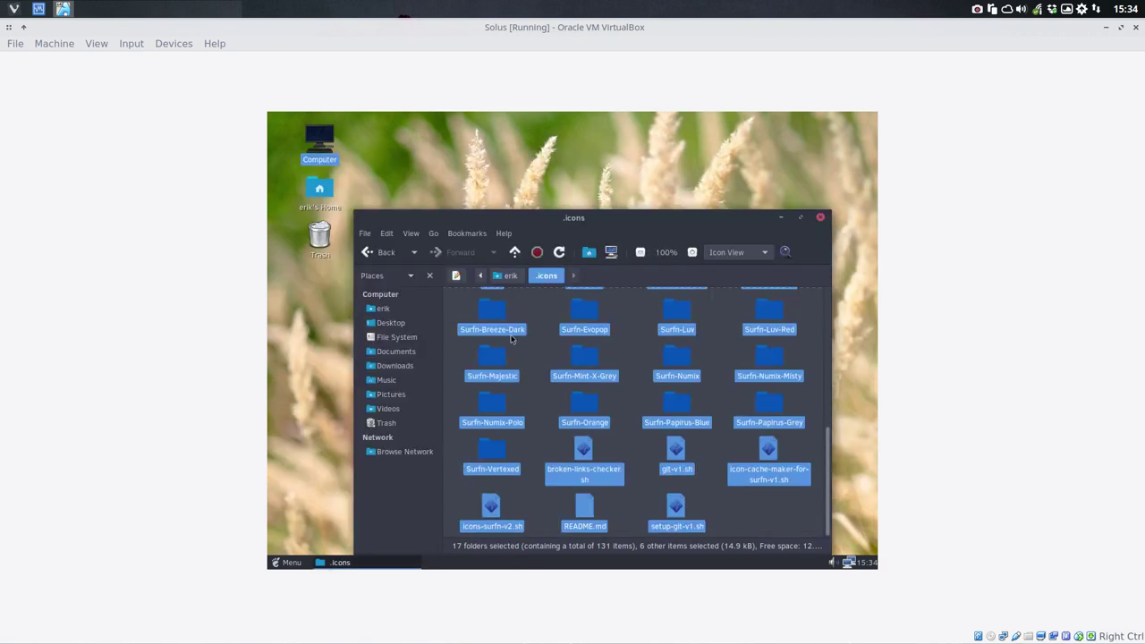
key(Delete)
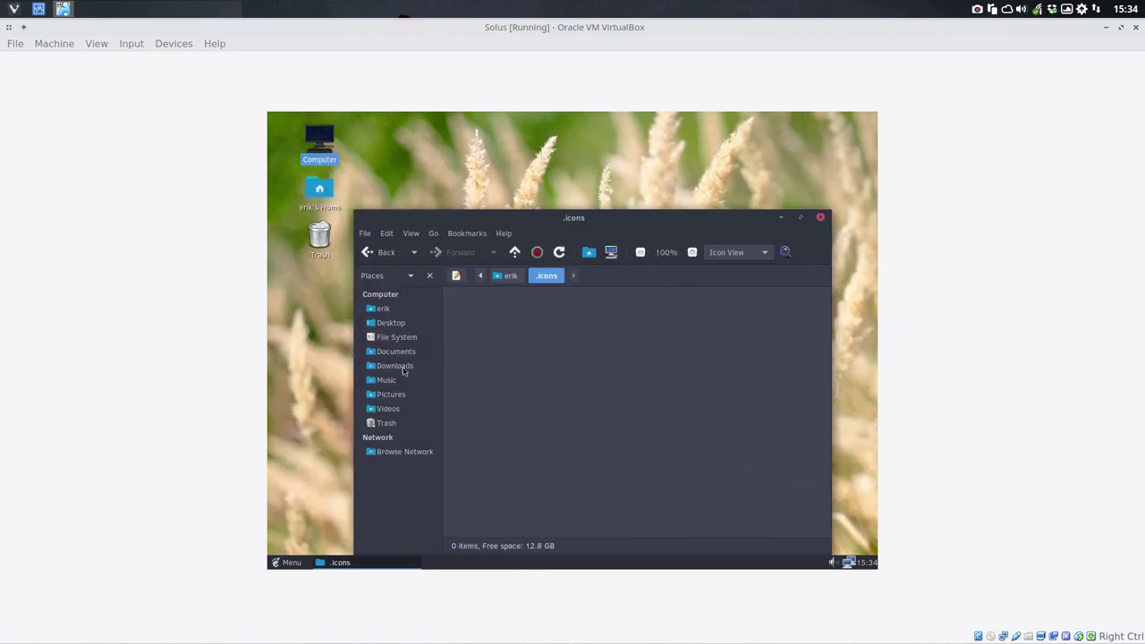
Step: Delete the sardi-icons-9.3-0 and Surfn-master folders from Downloads
click(399, 366)
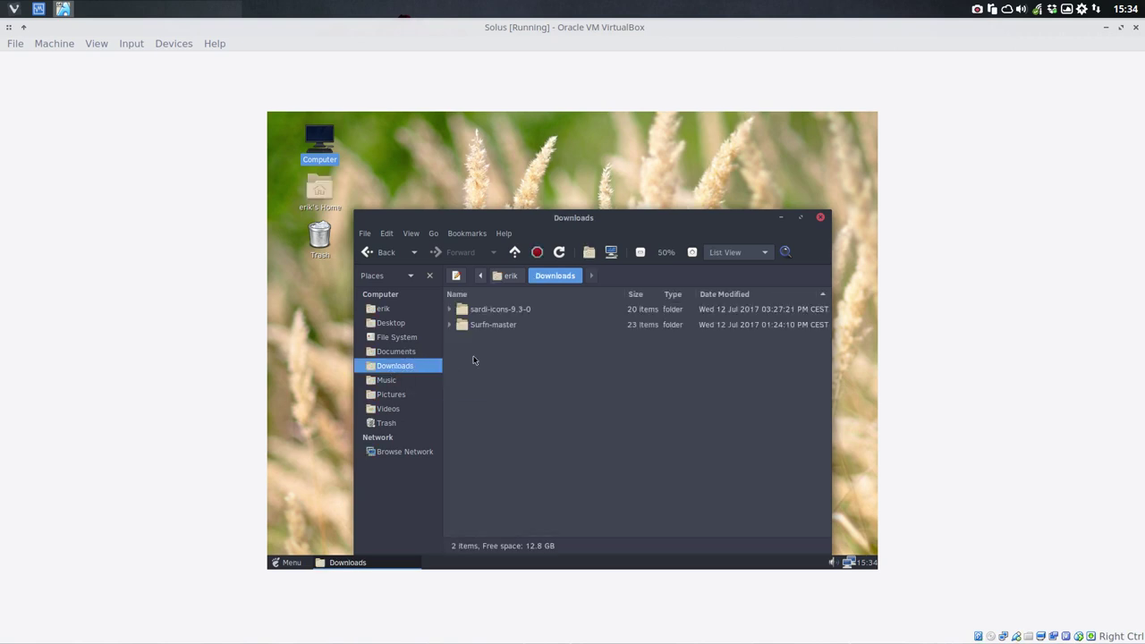
key(ctrl+a)
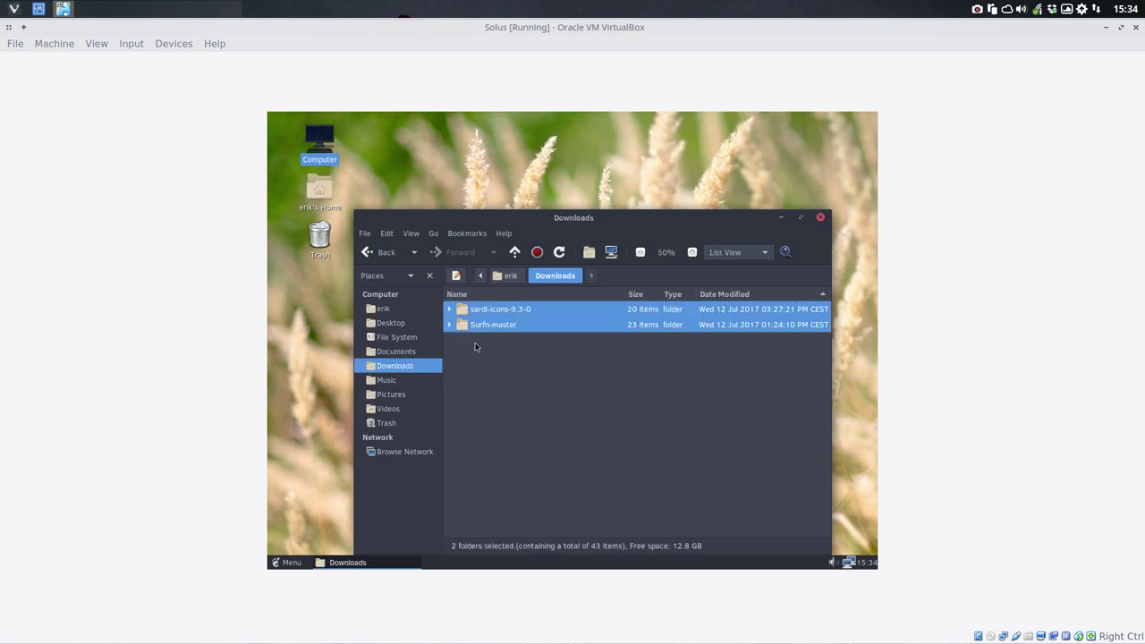
key(Delete)
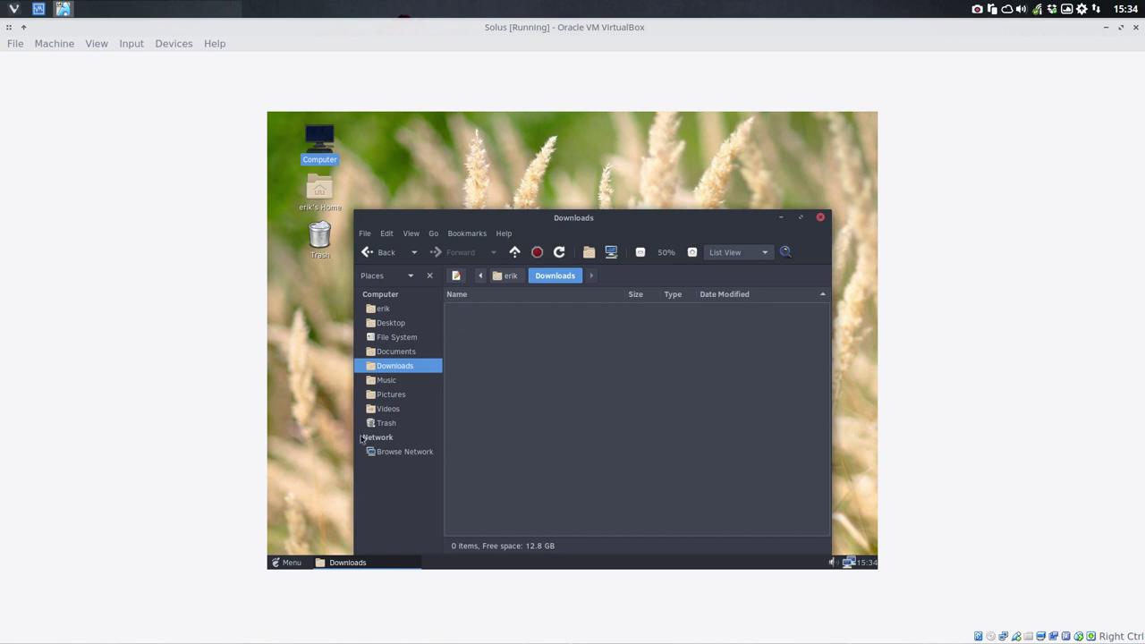
click(289, 562)
Step: Reopen the erikdubois/Surfn GitHub page from Firefox's restored session and copy its HTTPS clone URL
key(Escape)
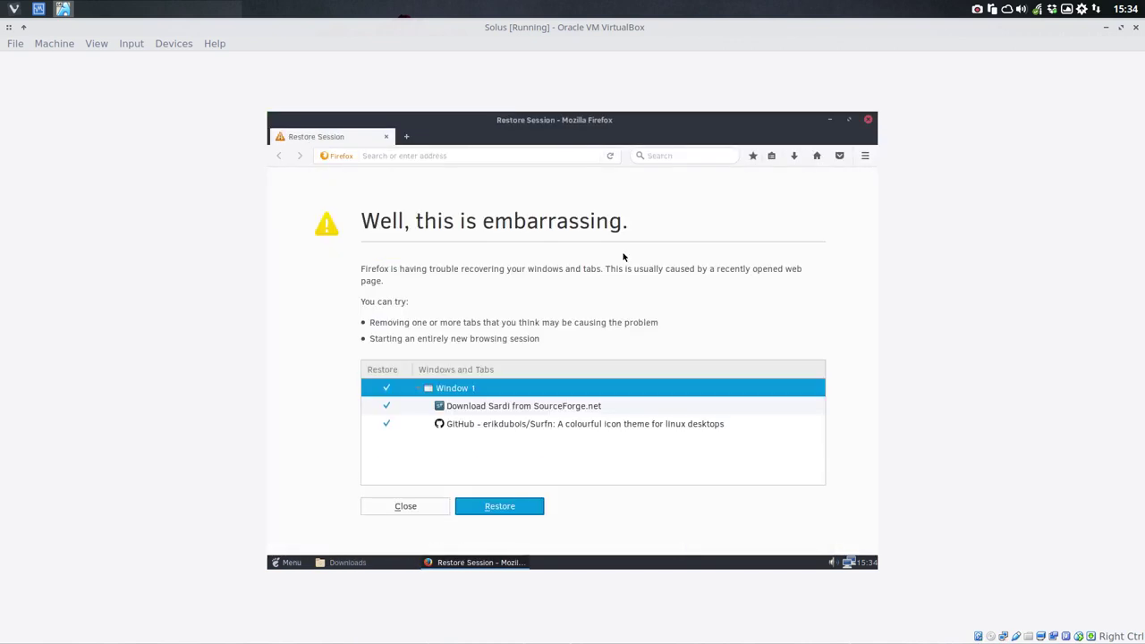
click(498, 428)
double_click(498, 427)
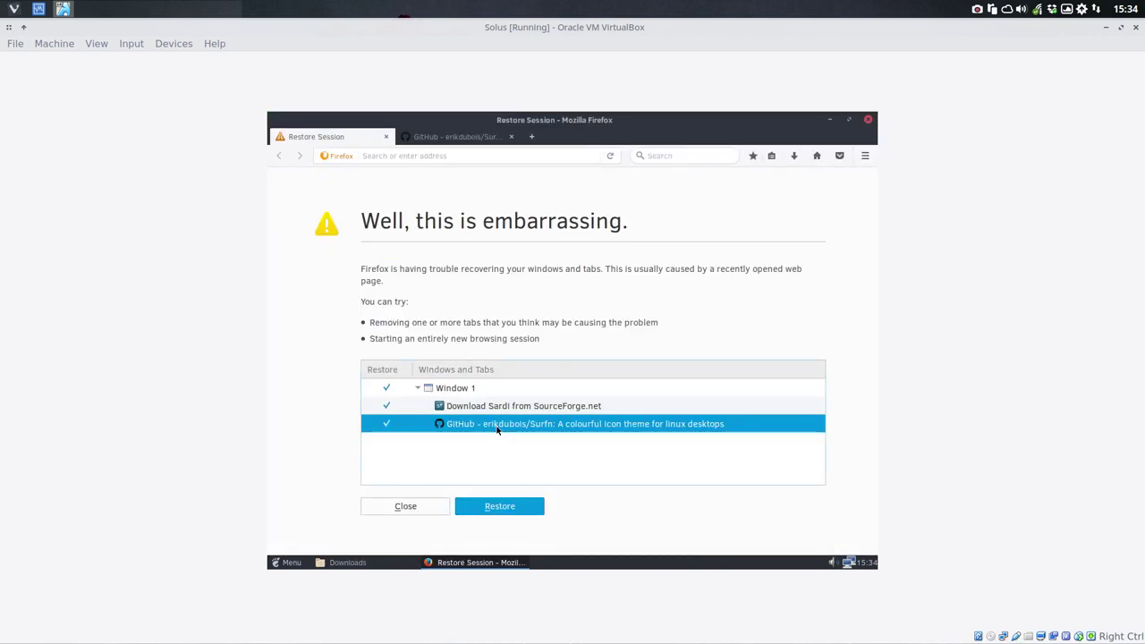
click(489, 141)
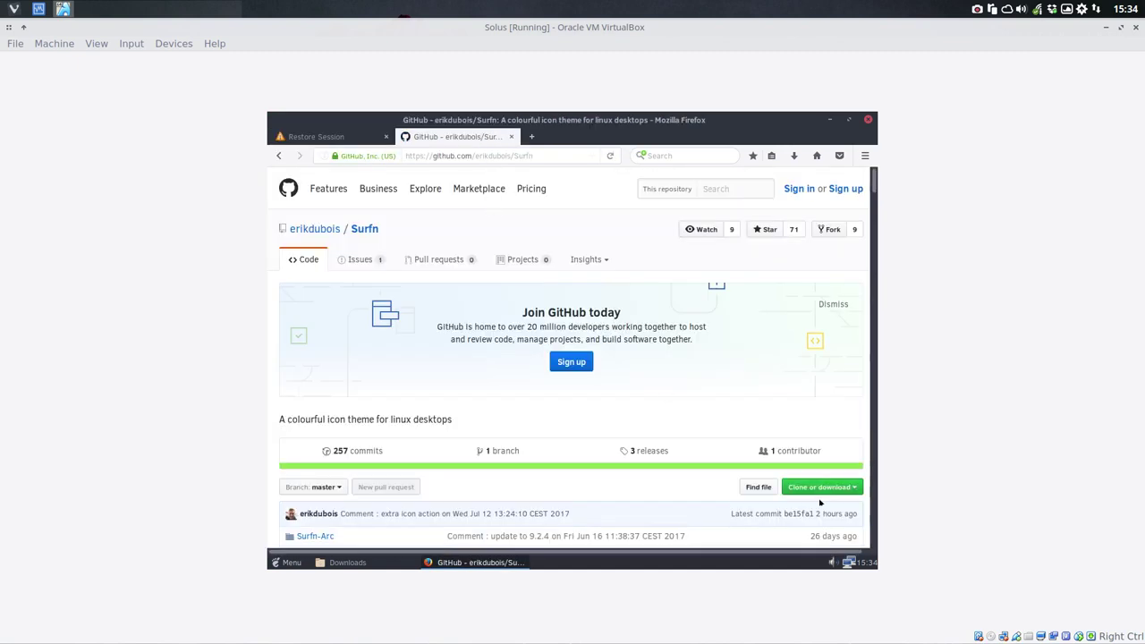
click(849, 490)
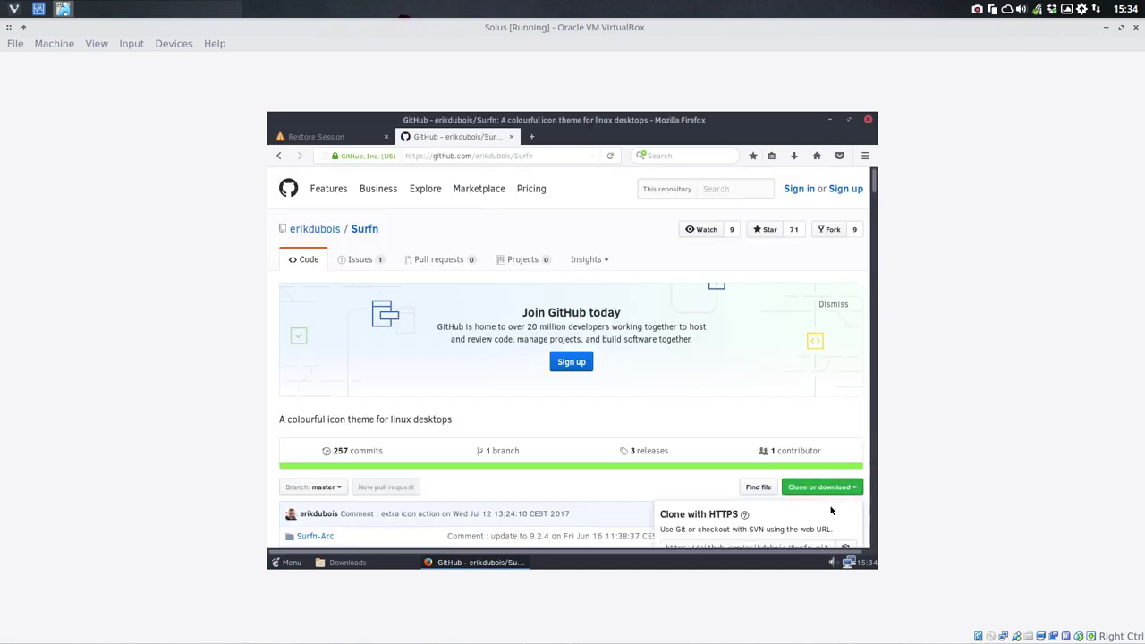
scroll(832, 510, down, 4)
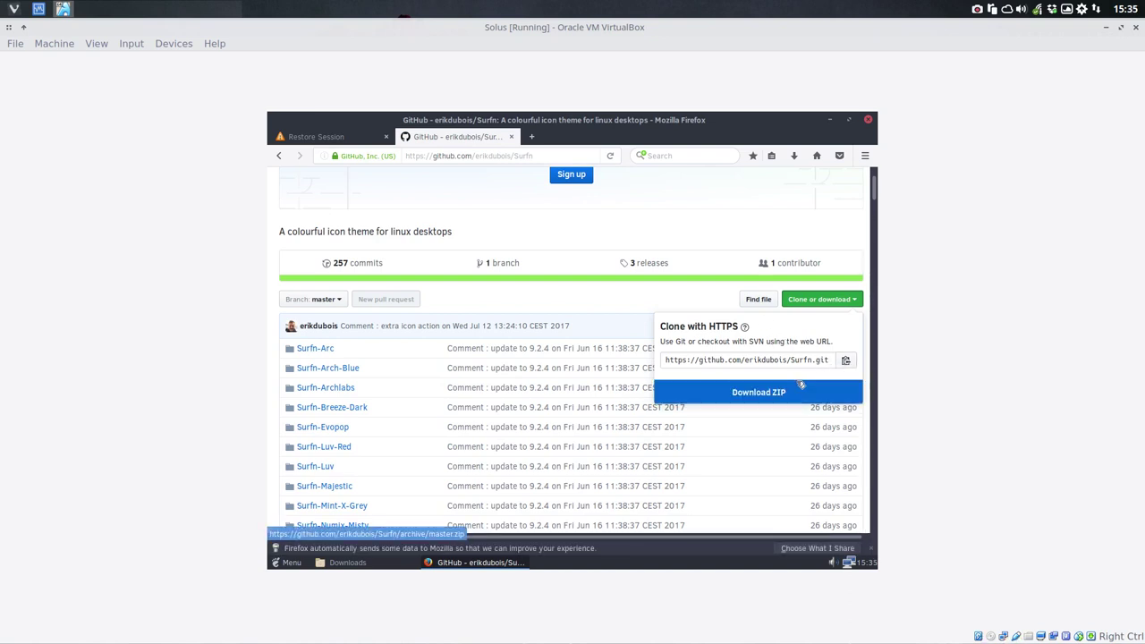
click(848, 362)
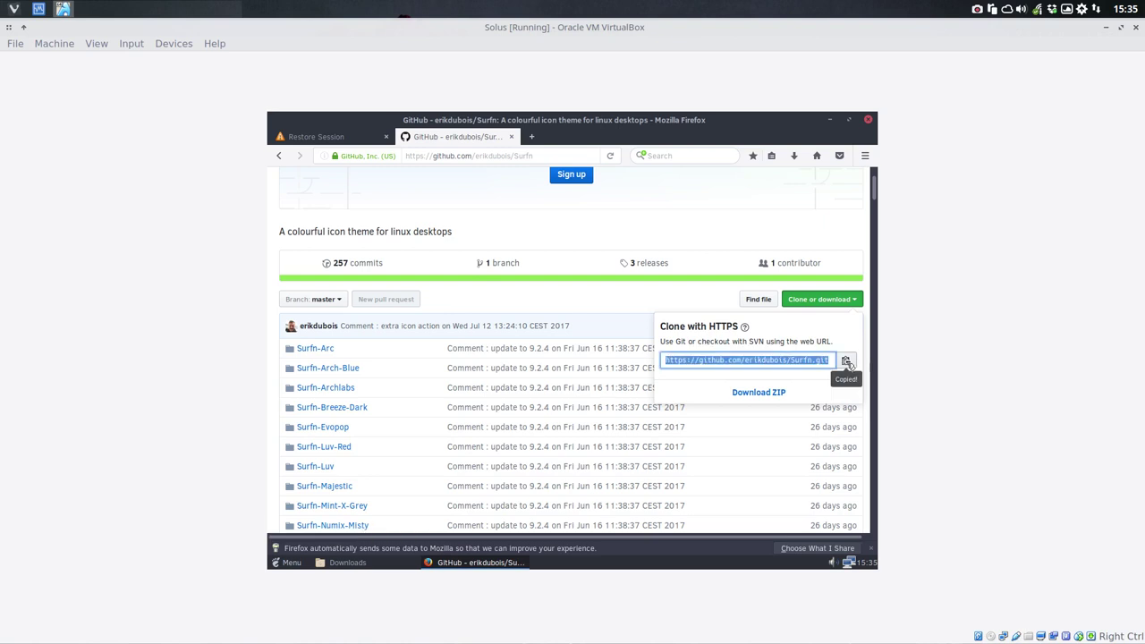
Step: Minimize Firefox and close the empty Downloads folder window
click(829, 120)
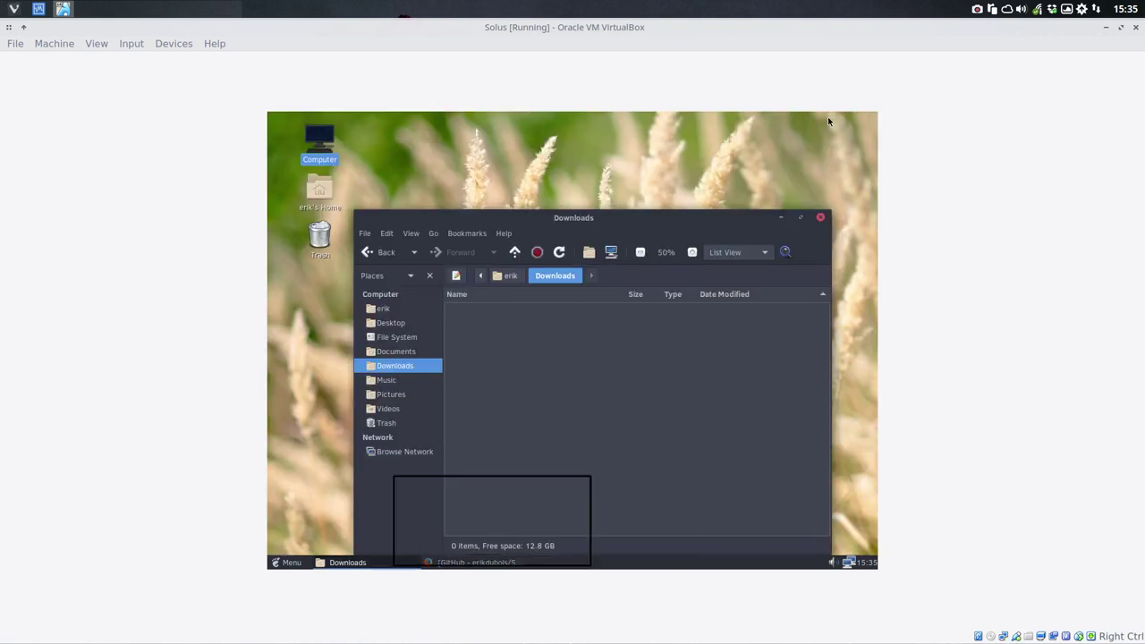
right_click(543, 356)
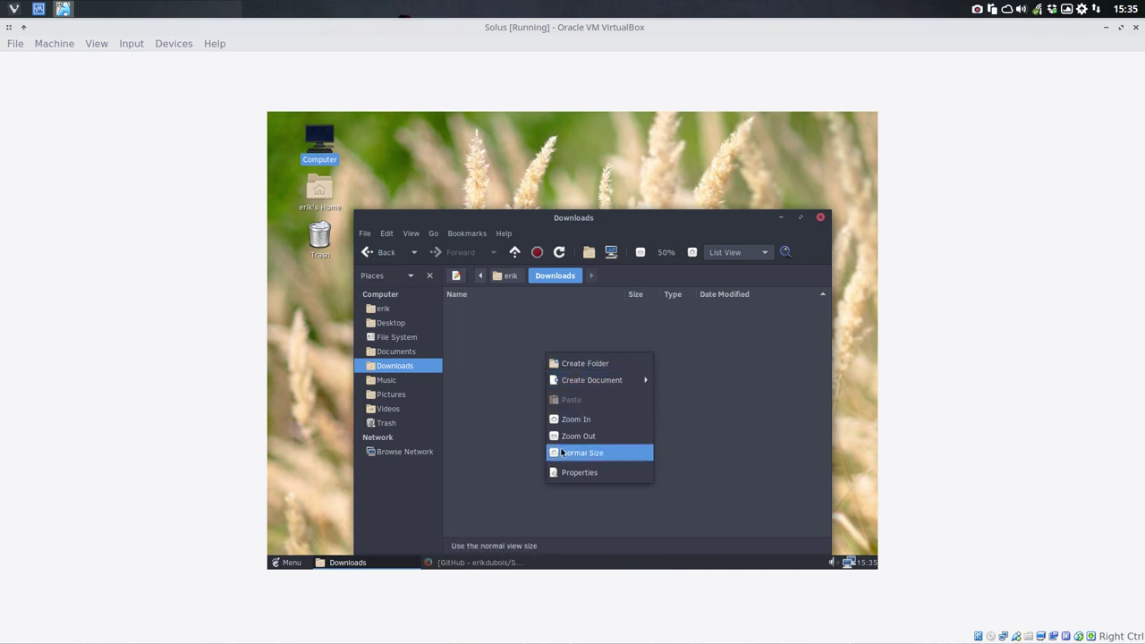
click(533, 491)
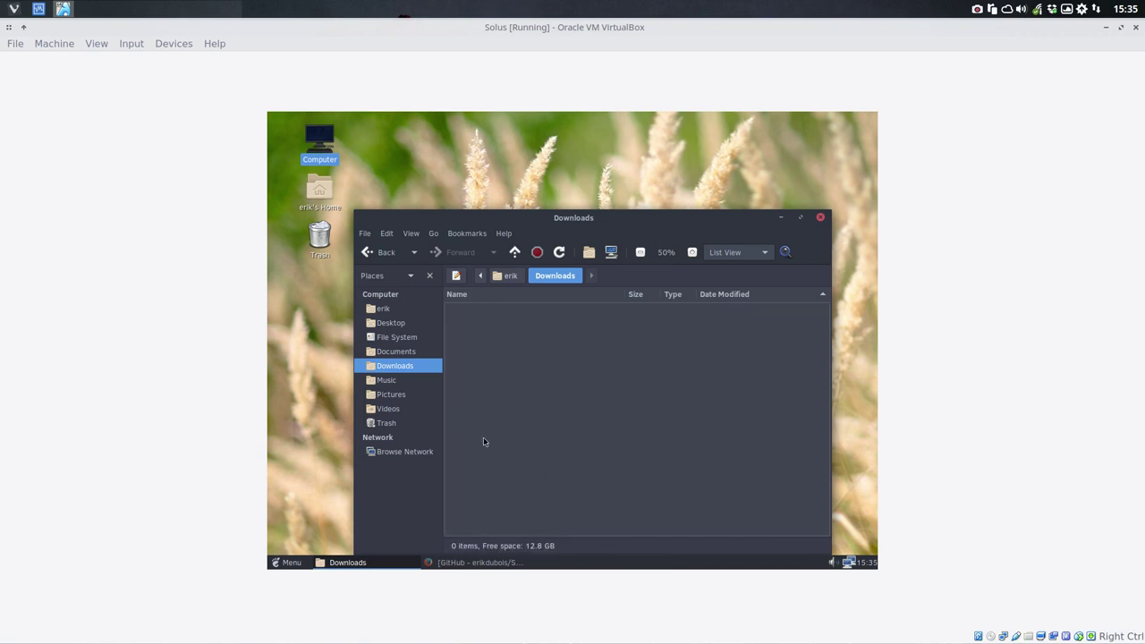
click(821, 216)
right_click(417, 300)
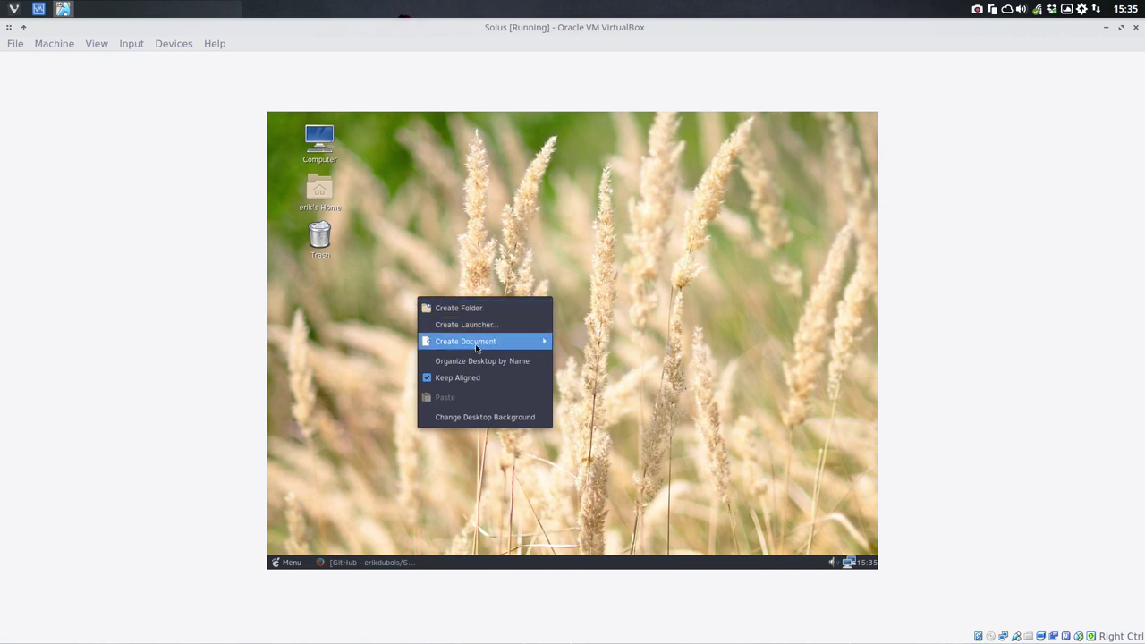
click(347, 475)
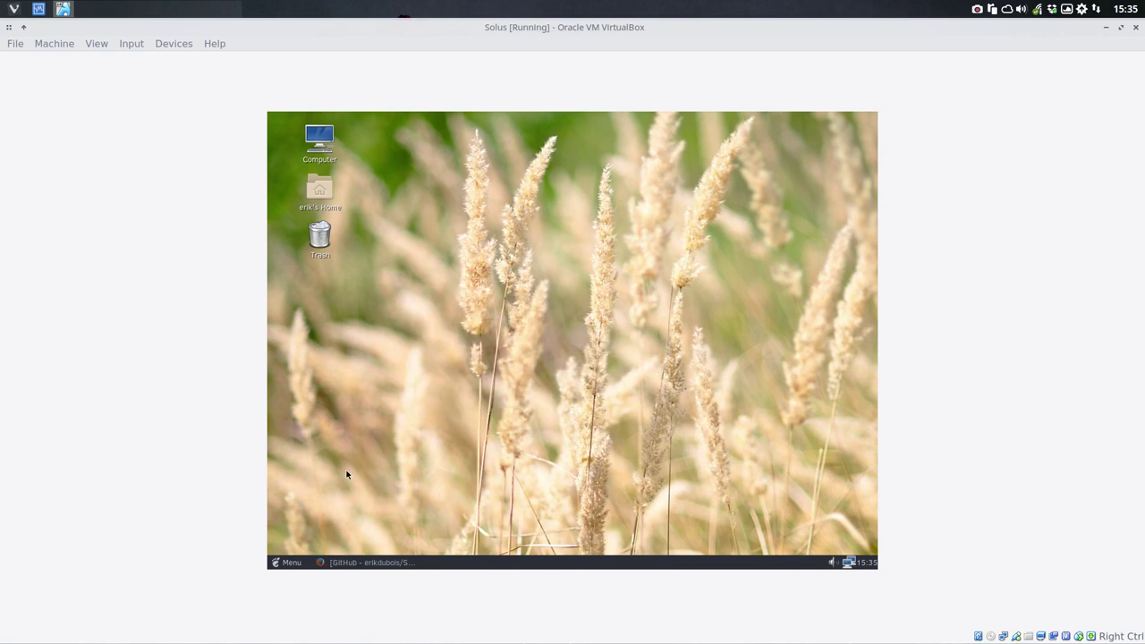
Step: Launch MATE Terminal by searching 'term' in the Menu
click(291, 562)
text(term)
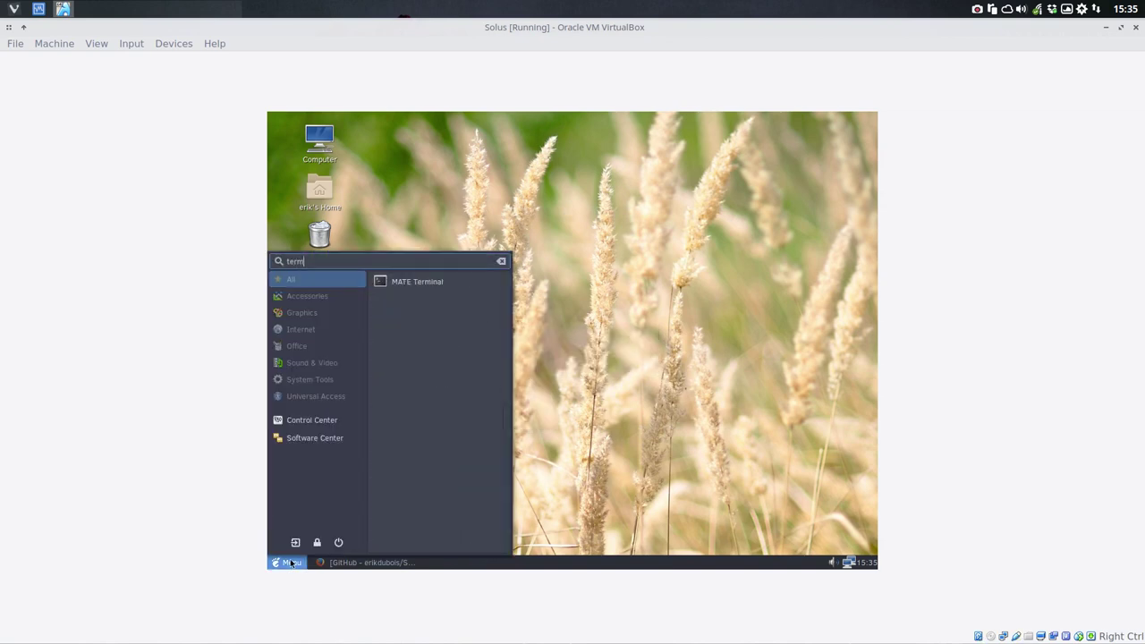
click(438, 282)
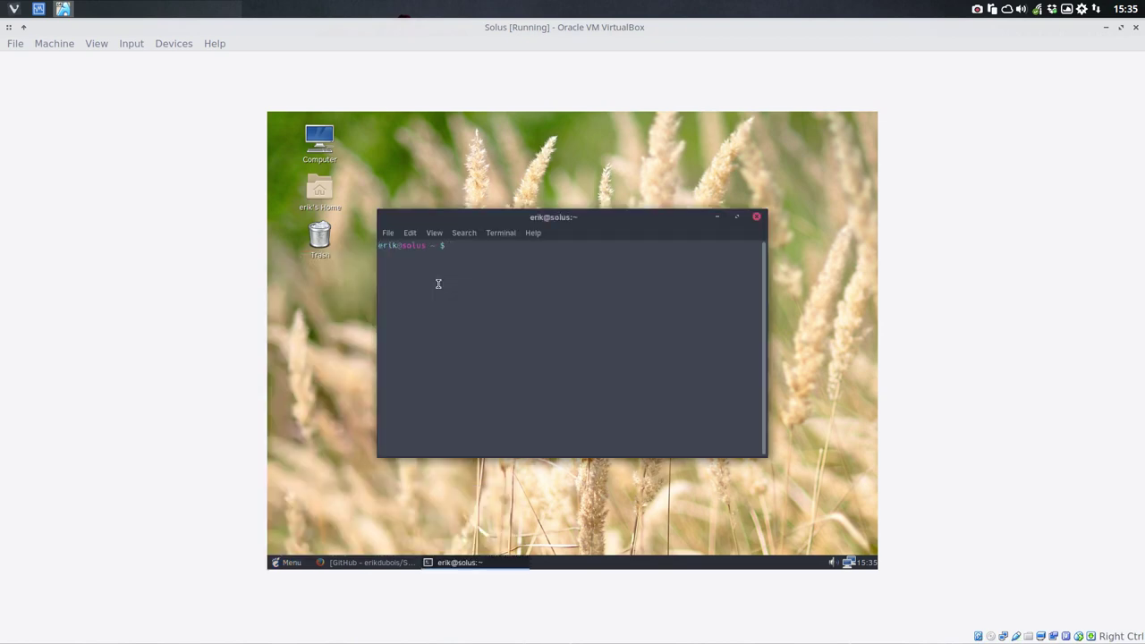
Step: Install git with 'sudo eopkg it git', entering the password and accepting the extra dependency packages
text(gi)
key(Tab)
key(Tab)
key(BackSpace)
key(BackSpace)
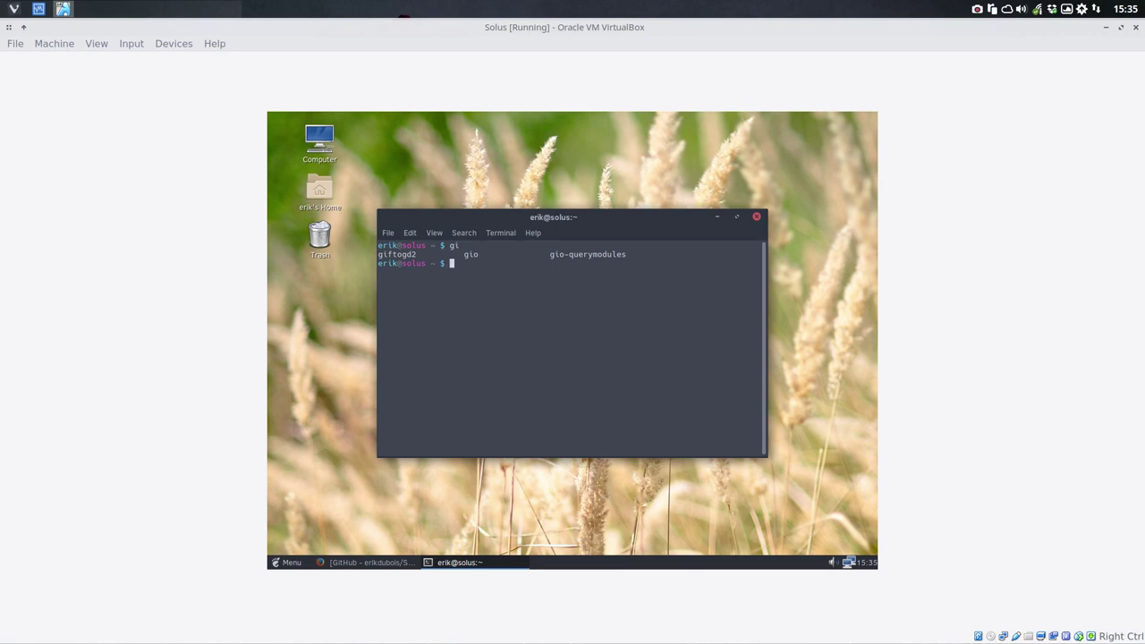
text(sudo eopok)
key(BackSpace)
key(BackSpace)
text(kg it git)
key(Return)
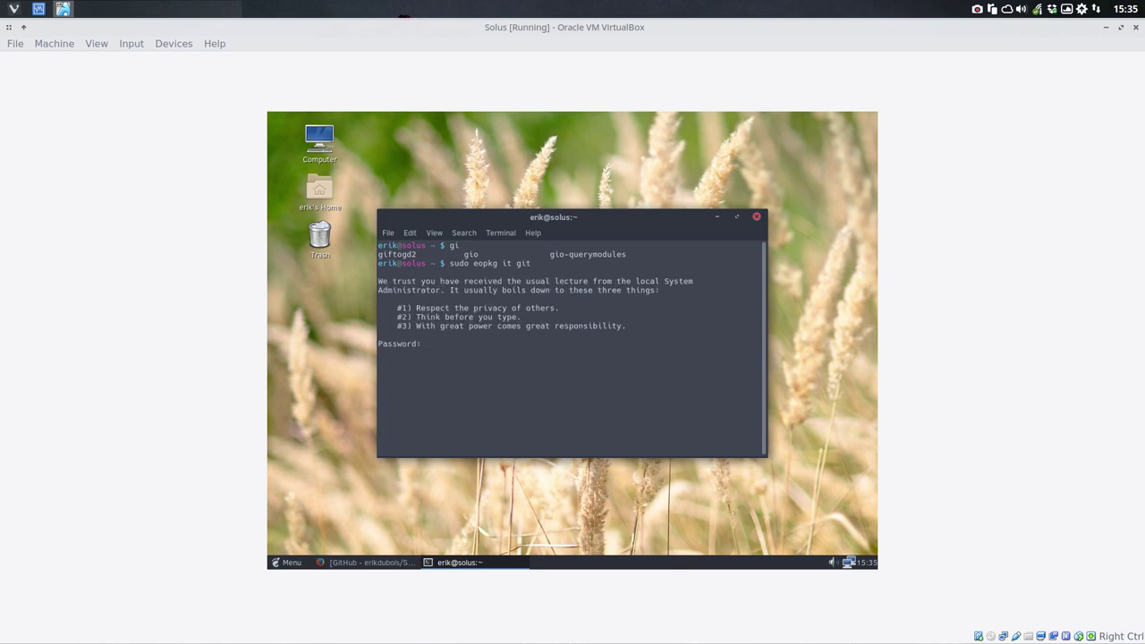
key(Return)
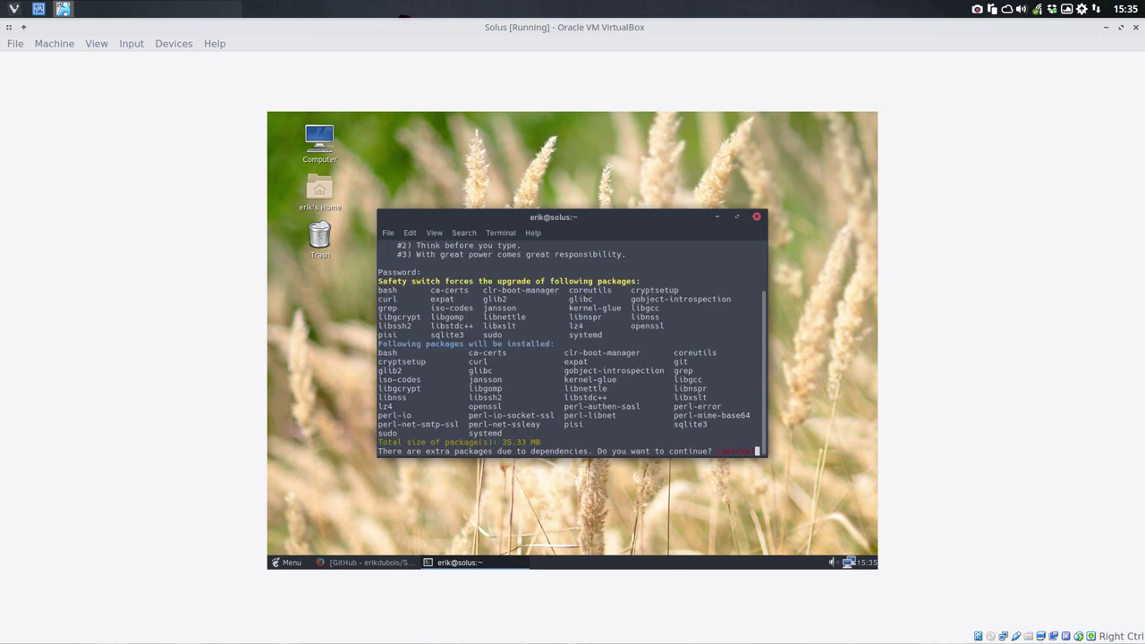
text(yes)
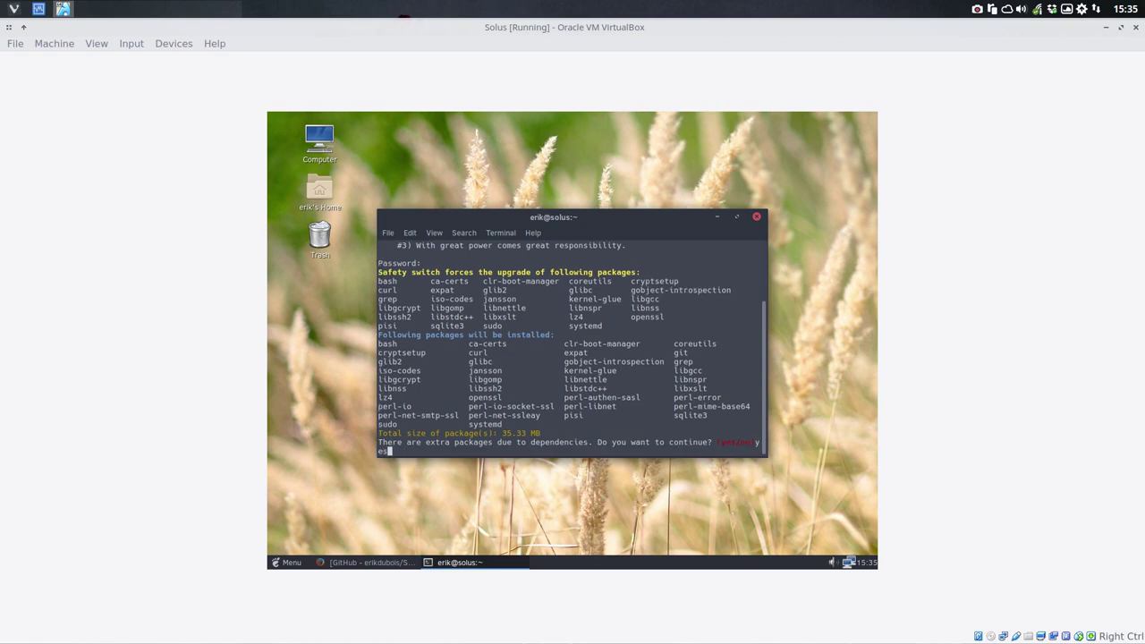
key(Return)
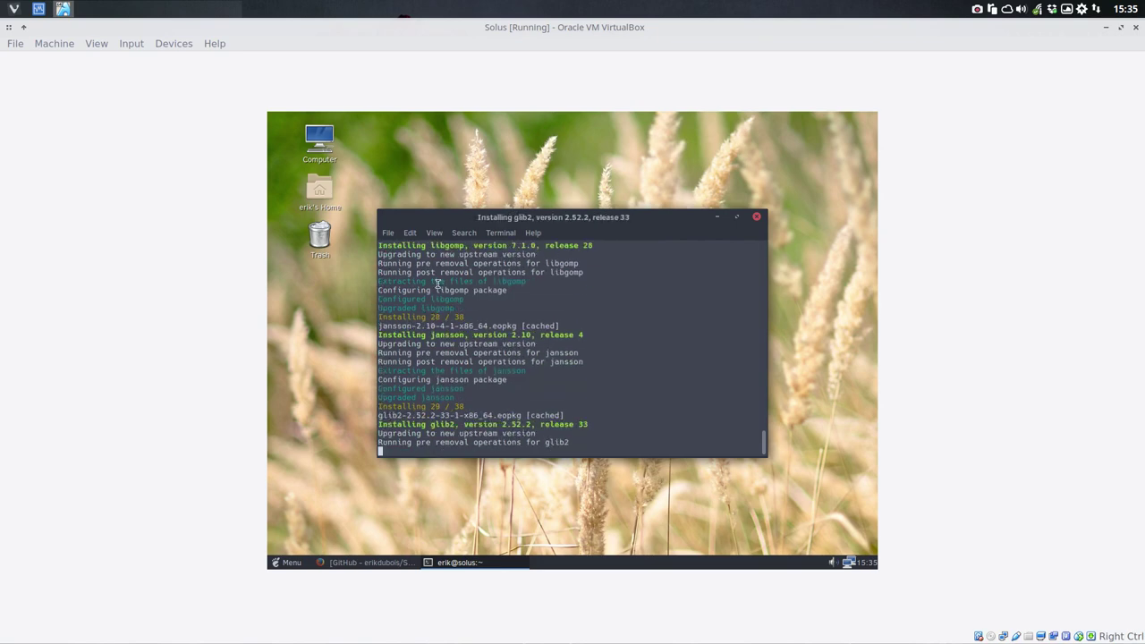
Step: List the terminal's Tab completions for commands starting with 'pi'
click(390, 234)
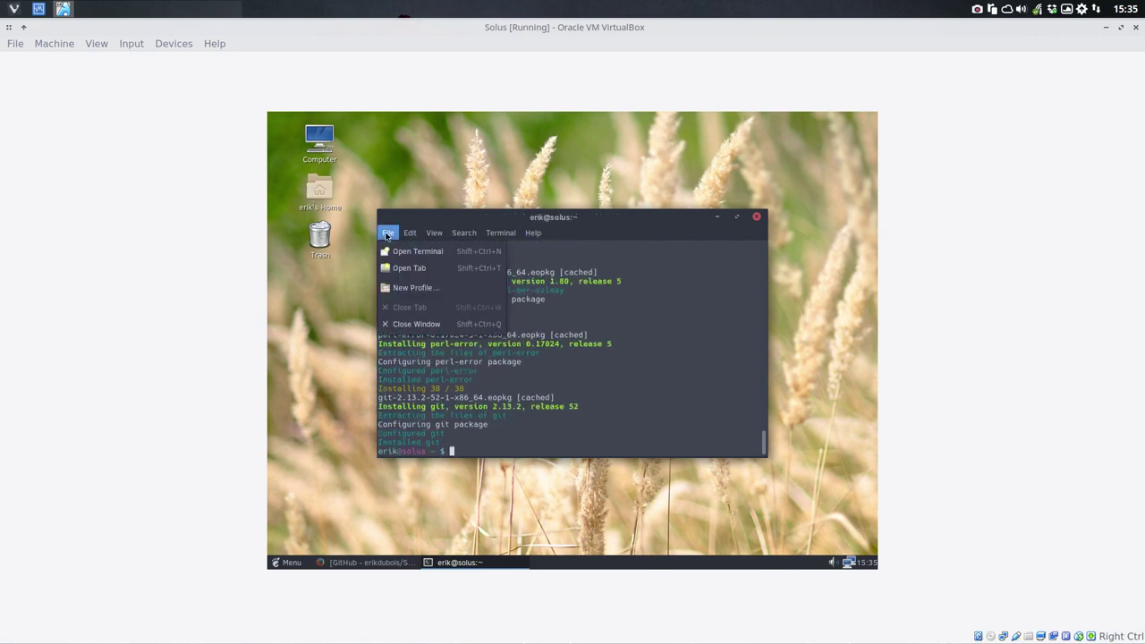
click(491, 409)
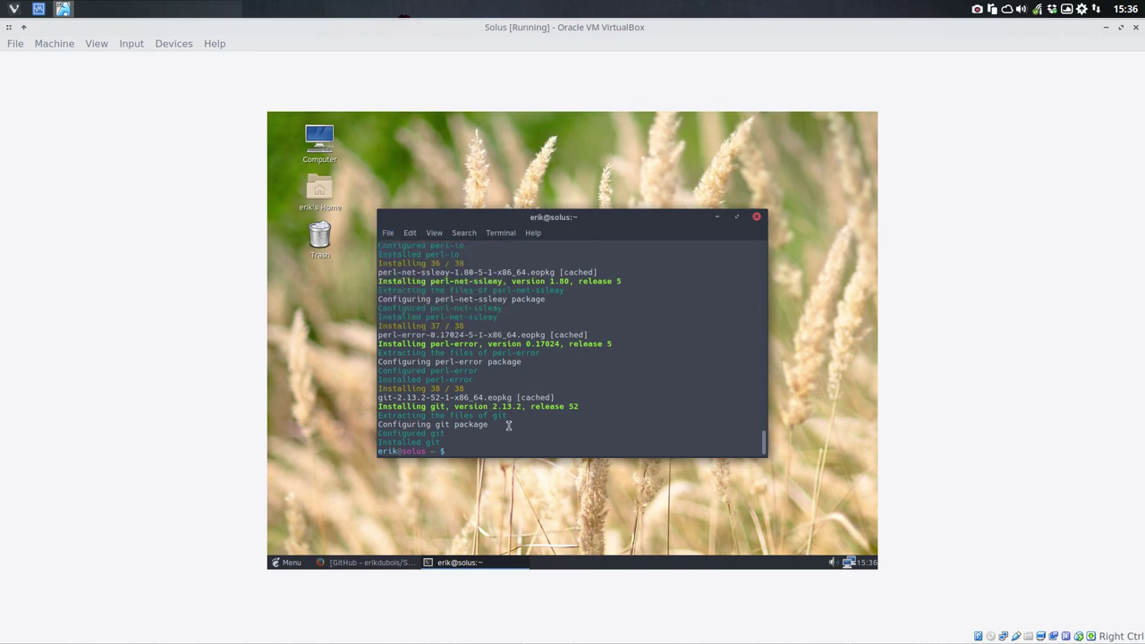
text(pi)
key(Tab)
key(Tab)
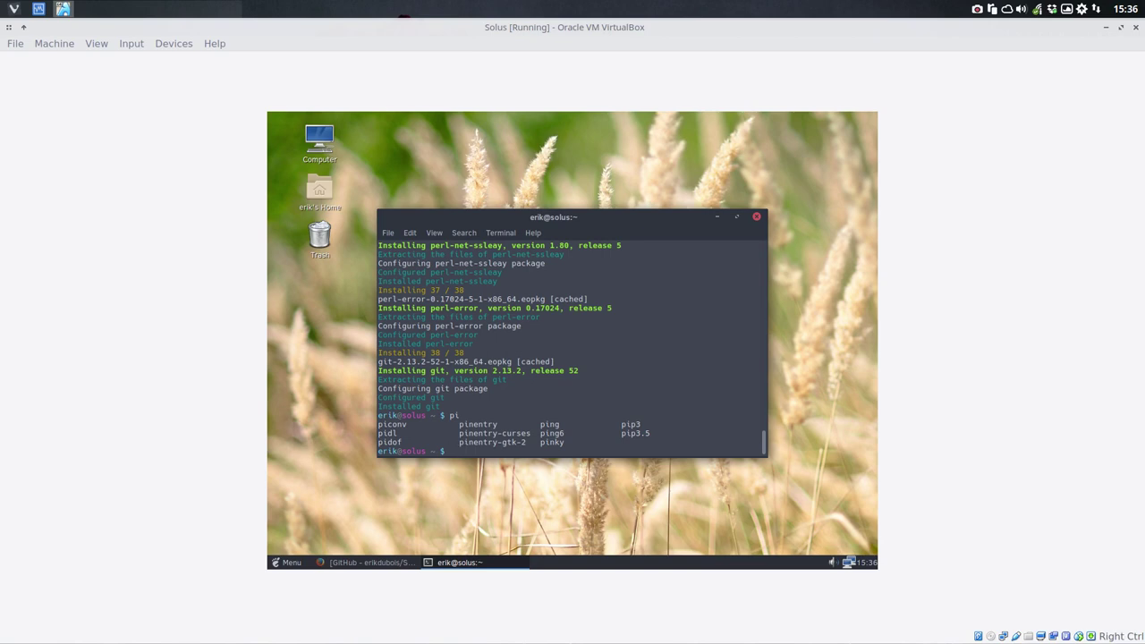
Step: Close the terminal window and bring up the panel's application menu
click(757, 217)
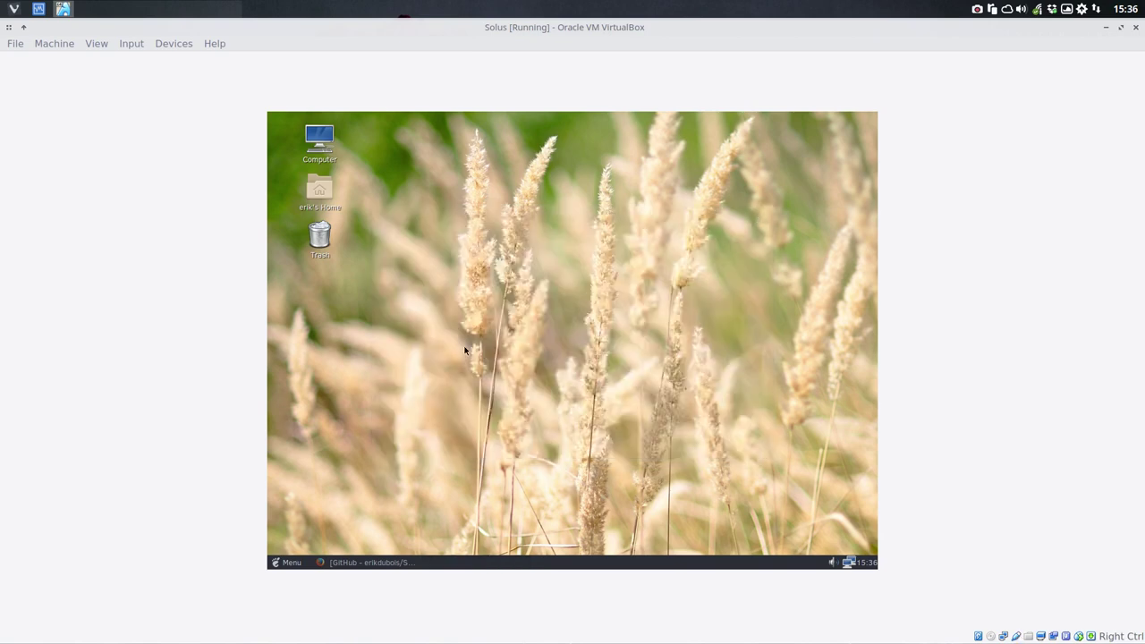
right_click(403, 363)
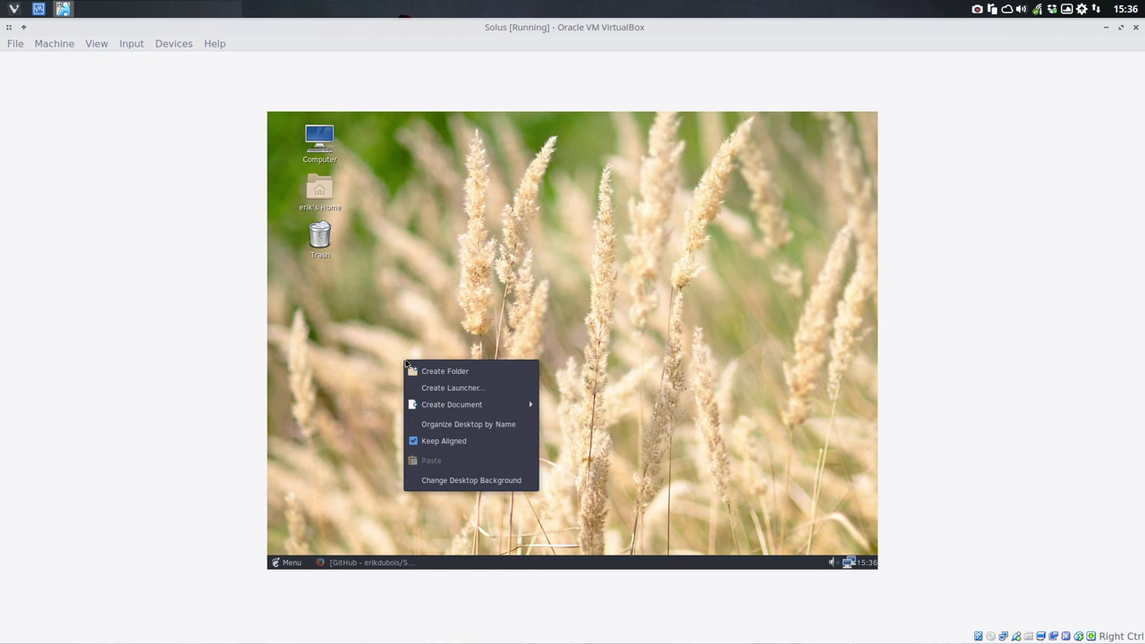
click(287, 562)
click(287, 563)
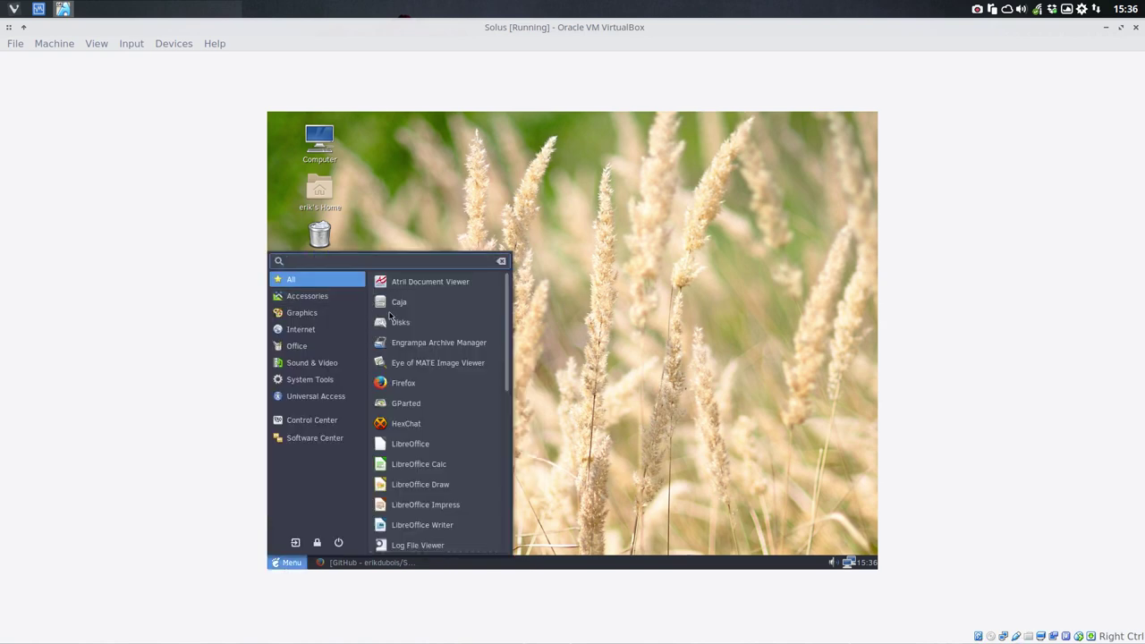
Step: Launch MATE Terminal by searching 'term' and look up 'man eopkg'
text(term)
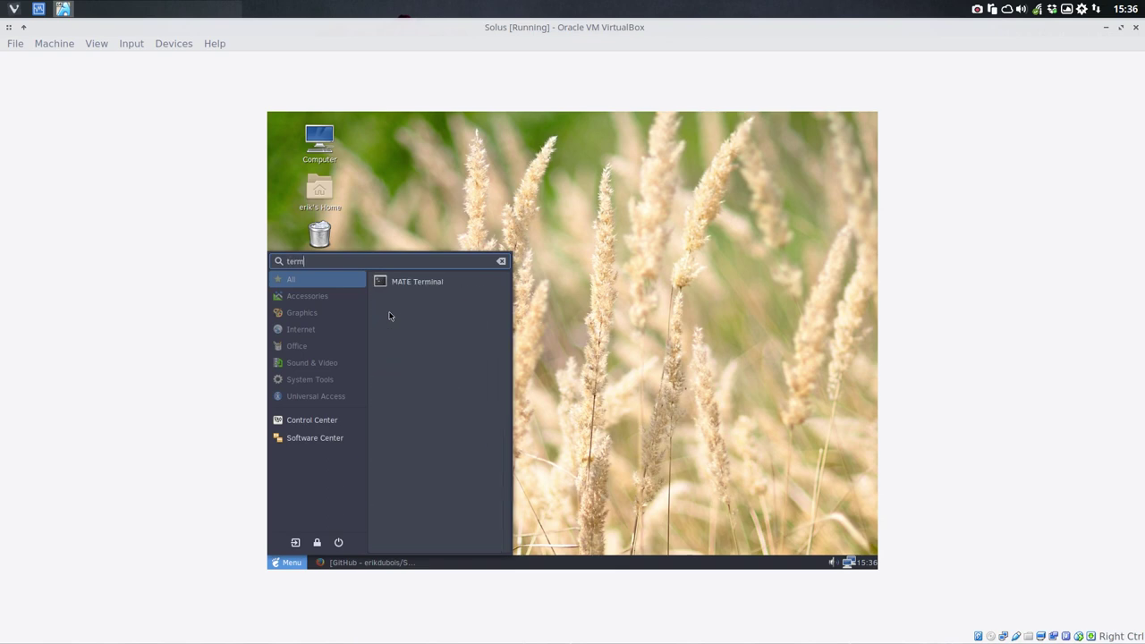
click(407, 282)
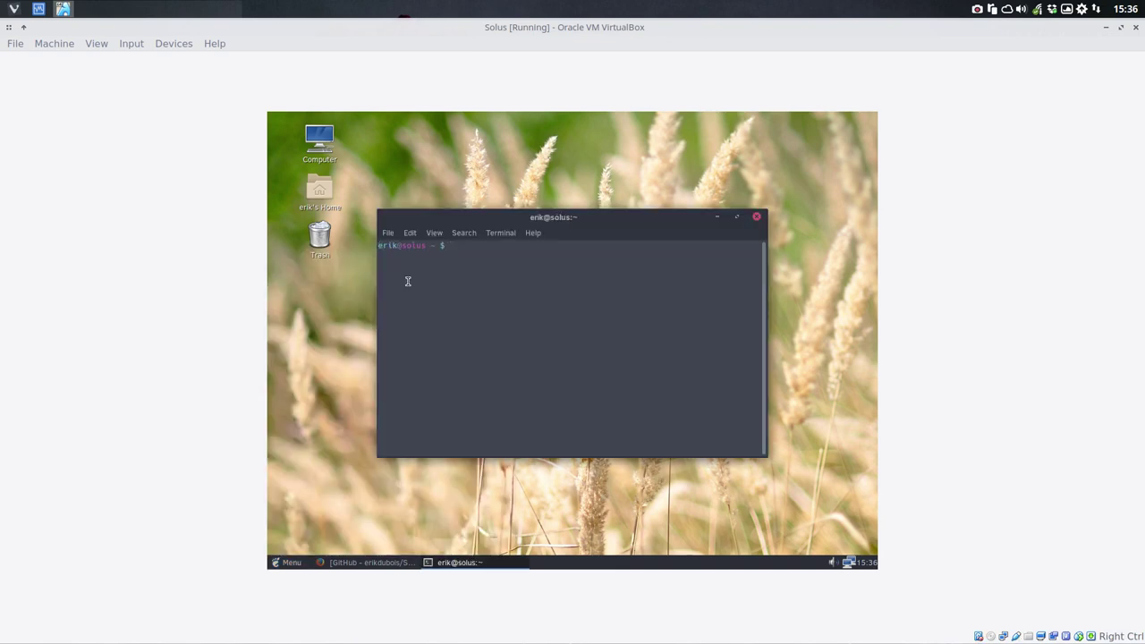
text(man eopkg)
key(Return)
Step: Run 'eopkg -h' to read its command list, then close the terminal
text(eop)
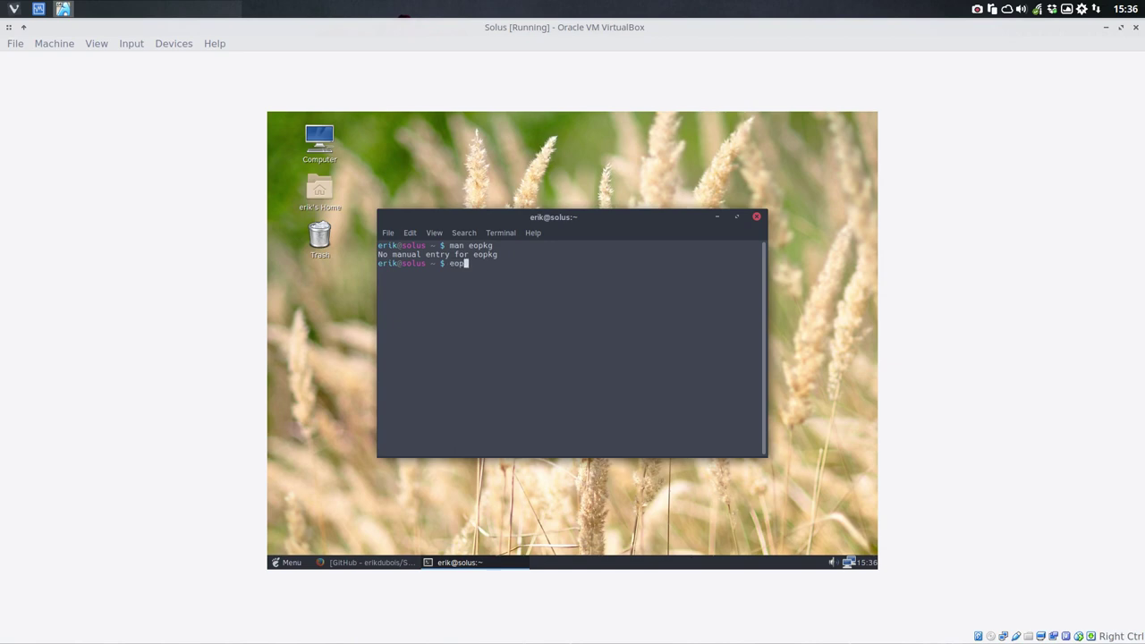
text(kg -h)
key(Return)
scroll(458, 278, up, 8)
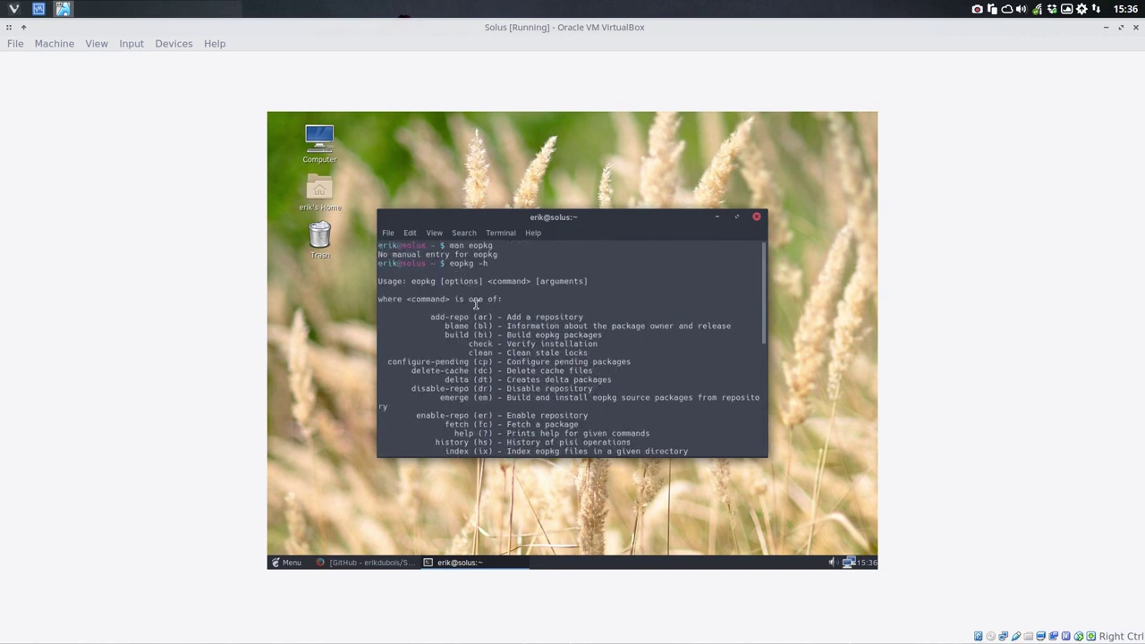
scroll(475, 305, down, 8)
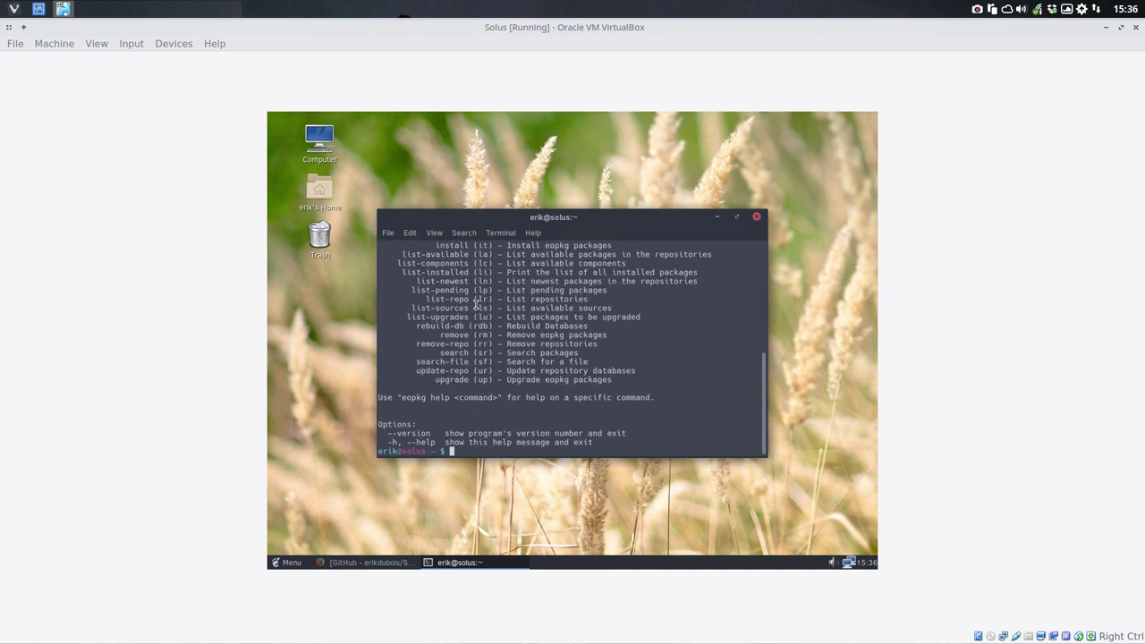
click(757, 217)
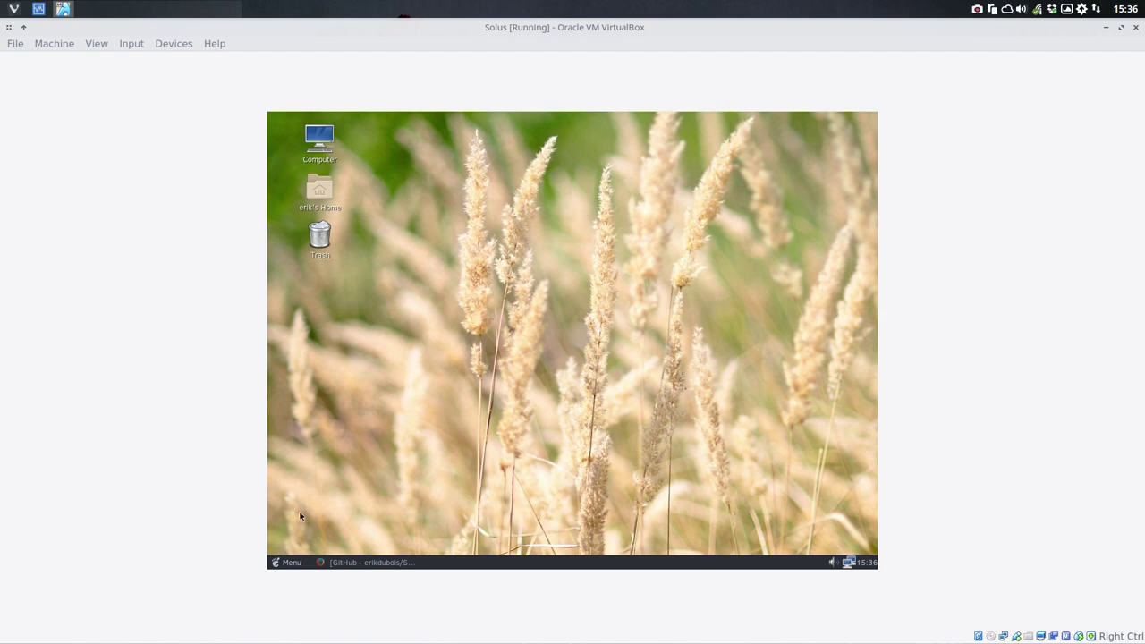
Step: Open erik's Home folder in Caja from the desktop icon
click(282, 560)
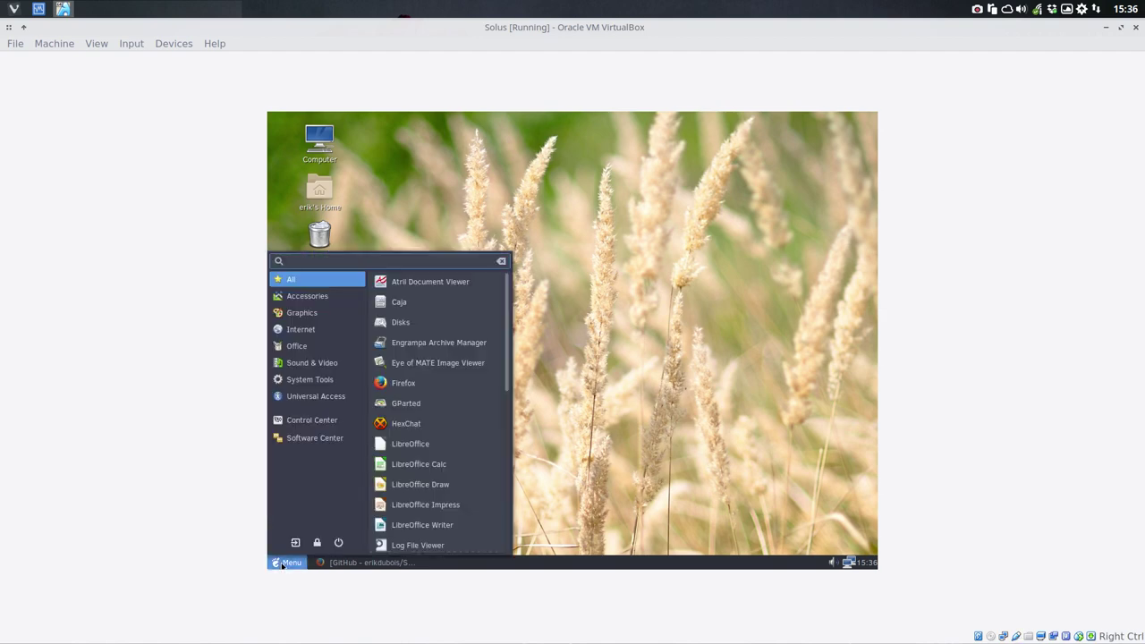
click(662, 260)
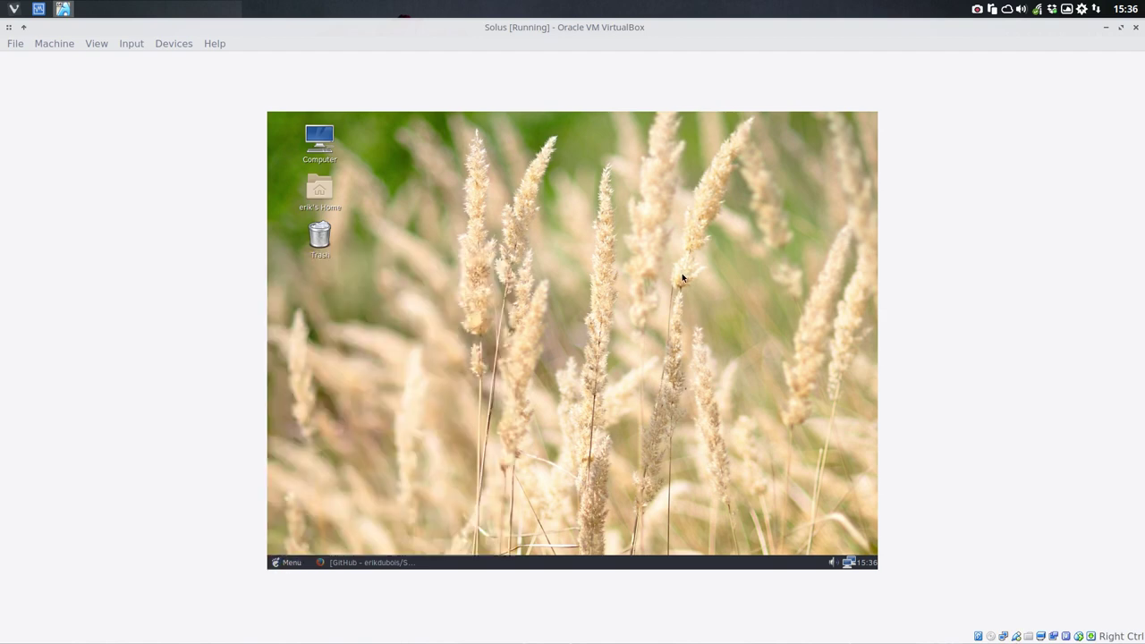
double_click(325, 194)
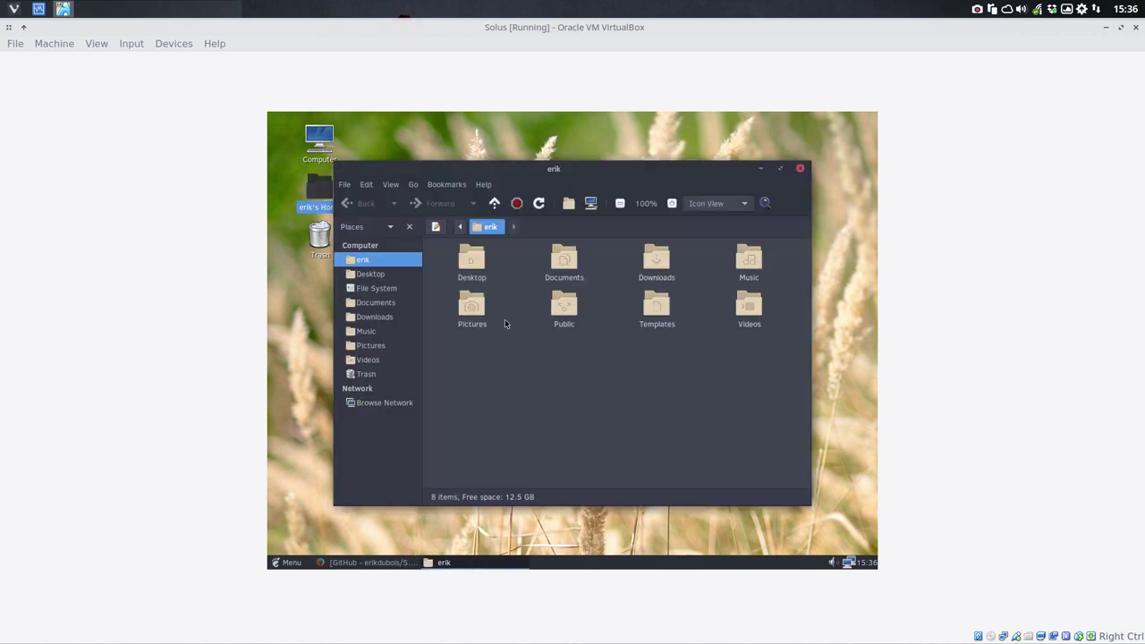
Step: Bring up the application menu from the bottom panel
right_click(508, 395)
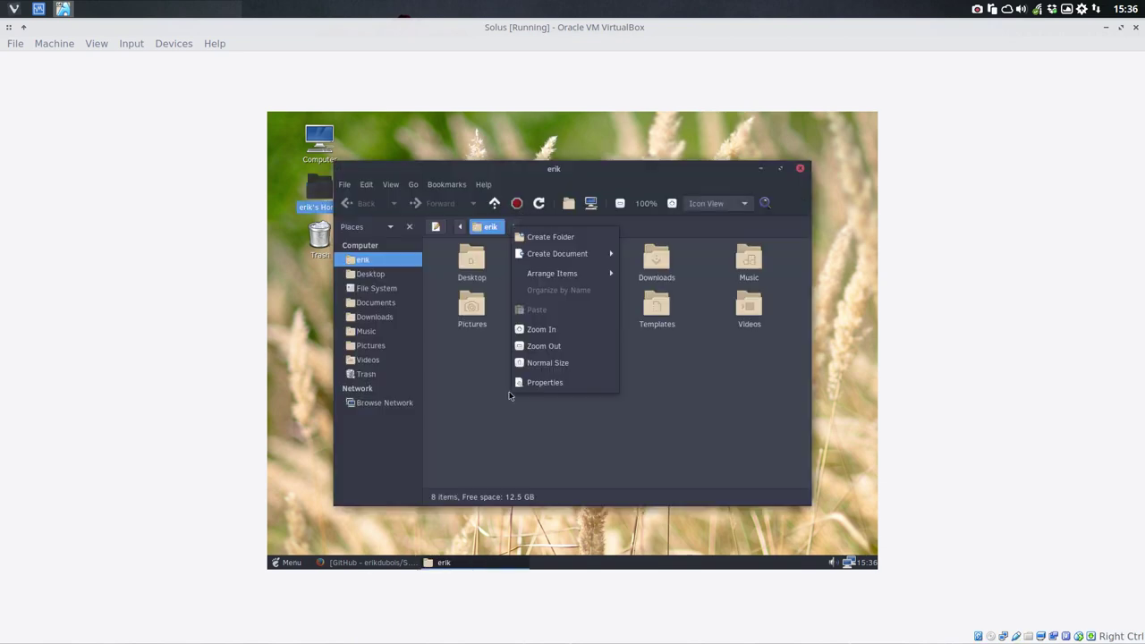
click(464, 342)
click(312, 479)
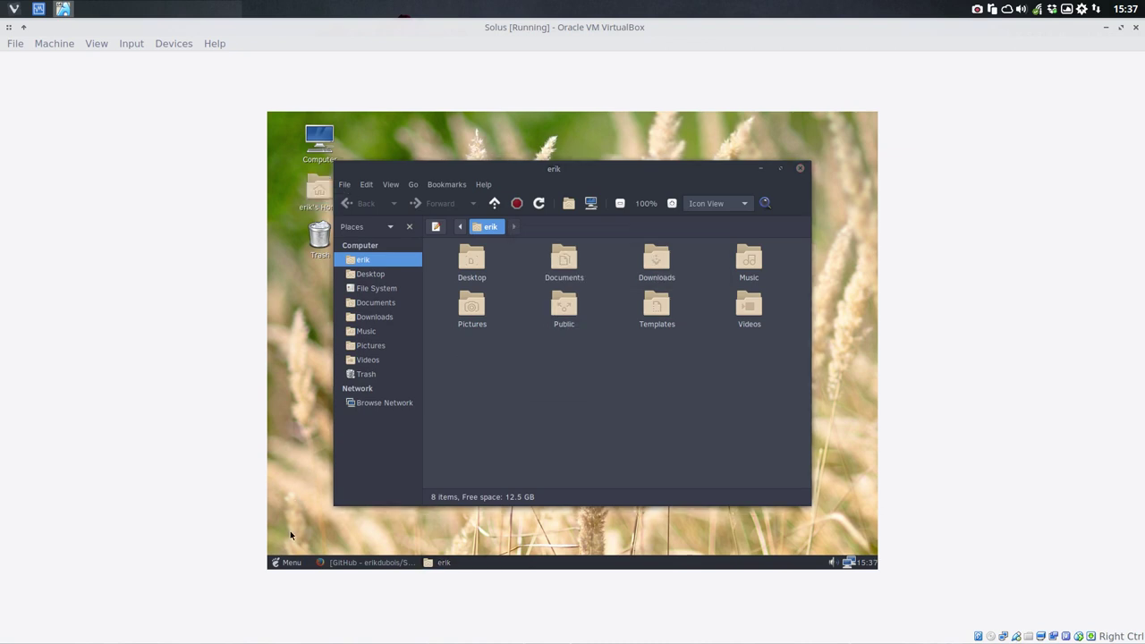
click(289, 561)
Step: Launch MATE Terminal via a 'ter' search and check the working directory with pwd
text(ter)
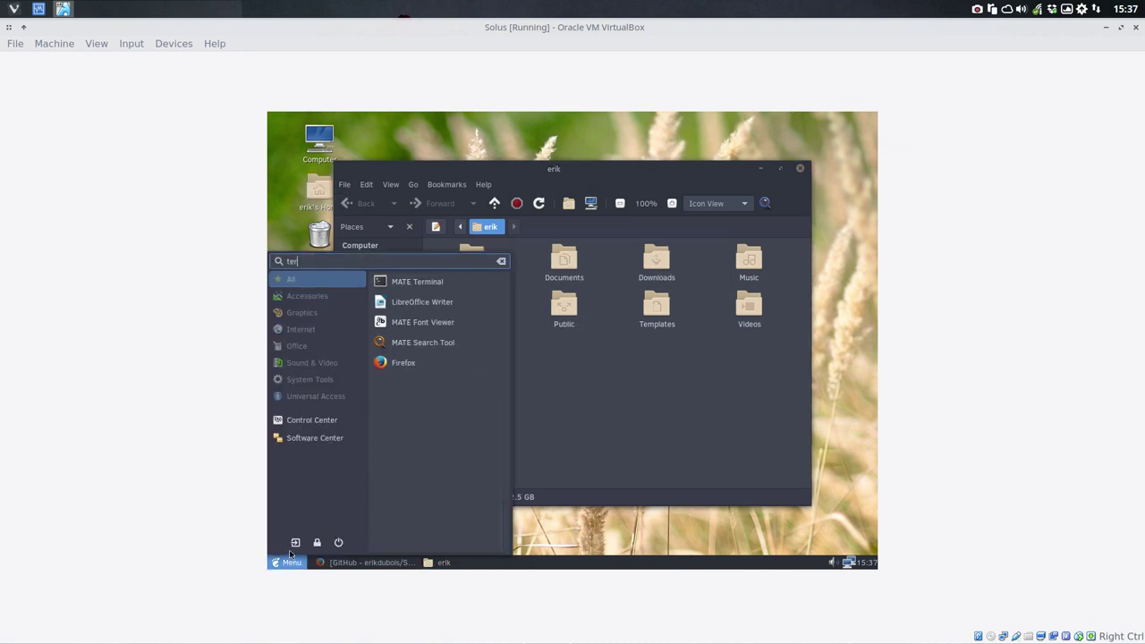
click(419, 283)
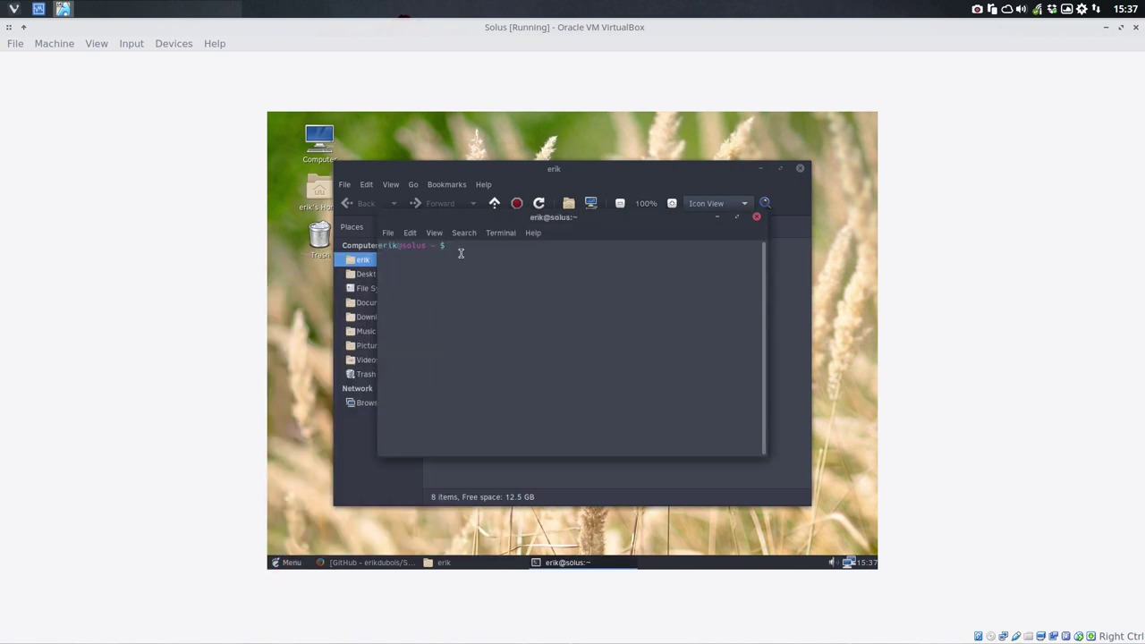
text(pwd)
key(Return)
Step: Clone the Surfn repository with 'git clone' and the pasted URL, then close the terminal
text(git clone)
text(https://github.com/erikdubois/Surfn.git)
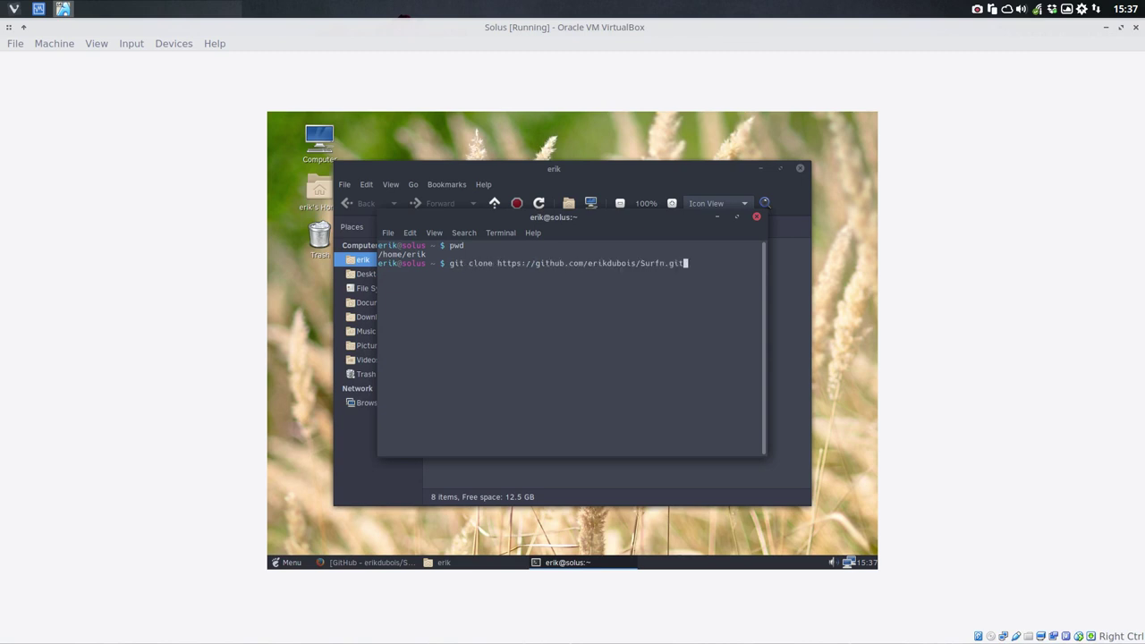
key(Return)
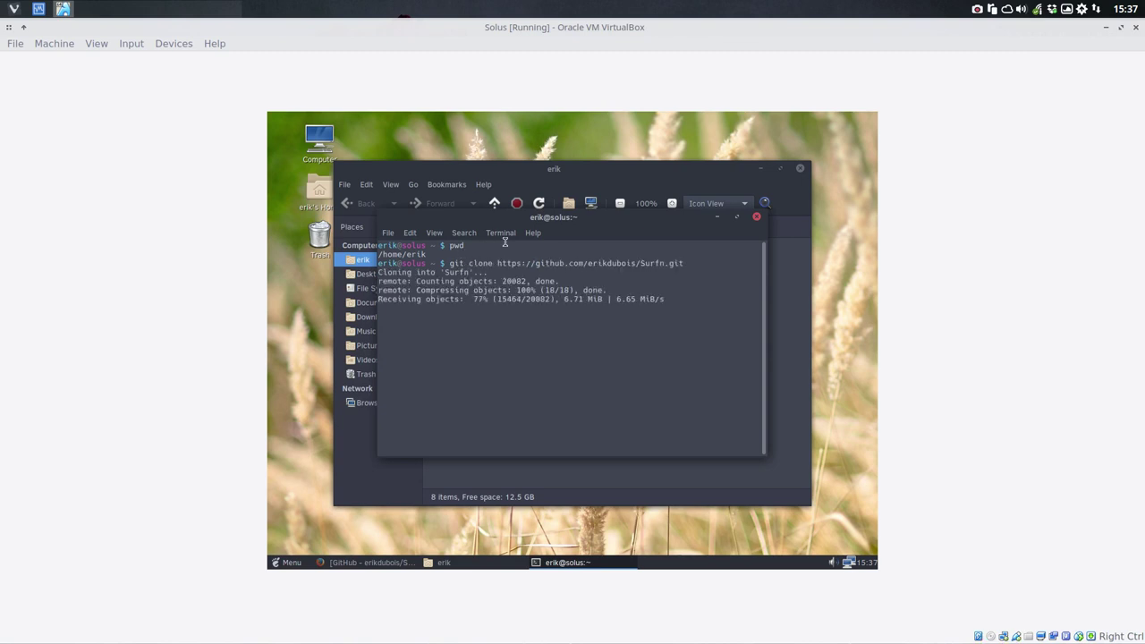
click(757, 217)
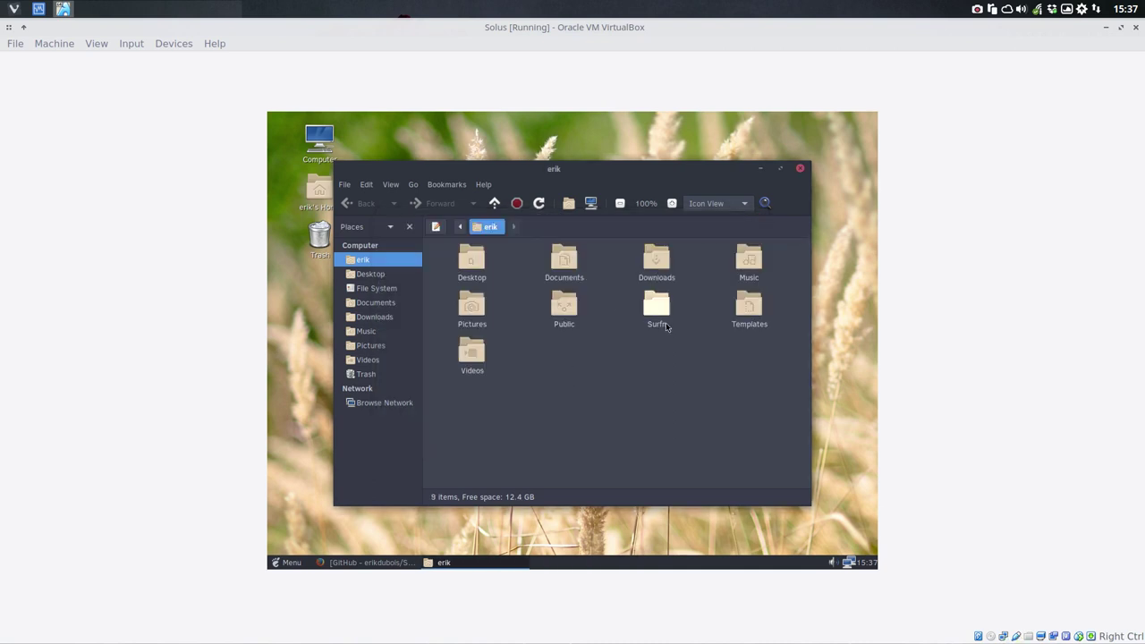
Step: Open the cloned Surfn folder and copy all of its theme folders
double_click(657, 306)
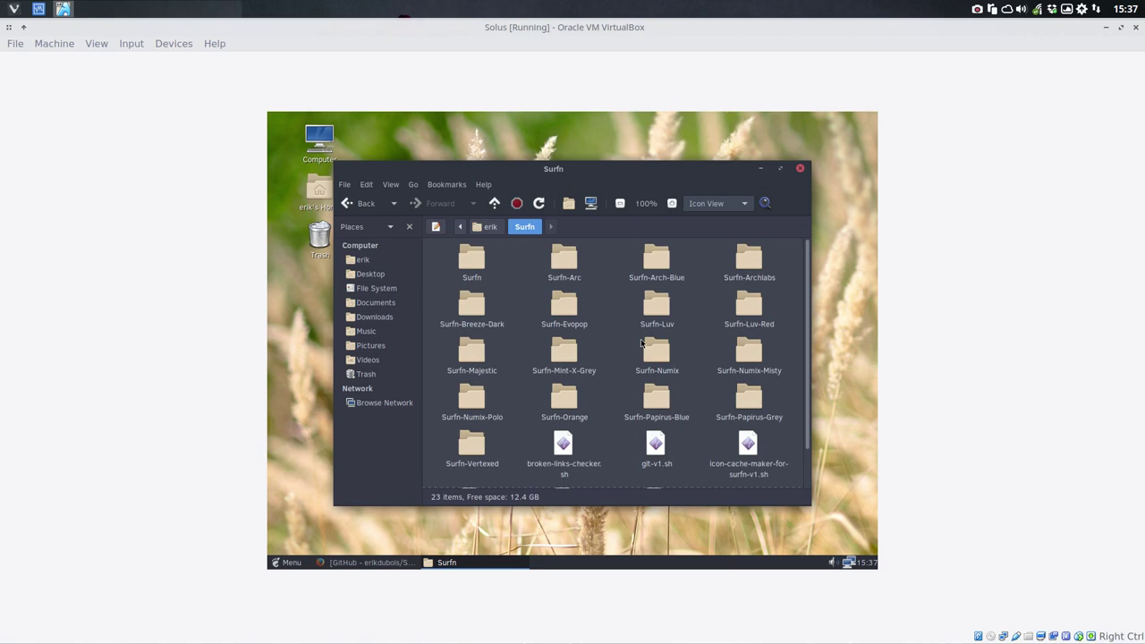
key(ctrl+a)
key(ctrl+c)
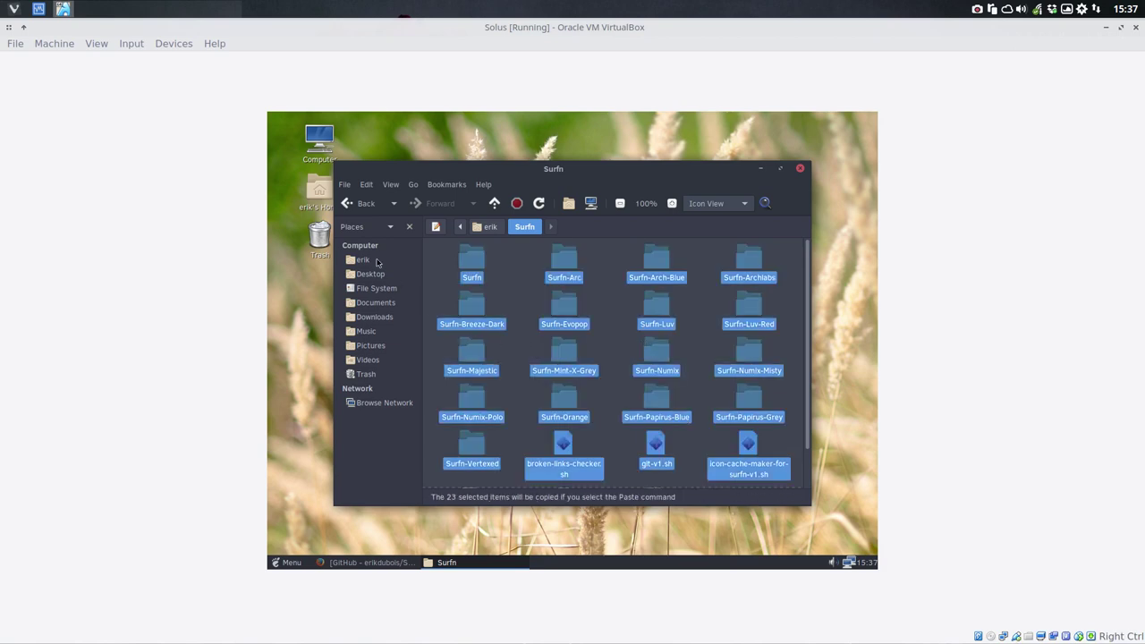
Step: Open the hidden .icons folder in home and paste the Surfn themes there
click(376, 261)
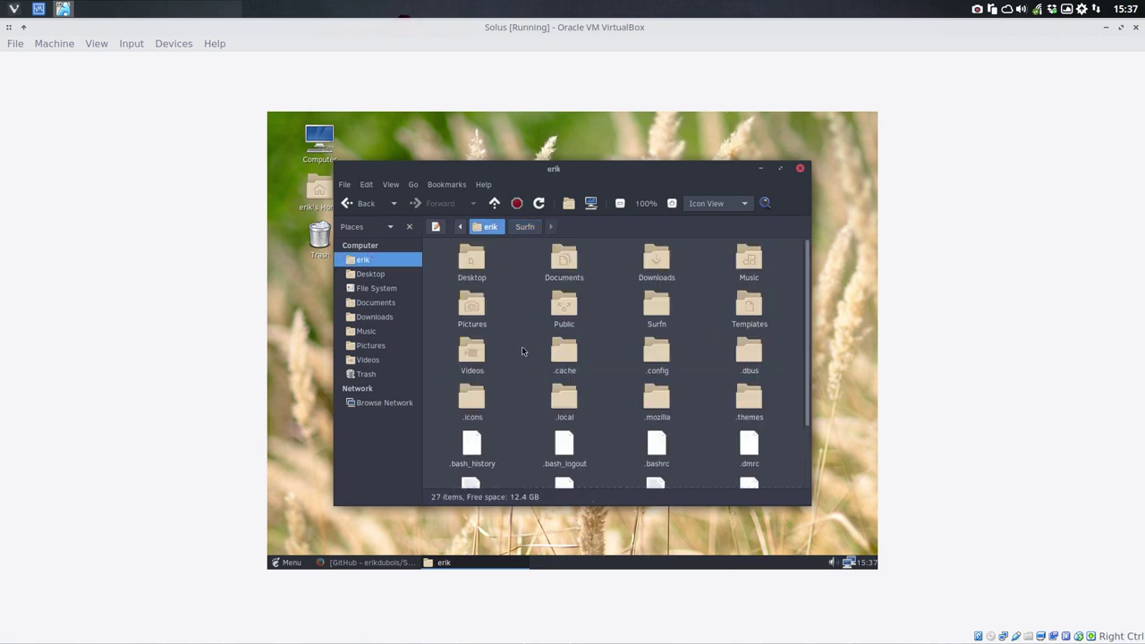
double_click(482, 396)
key(ctrl+b)
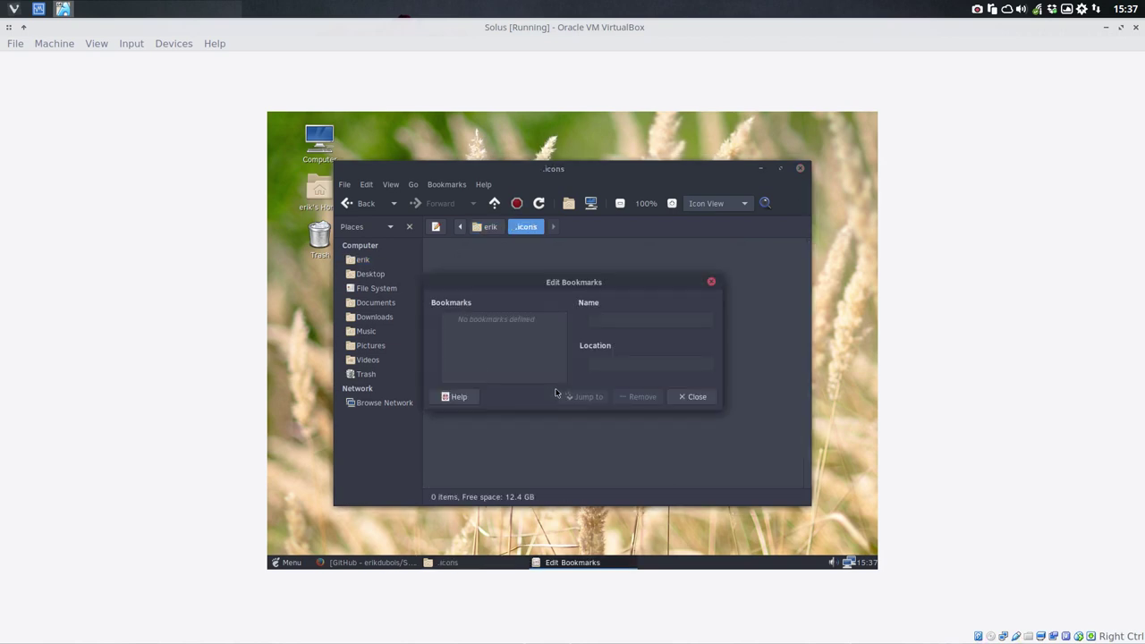
click(694, 397)
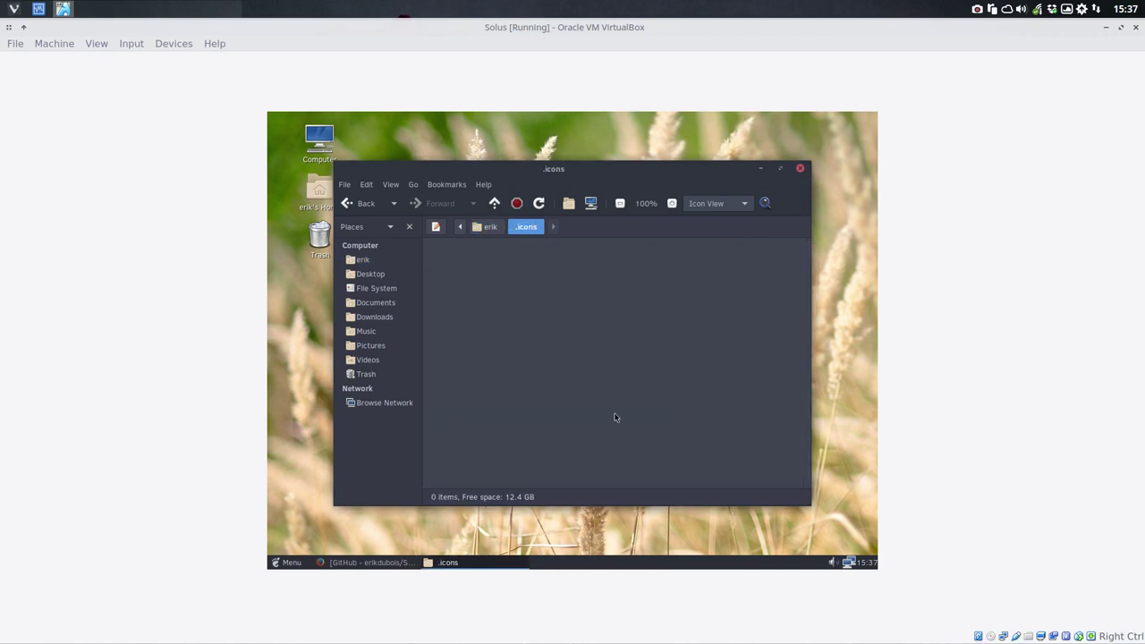
key(ctrl+v)
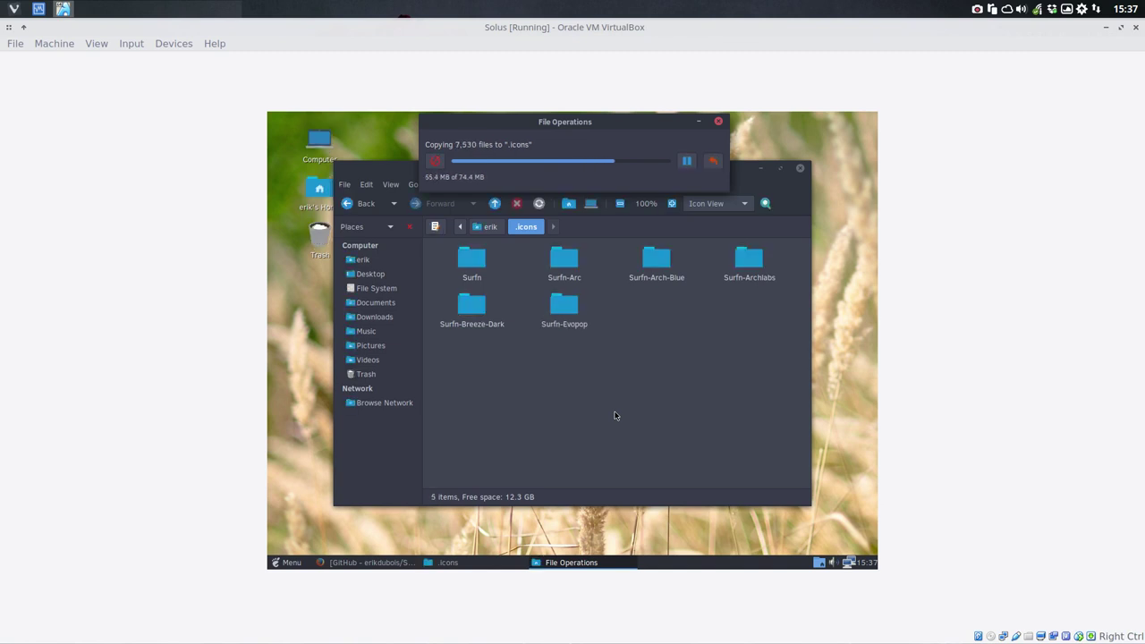
Step: Launch a new Caja window by searching 'file' in the Solus application menu
click(286, 561)
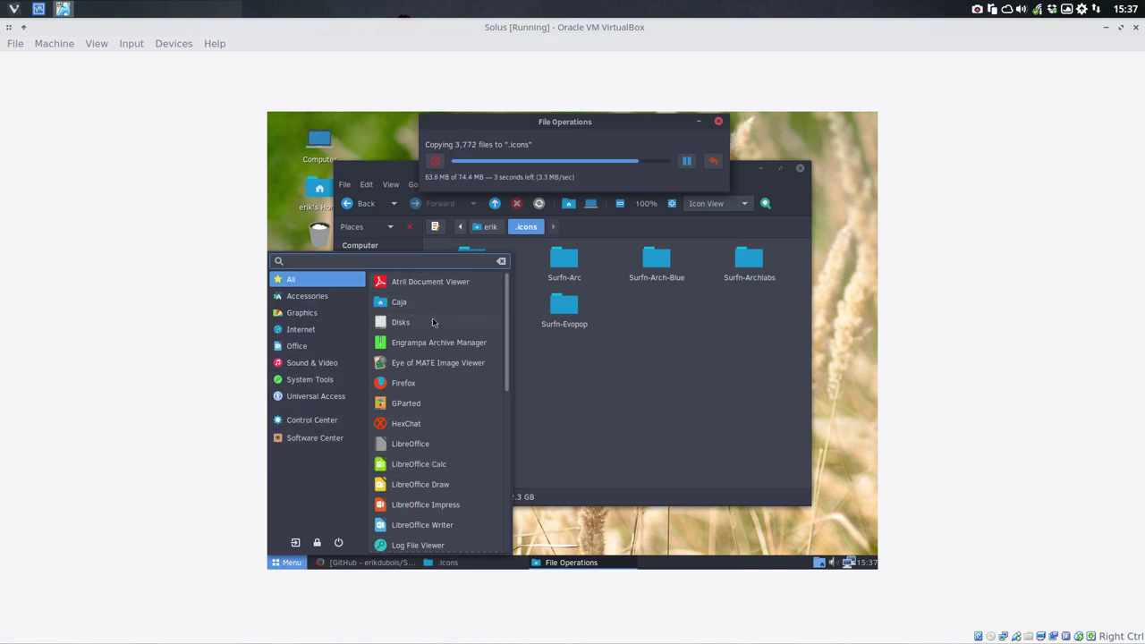
scroll(425, 367, down, 5)
scroll(423, 392, down, 3)
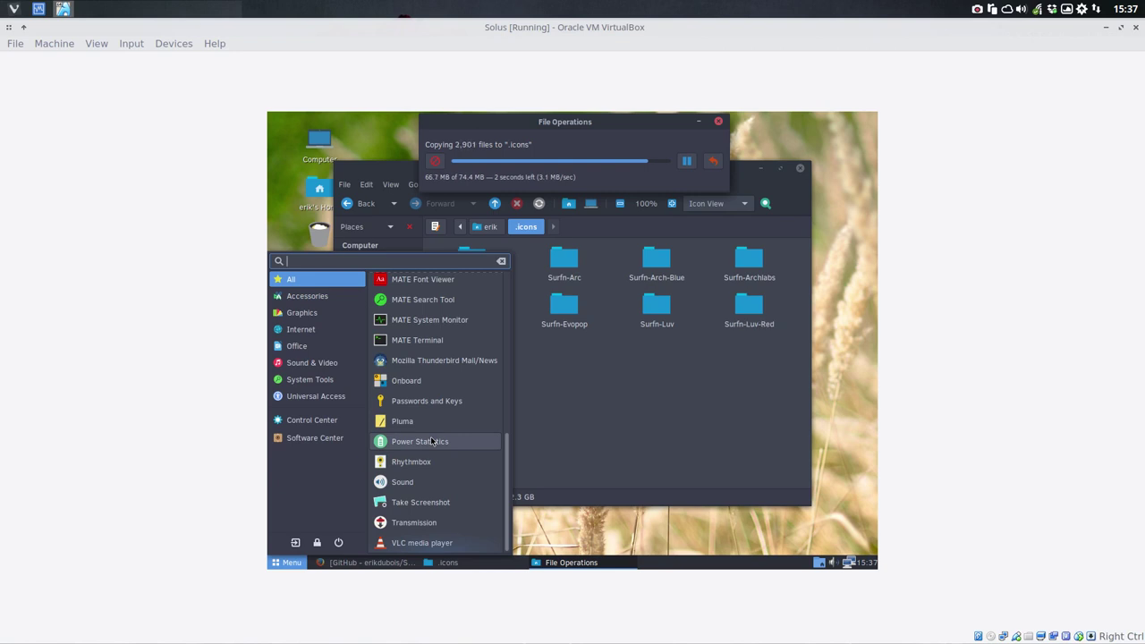
scroll(427, 534, up, 1)
scroll(427, 534, up, 6)
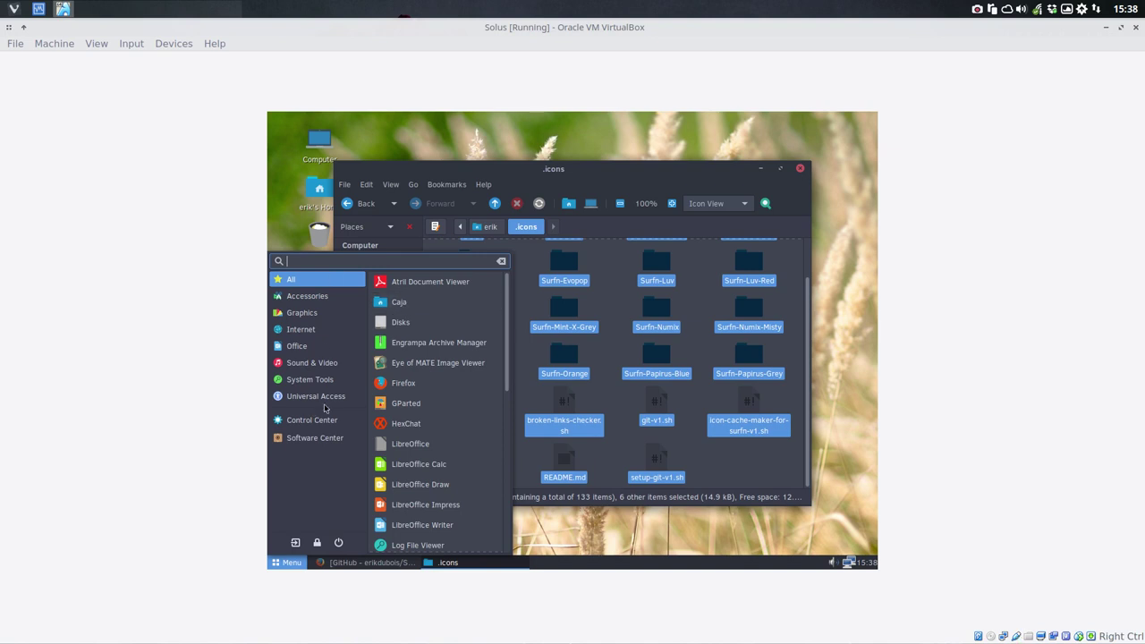
text(file)
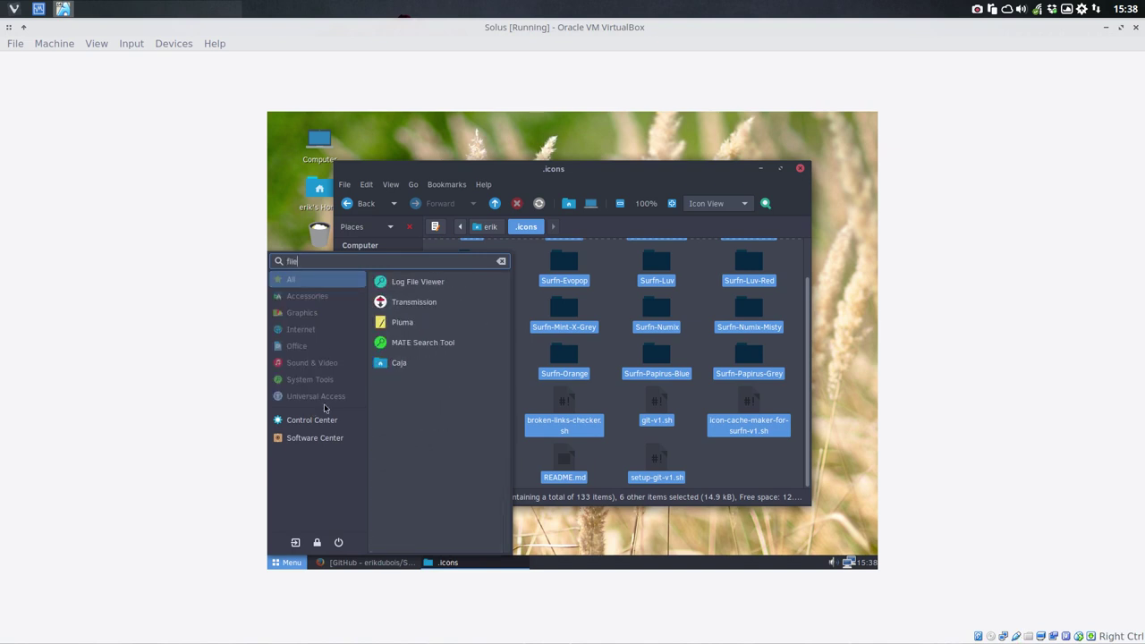
click(415, 365)
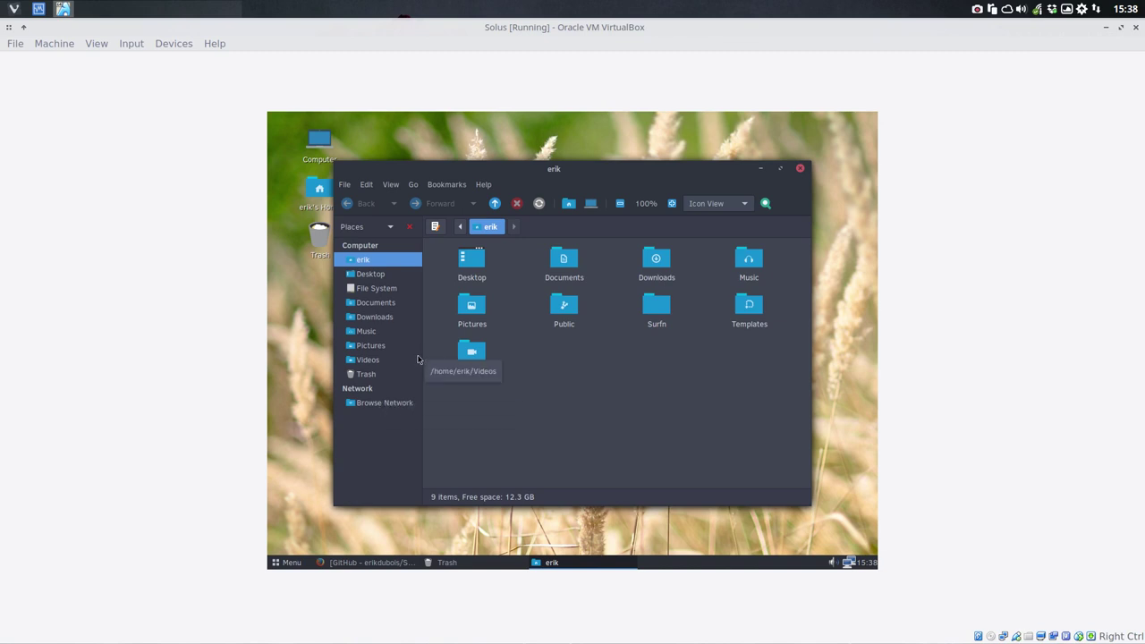
Step: Browse Caja to /usr/share/applications, maximize it and scroll through the launcher icons
click(386, 289)
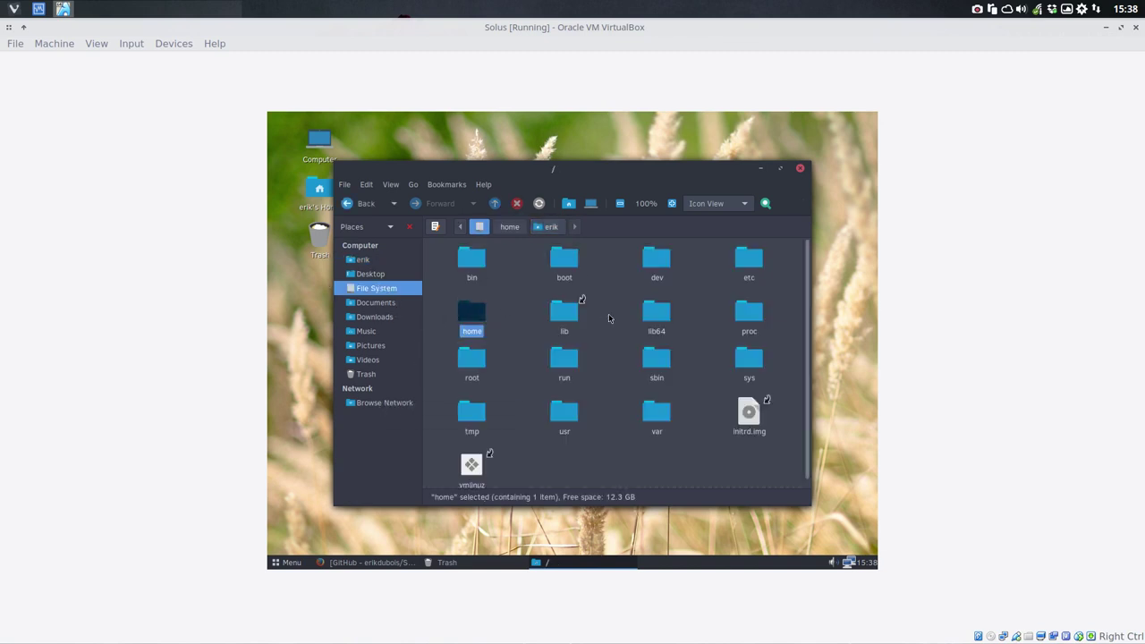
double_click(565, 413)
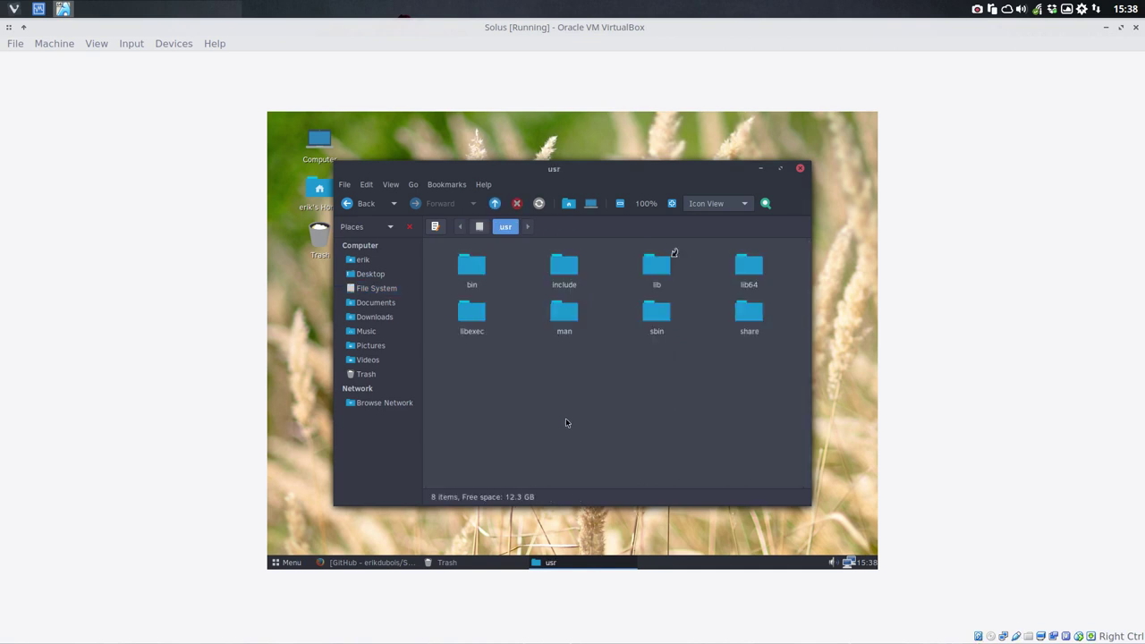
double_click(739, 315)
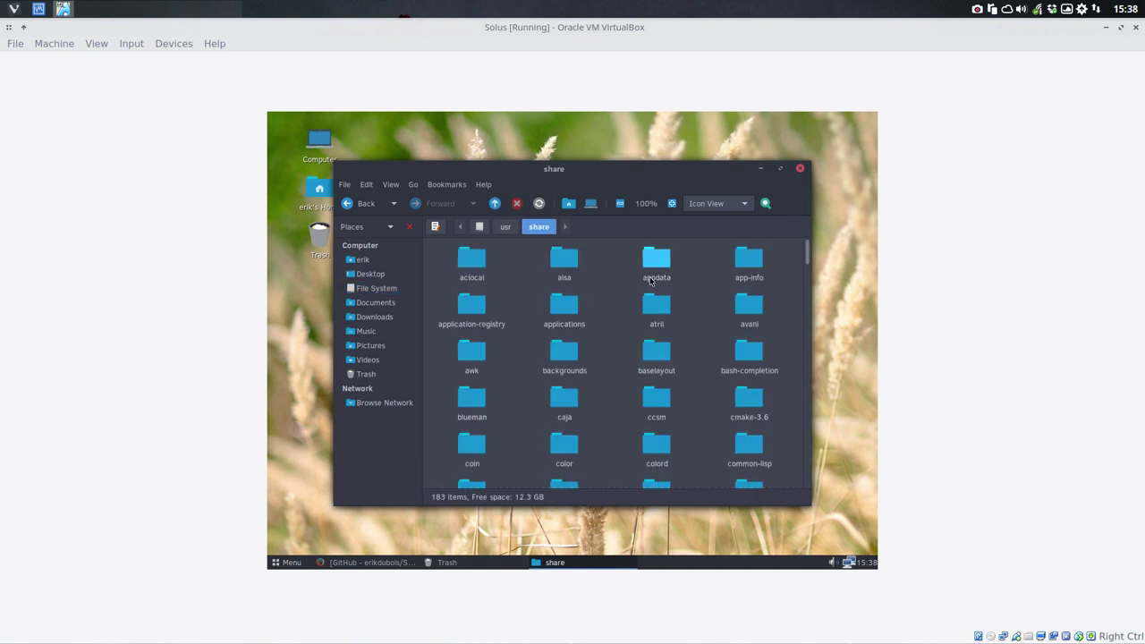
text(ap)
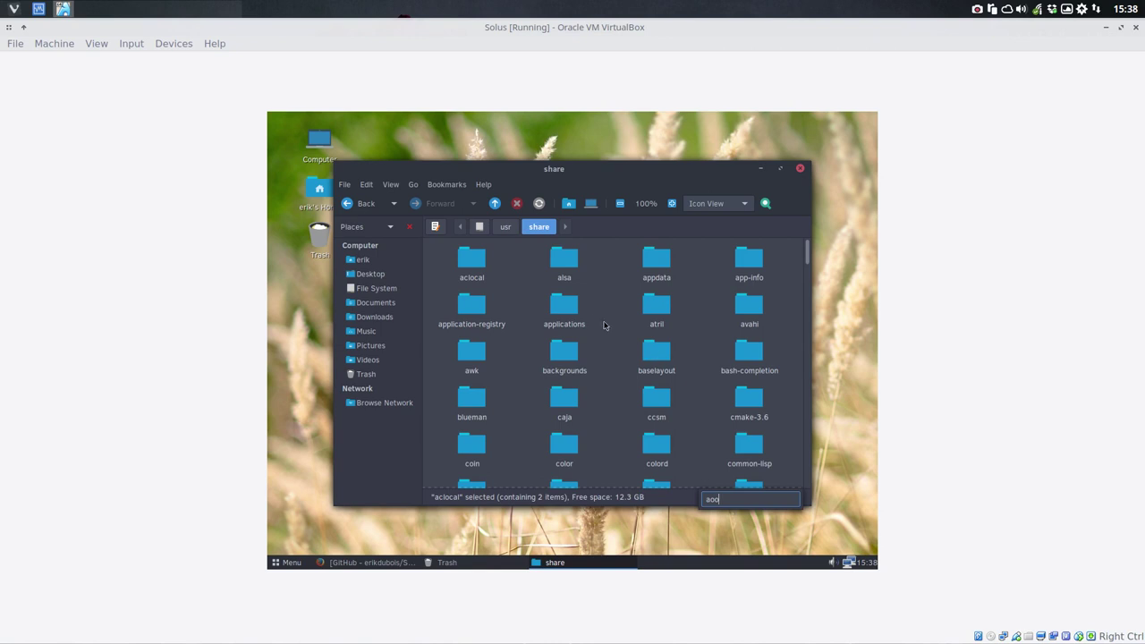
double_click(577, 313)
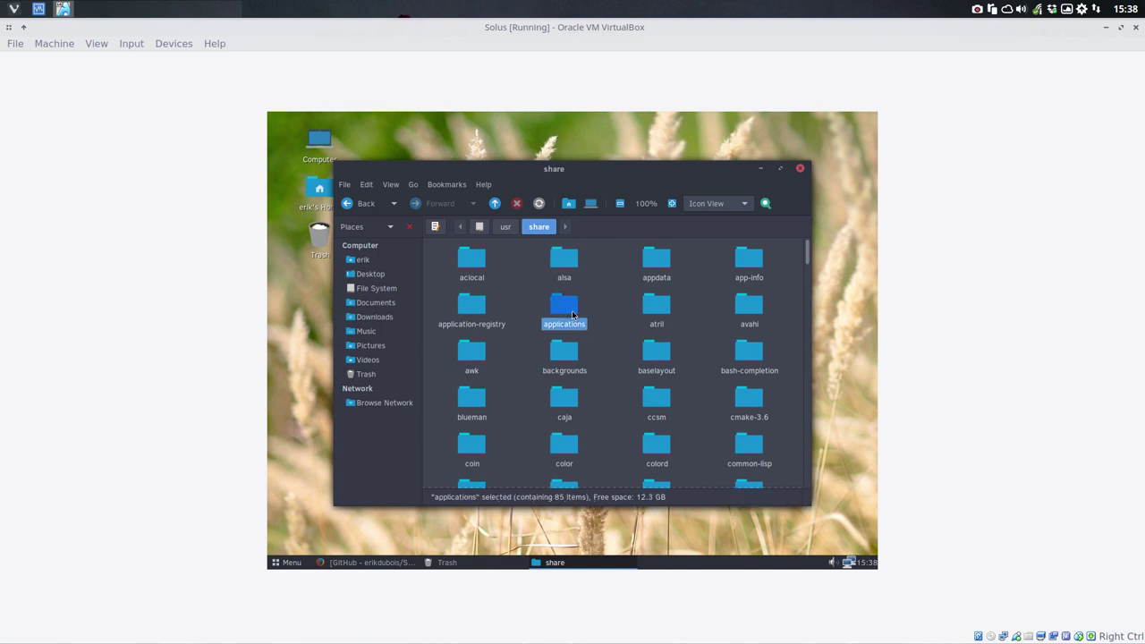
click(779, 171)
scroll(671, 394, down, 6)
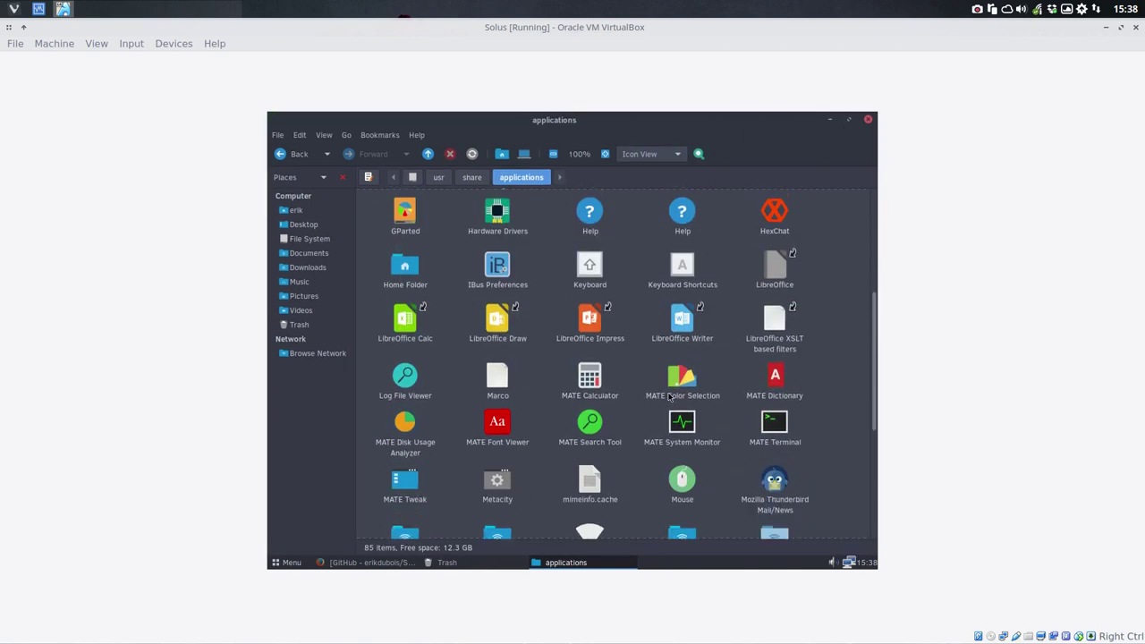
scroll(669, 396, up, 6)
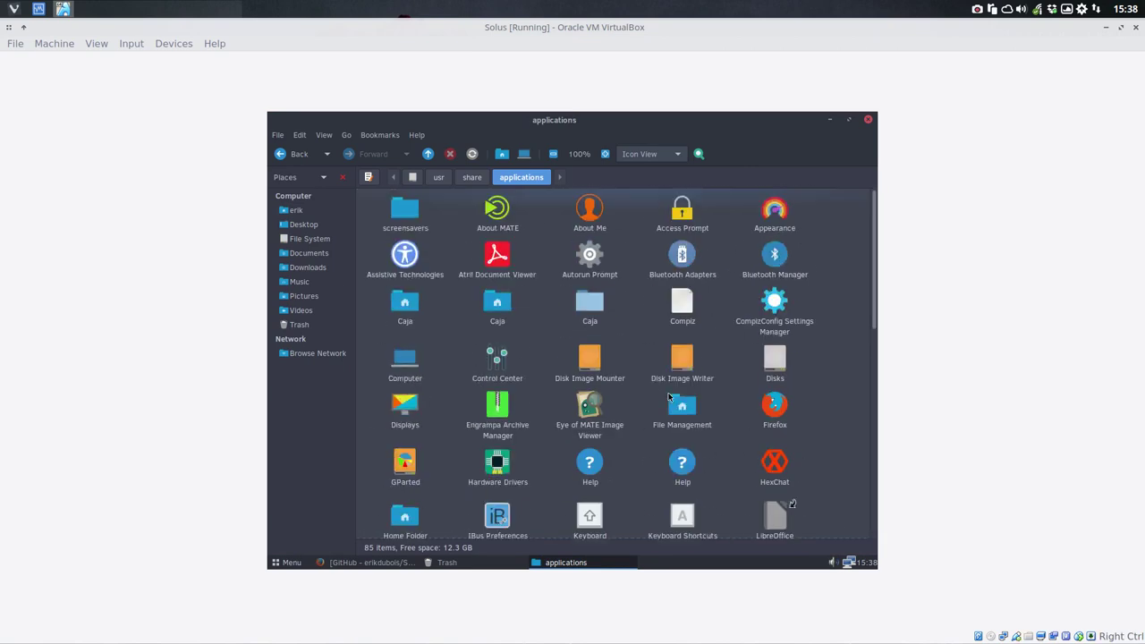
click(290, 563)
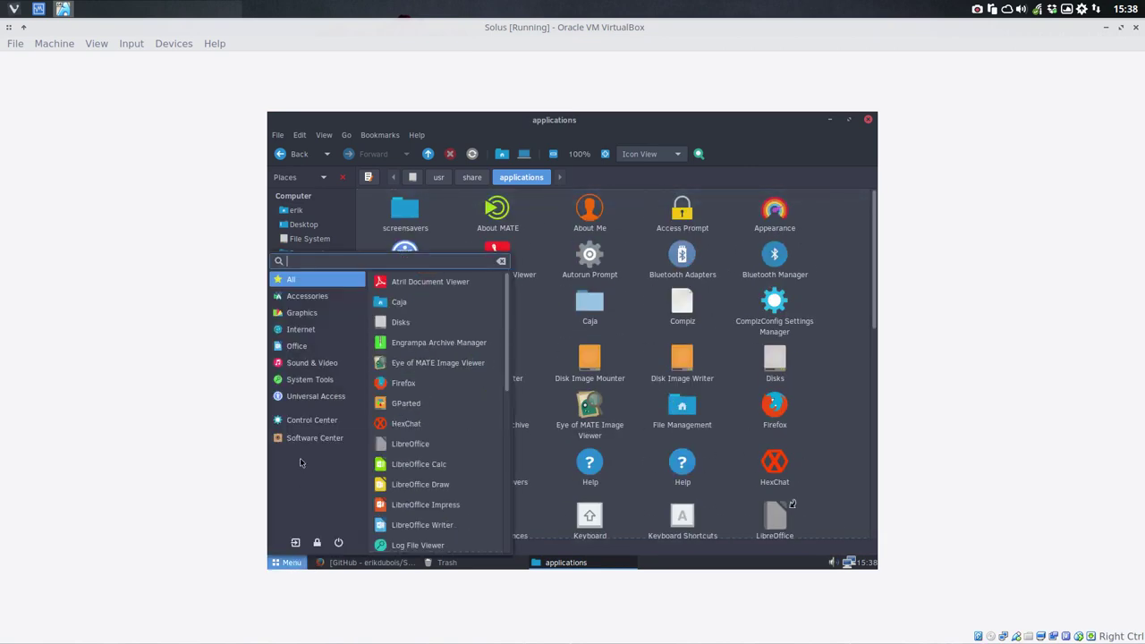
Step: Open Control Center maximized to view its icons, then close it and the applications window
click(309, 420)
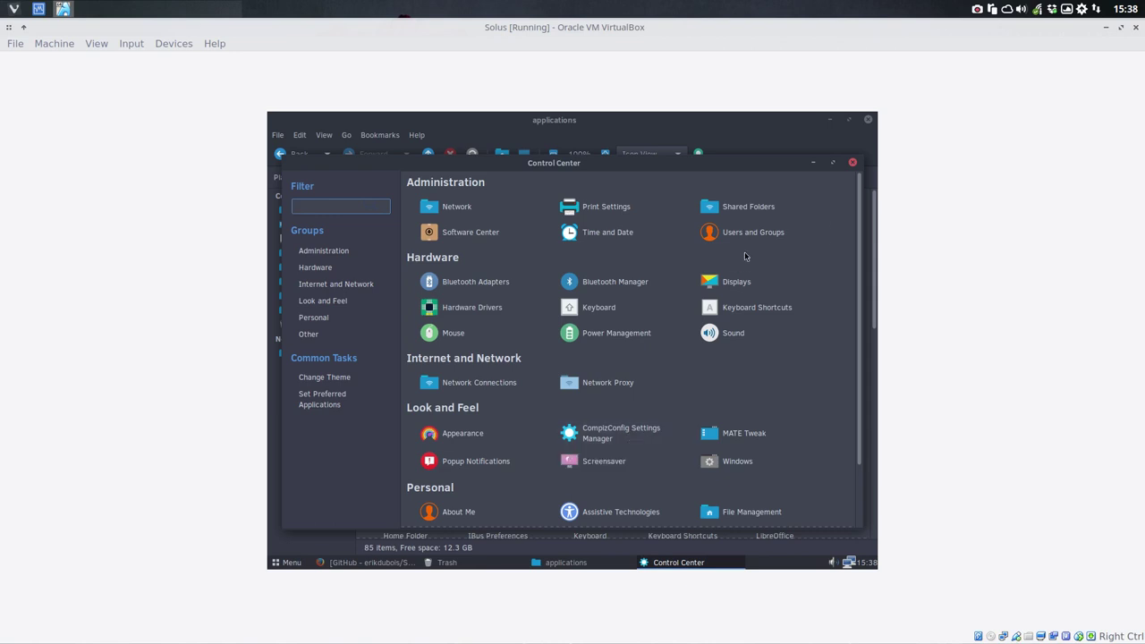
click(832, 161)
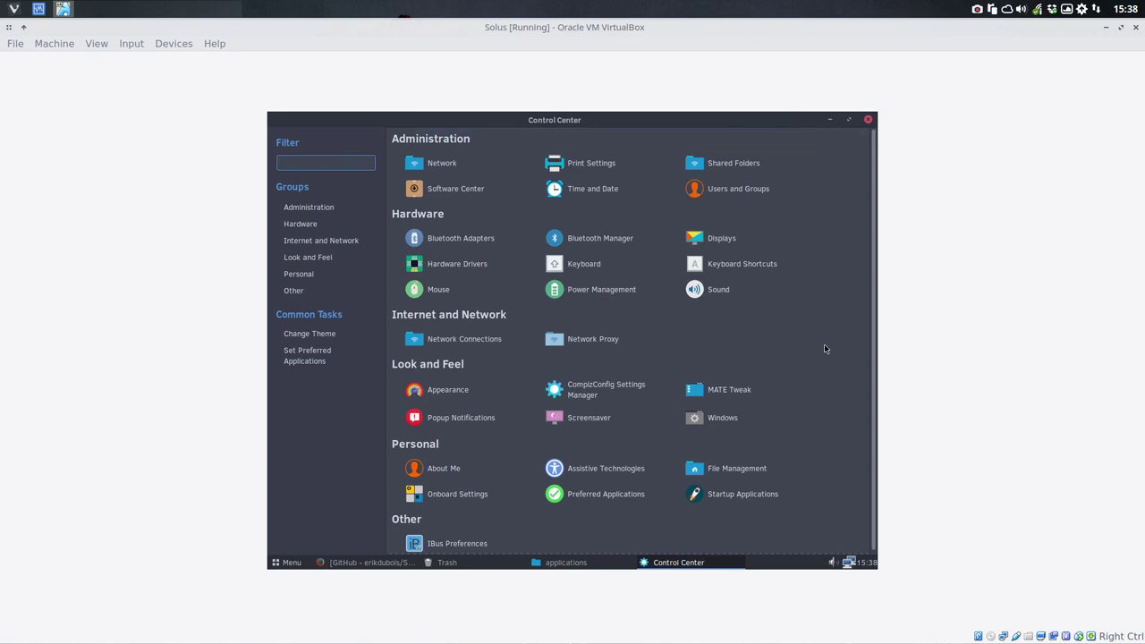
click(868, 119)
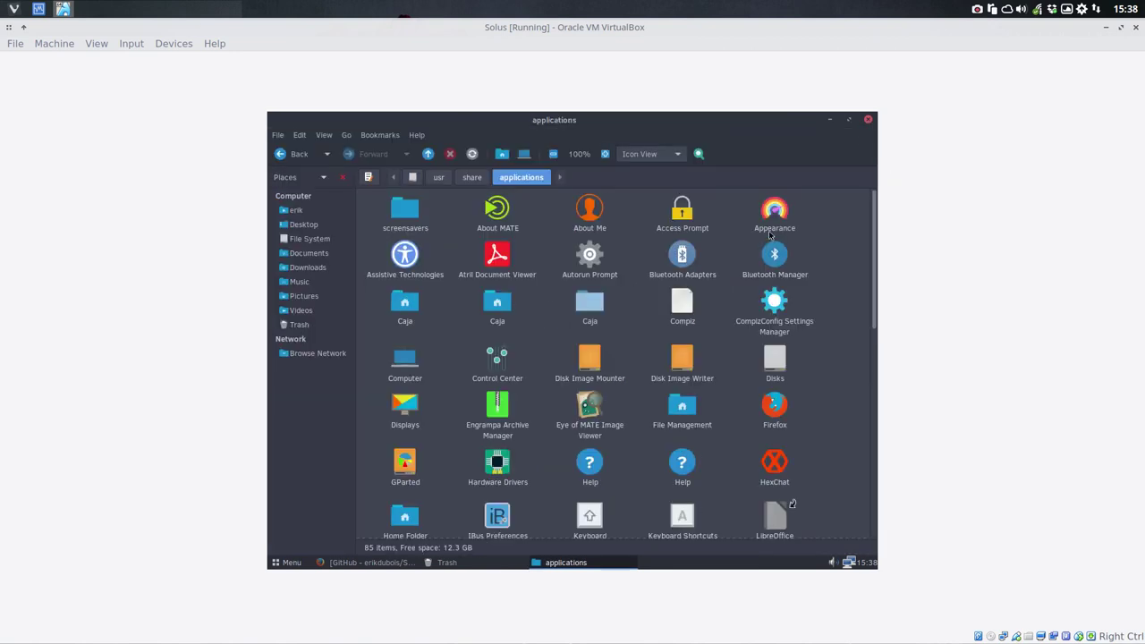
click(867, 119)
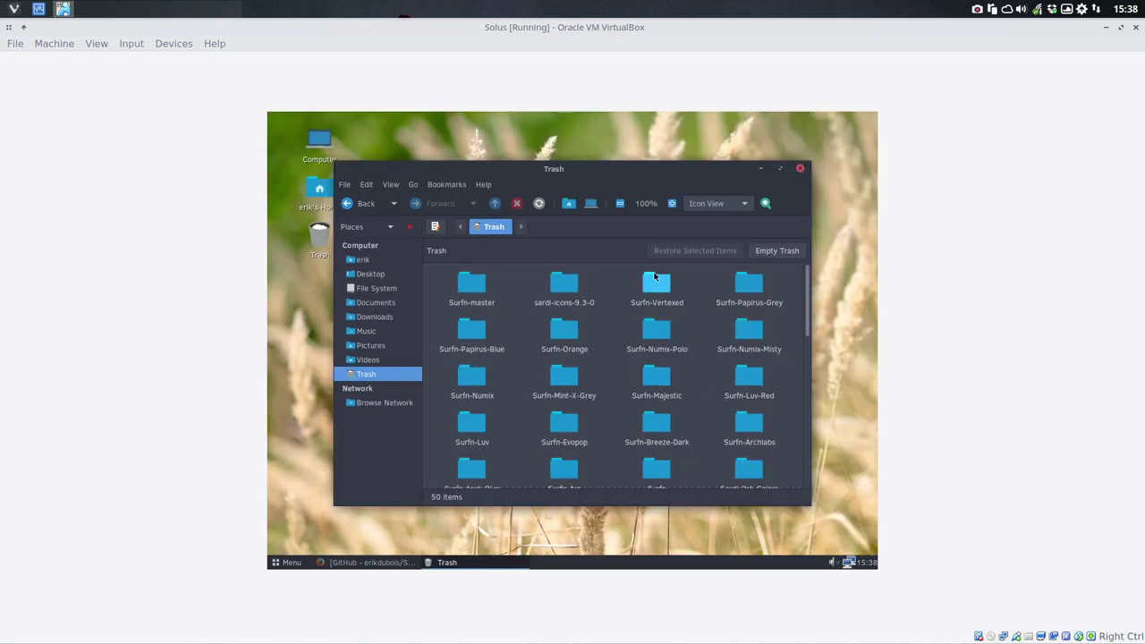
Step: Close the Trash window and open the panel's application menu
click(799, 170)
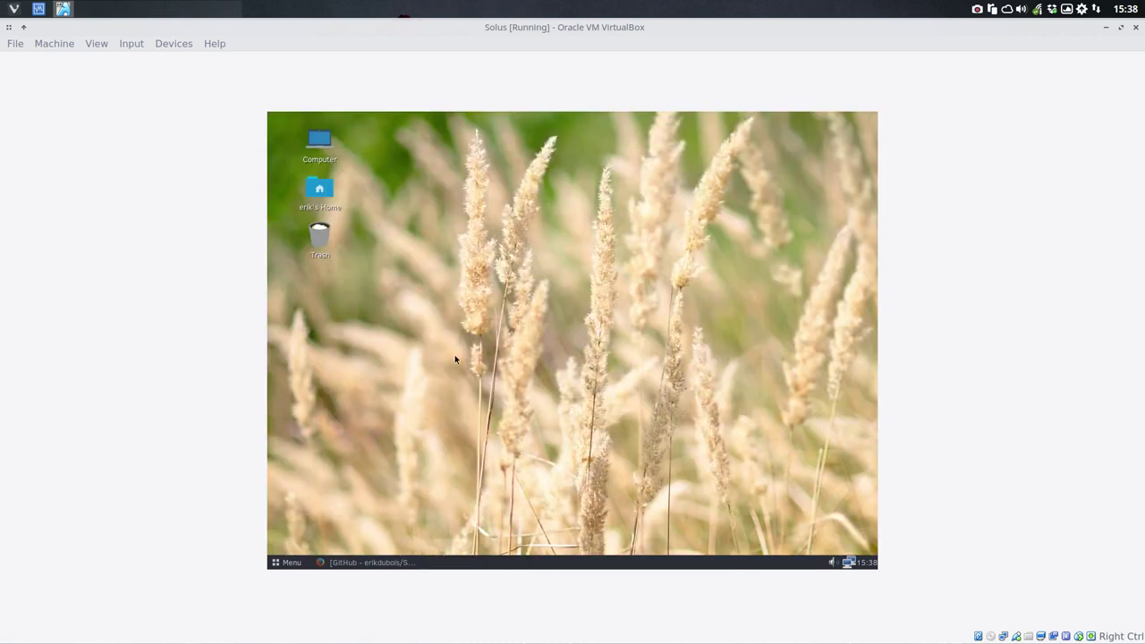
click(285, 563)
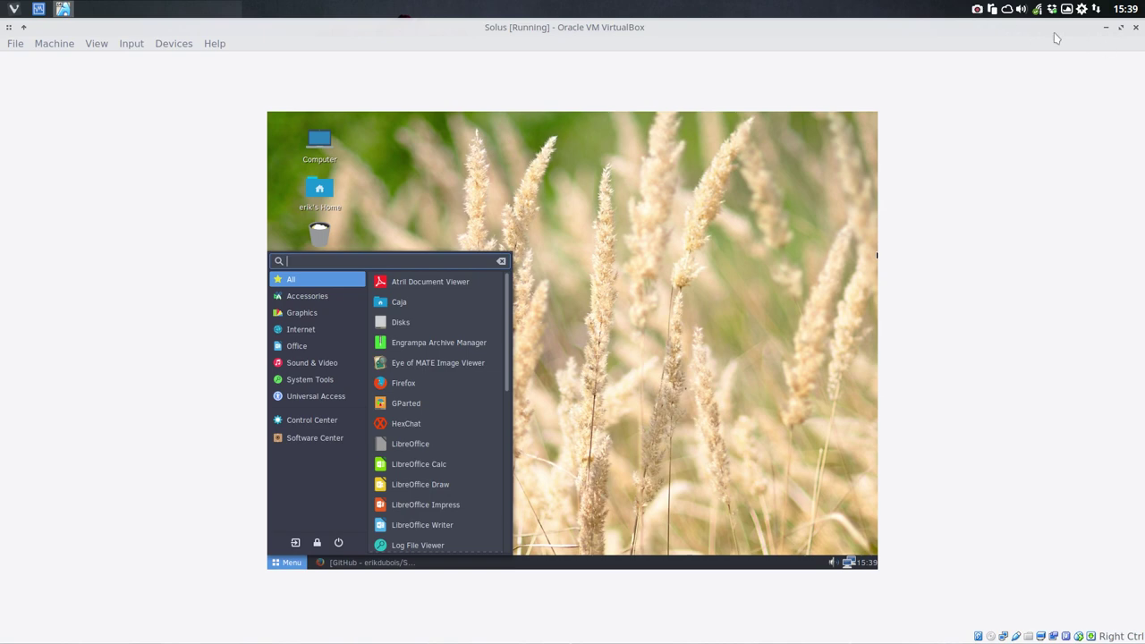
click(977, 11)
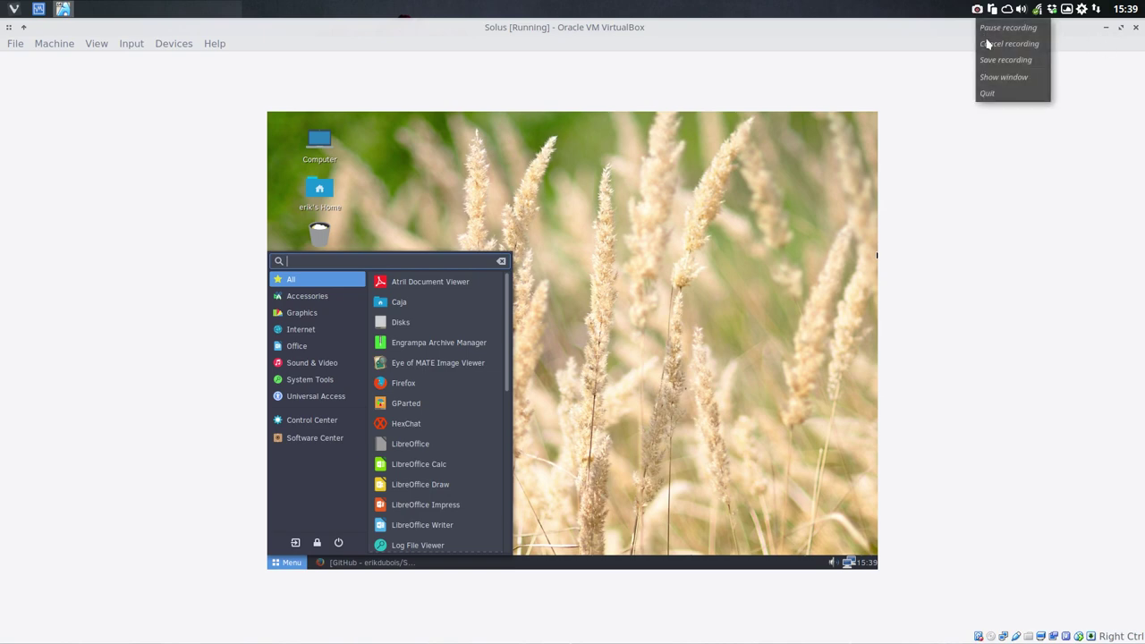